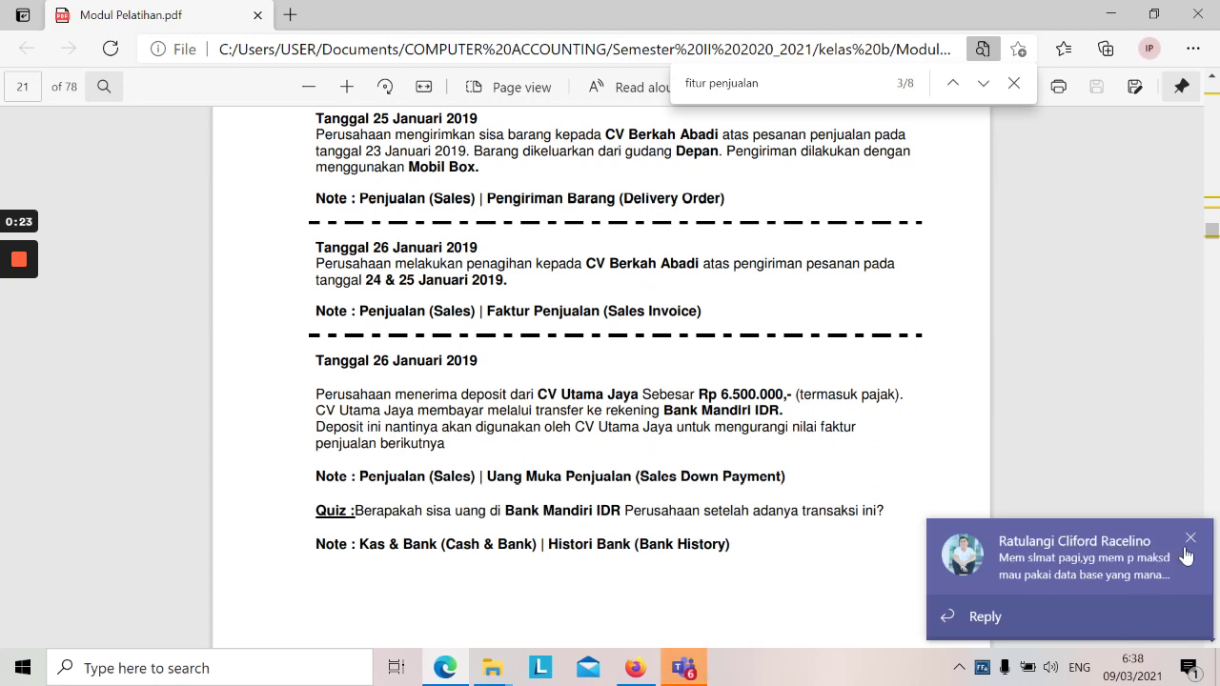
- Dismiss the chat notification and close the Microsoft Teams window
left_click(1190, 539)
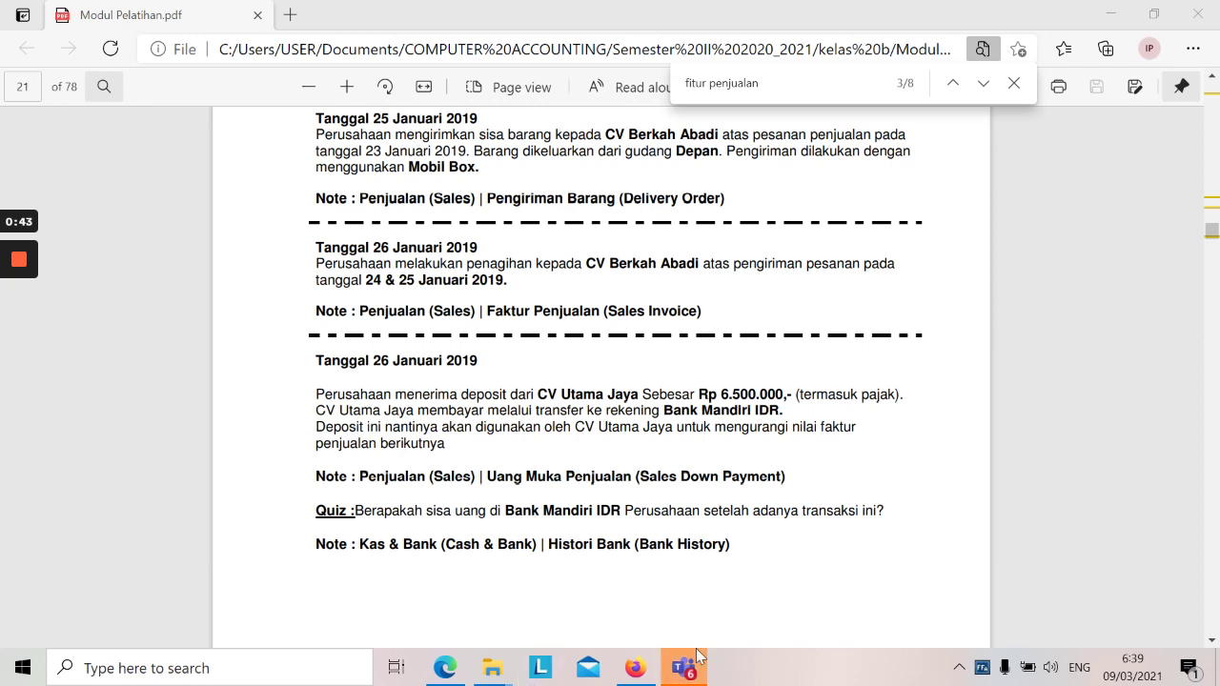
mouse_move(695, 677)
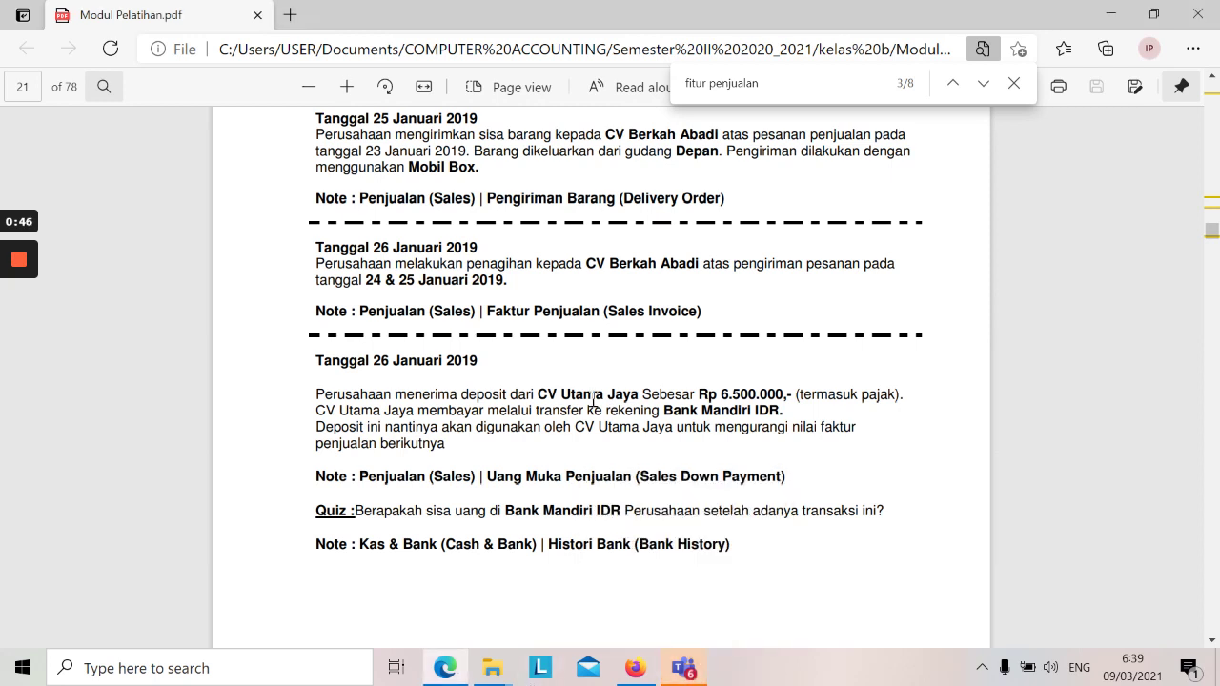
left_click(686, 667)
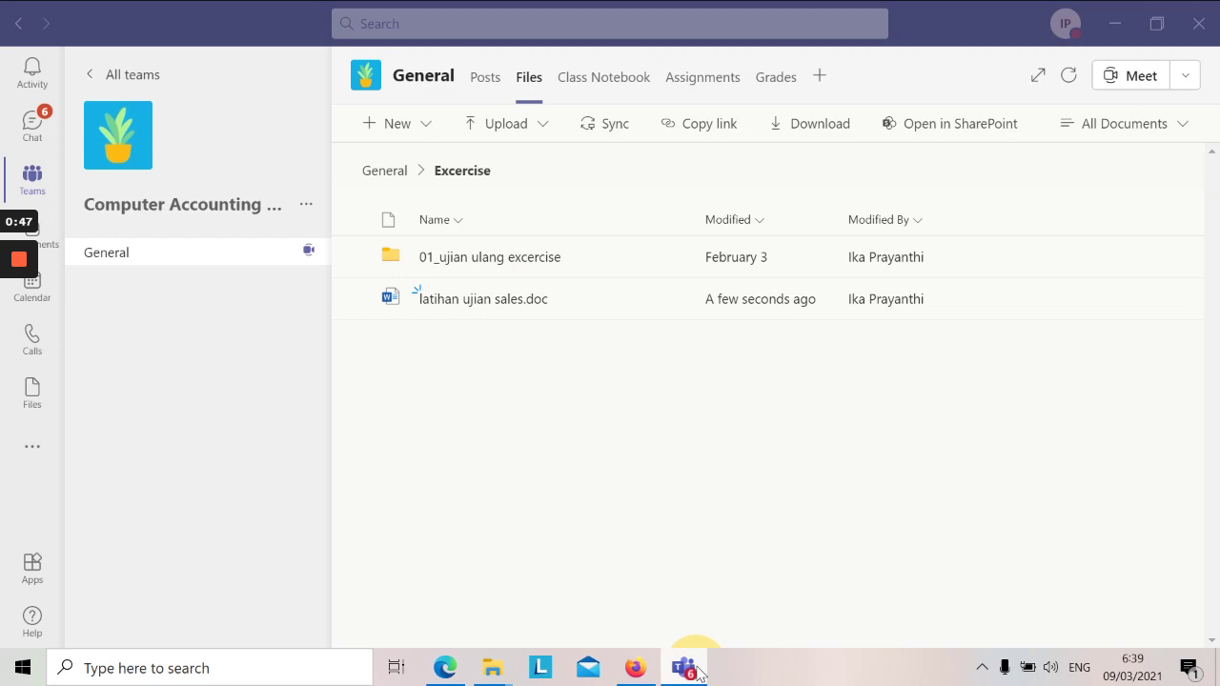
left_click(1196, 25)
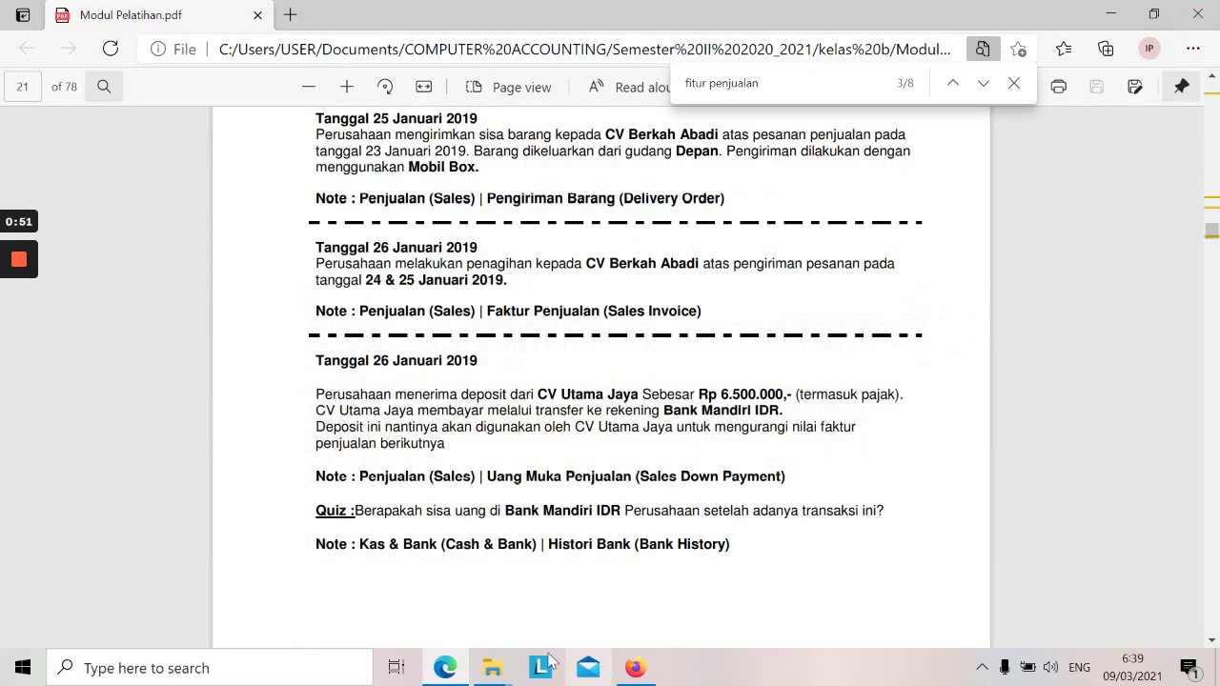
- Switch to Accurate Online in Firefox and open a new Sales Down Payment form in the maximized window
left_click(633, 670)
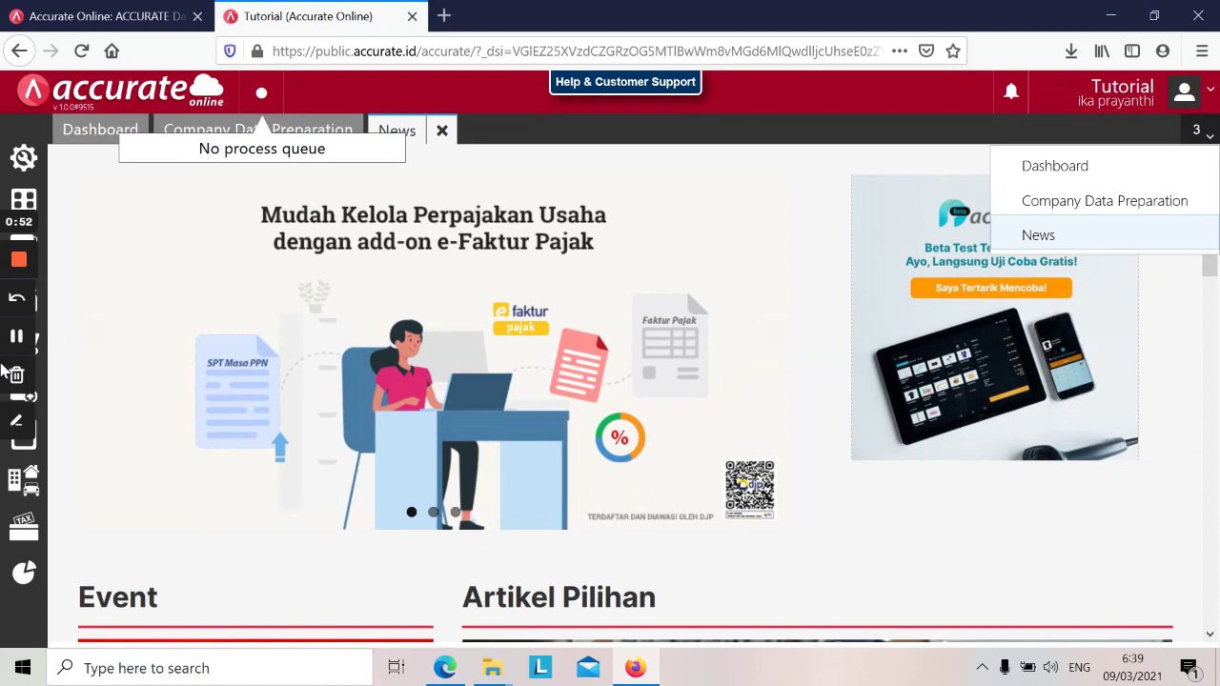
left_click(1154, 16)
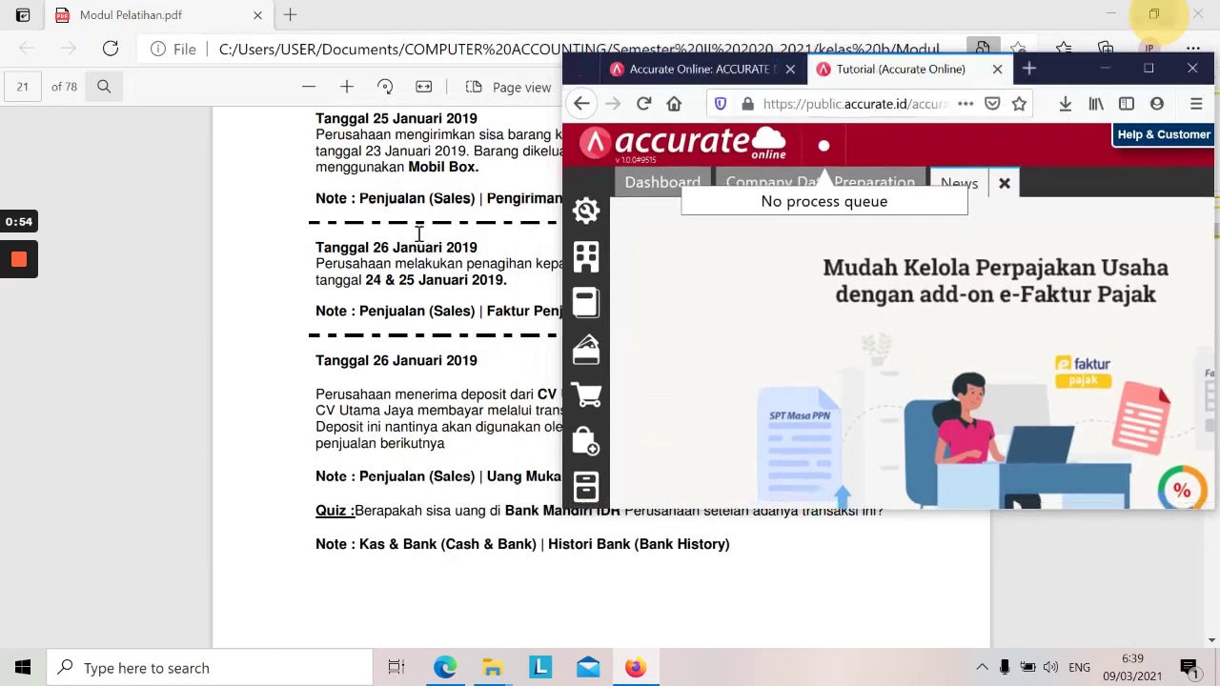
left_click(590, 390)
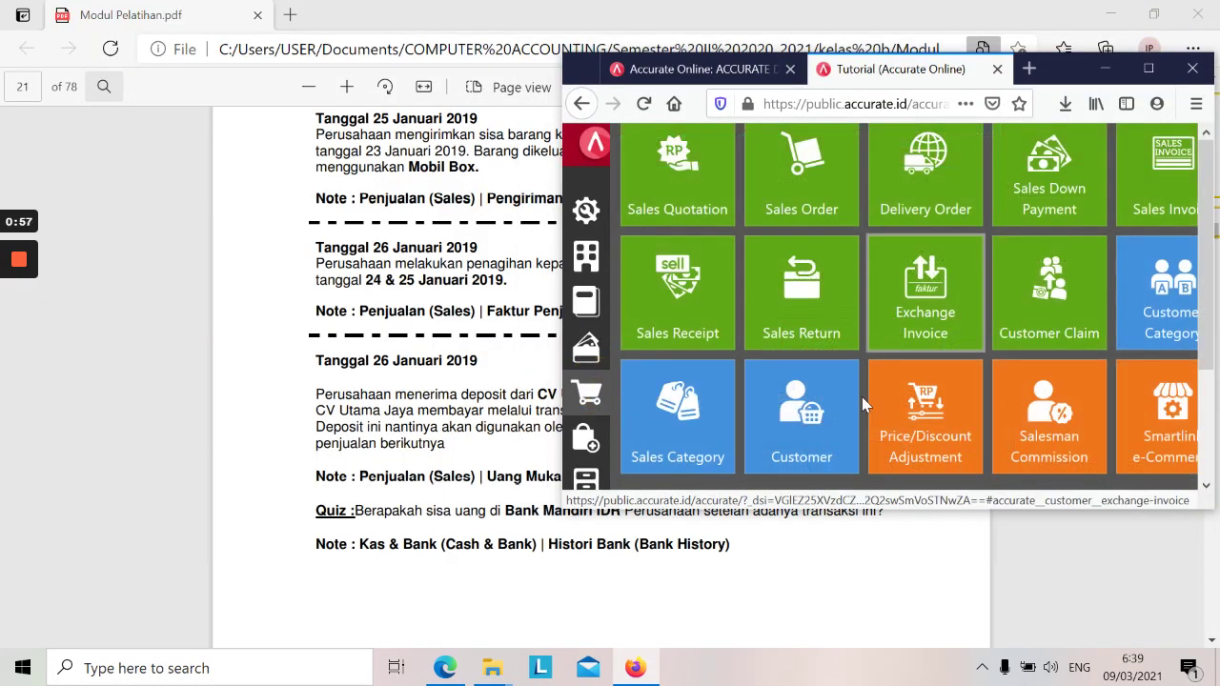
left_click(1053, 174)
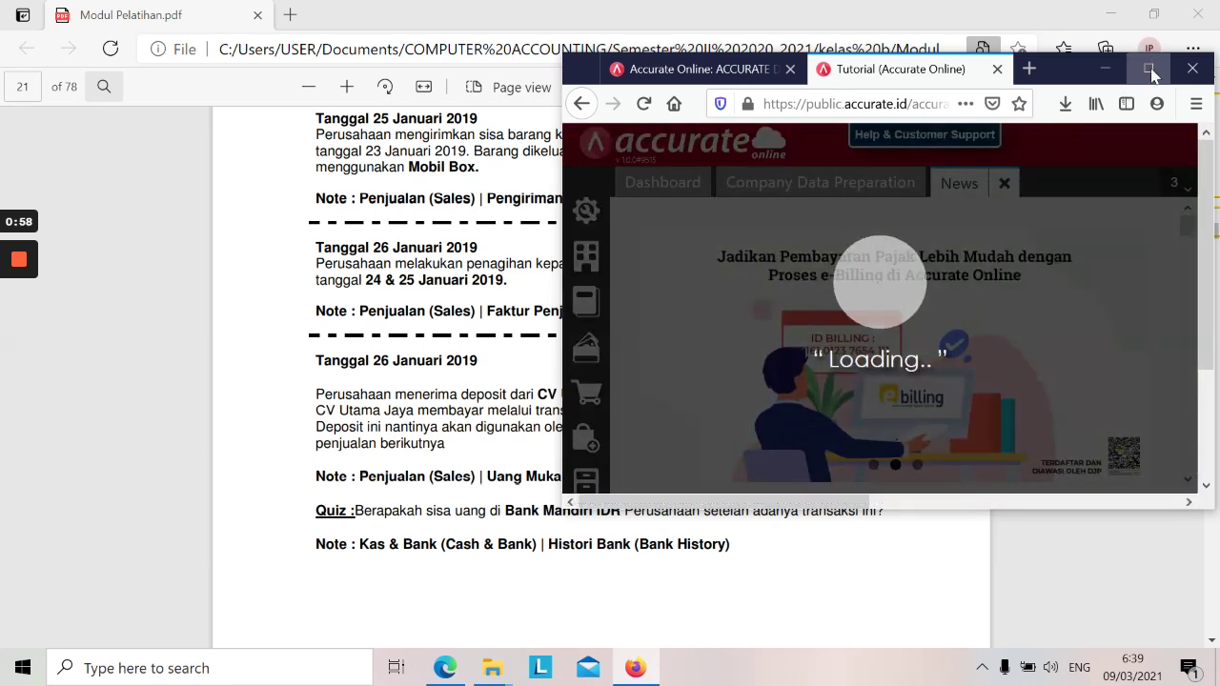
left_click(1149, 67)
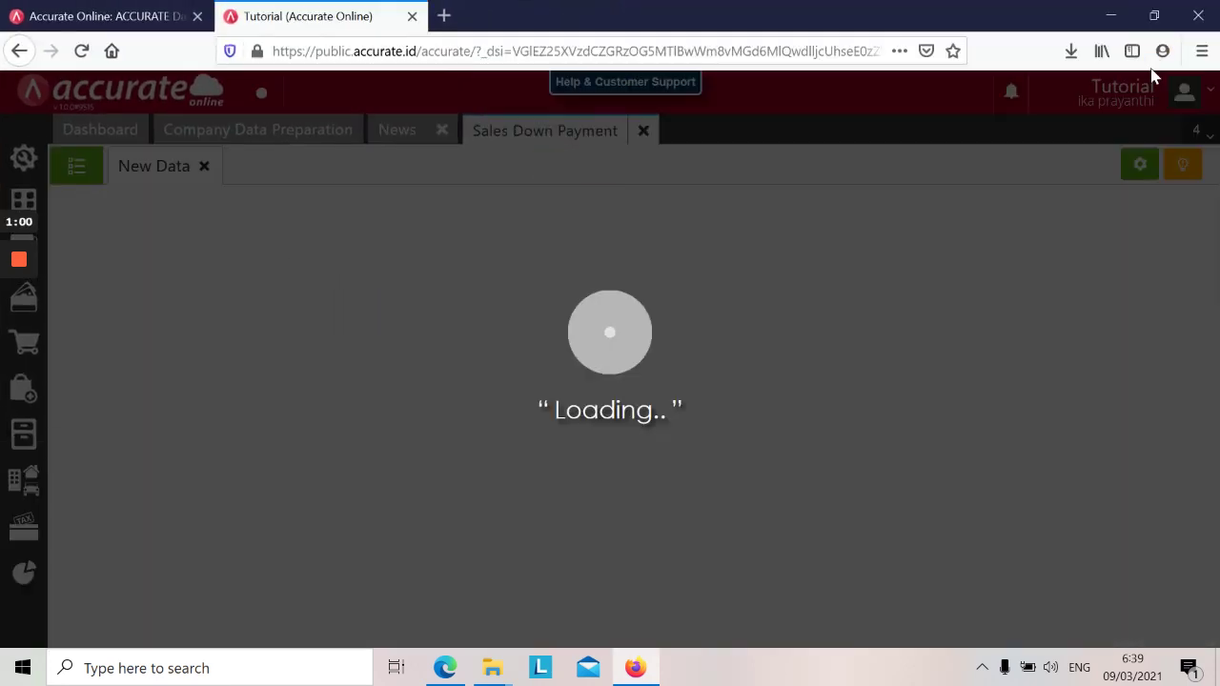
- Set the down payment's customer to CV Utama Jaya and its date to 26/01/2019
key("alt+Tab")
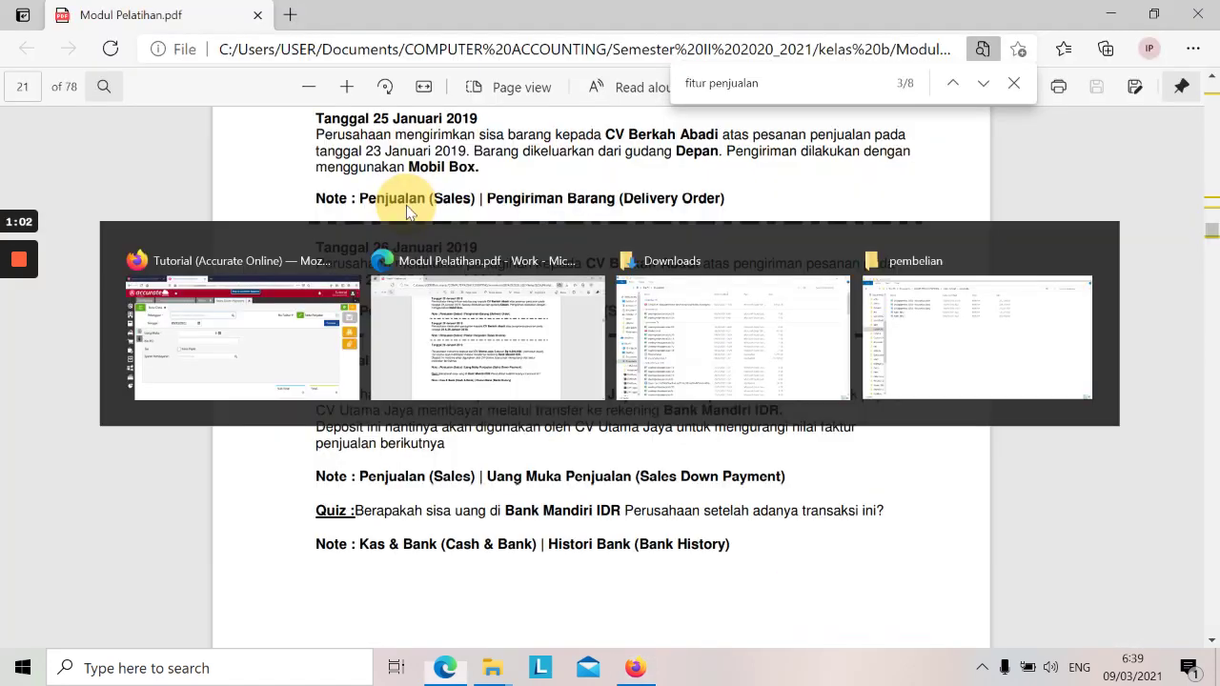
key("alt+Tab")
type("uta")
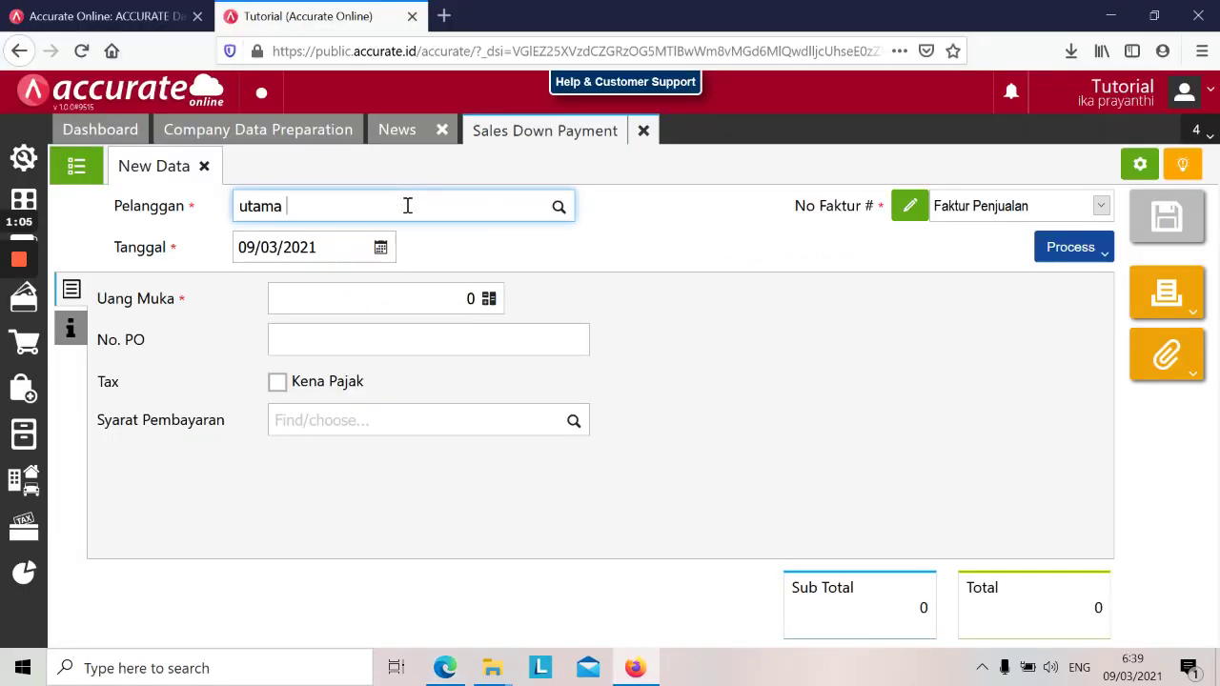
left_click(379, 256)
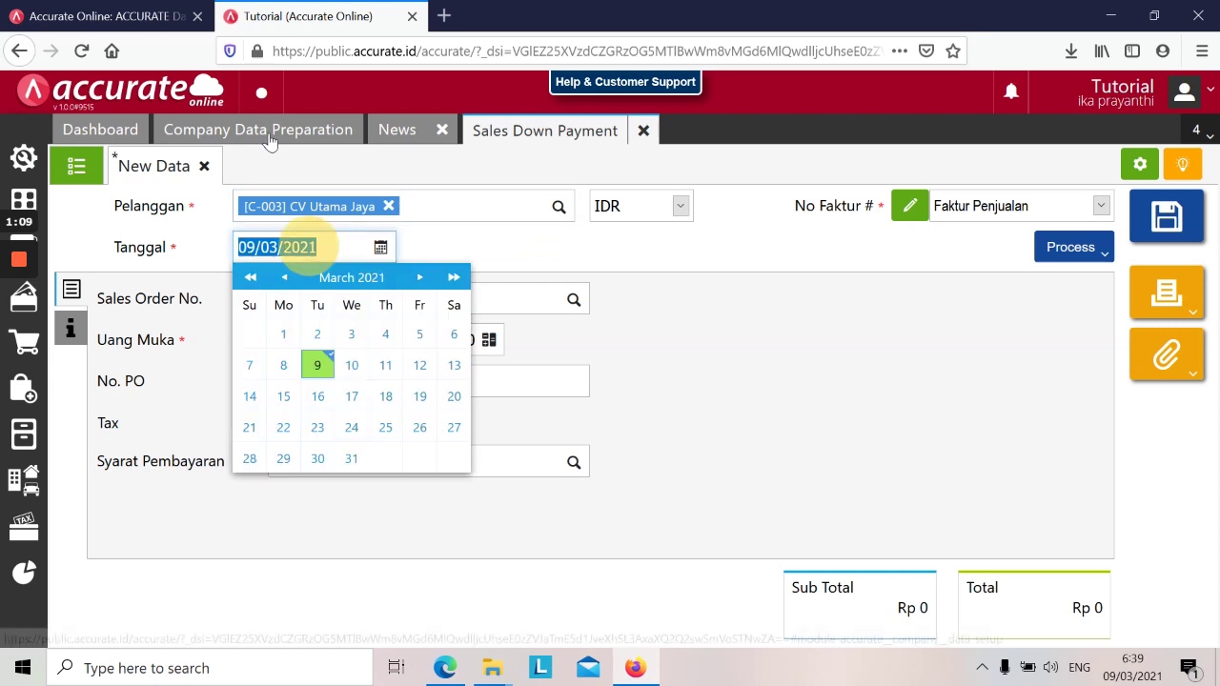
key("alt+Tab")
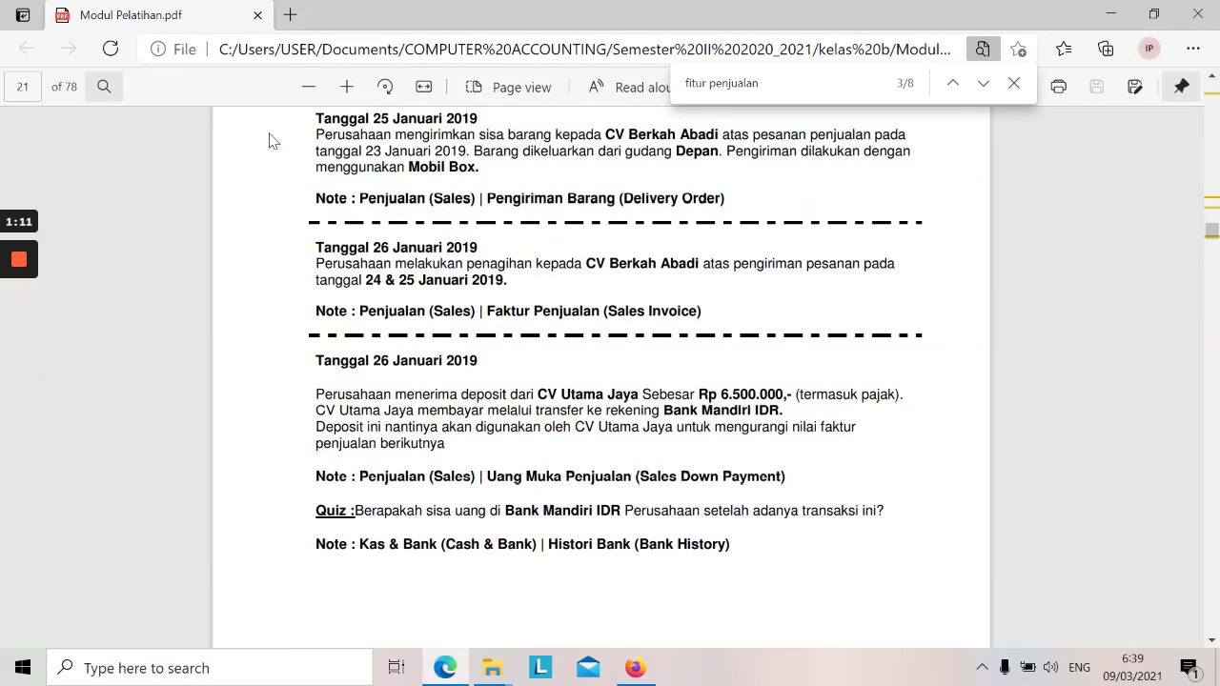
key("alt+Tab")
type("26/01/201")
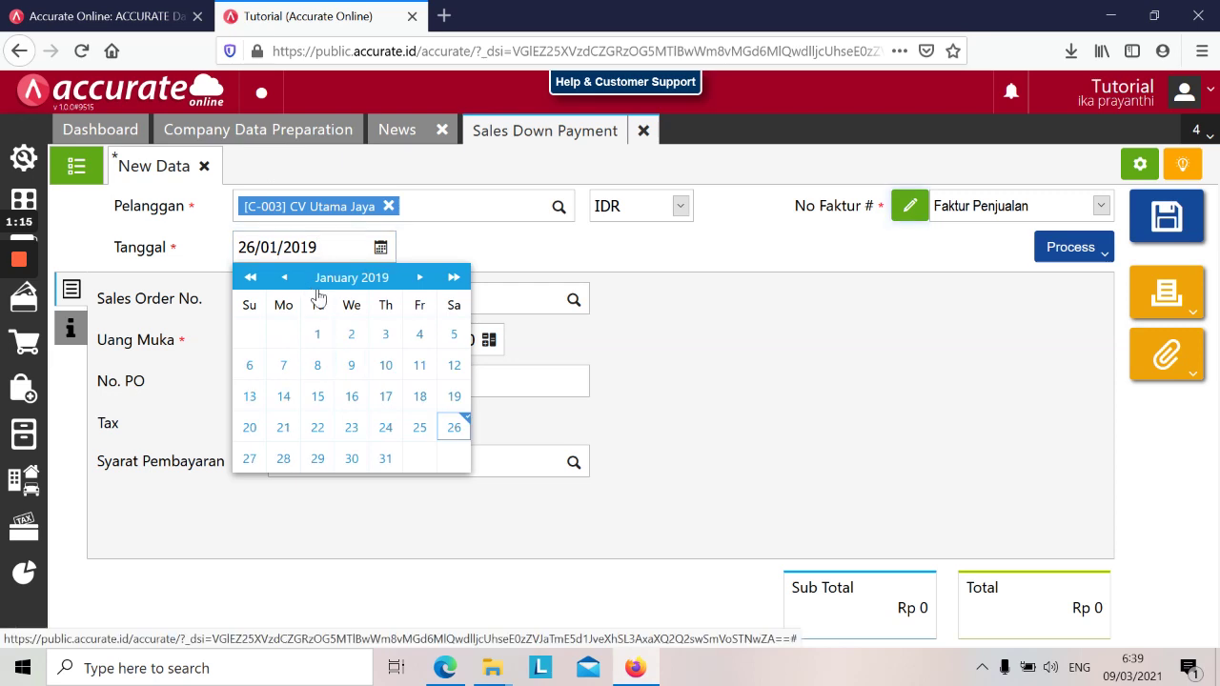
left_click(452, 429)
- Enter the down payment amount (Uang Muka) of Rp 6.500.000 as given in the training module
left_click(411, 335)
key("alt+Tab")
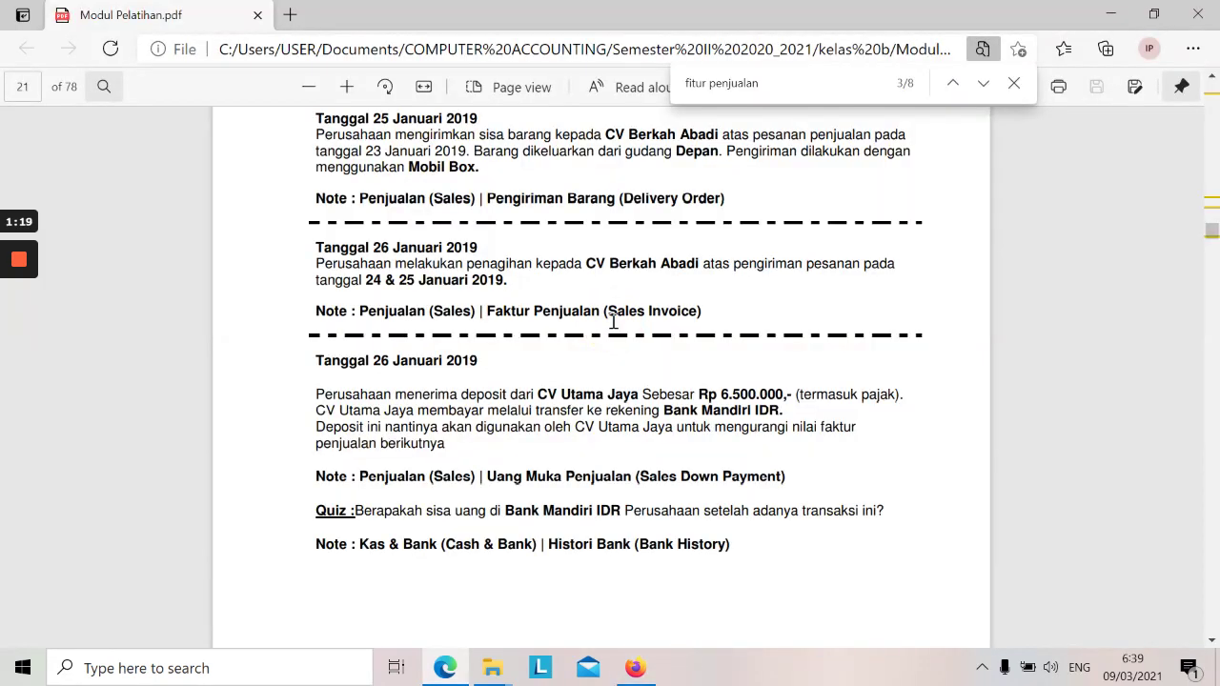
key("alt+Tab")
type("6500000")
key("Tab")
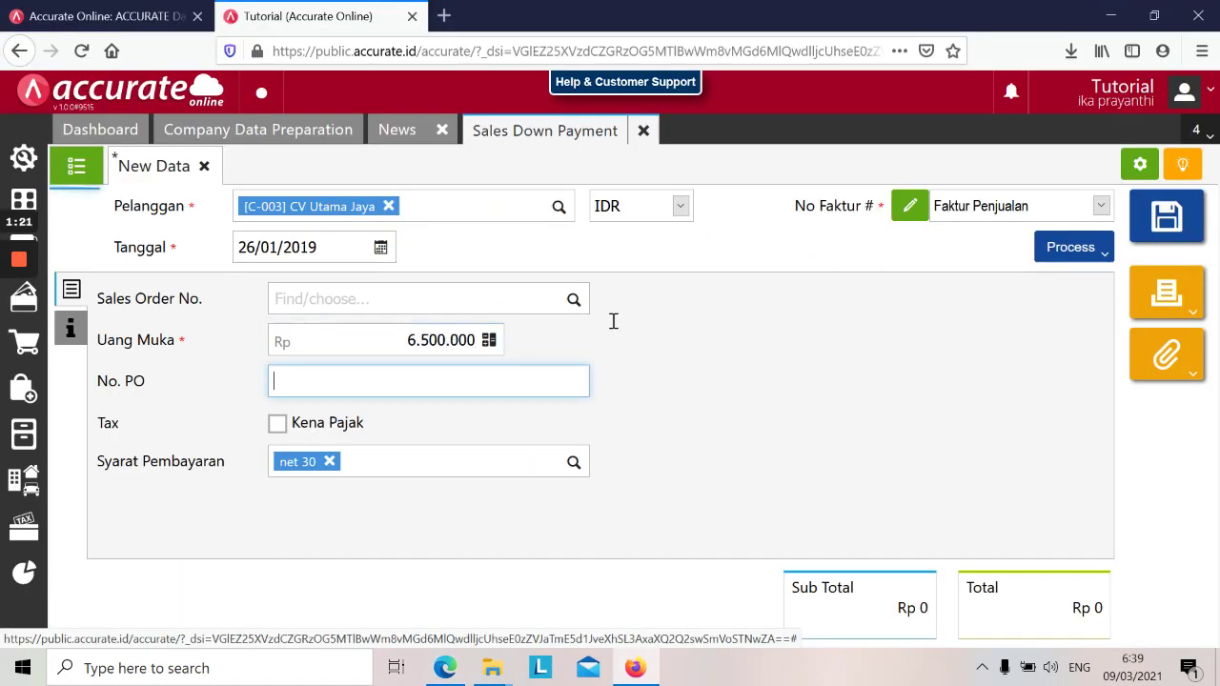
- Mark the down payment as taxable with Pajak Pertambahan Nilai as VAT and the total including tax
left_click(277, 426)
left_click(577, 457)
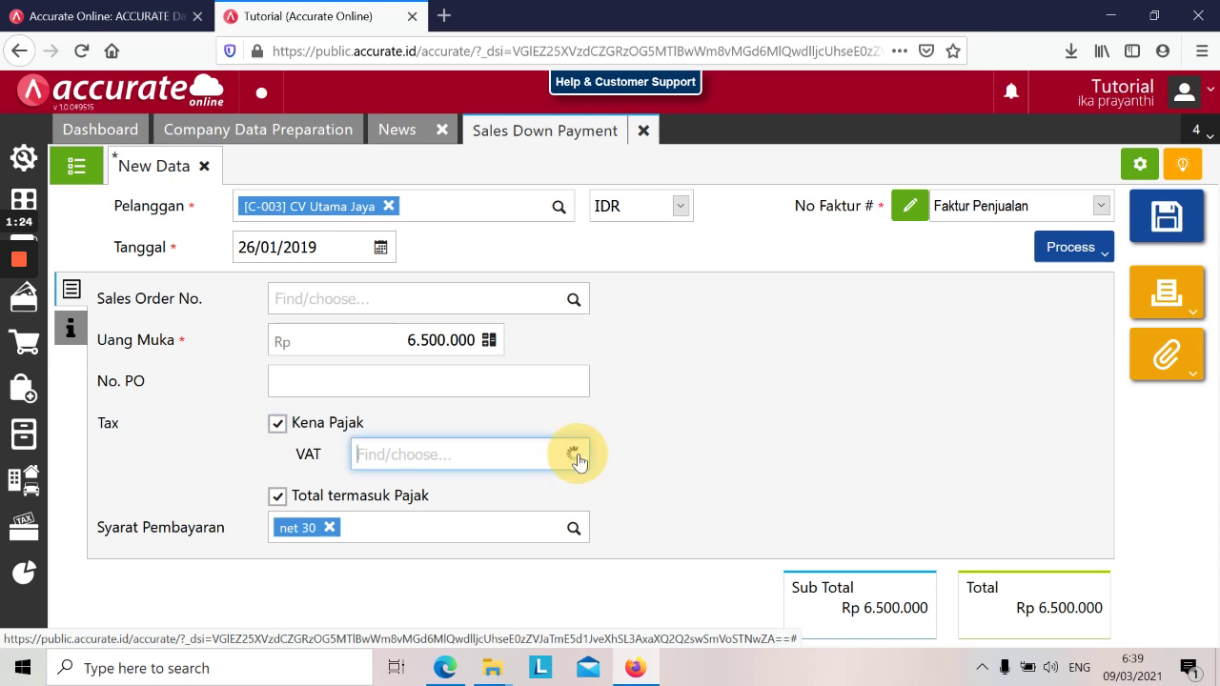
left_click(535, 512)
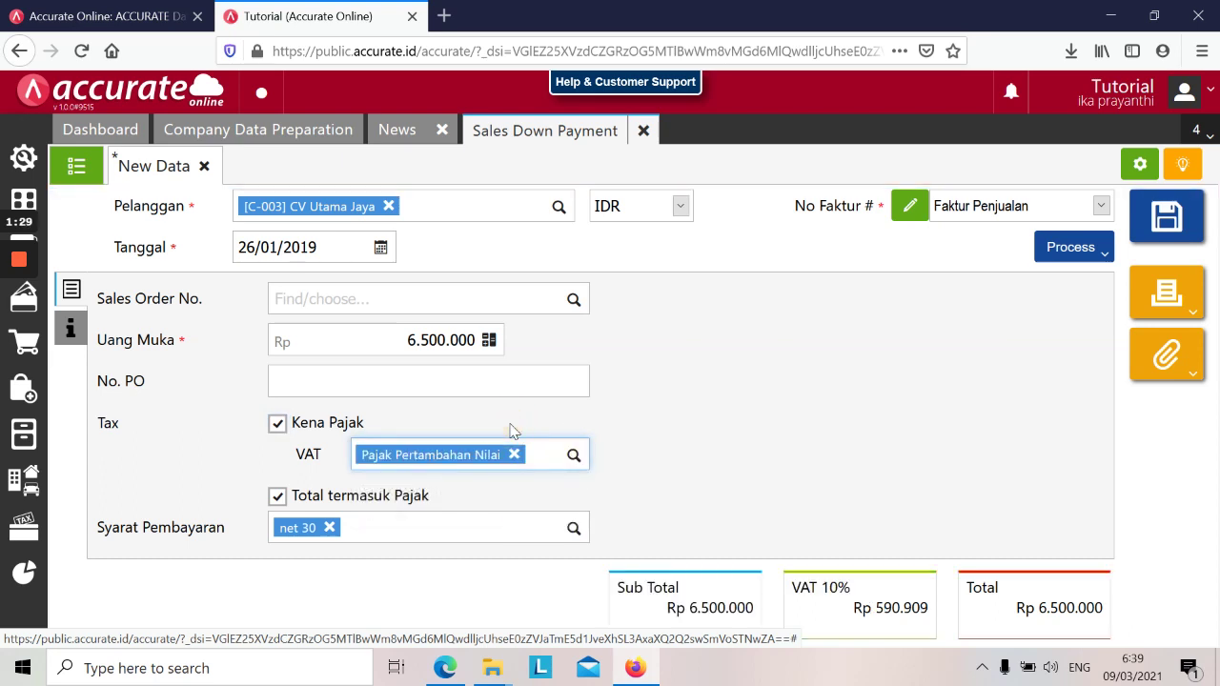
- Check the payment instructions in the training module and process the down payment into a sales receipt
key("alt+Tab")
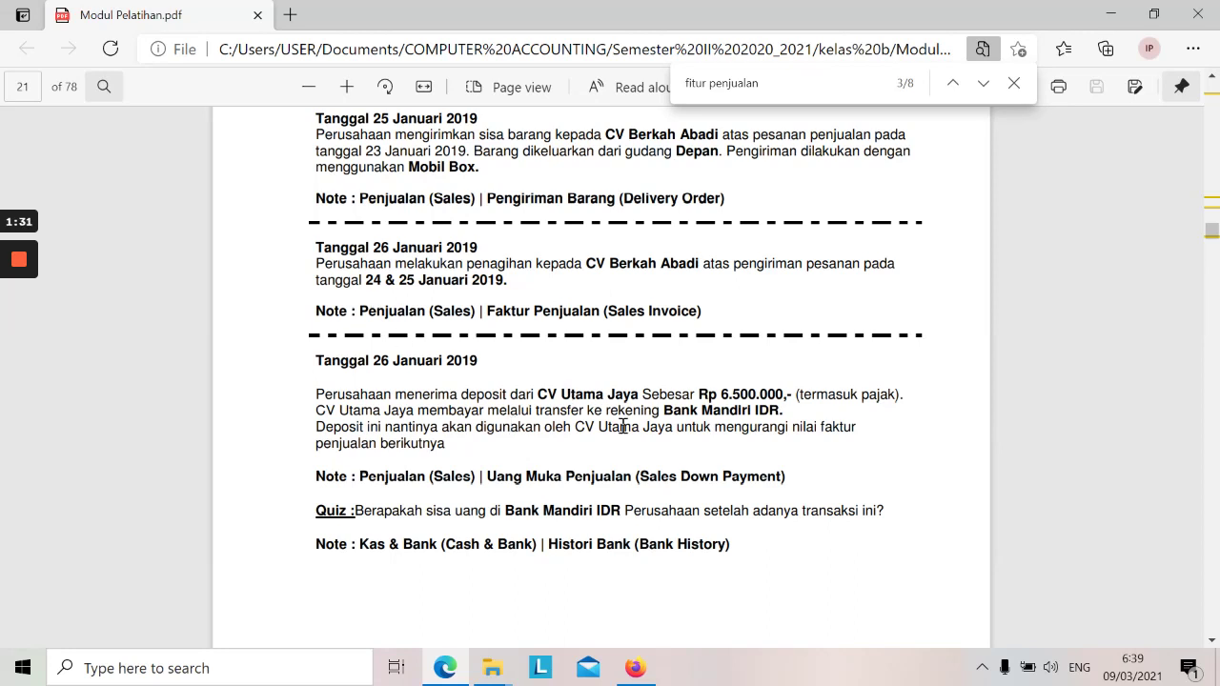
scroll(638, 460, "down", 1)
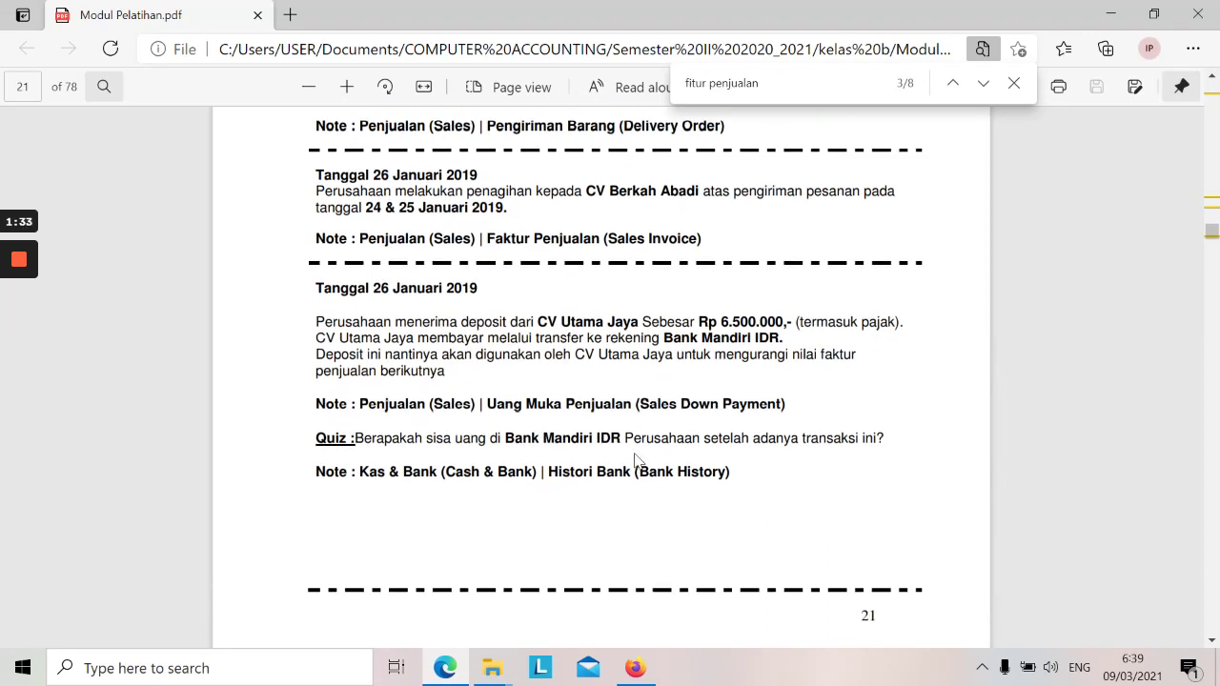
key("alt+Tab")
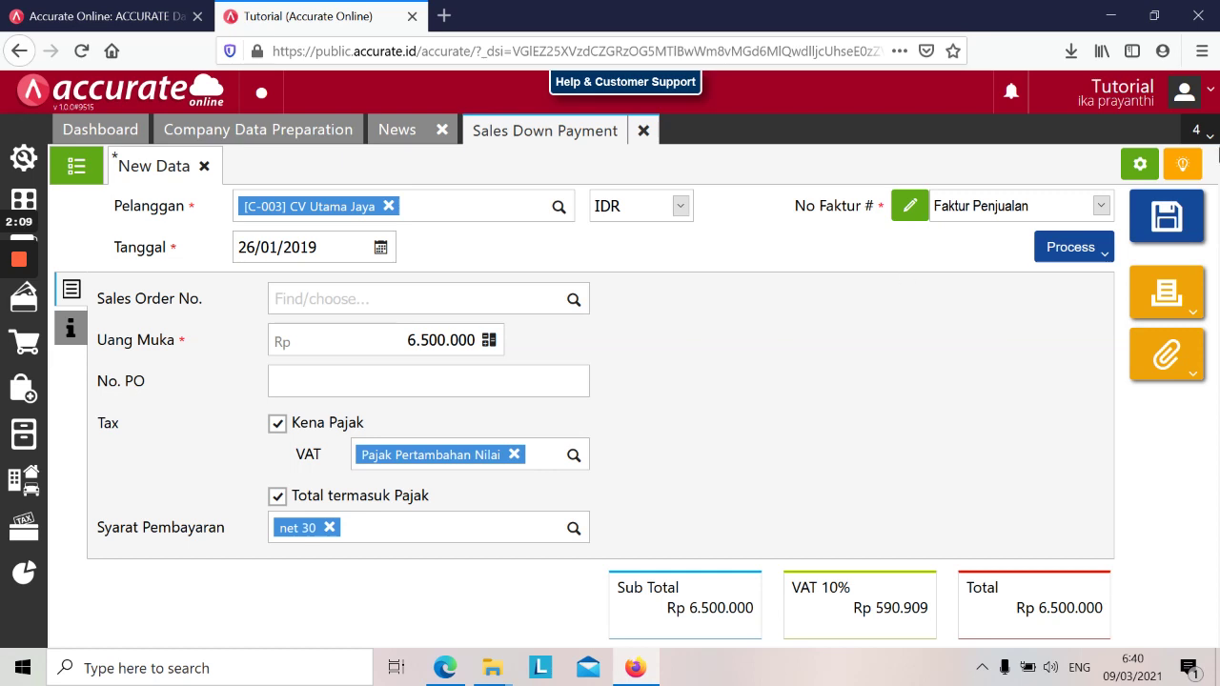
left_click(1103, 259)
left_click(1046, 288)
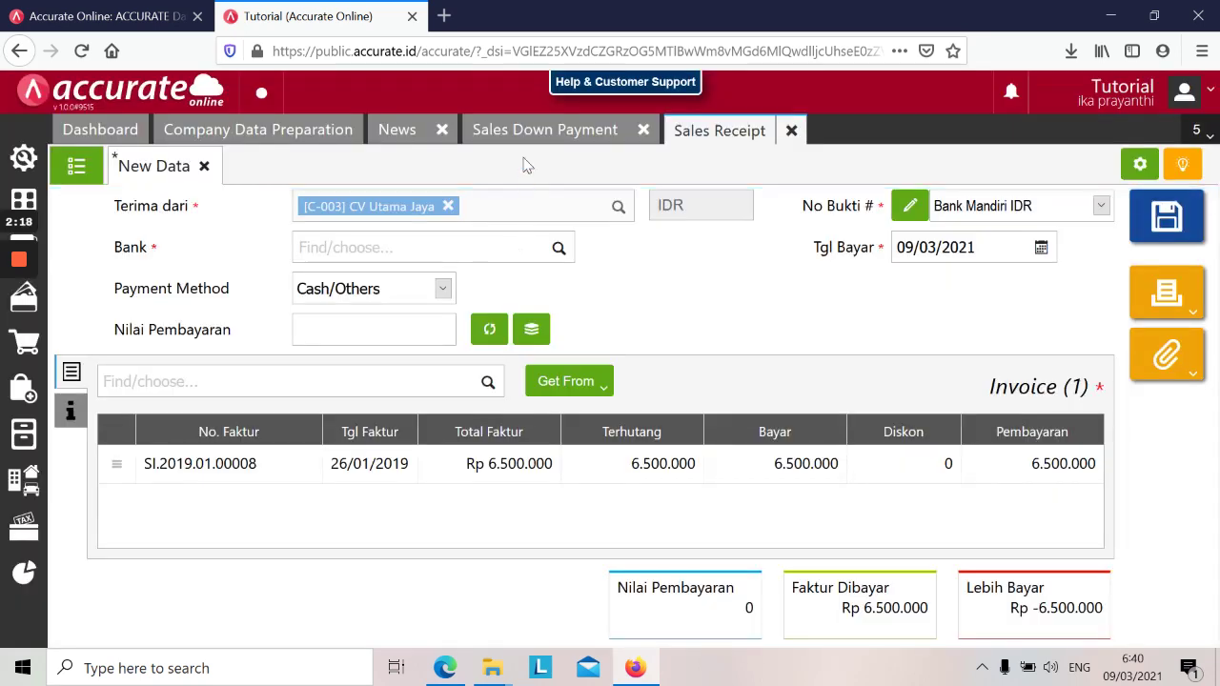
- Set the sales receipt's bank to Bank Mandiri IDR and its payment method to Bank Transfer
left_click(373, 251)
type("mandiri")
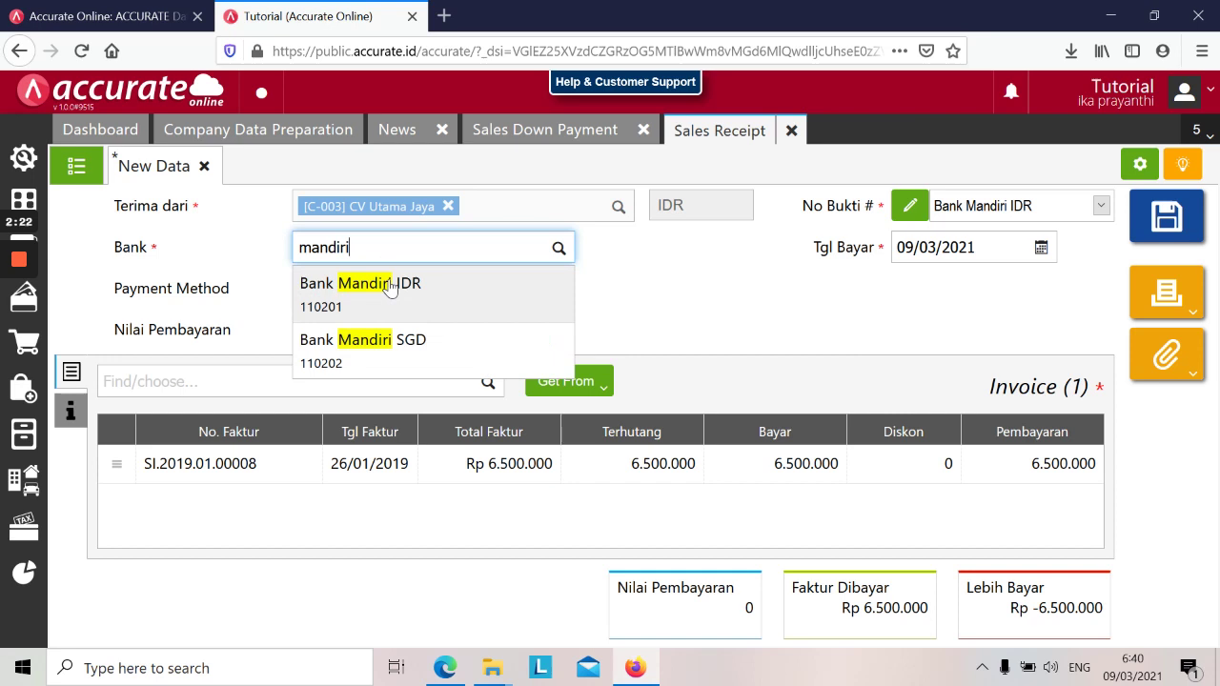
left_click(398, 284)
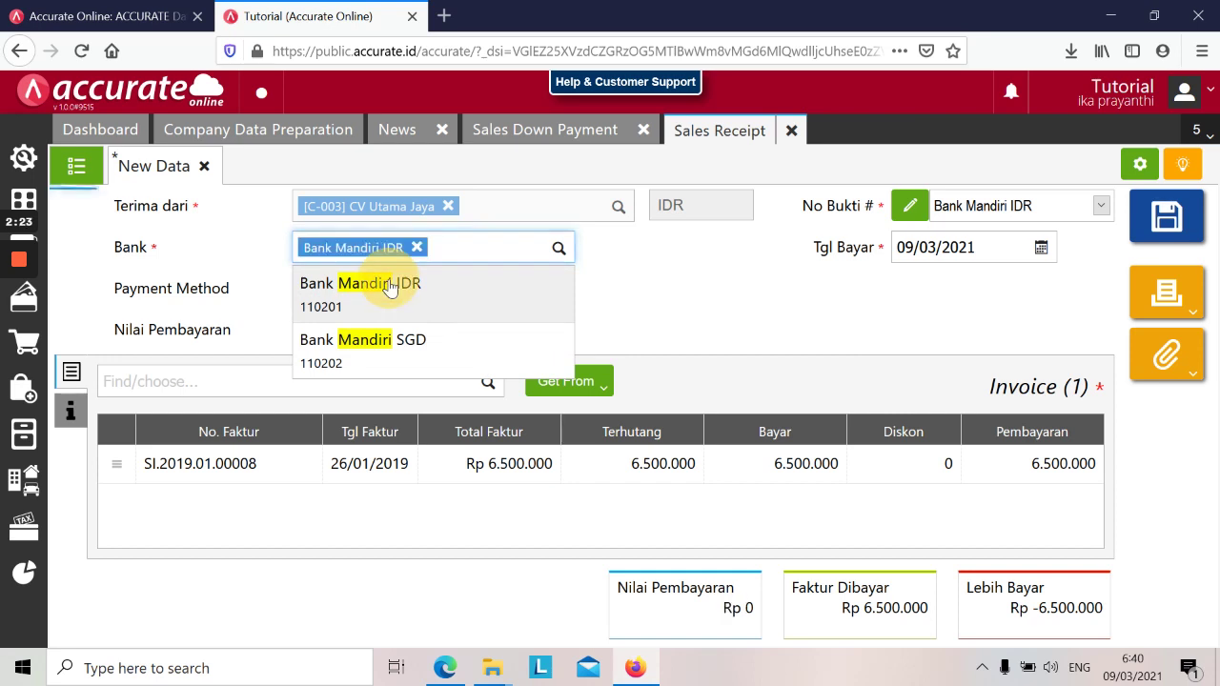
left_click(390, 288)
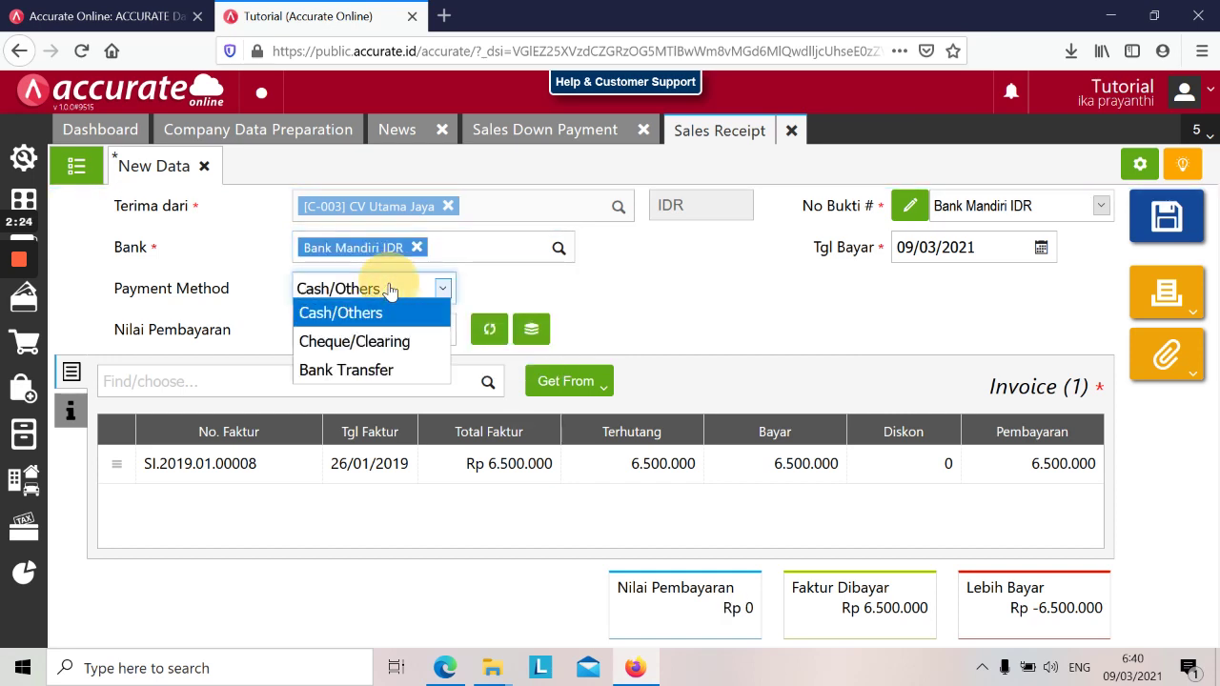
left_click(390, 368)
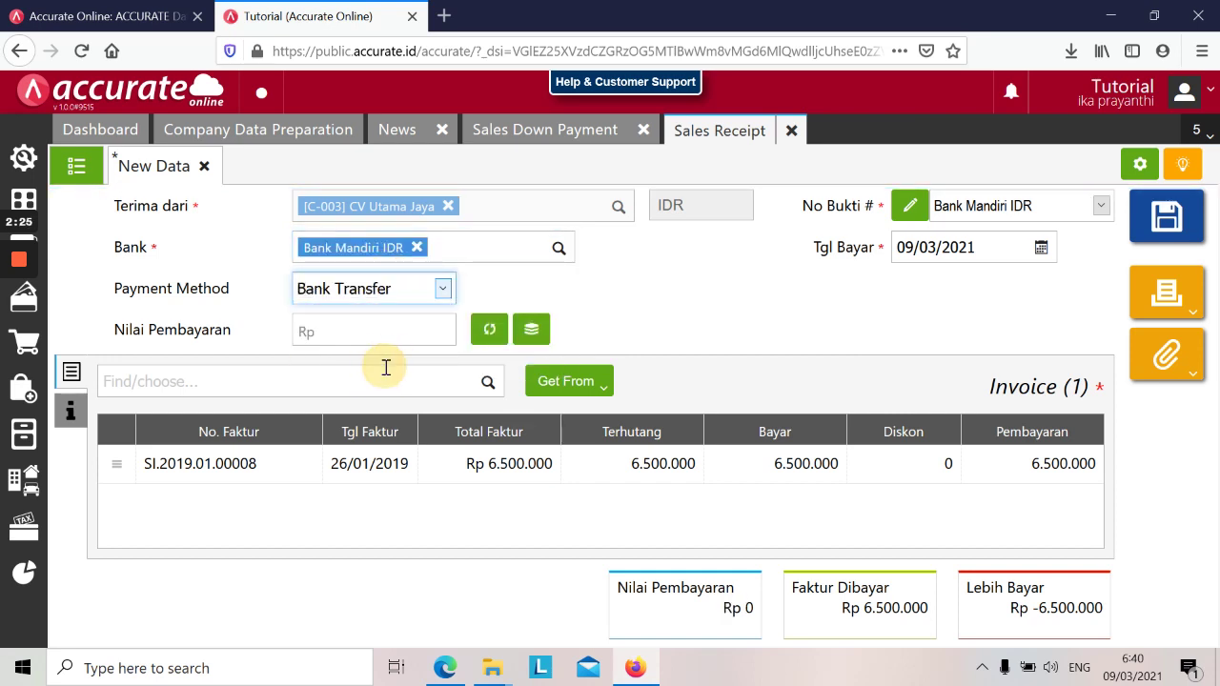
- Set the sales receipt's payment date (Tgl Bayar) to 26/01/2019
left_click(957, 257)
key("alt+Tab")
key("alt+Tab")
type("26/01/2")
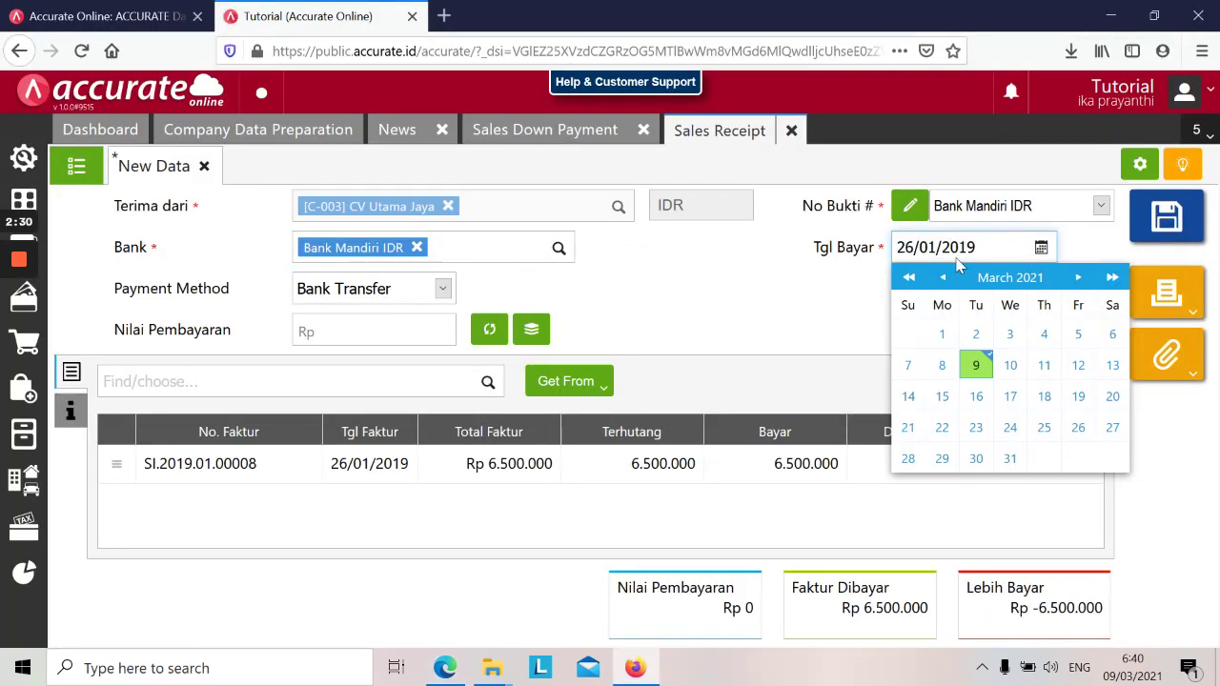
left_click(1112, 426)
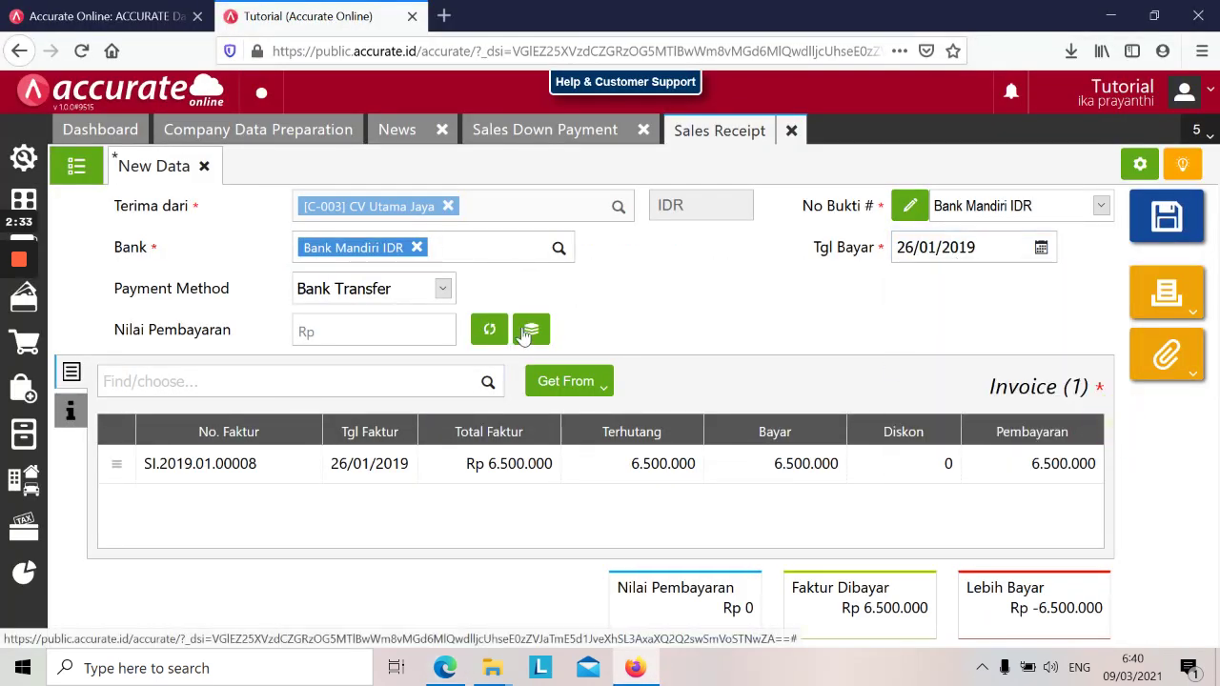
- Calculate the payment amount from the listed invoice, and save and close the sales receipt
left_click(493, 333)
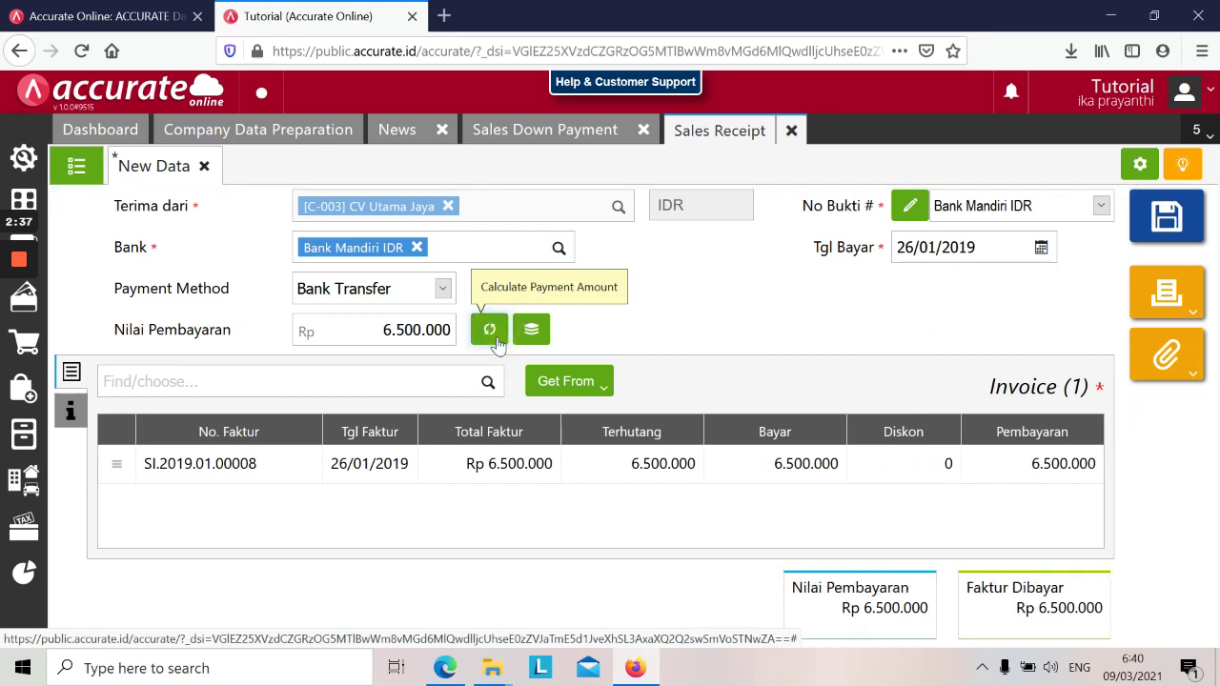
left_click(1160, 215)
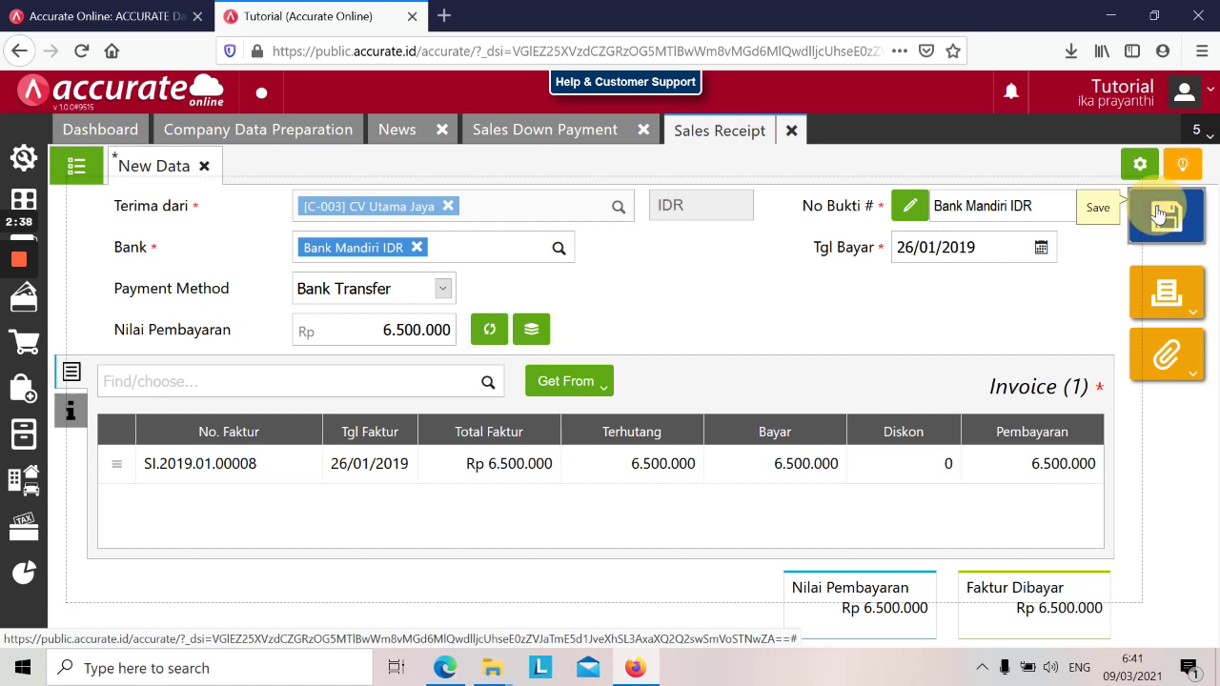
left_click(792, 131)
- Read the Bank Mandiri IDR quiz question in the training module and open Bank History in Accurate Online
key("alt+Tab")
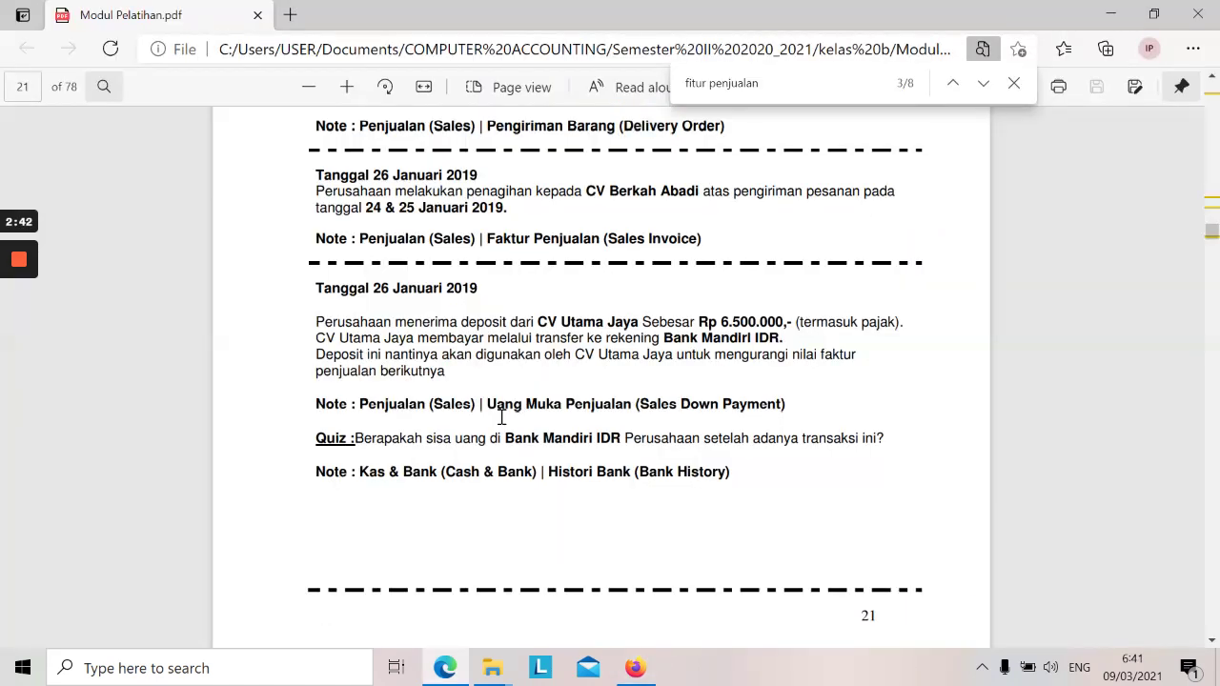
scroll(502, 417, "down", 1)
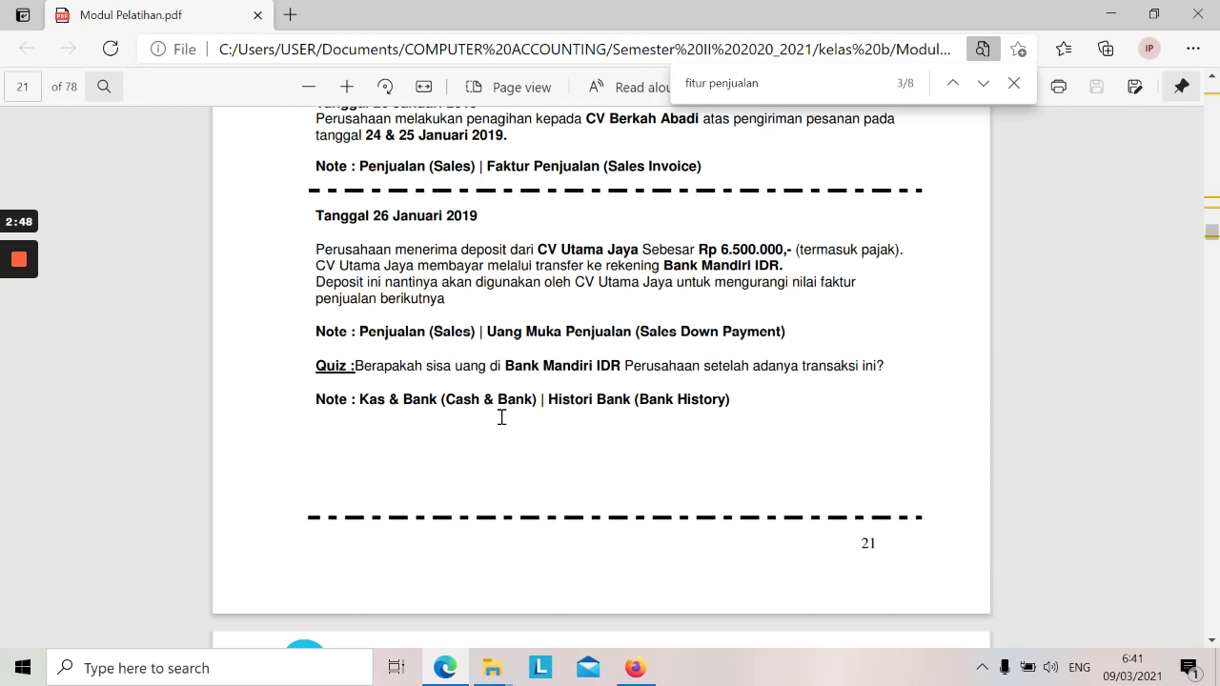
key("alt+Tab")
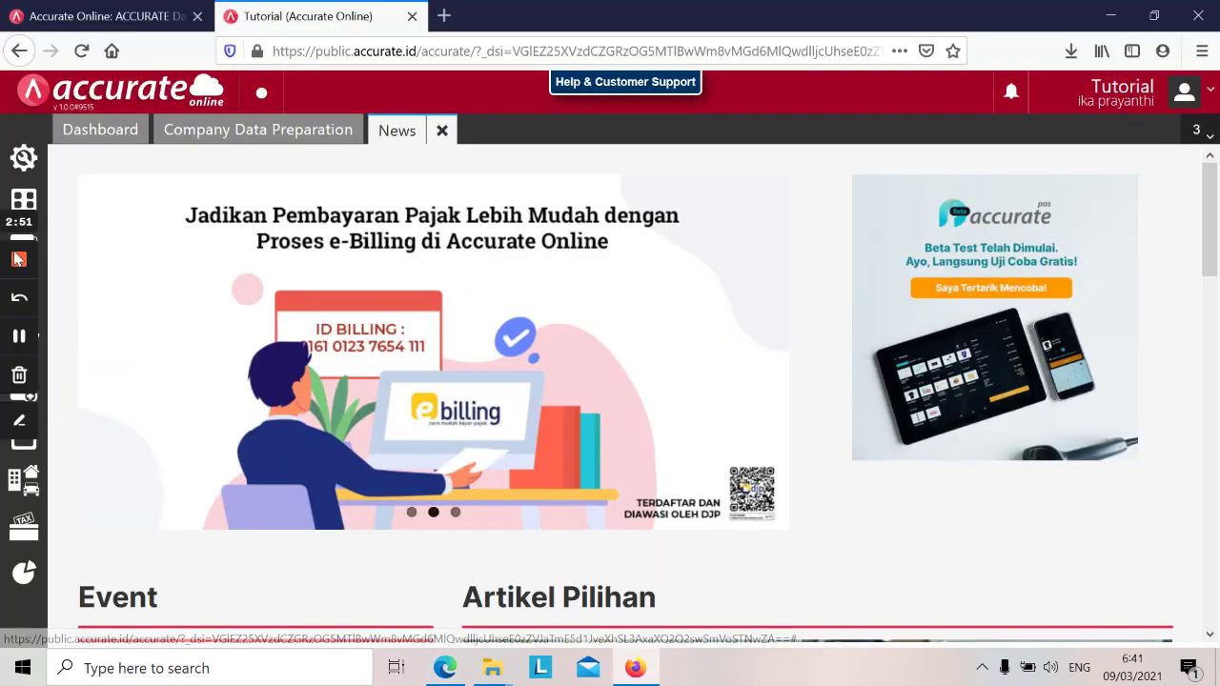
left_click(1154, 15)
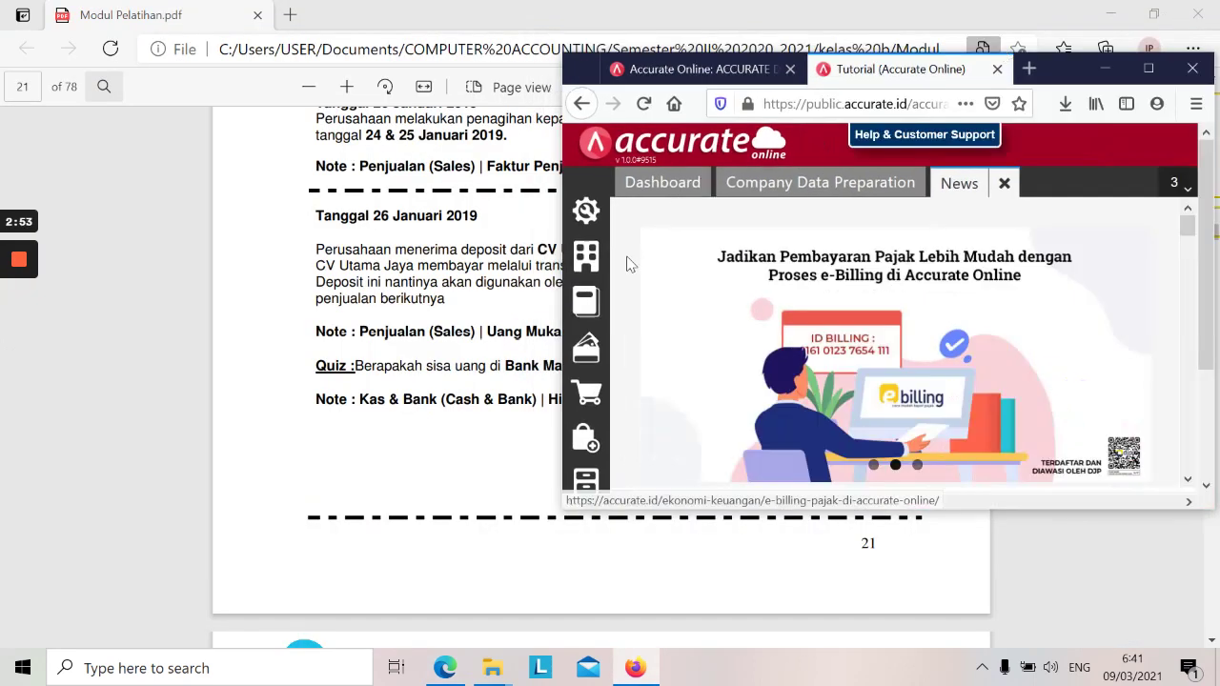
left_click(586, 349)
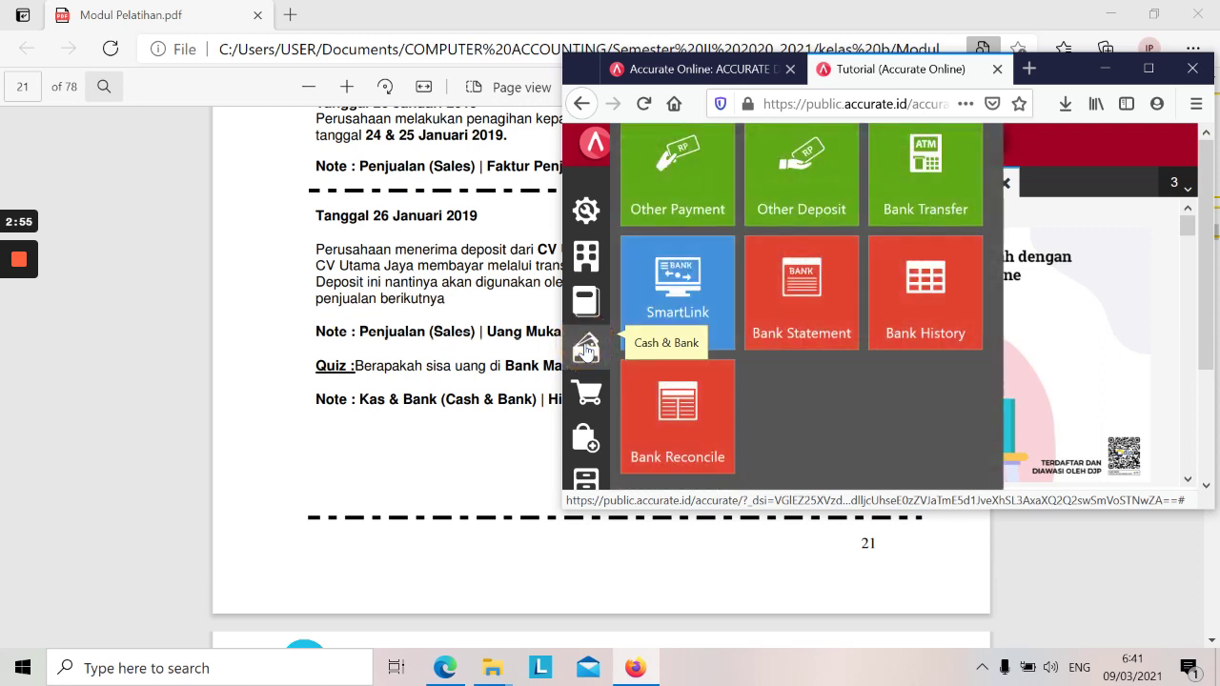
left_click(924, 283)
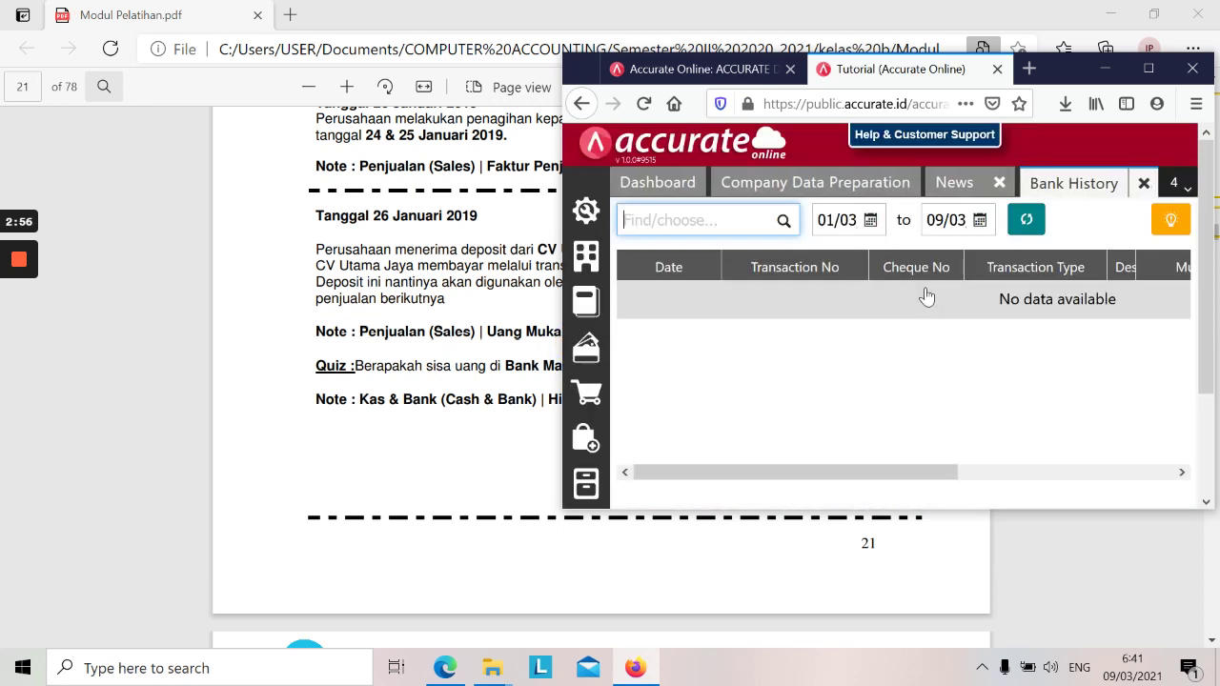
- Load the bank history of Bank Mandiri IDR for the period 01/01/2019 to 31/01/2019
type("mandiri")
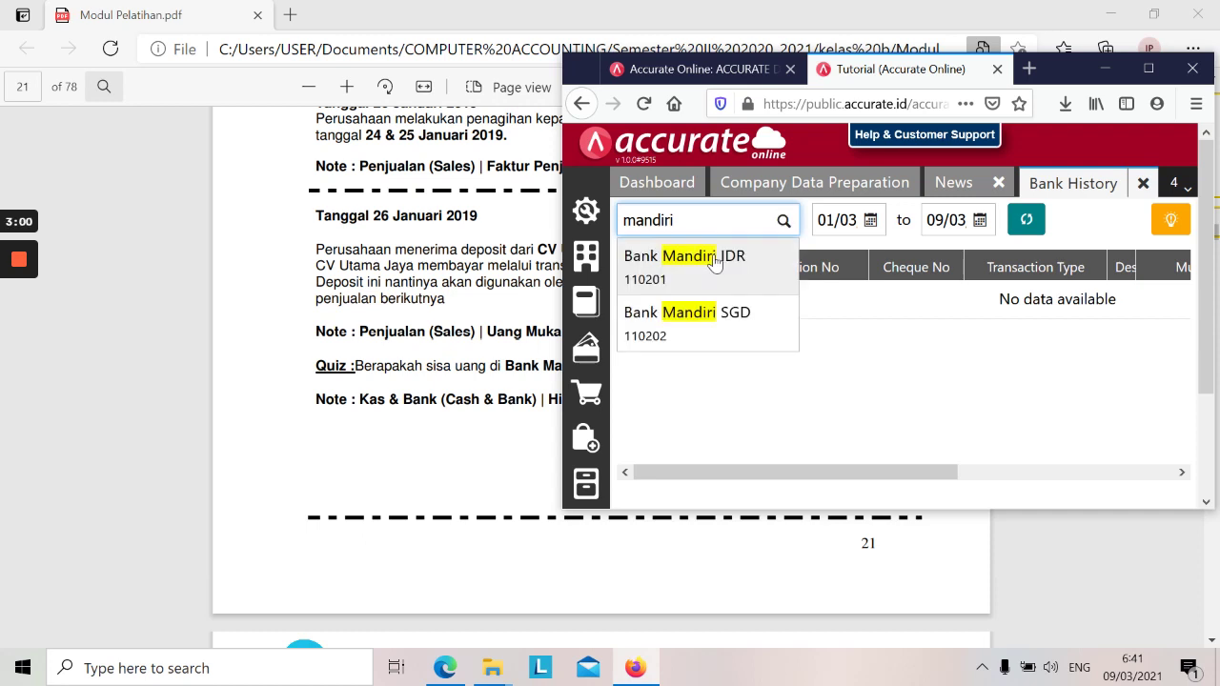
left_click(716, 259)
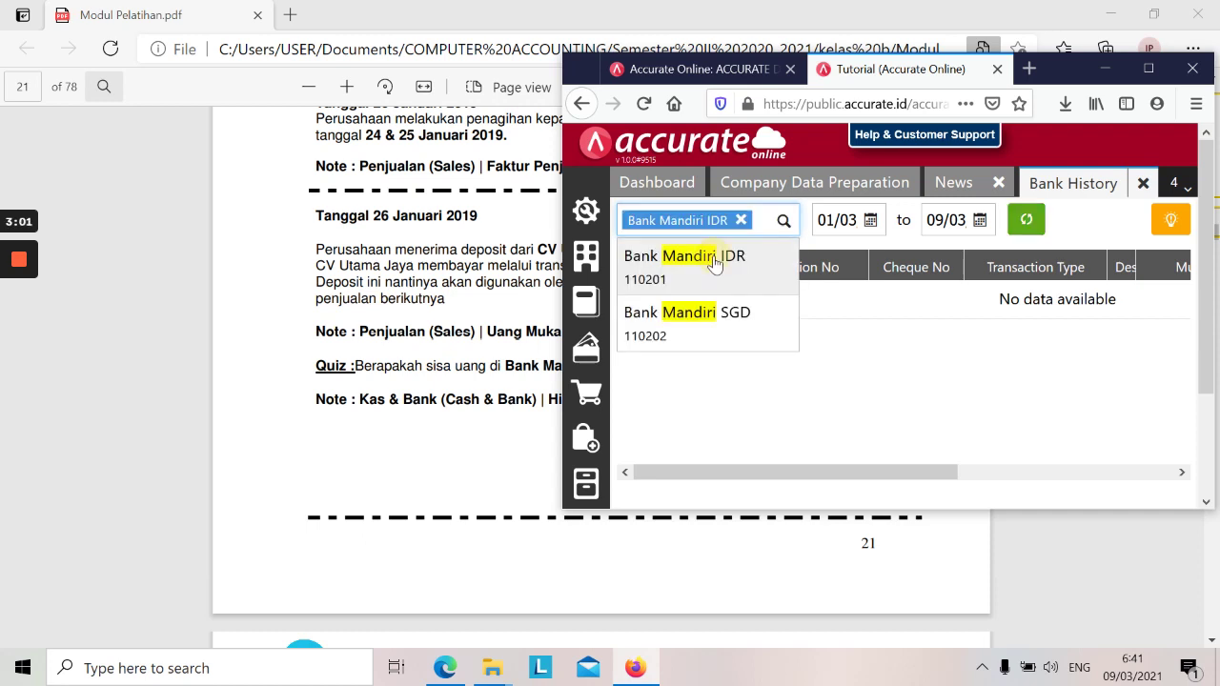
left_click(1148, 67)
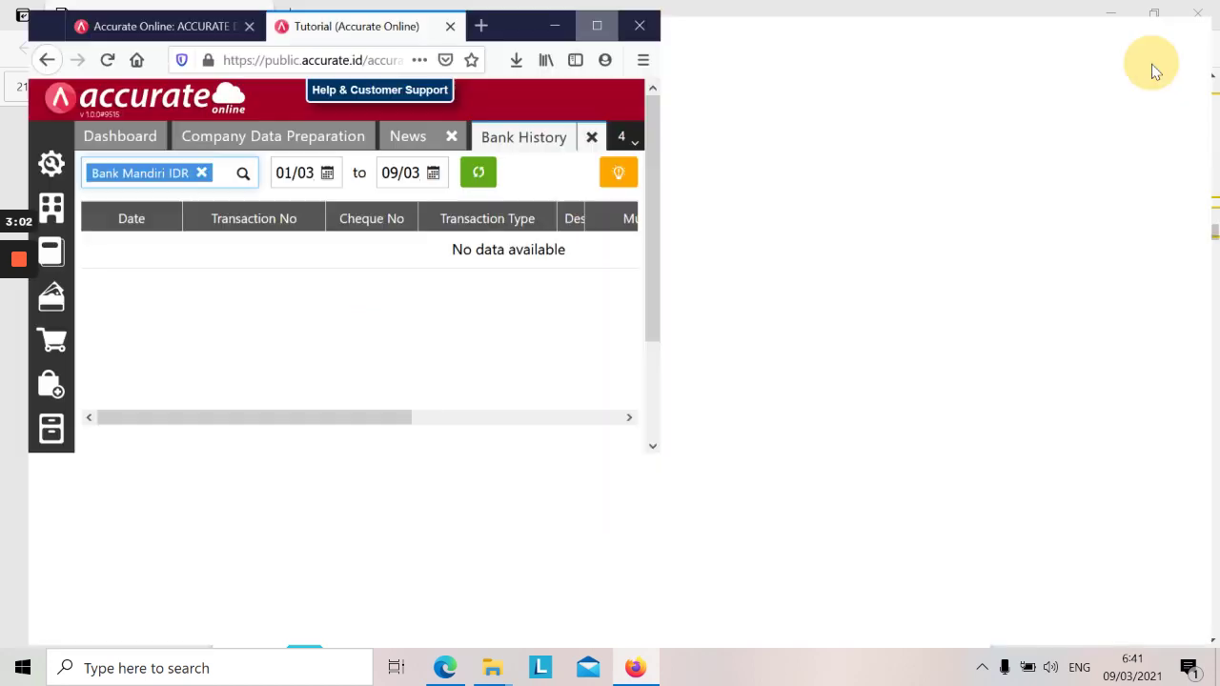
left_click(516, 166)
type("01/01/2019")
key("Tab")
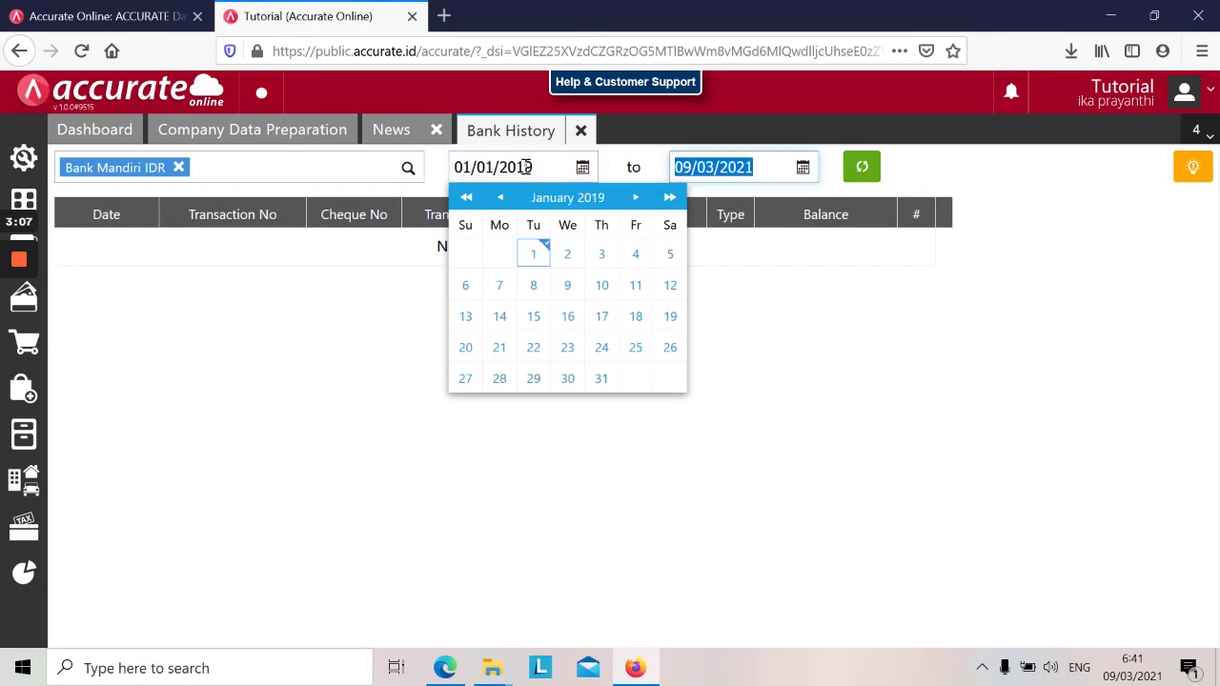
type("31/01/2019")
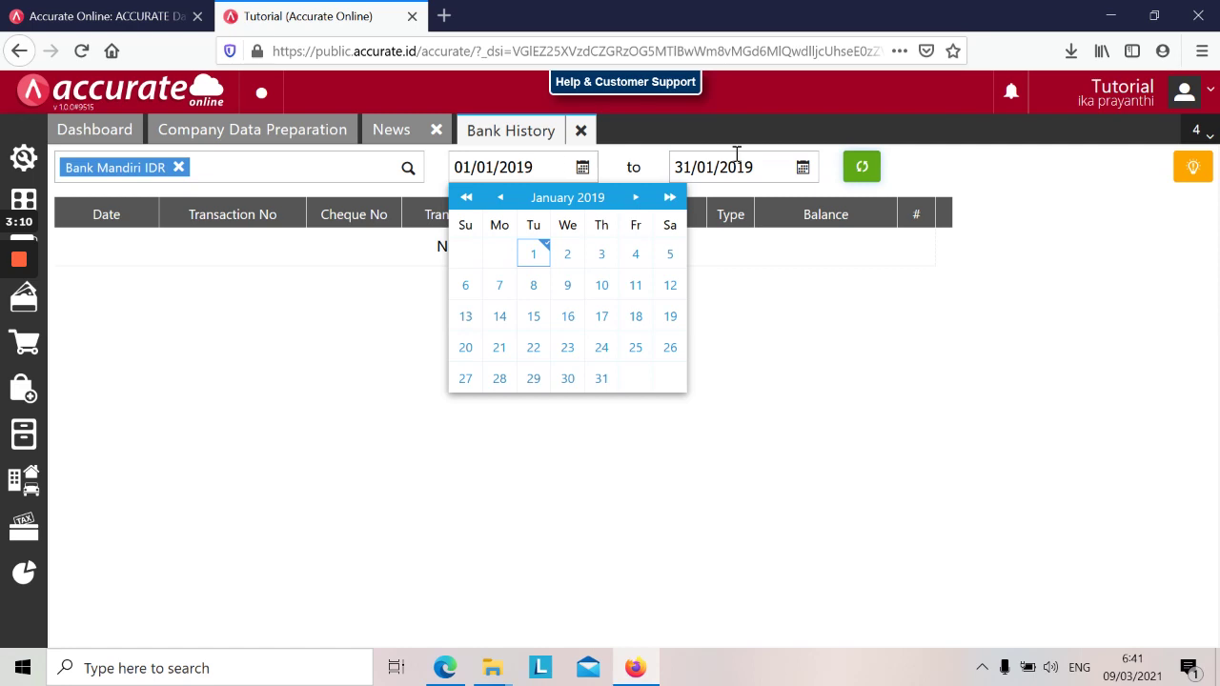
left_click(863, 170)
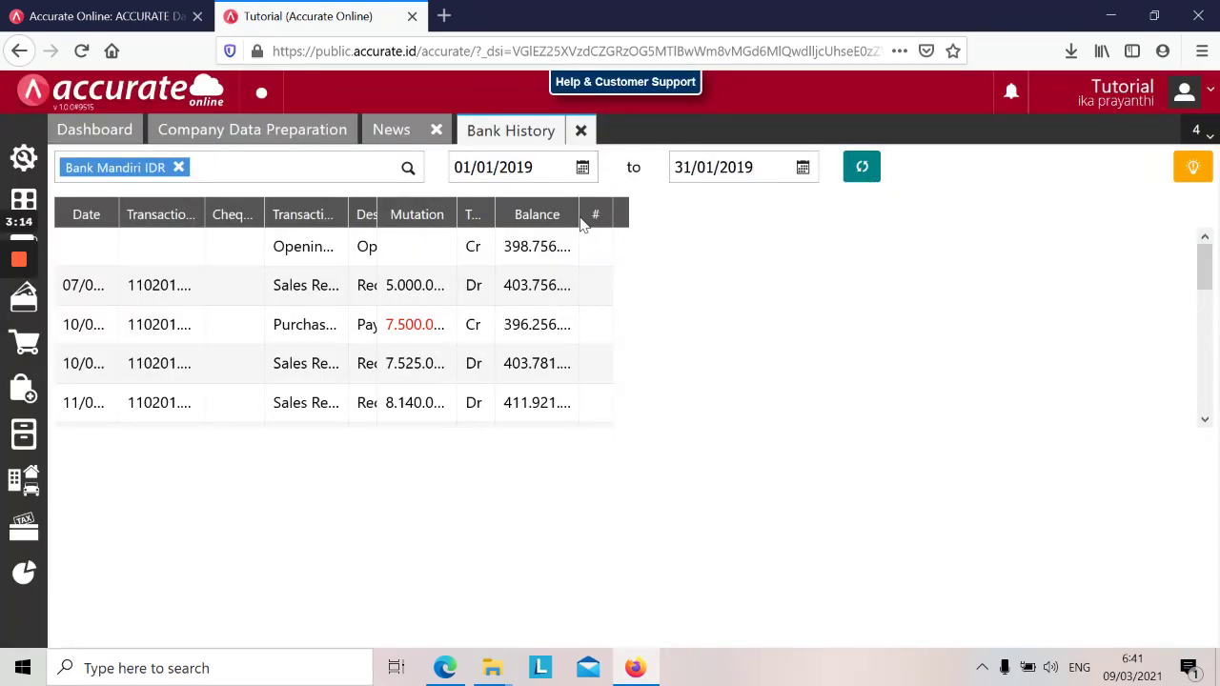
- Widen the Description and Mutation columns of the bank history table
left_click_drag(579, 216, 666, 252)
left_click_drag(374, 216, 448, 245)
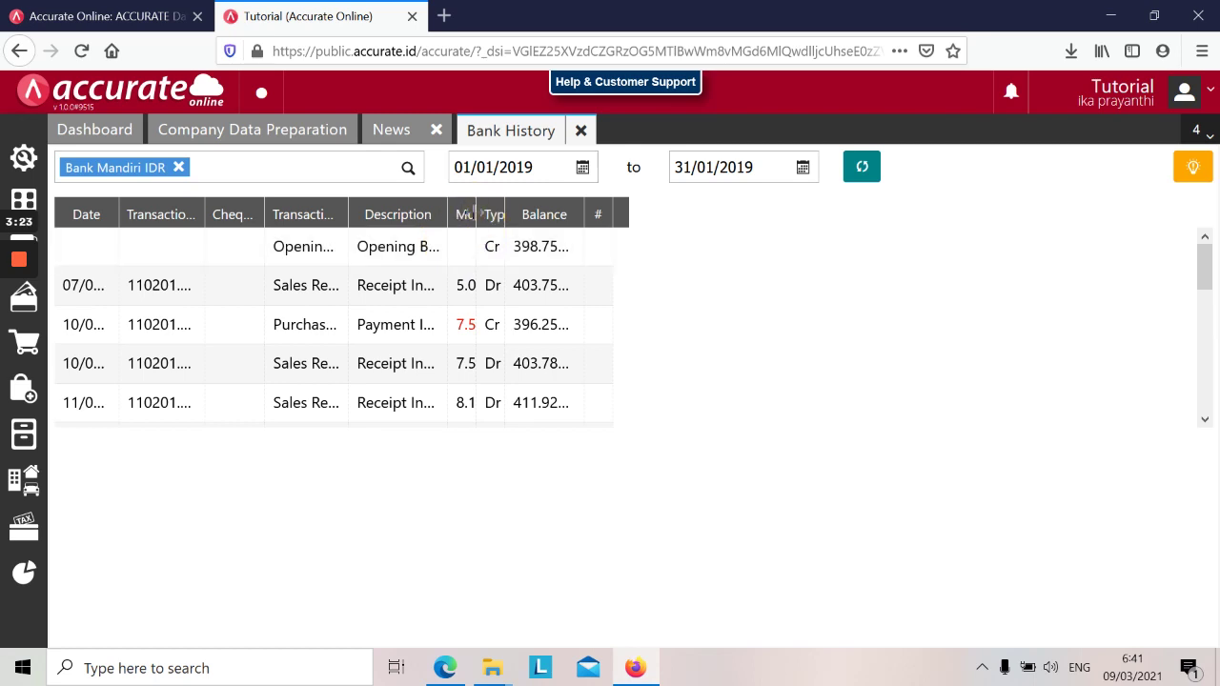
left_click_drag(477, 217, 585, 239)
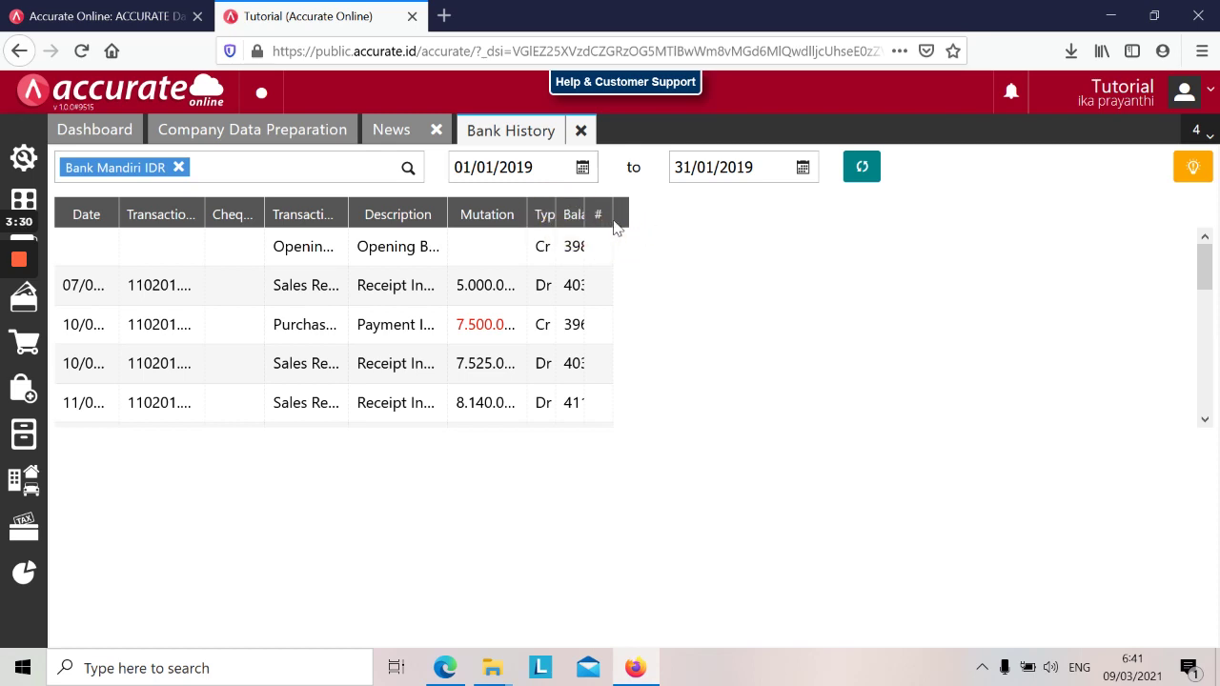
- Try to widen the Type and Balance columns of the bank history table
left_click(580, 215)
left_click(699, 258)
left_click(608, 219)
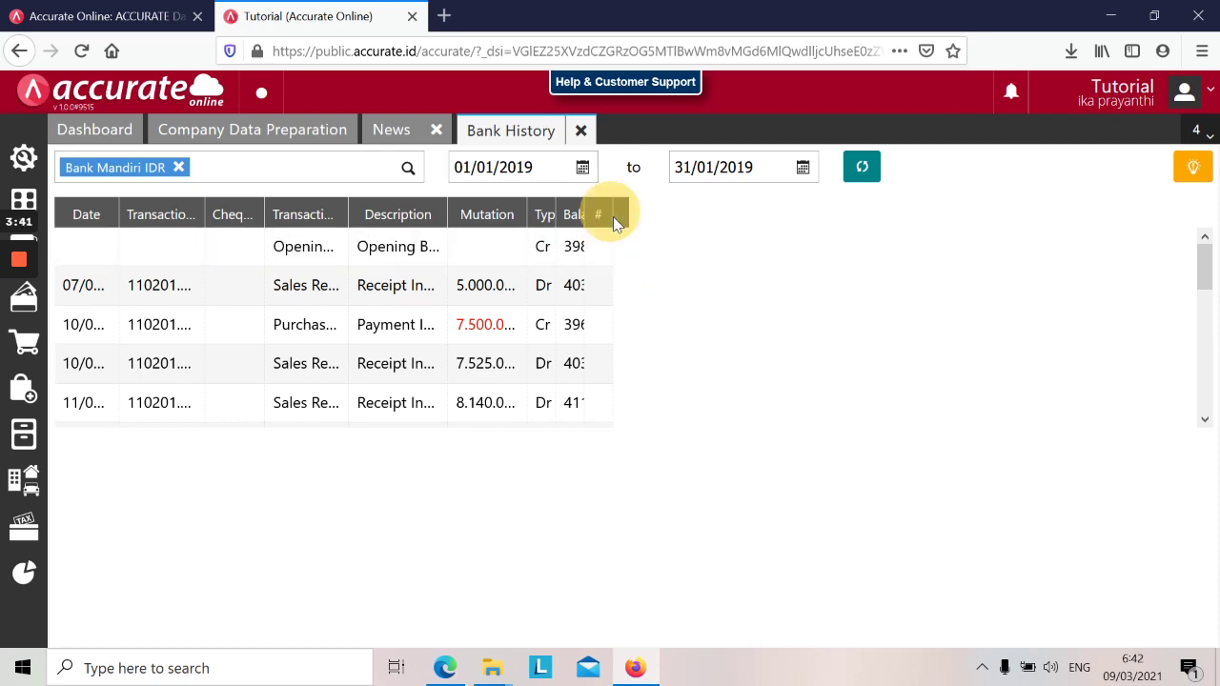
left_click(639, 244)
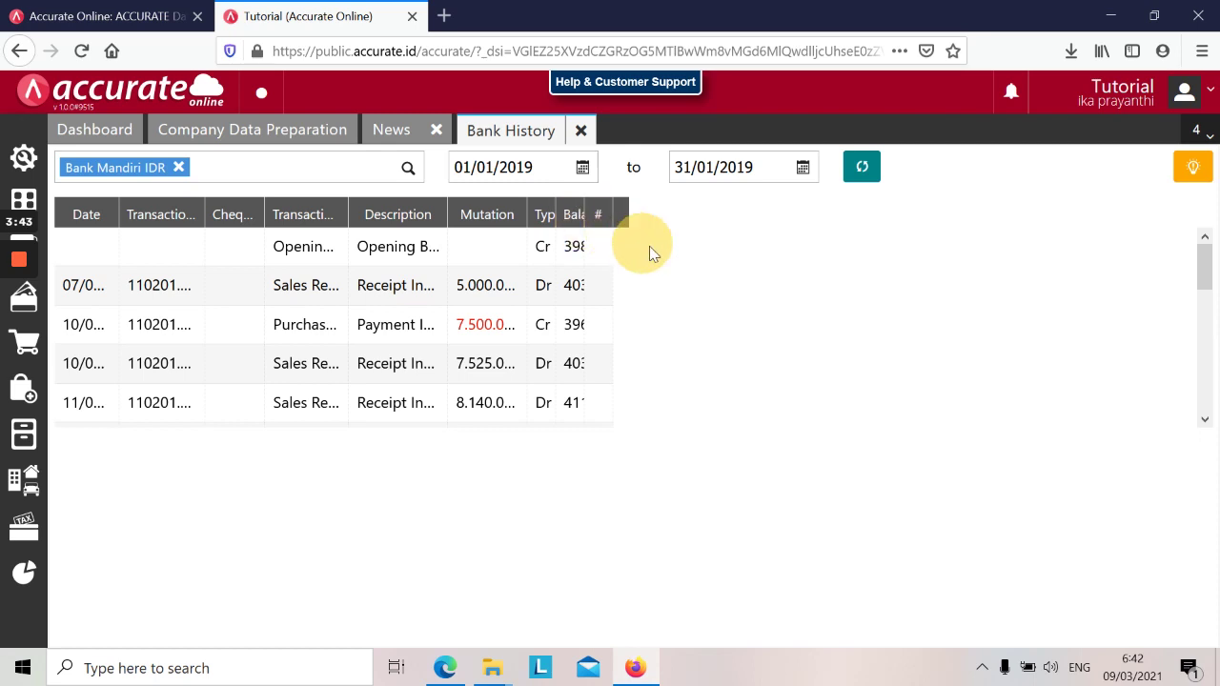
left_click(550, 219)
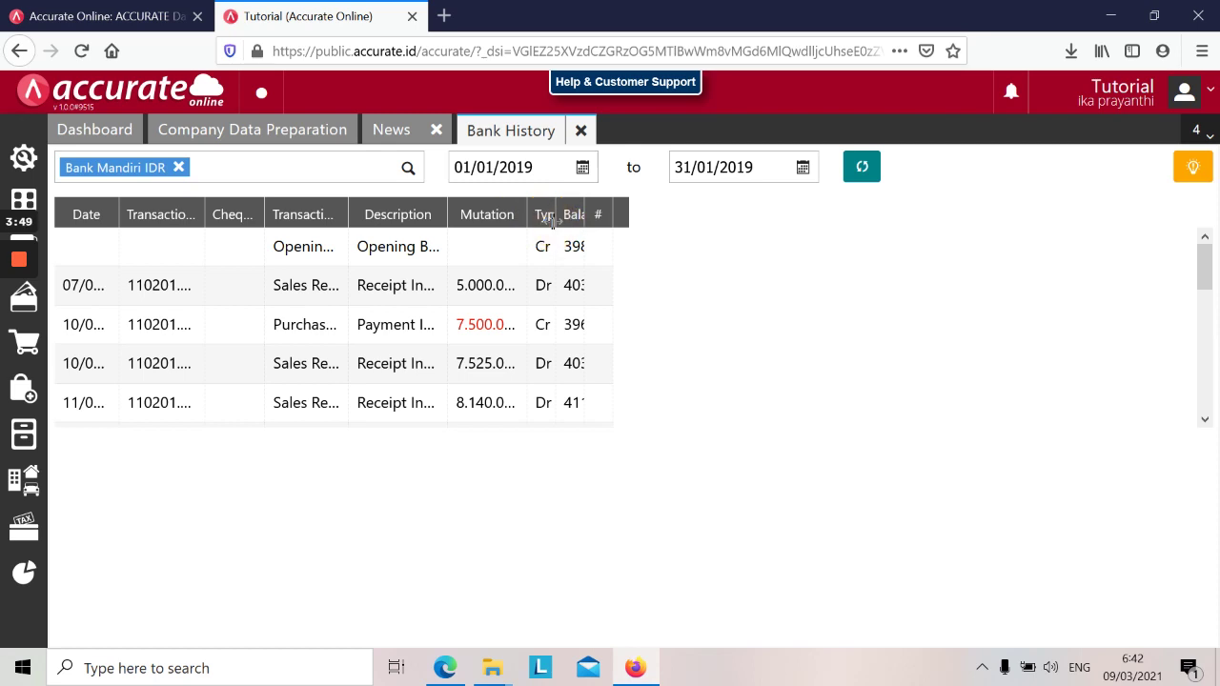
left_click_drag(553, 221, 622, 260)
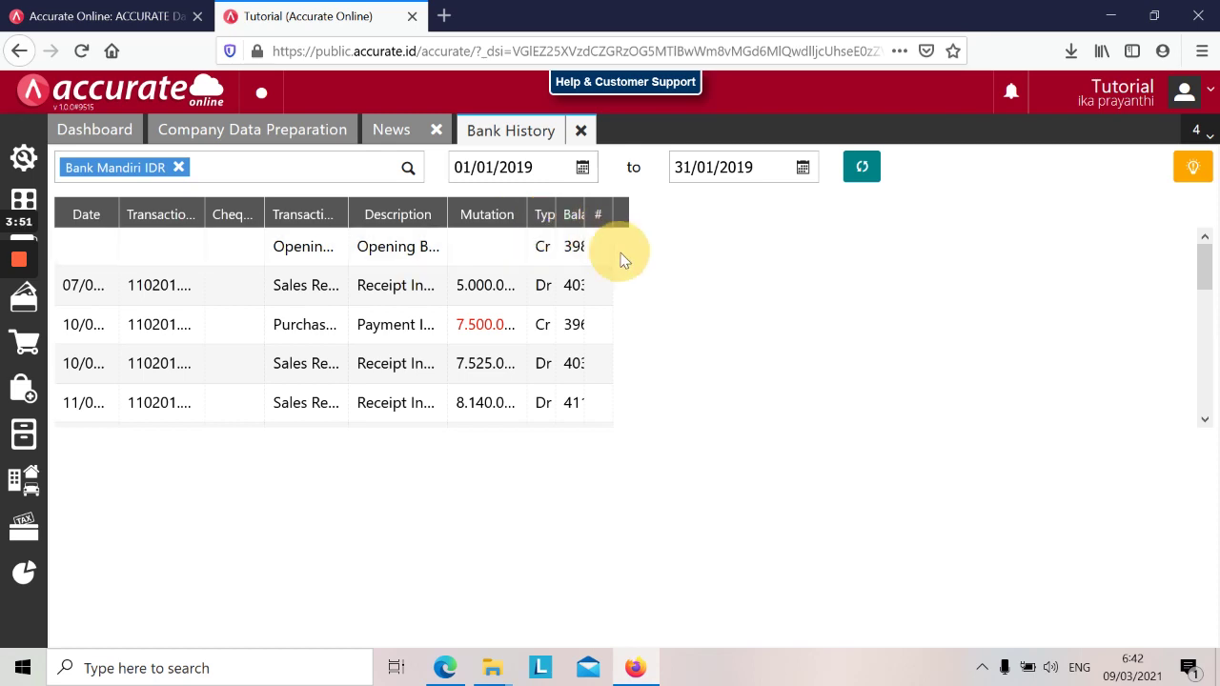
left_click(860, 183)
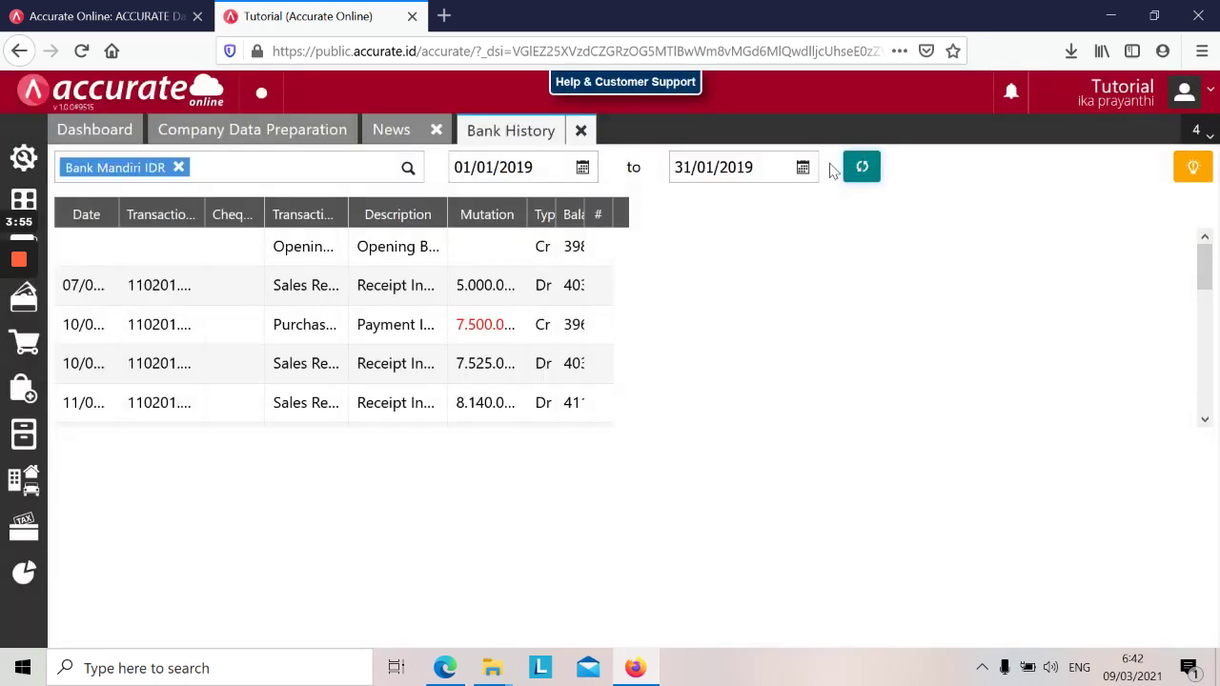
- Widen the Date, Transaction No and Transaction Type columns of the bank history table
left_click_drag(584, 215, 616, 226)
left_click_drag(348, 217, 423, 240)
left_click_drag(117, 215, 206, 273)
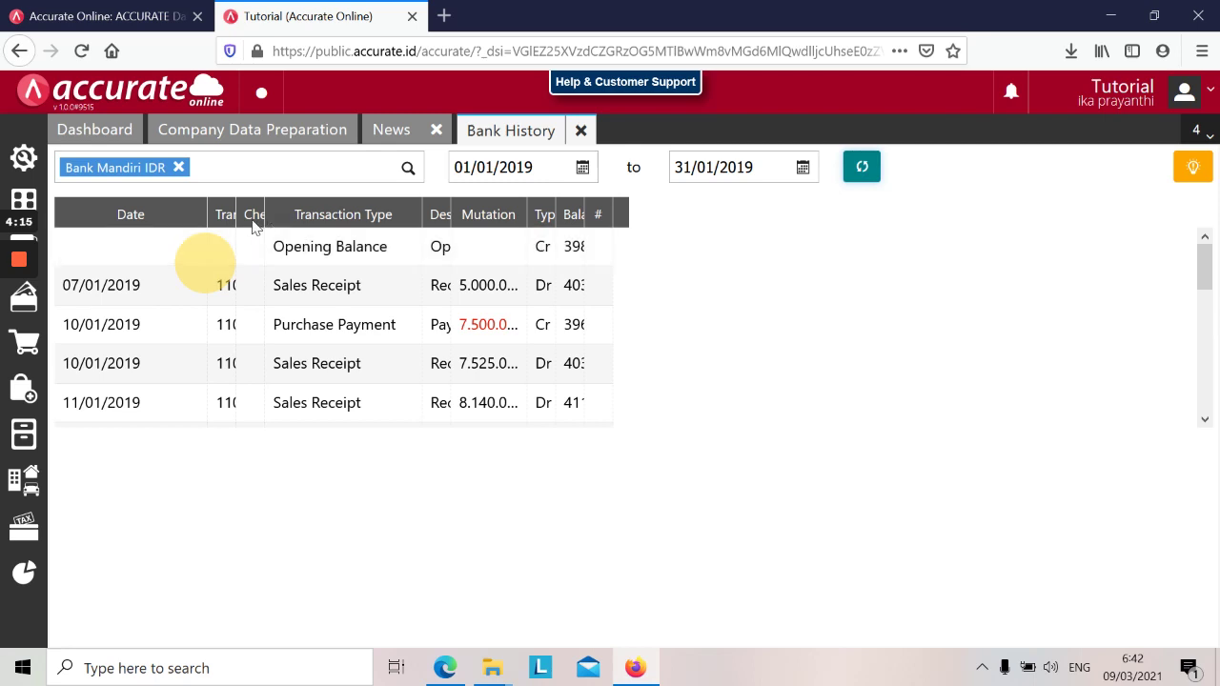
left_click_drag(236, 215, 287, 240)
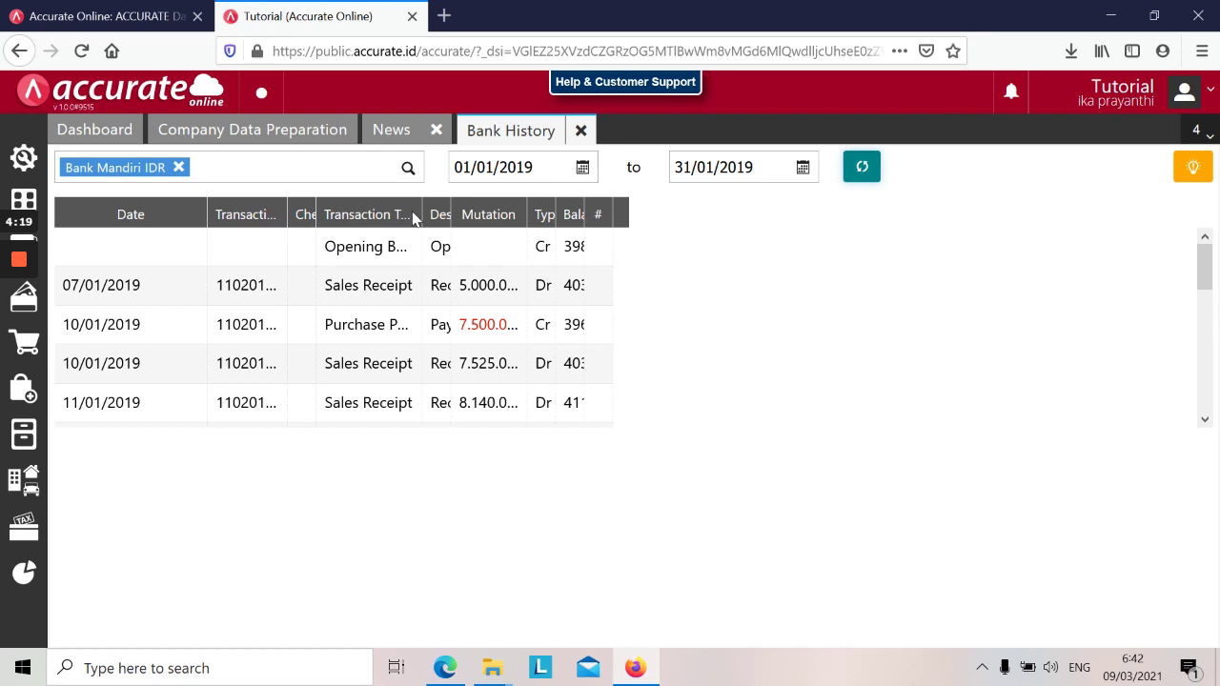
left_click_drag(424, 216, 521, 270)
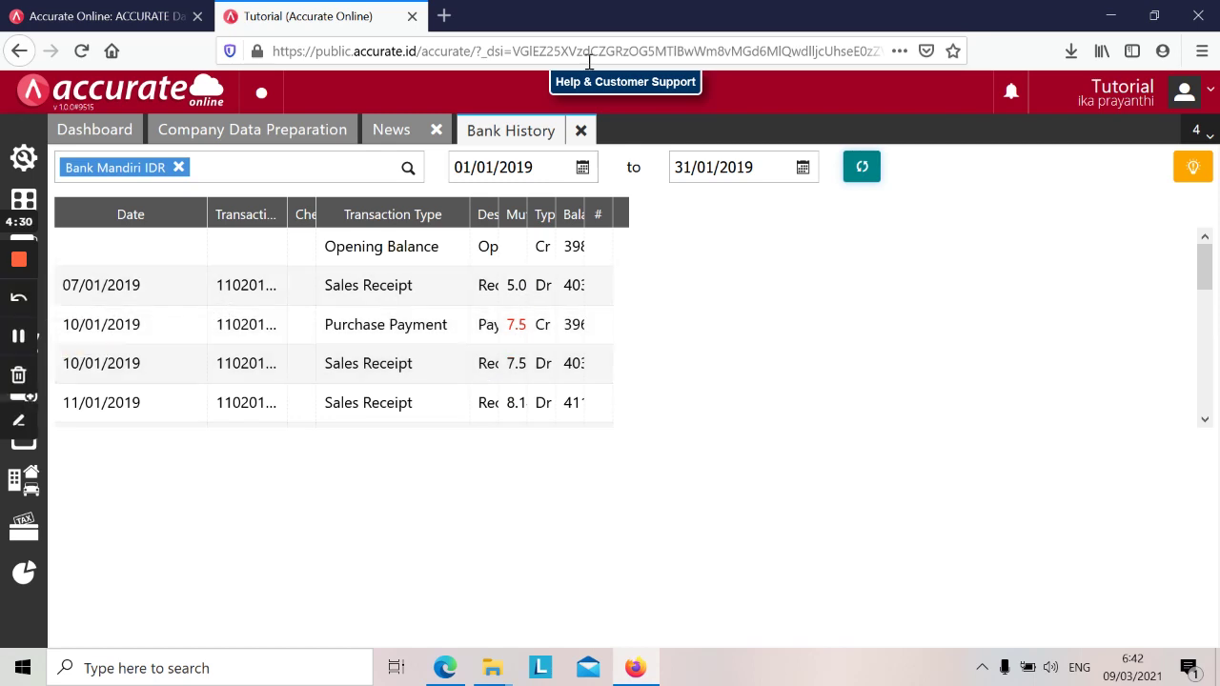
- Review the dates and payment amounts of the recorded receipts in the Sales Receipt list, and close it
left_click(1153, 19)
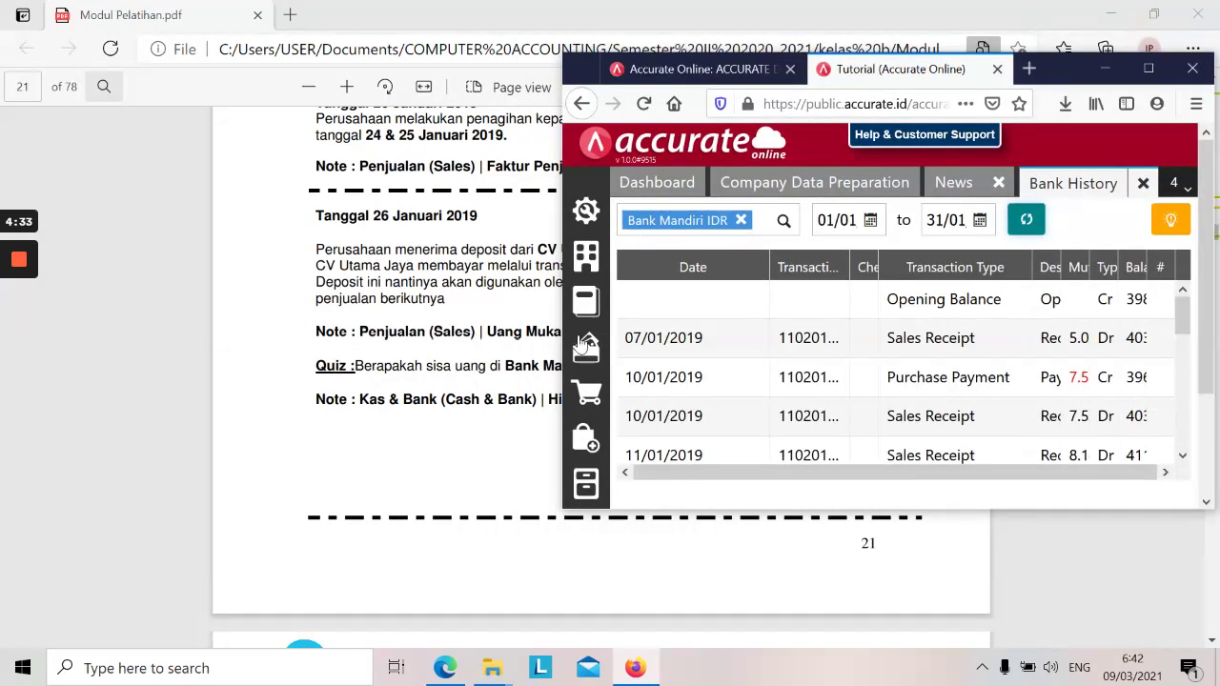
mouse_move(588, 400)
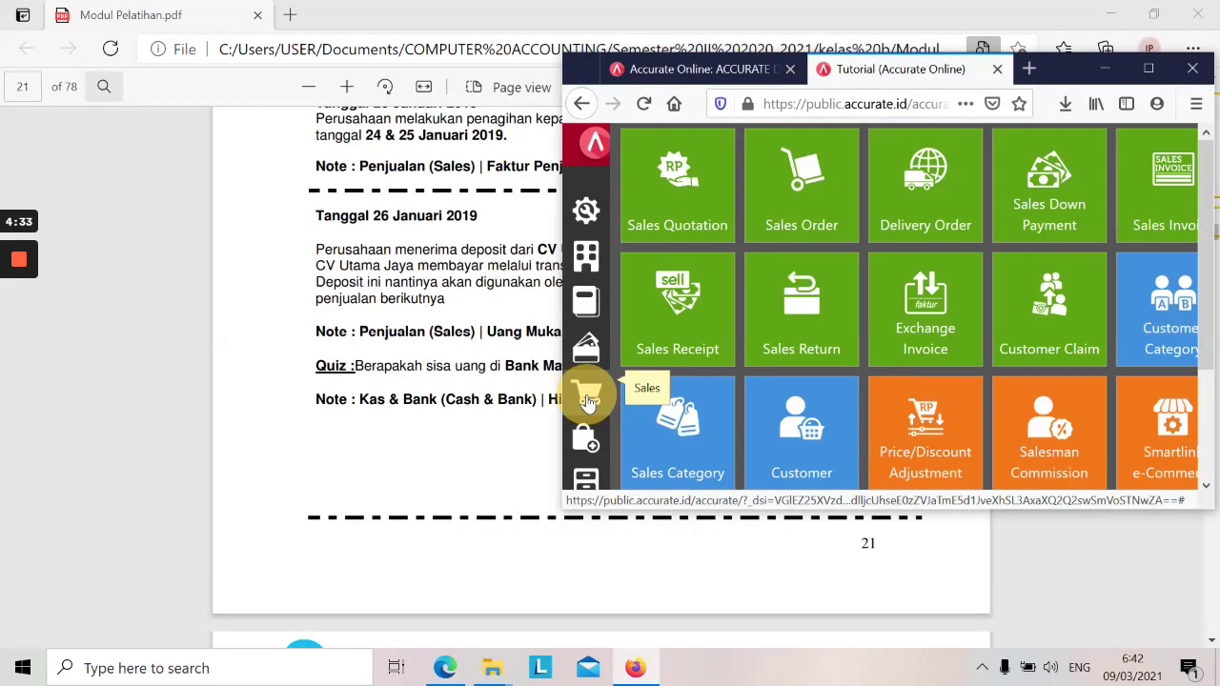
left_click(696, 319)
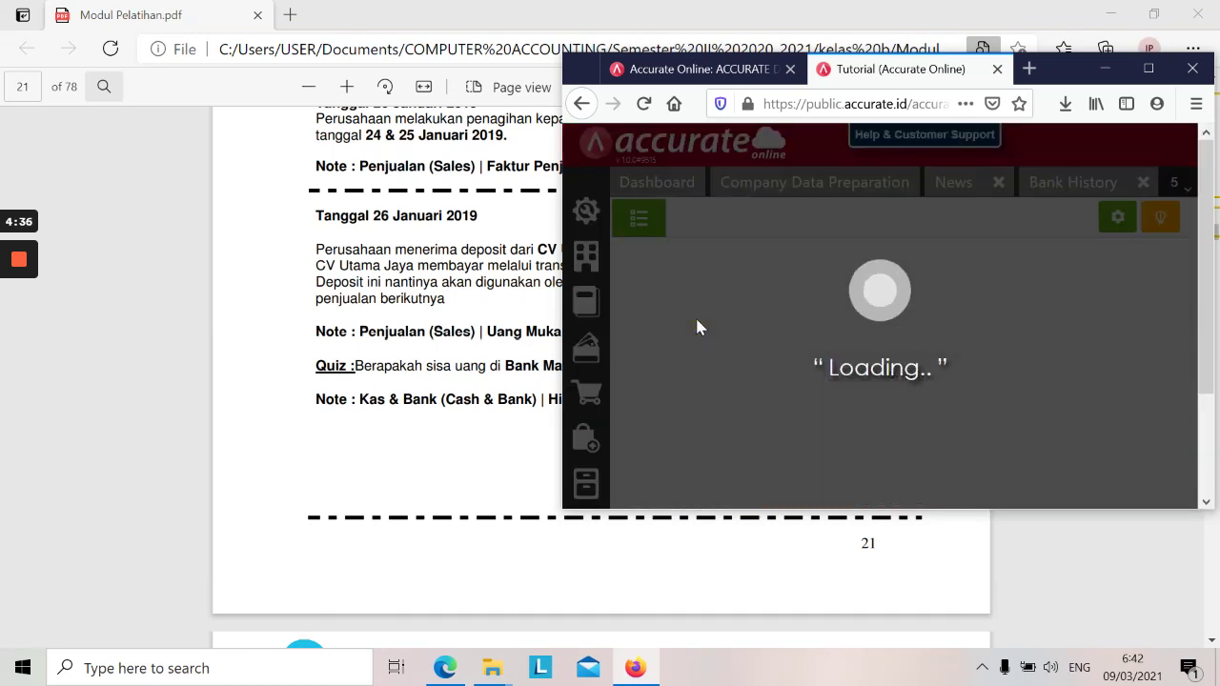
left_click(642, 233)
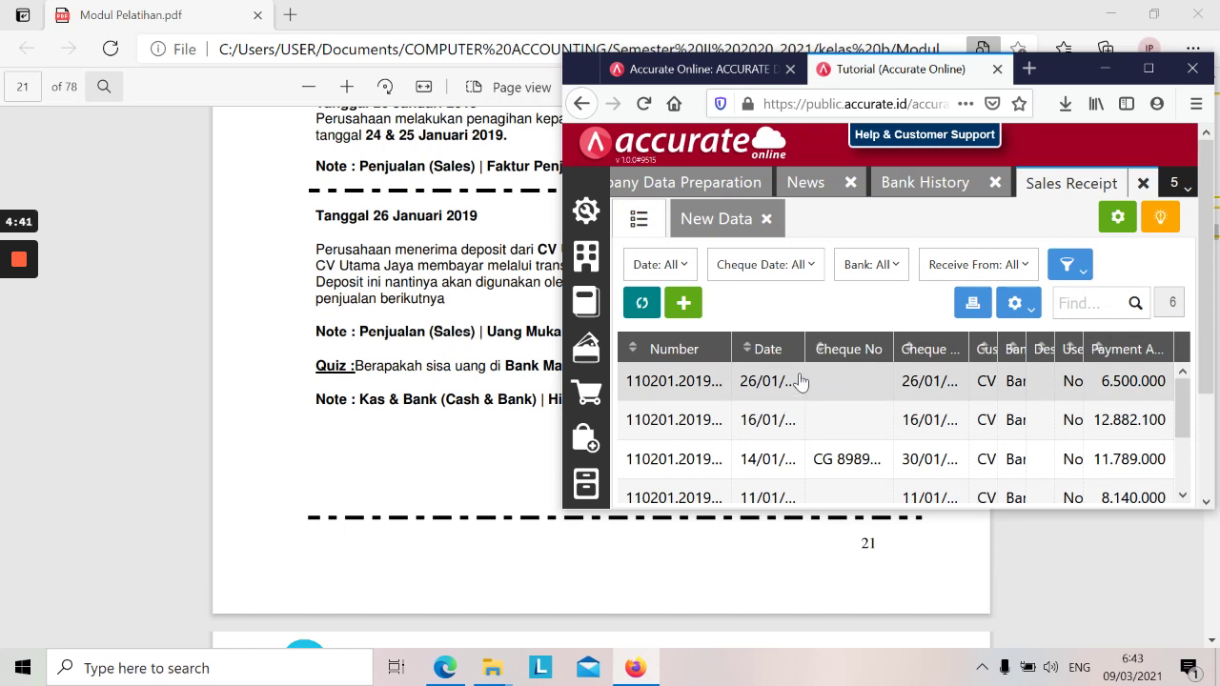
left_click_drag(806, 353, 858, 362)
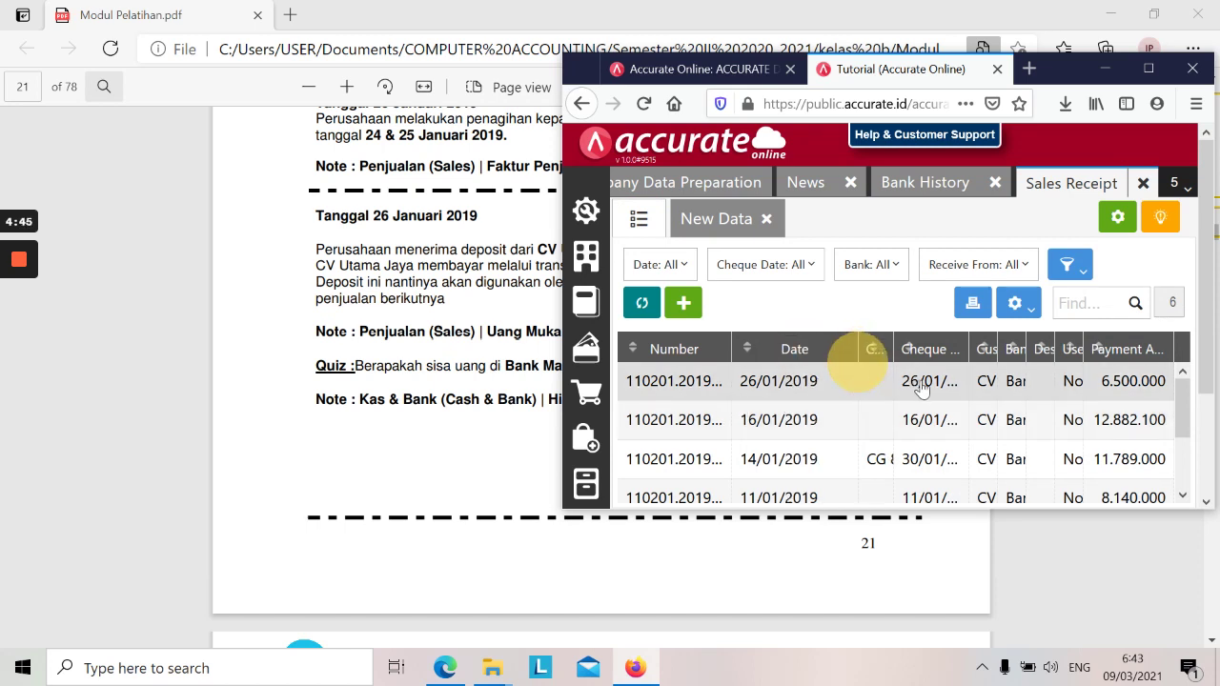
left_click(1151, 69)
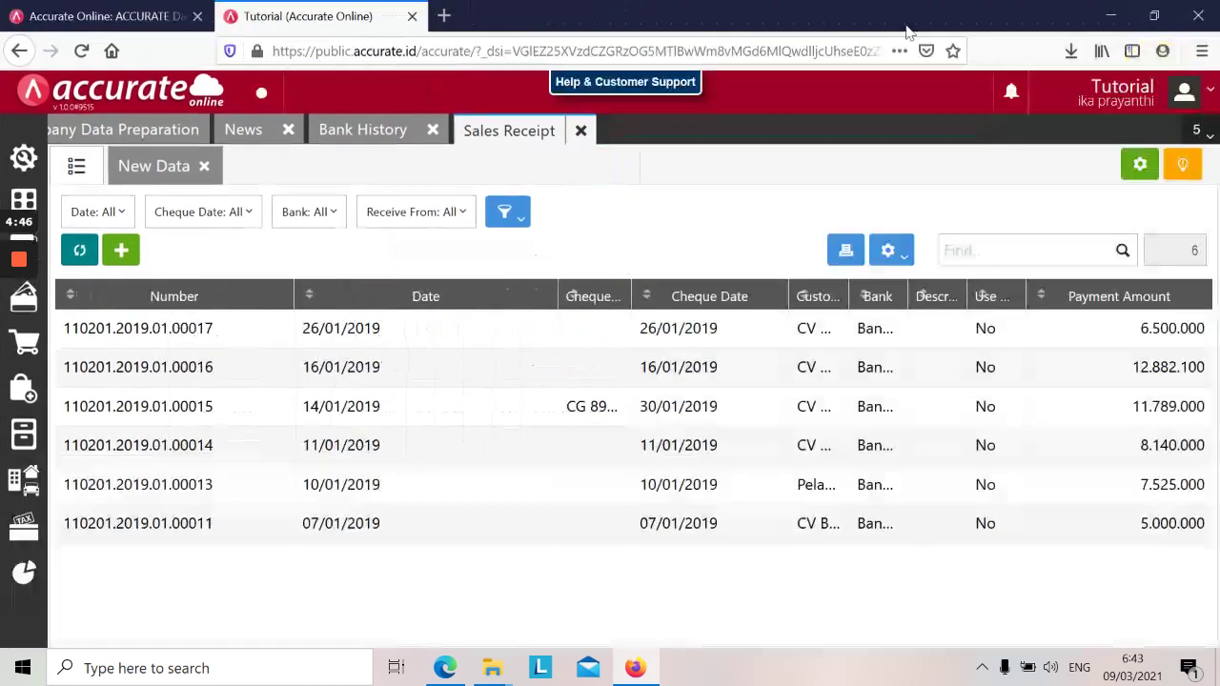
left_click(580, 130)
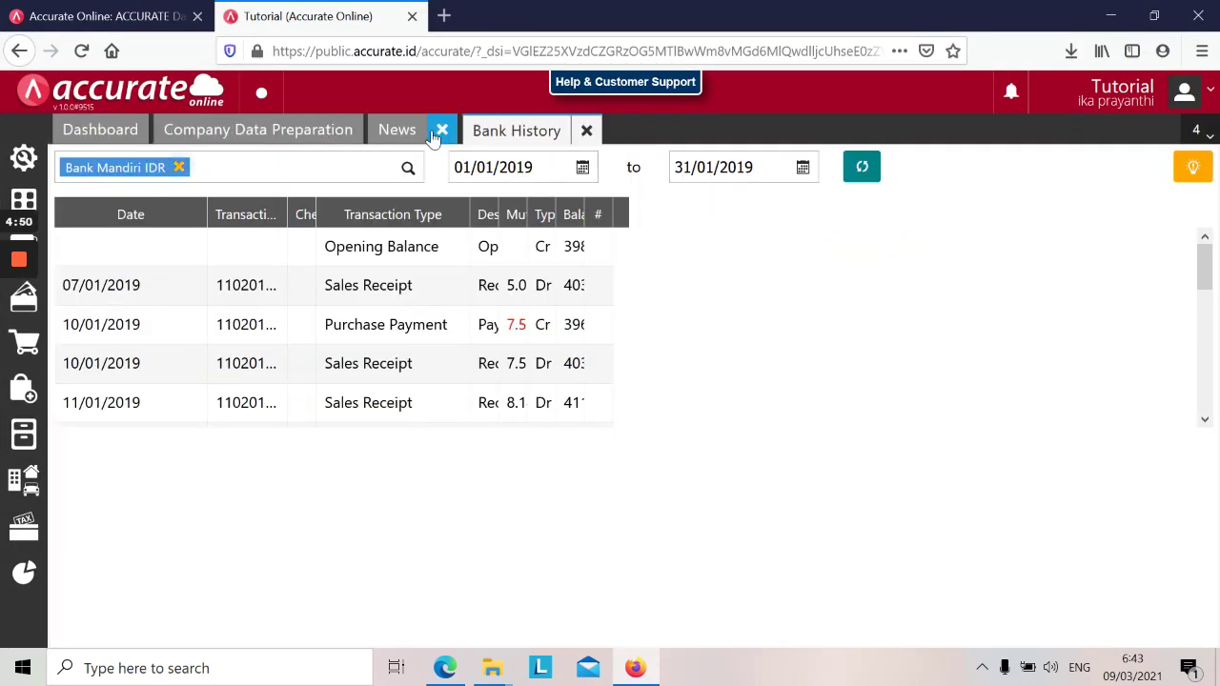
- Reselect Bank Mandiri IDR in Bank History and reload its transactions
left_click(178, 168)
type("mandiri")
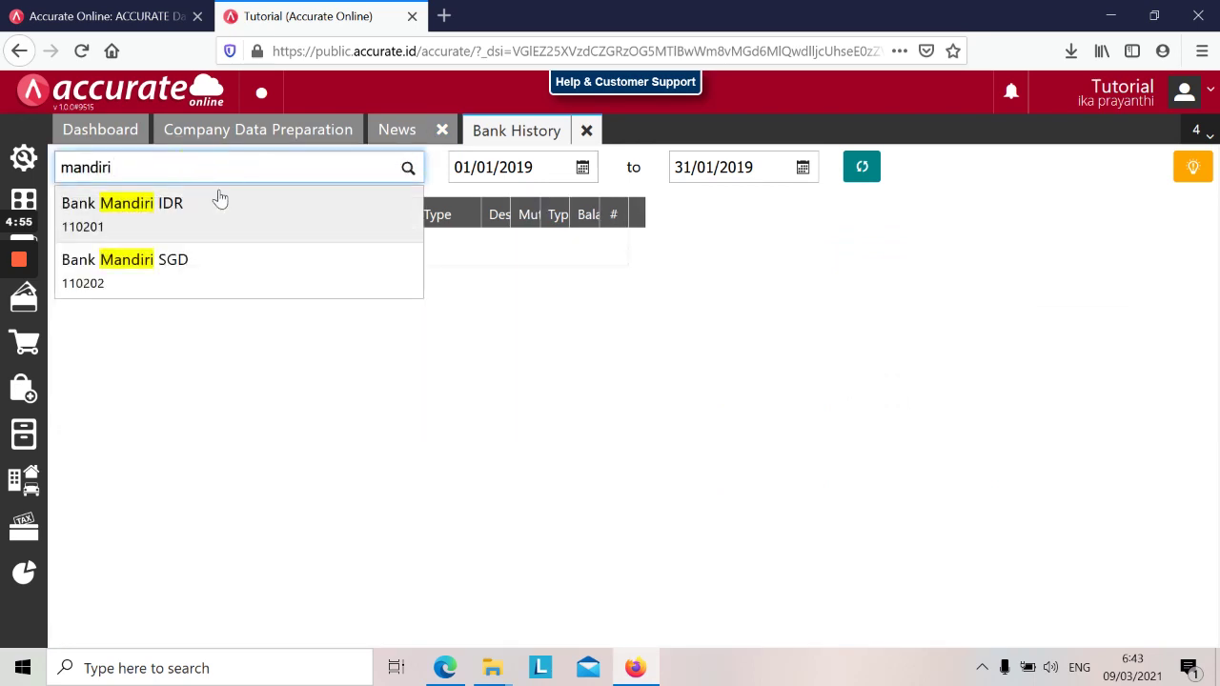
left_click(216, 218)
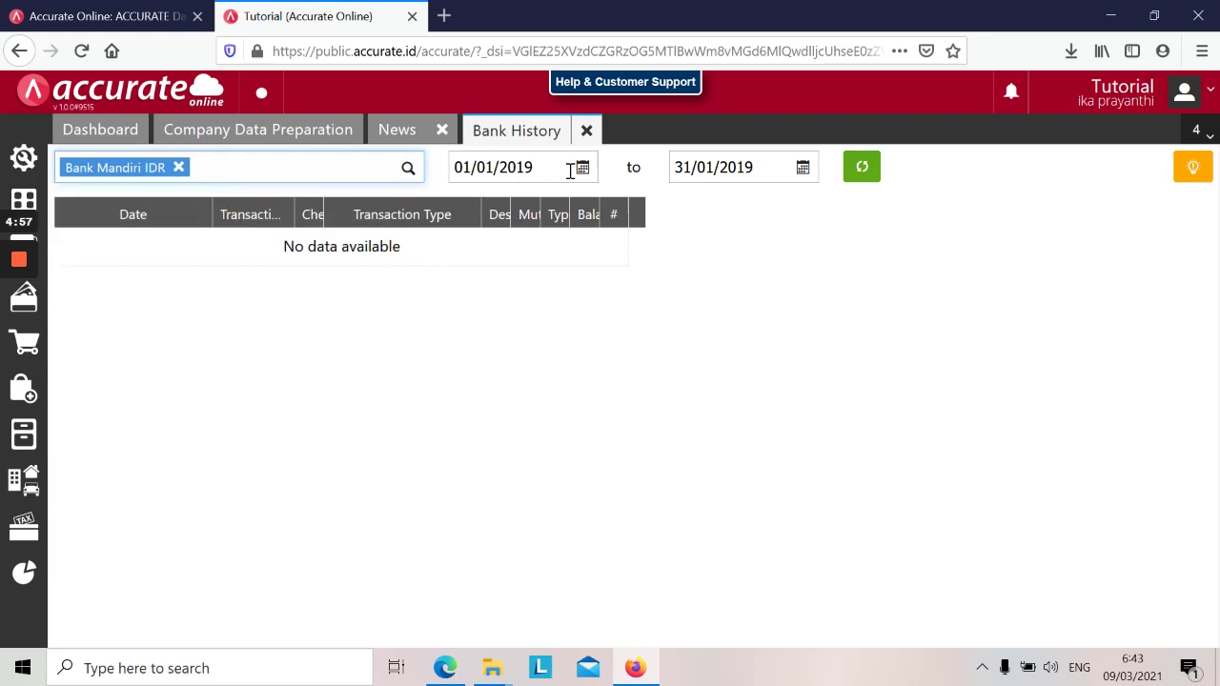
left_click(867, 175)
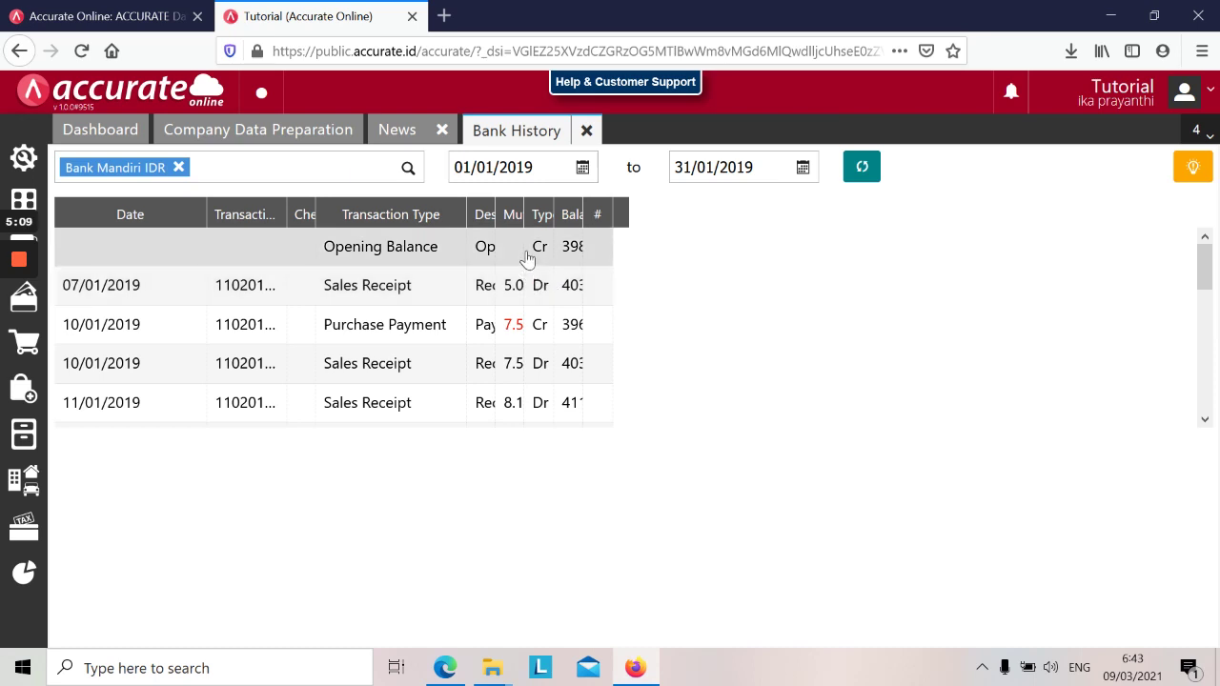
- Widen the Cheque No column of the bank history table and close Bank History
left_click(313, 221)
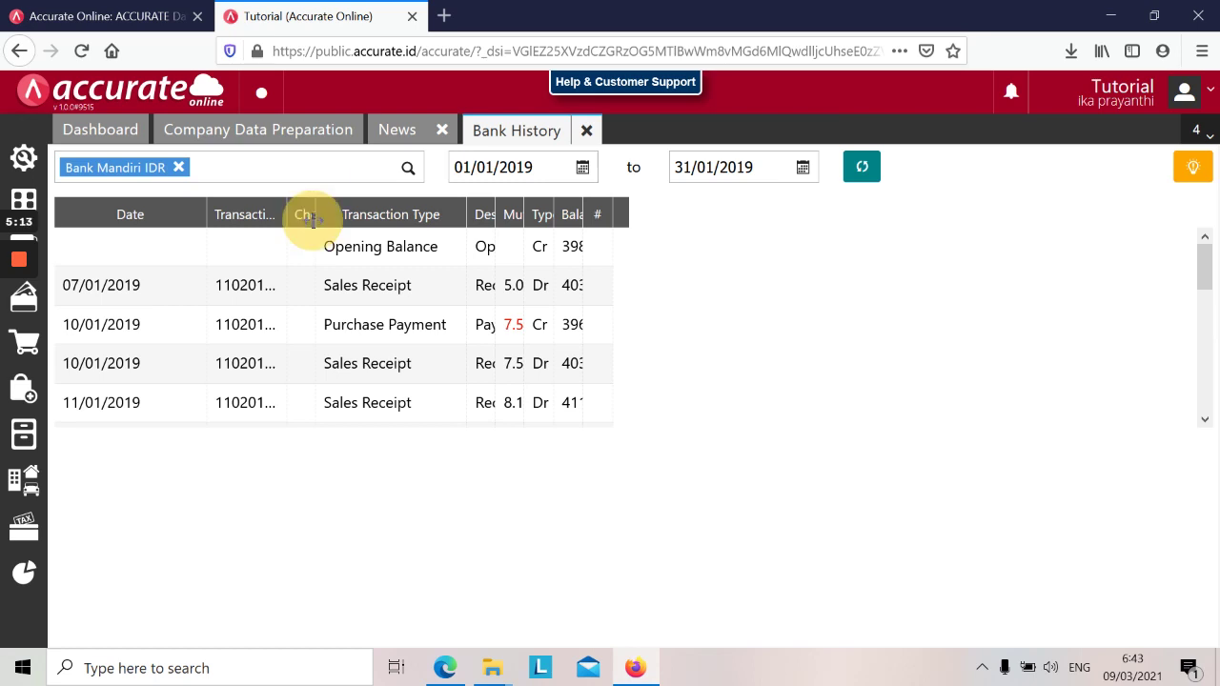
left_click_drag(317, 221, 383, 253)
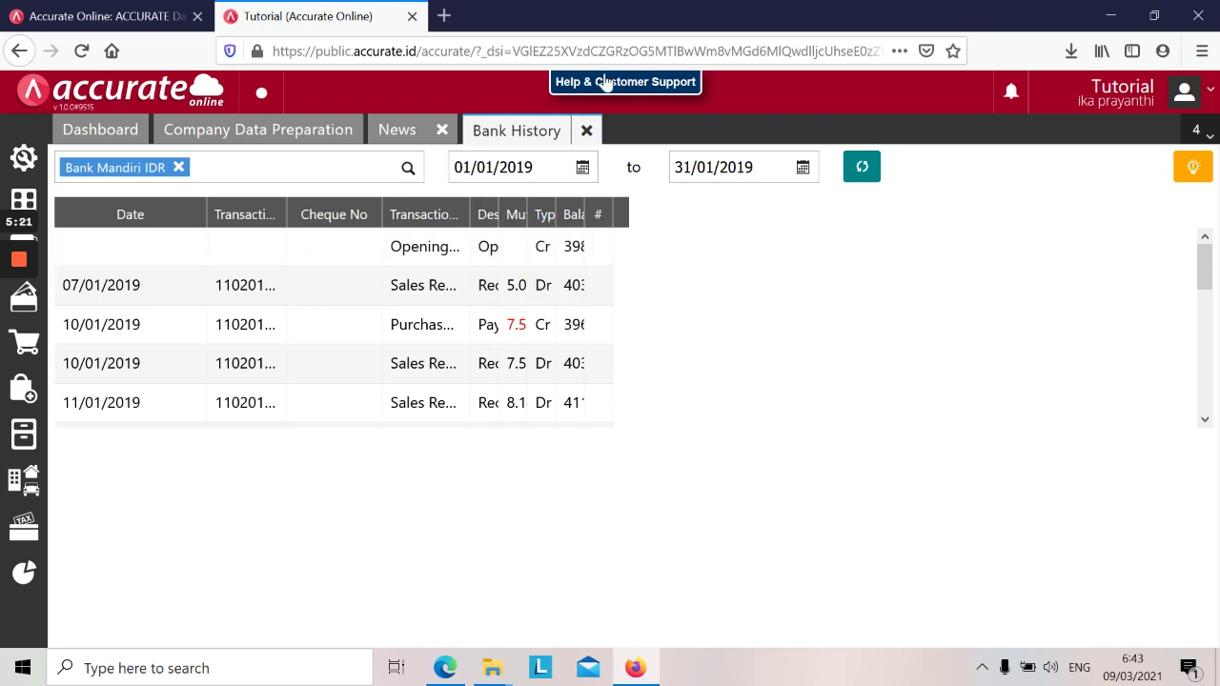
left_click(587, 134)
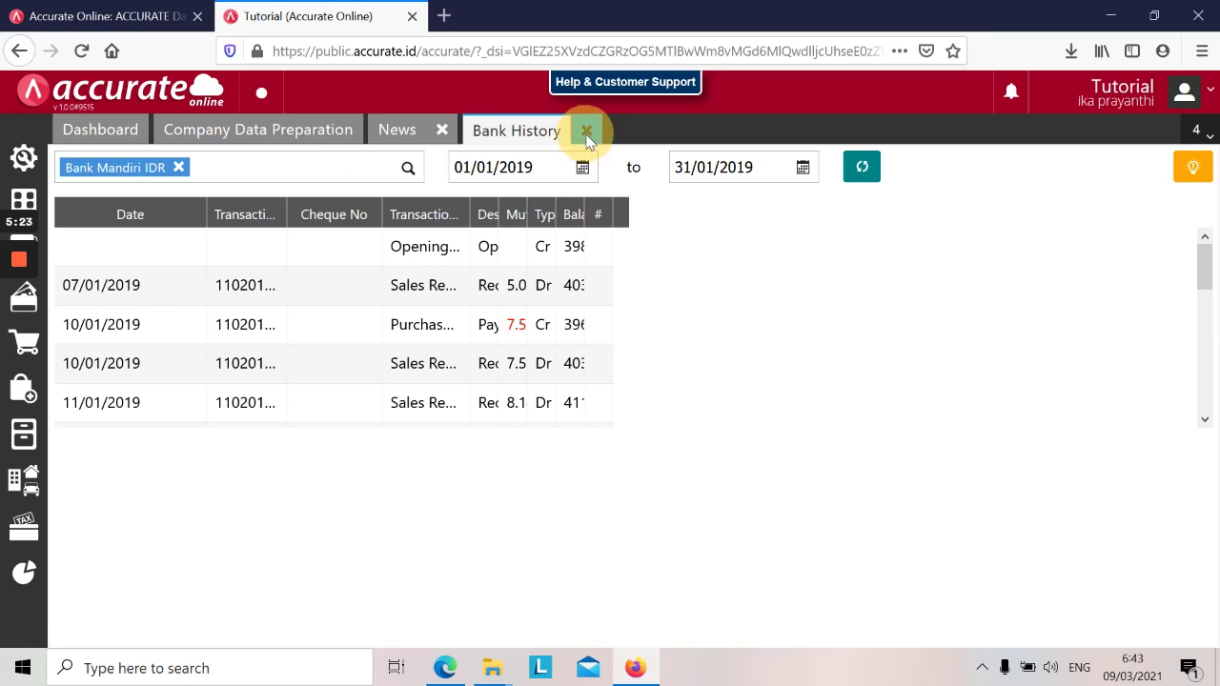
- Switch to the Modul Pelatihan PDF in Edge and read the 27 January 2019 sales order task on page 22
left_click(444, 667)
scroll(575, 436, "down", 3)
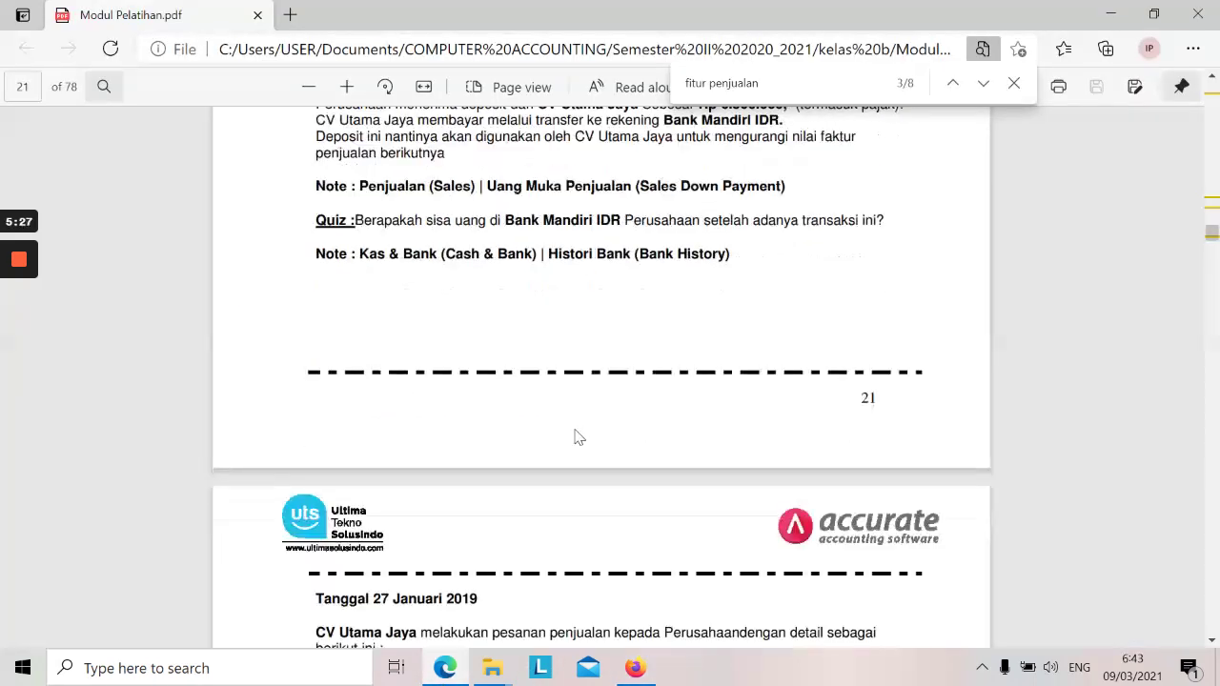
scroll(575, 438, "down", 5)
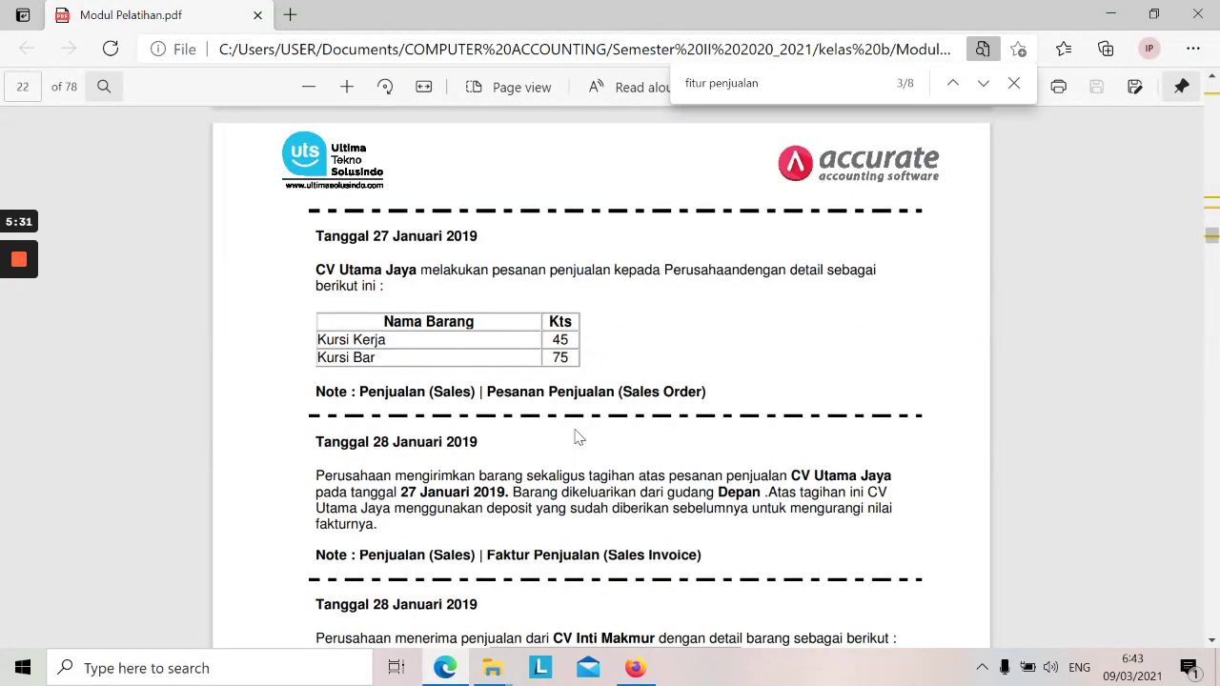
scroll(578, 438, "down", 1)
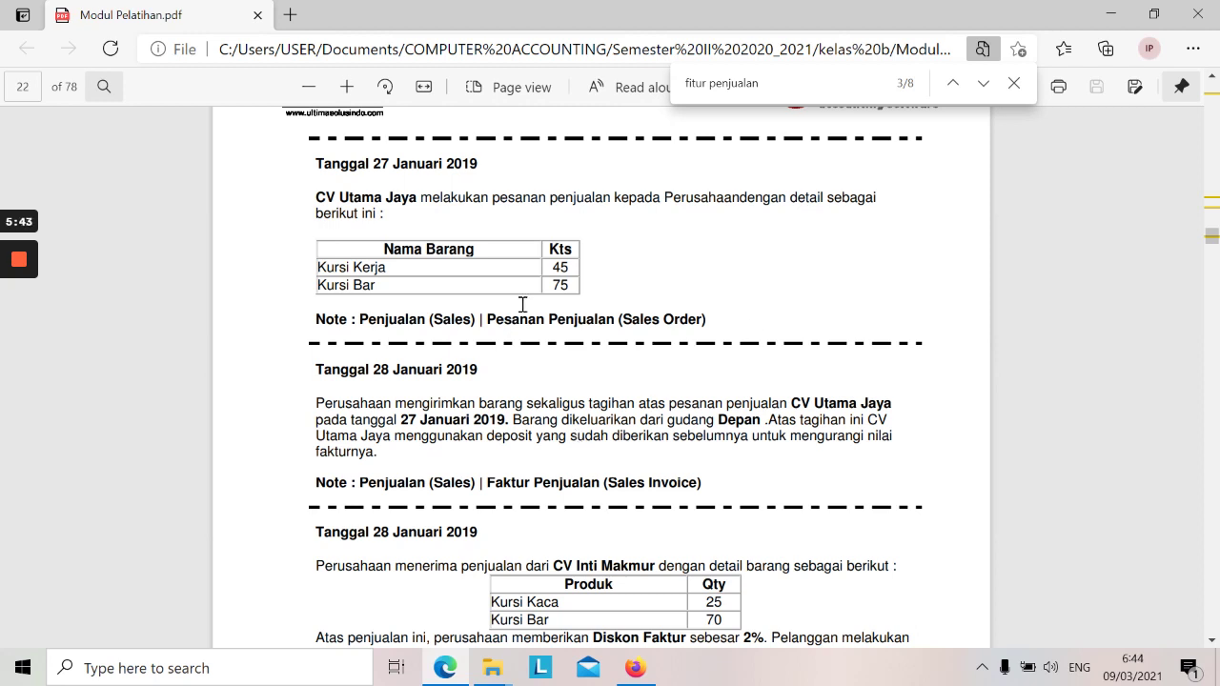
- Switch back to Accurate Online in Firefox and open a new Sales Order form
key("alt+Tab")
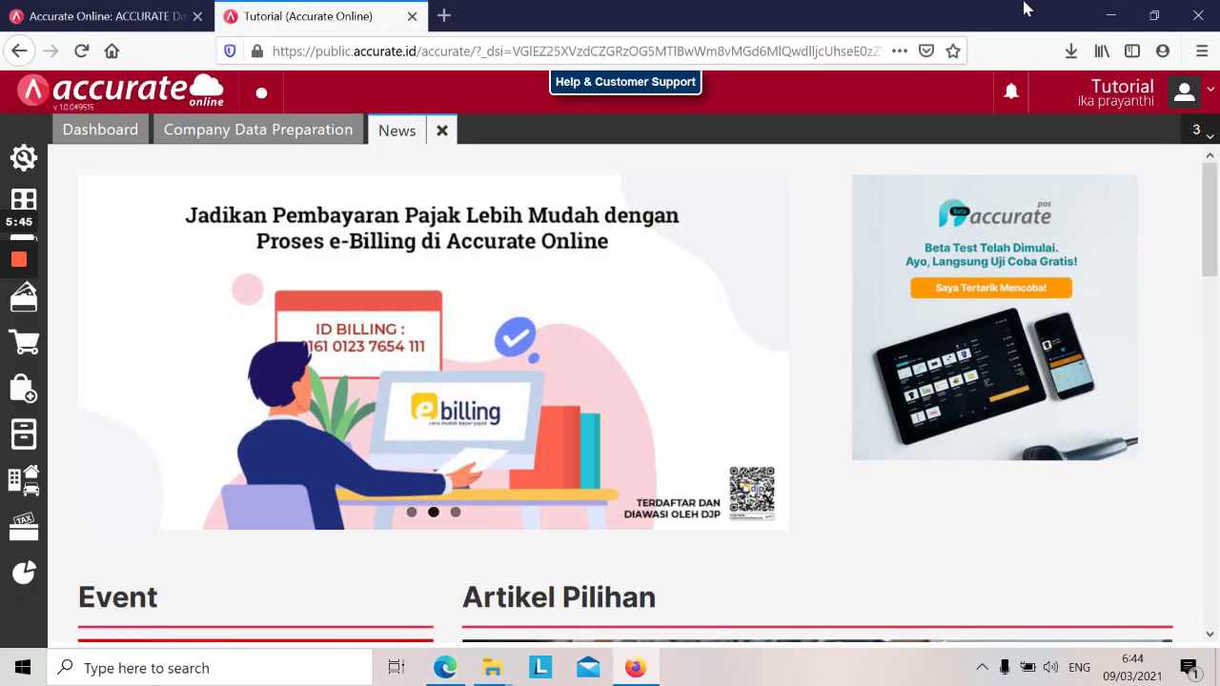
left_click(1153, 15)
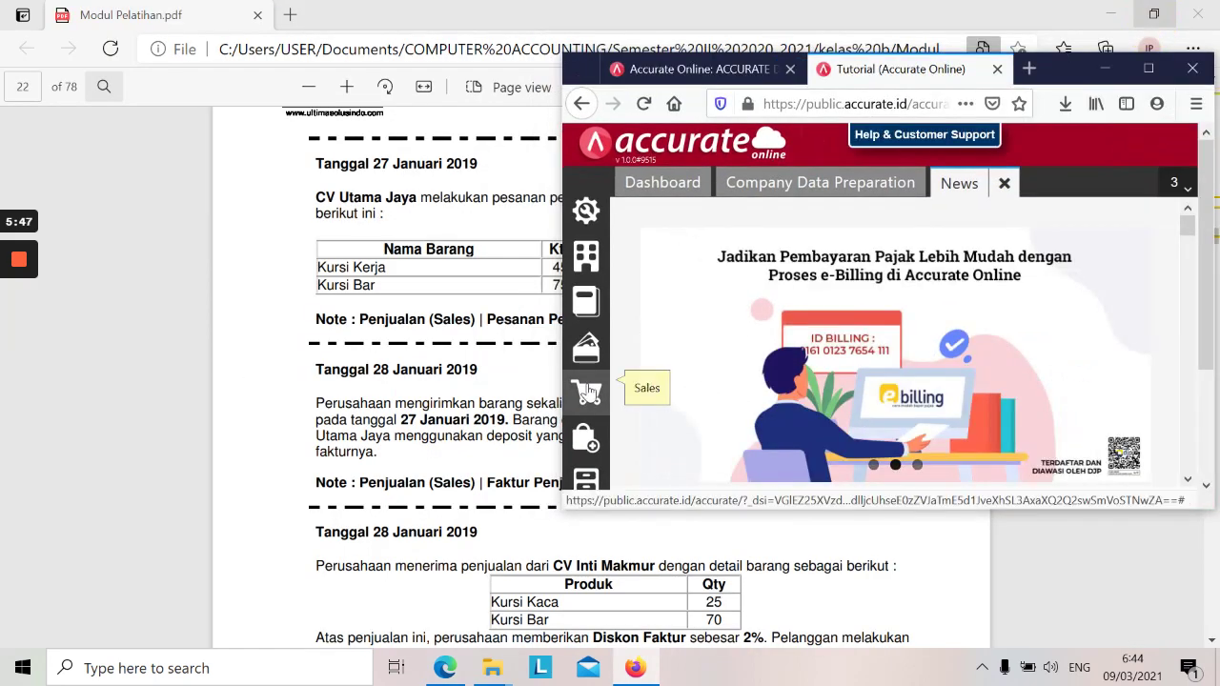
left_click(588, 390)
left_click(787, 184)
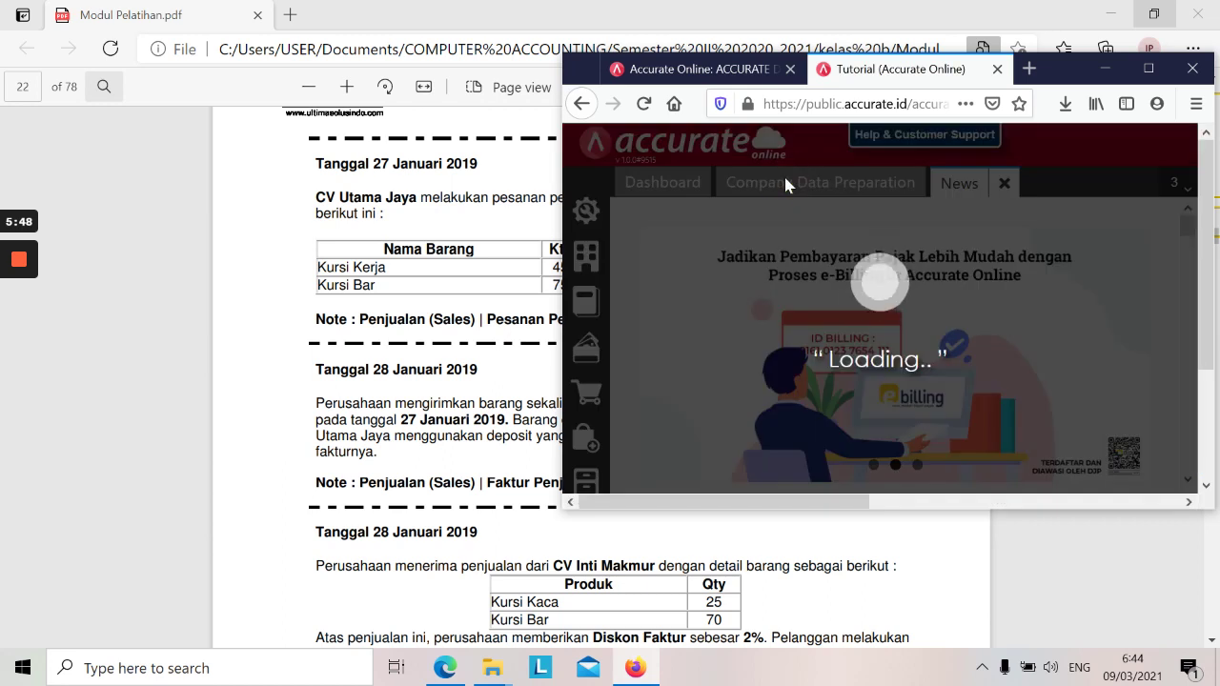
left_click(1148, 68)
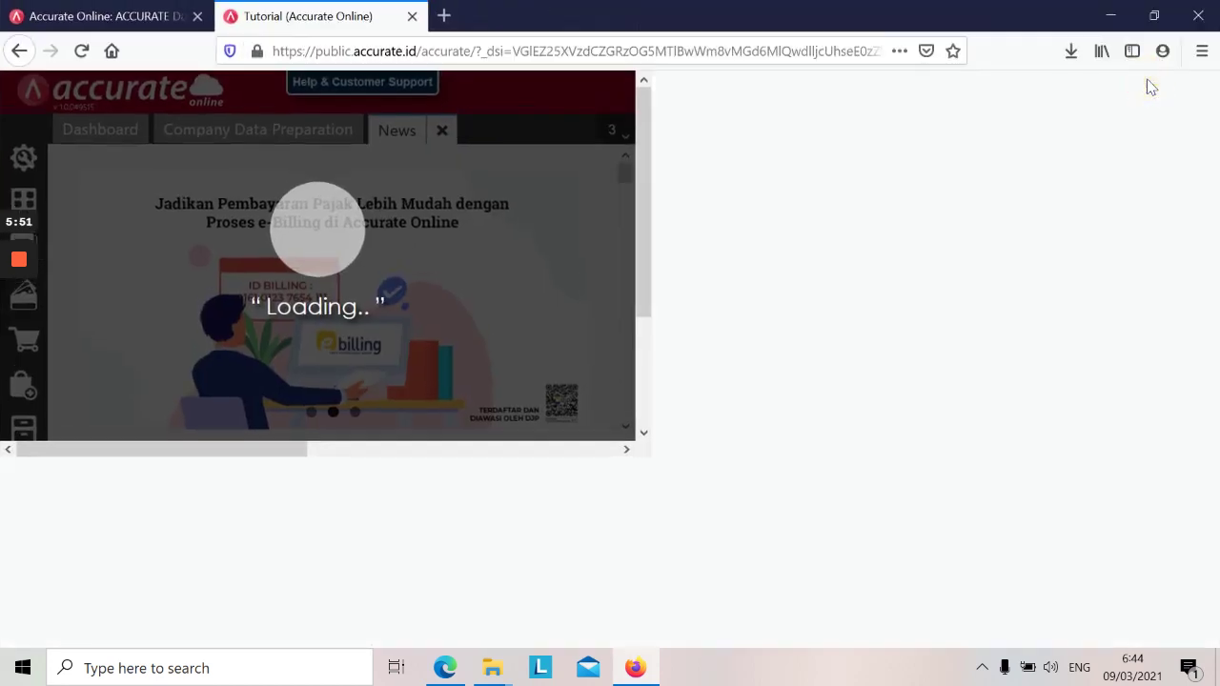
key("alt+Tab")
key("alt+Tab")
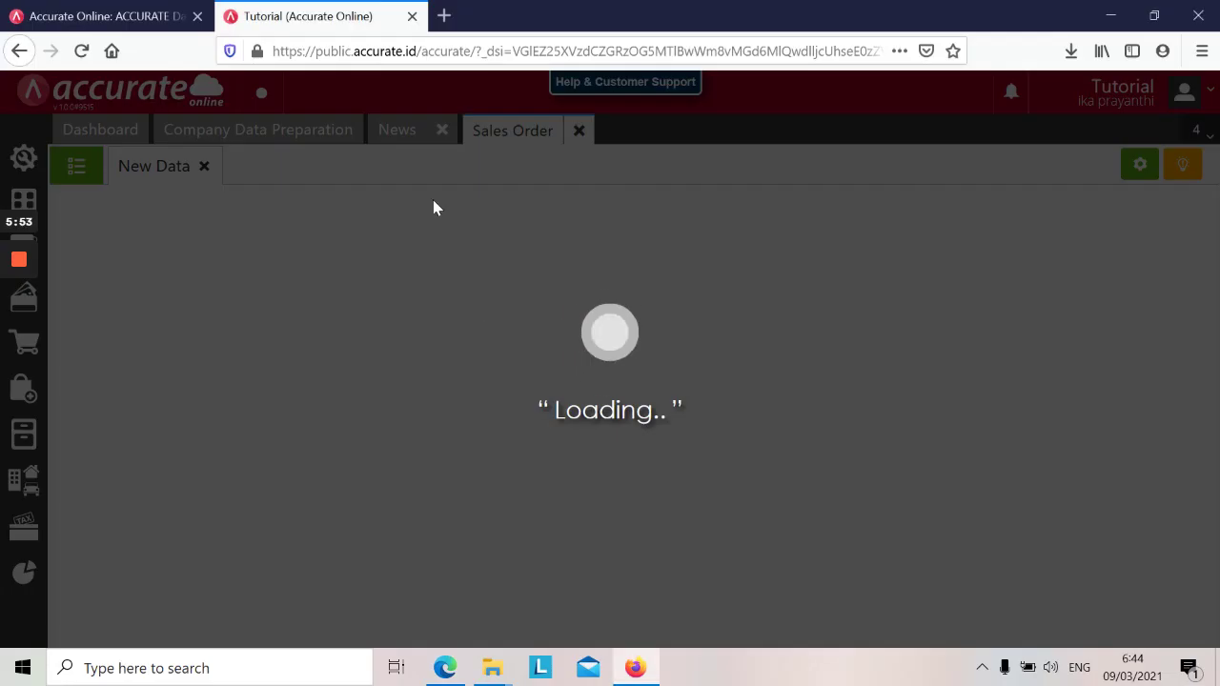
- Set the sales order's customer to CV Utama Jaya and its date to 27/01/2019, as given in the PDF module
key("alt+Tab")
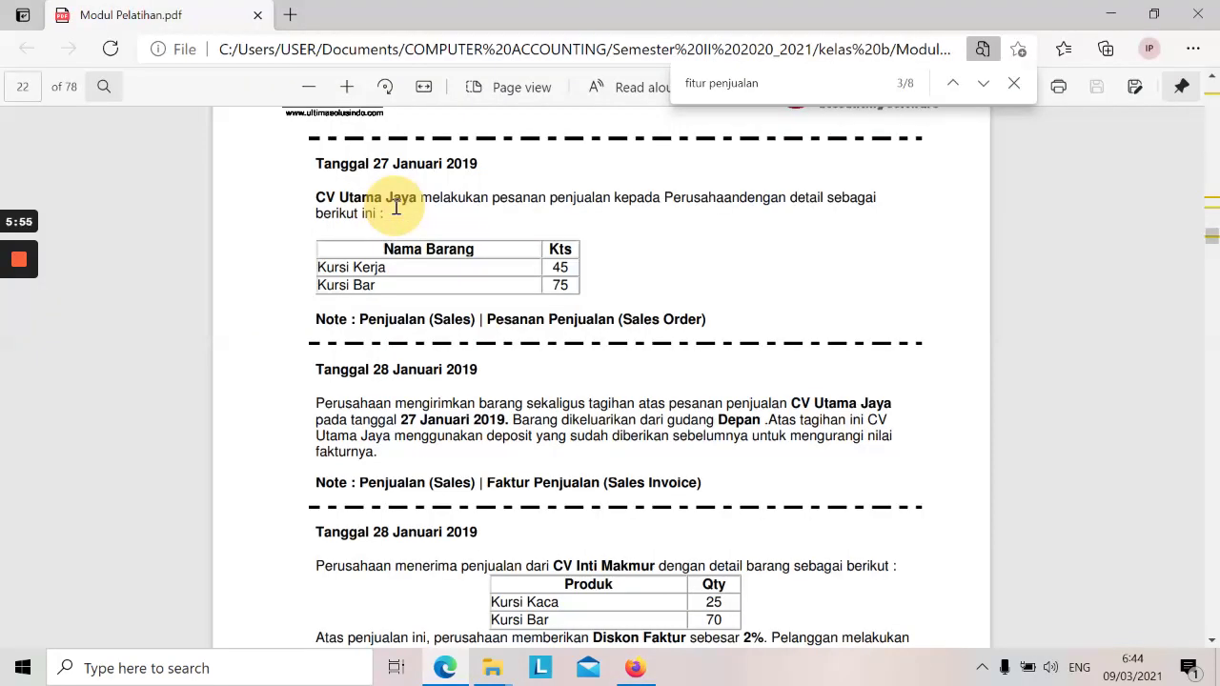
key("alt+Tab")
type("utam")
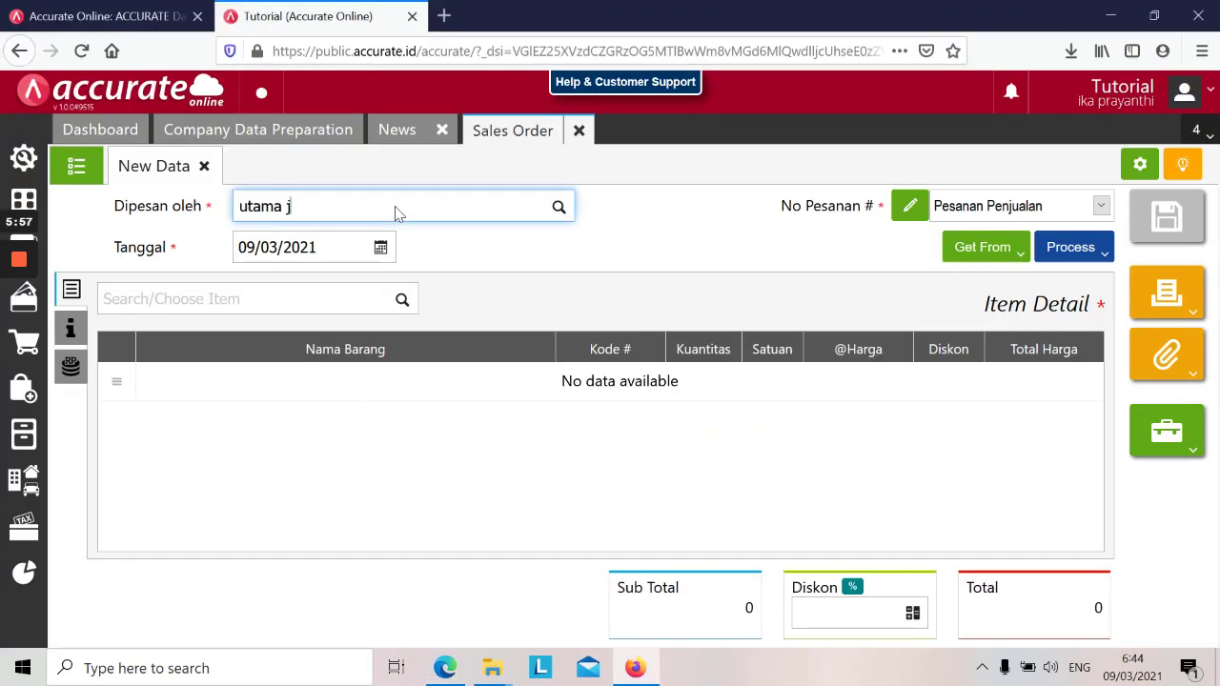
left_click(371, 254)
key("alt+Tab")
key("alt+Tab")
type("27/01/2019")
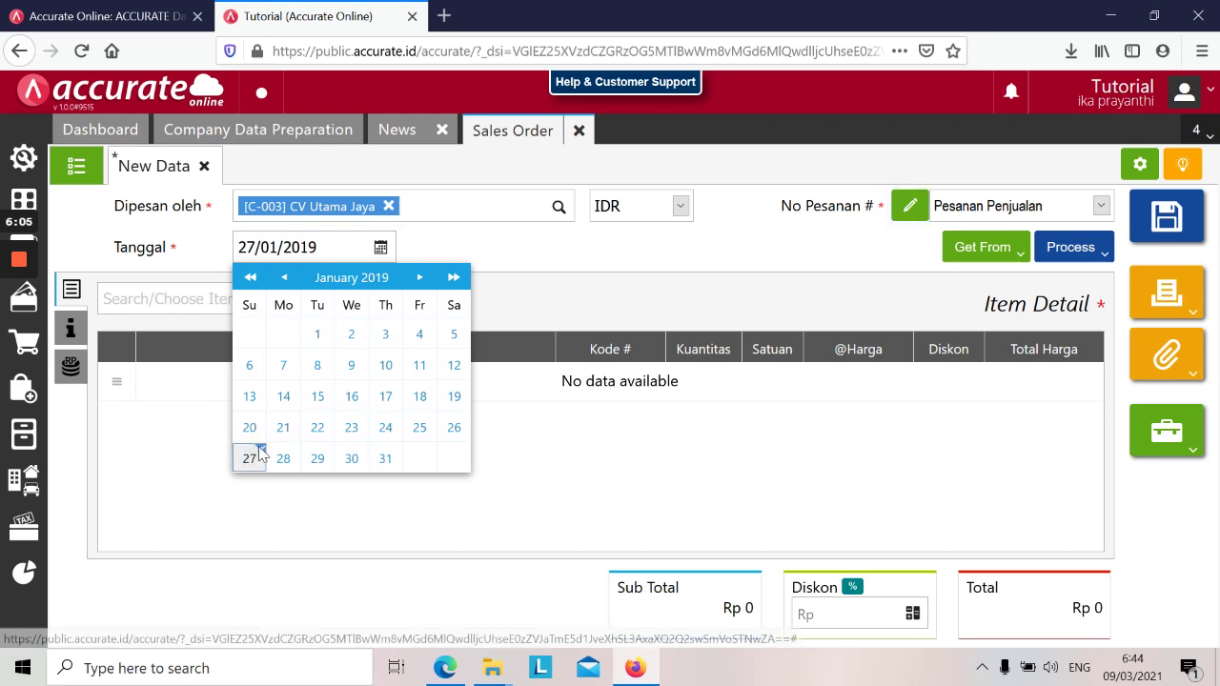
left_click(249, 458)
- Find the item Kursi Kerja and select it for the sales order
left_click(228, 302)
key("alt+Tab")
key("alt+Tab")
type("k")
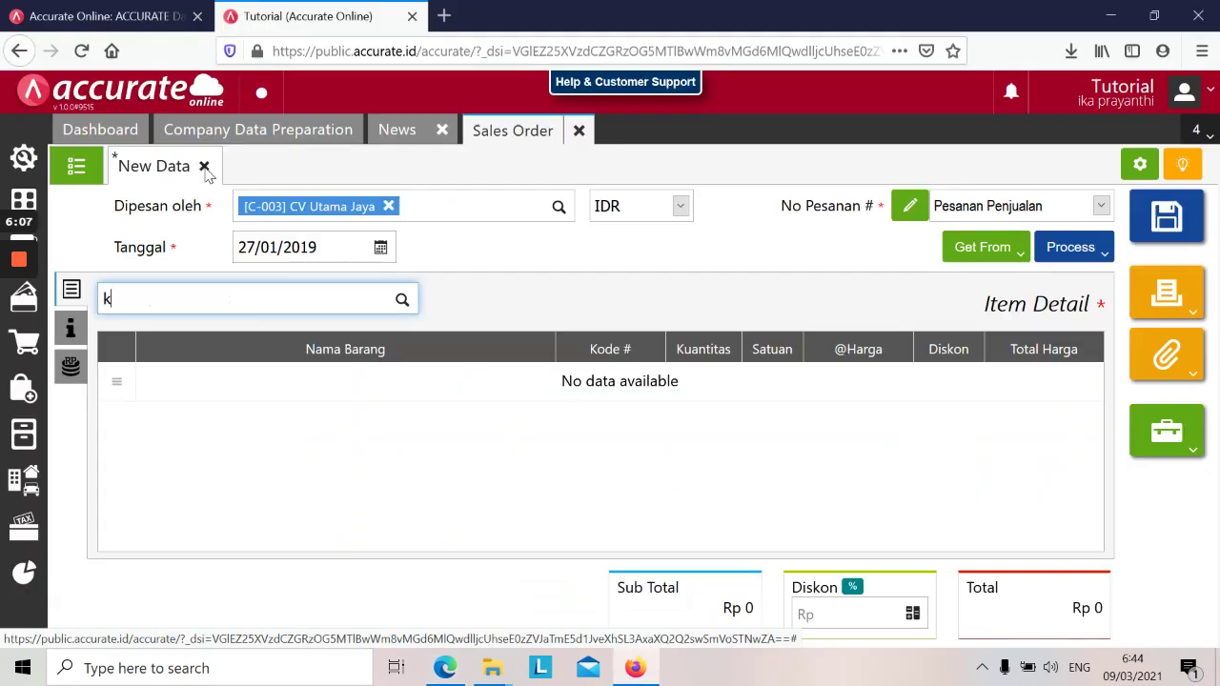
type("ursi kerja")
left_click(231, 349)
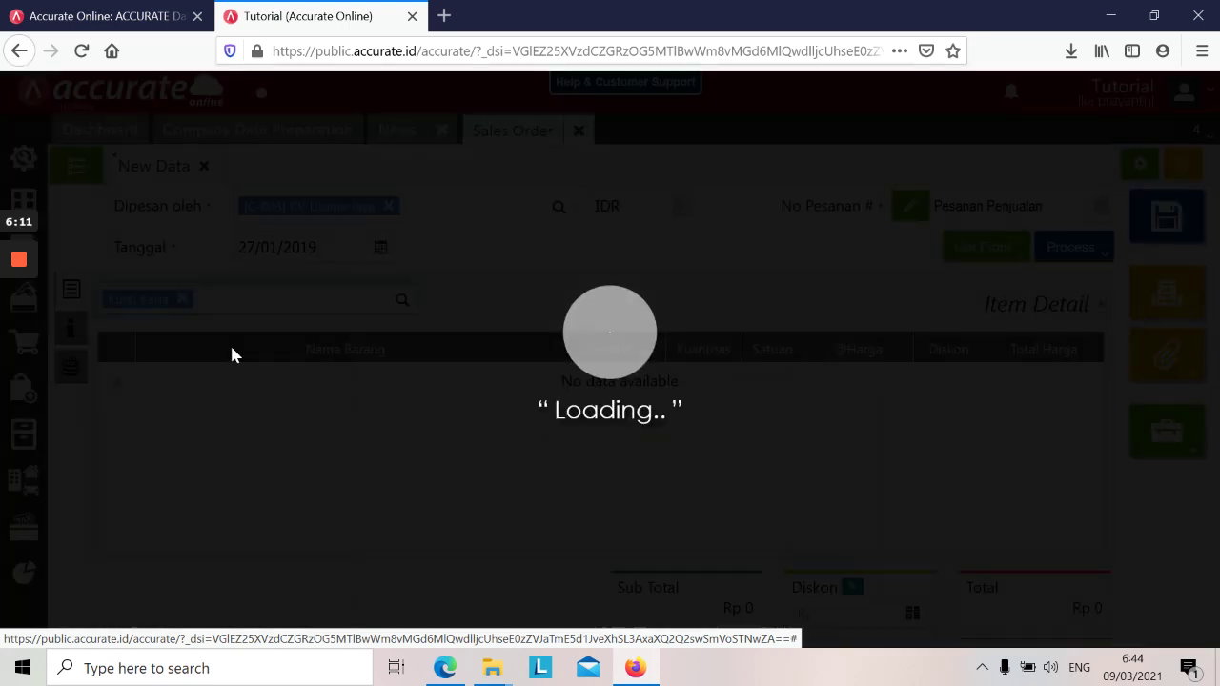
- Set Kursi Kerja's quantity to 45 PCS, checking it against the PDF module, and confirm the item line
left_click(637, 248)
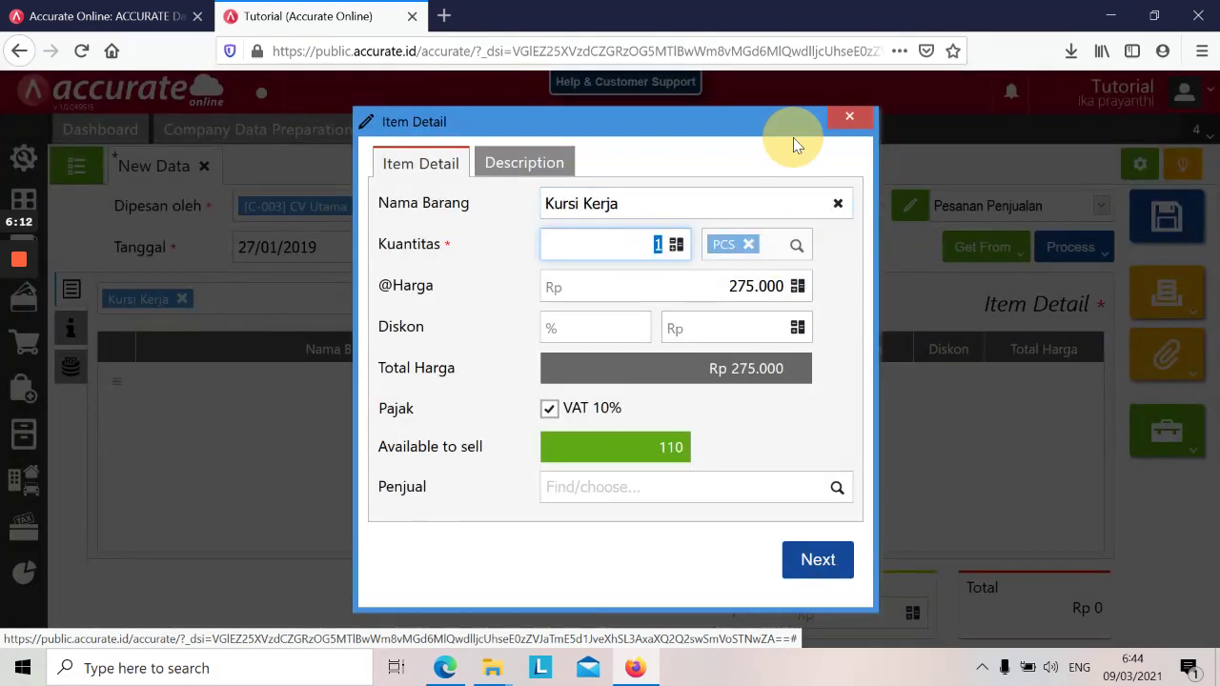
key("alt+Tab")
key("alt+Tab")
type("4")
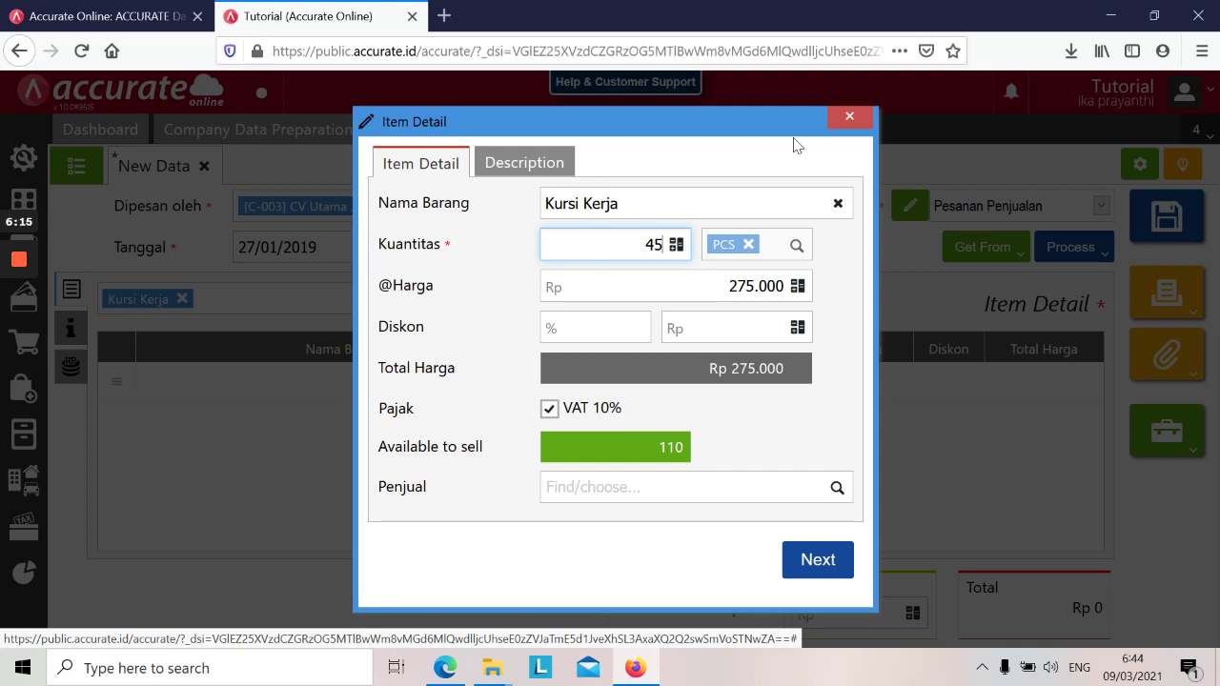
key("alt+Tab")
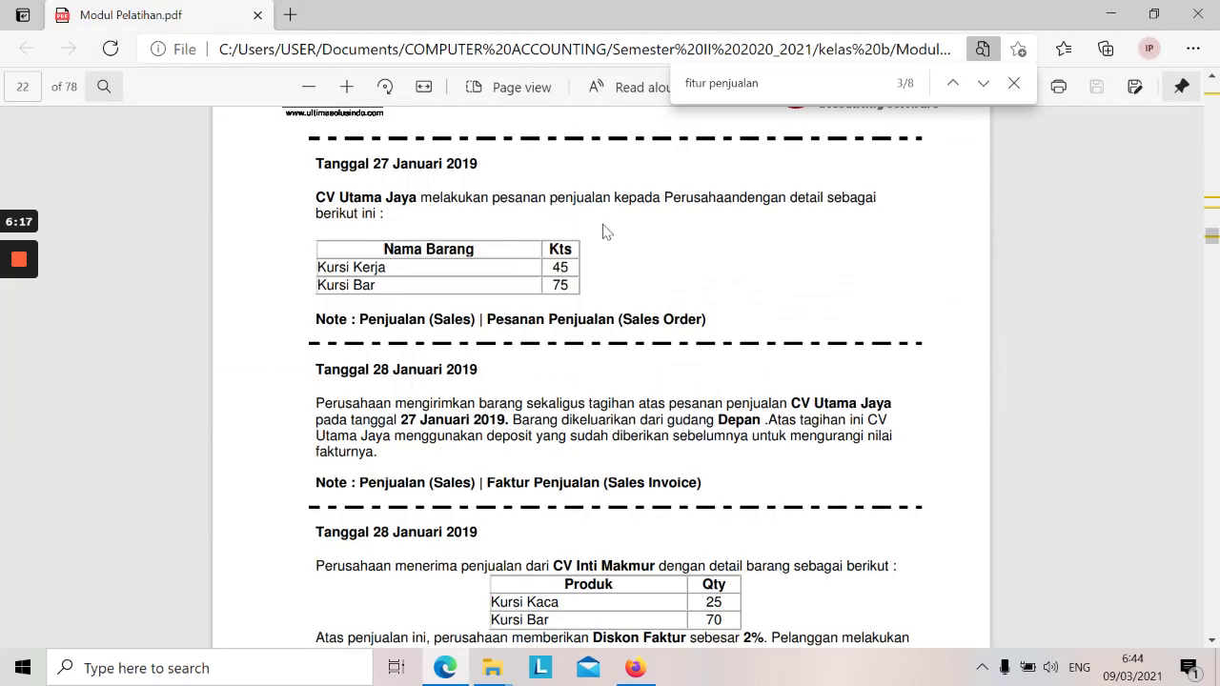
key("alt+Tab")
type("5")
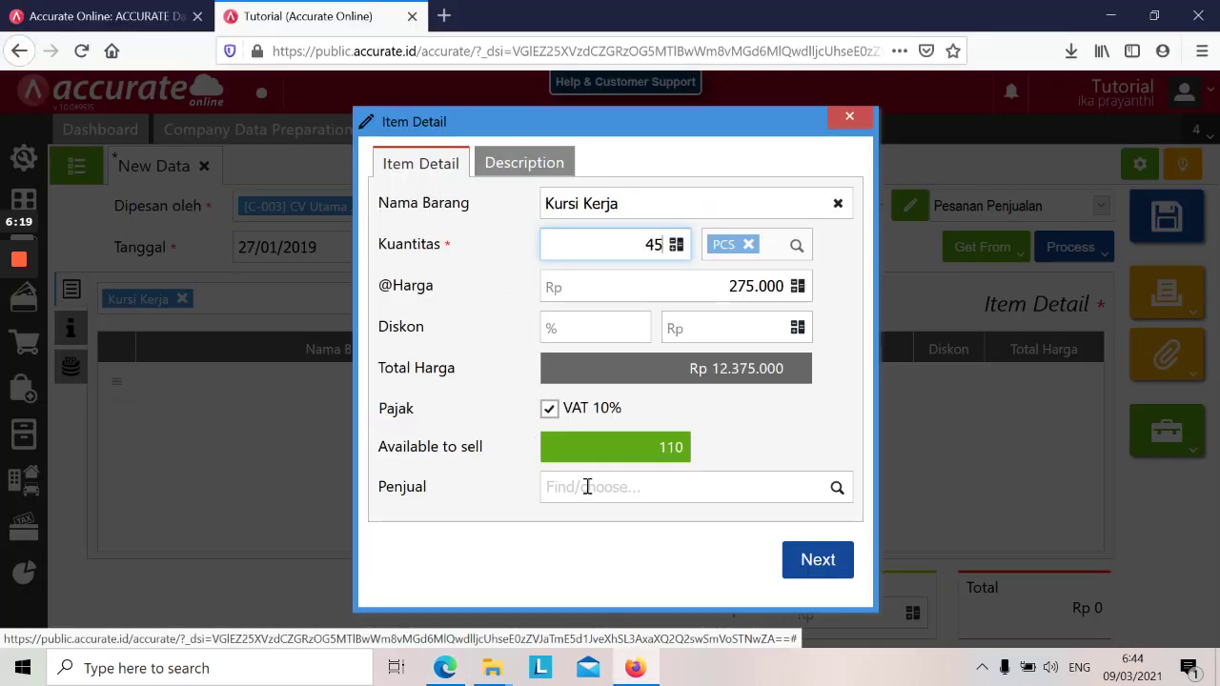
left_click(818, 570)
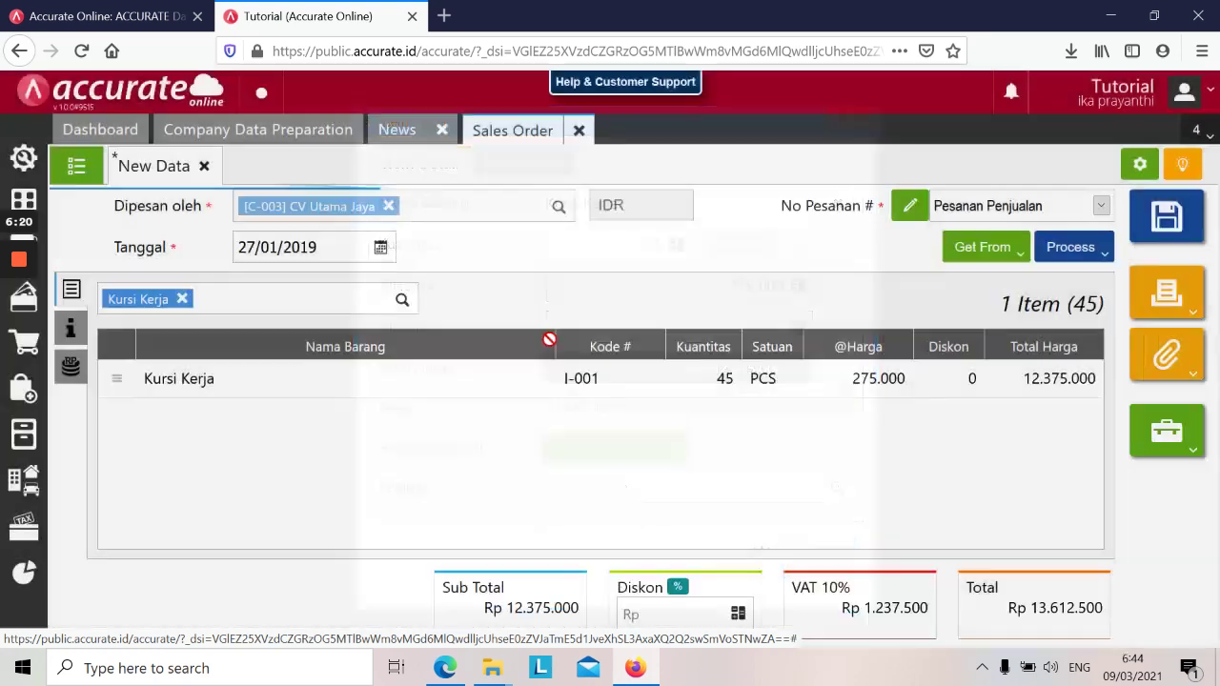
- Add the item Kursi Bar to the sales order with a quantity of 75 PCS
key("alt+Tab")
key("alt+Tab")
type("kurs")
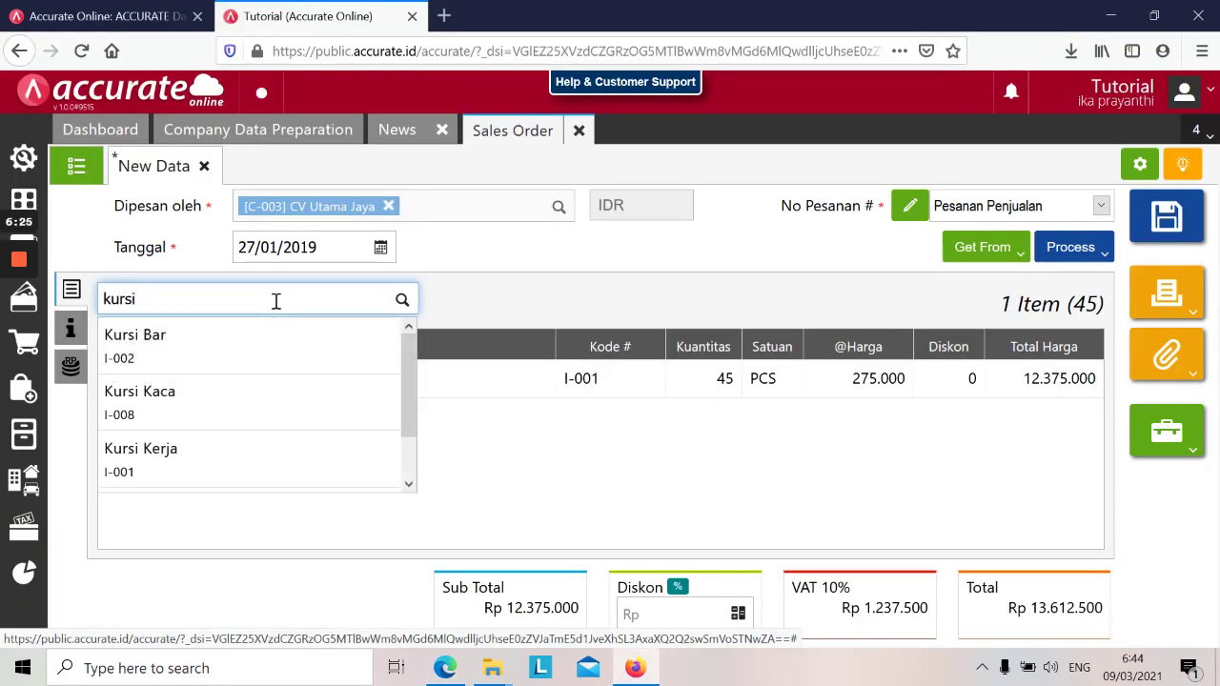
type("i")
left_click(273, 360)
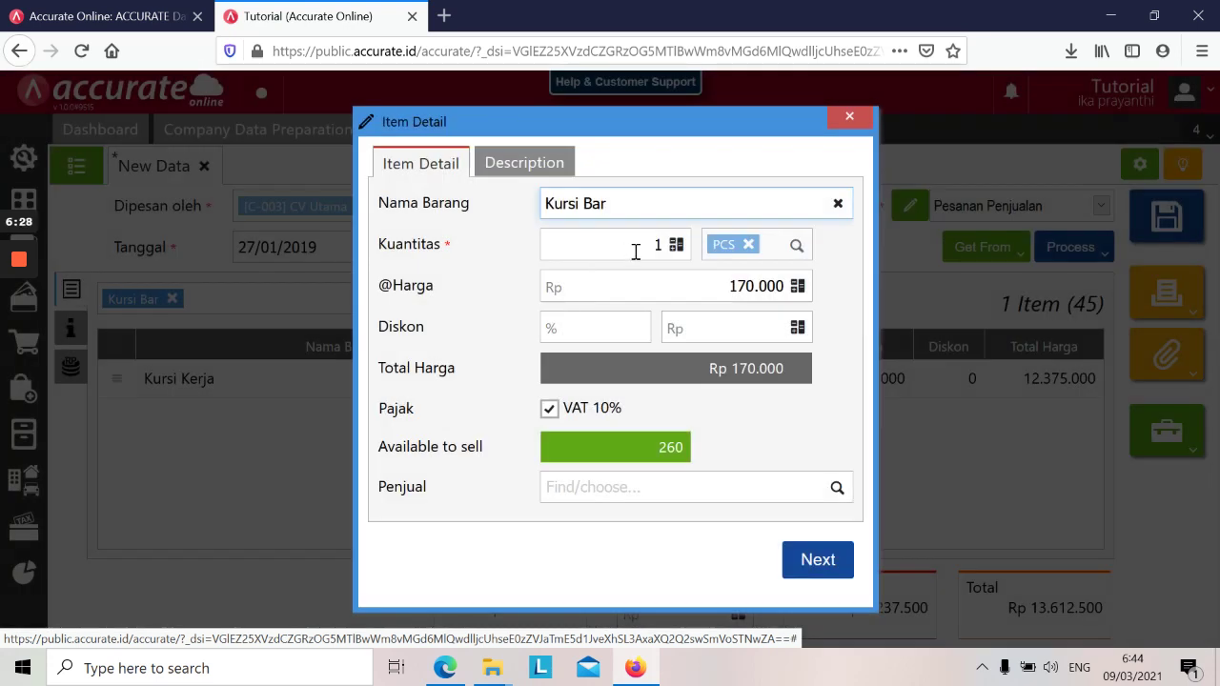
double_click(635, 248)
key("alt+Tab")
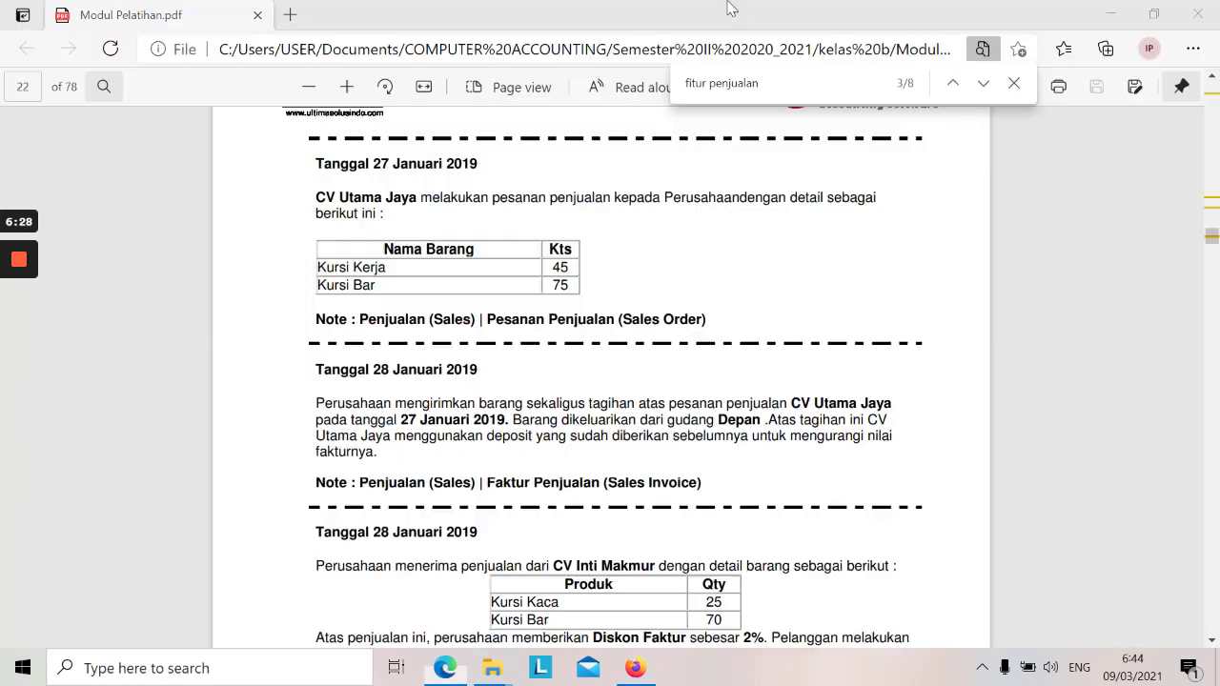
key("alt+Tab")
type("75")
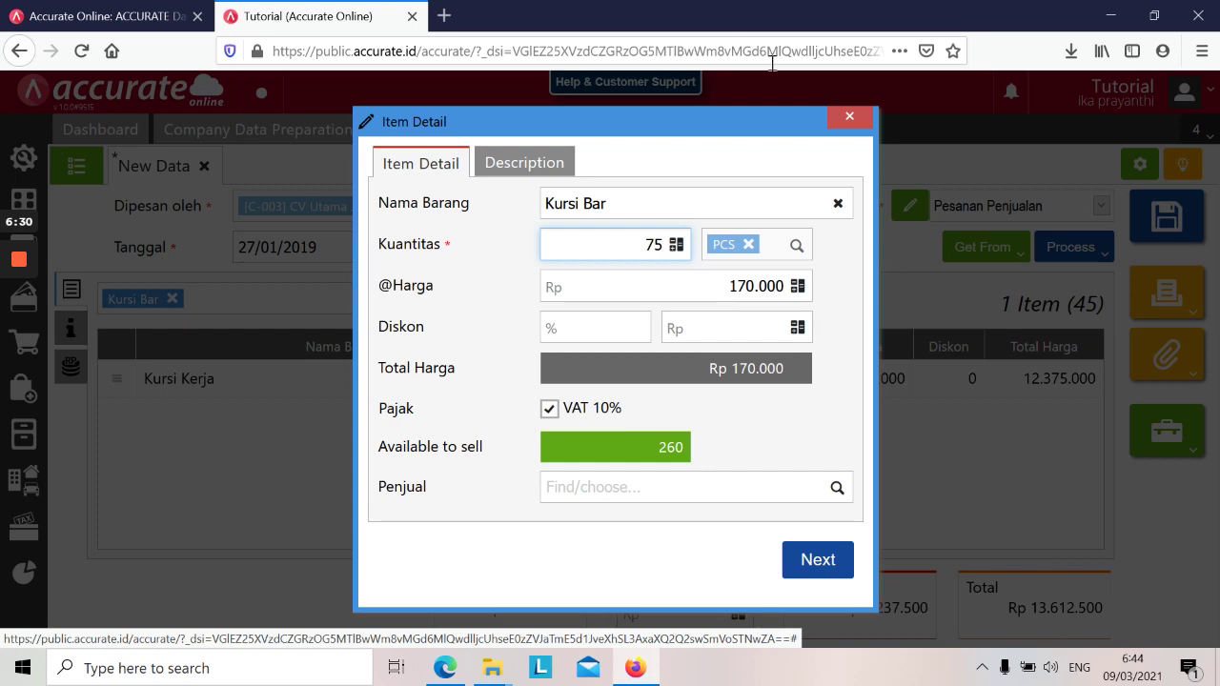
left_click(812, 559)
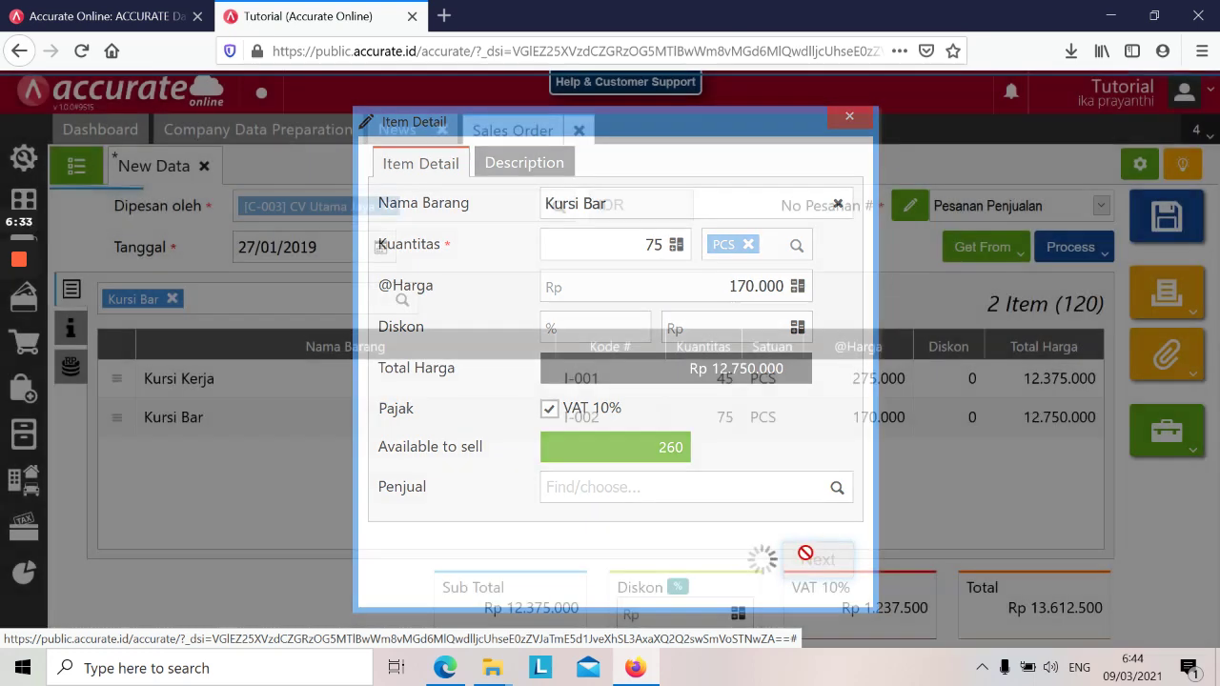
- Compare the two order lines with the PDF module, save the sales order and close its form
key("alt+Tab")
key("alt+Tab")
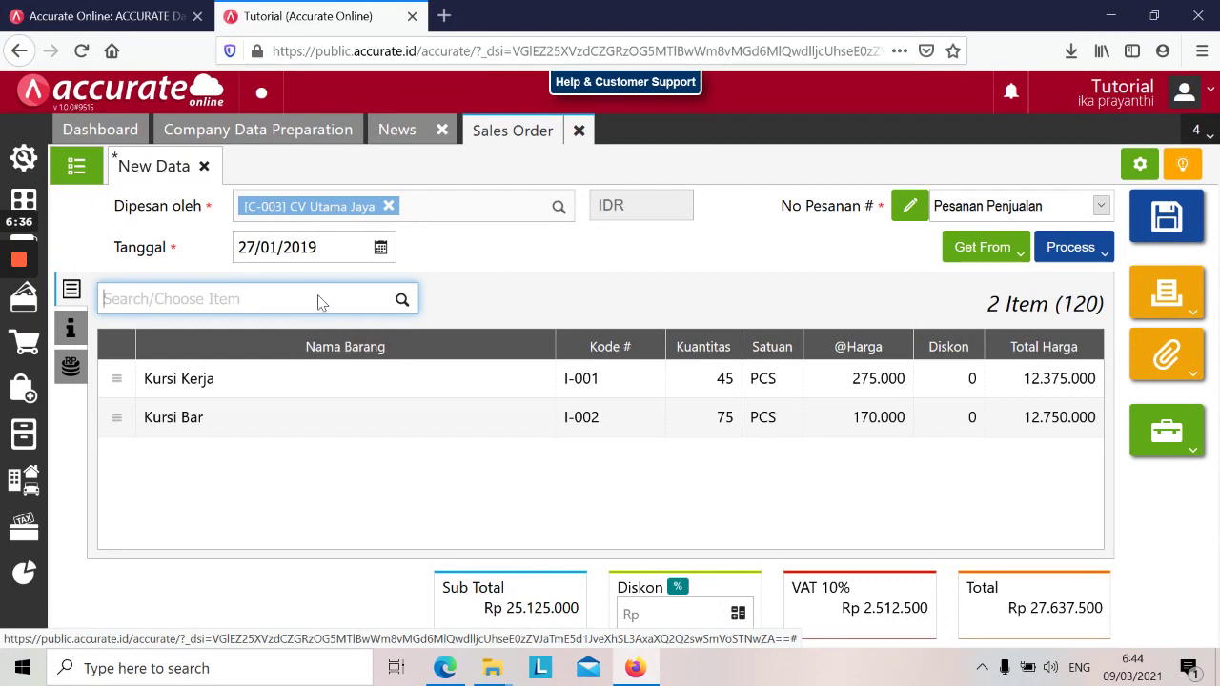
key("alt+Tab")
key("alt+Tab")
left_click(1167, 216)
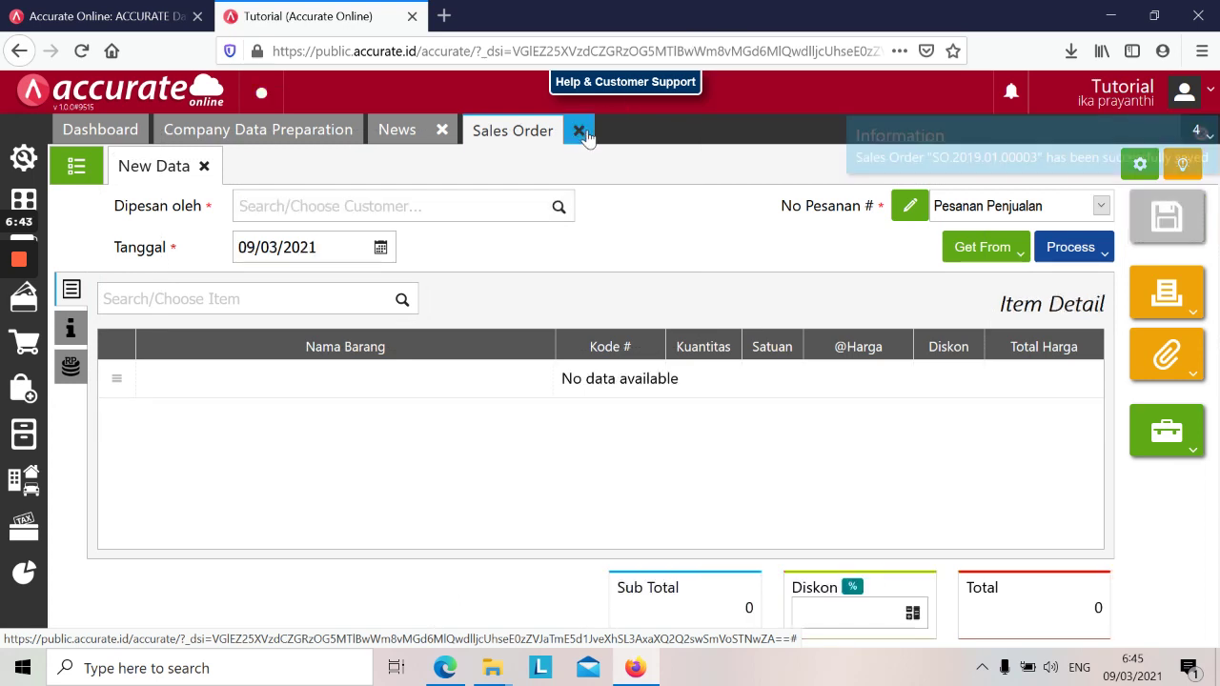
- Read the 28 January 2019 invoicing task in the PDF module and open a new Sales Invoice form in Accurate Online
key("alt+Tab")
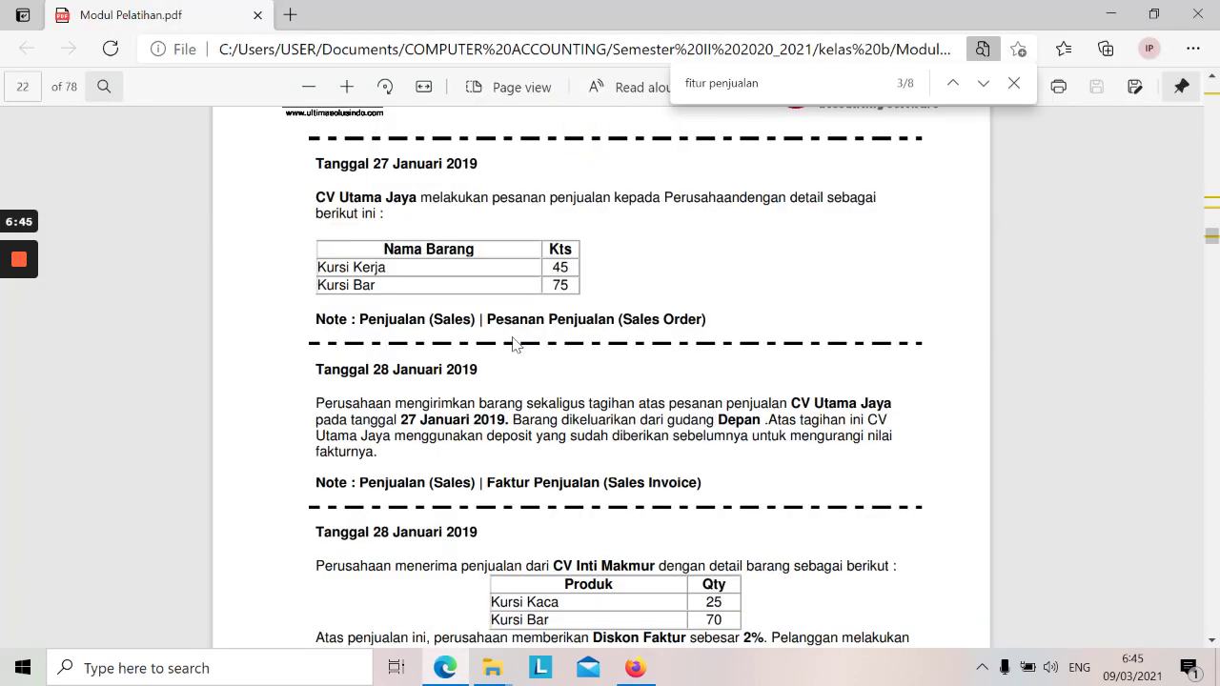
scroll(514, 345, "down", 1)
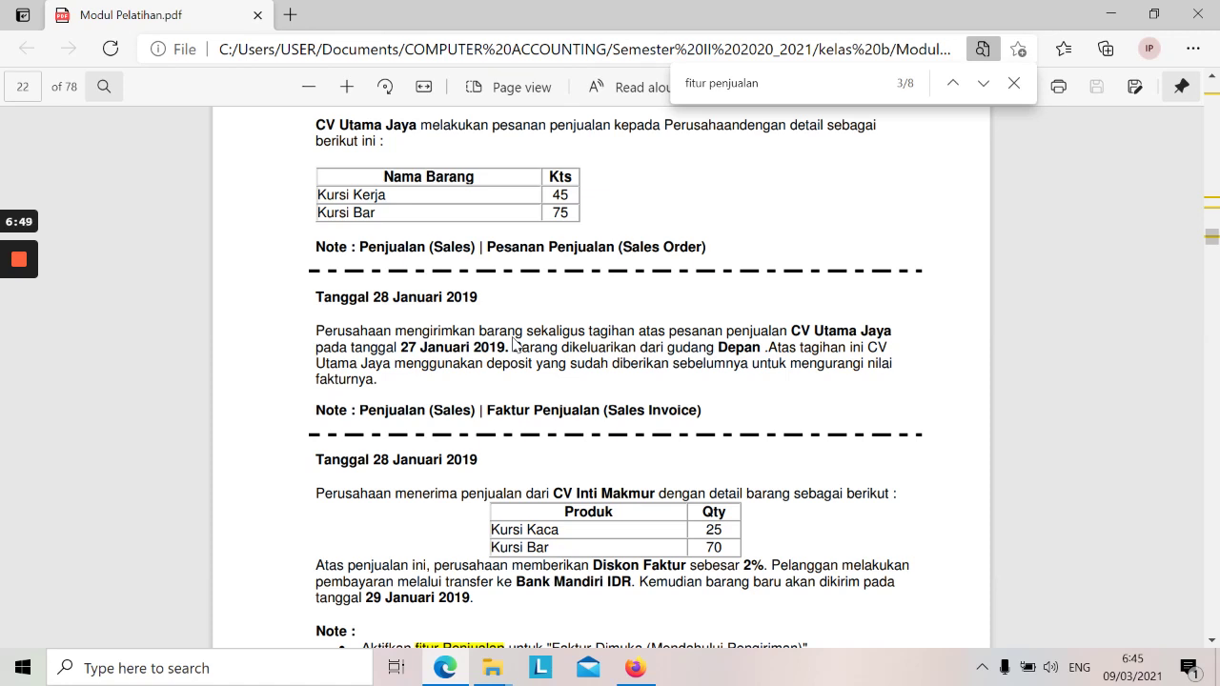
key("alt+Tab")
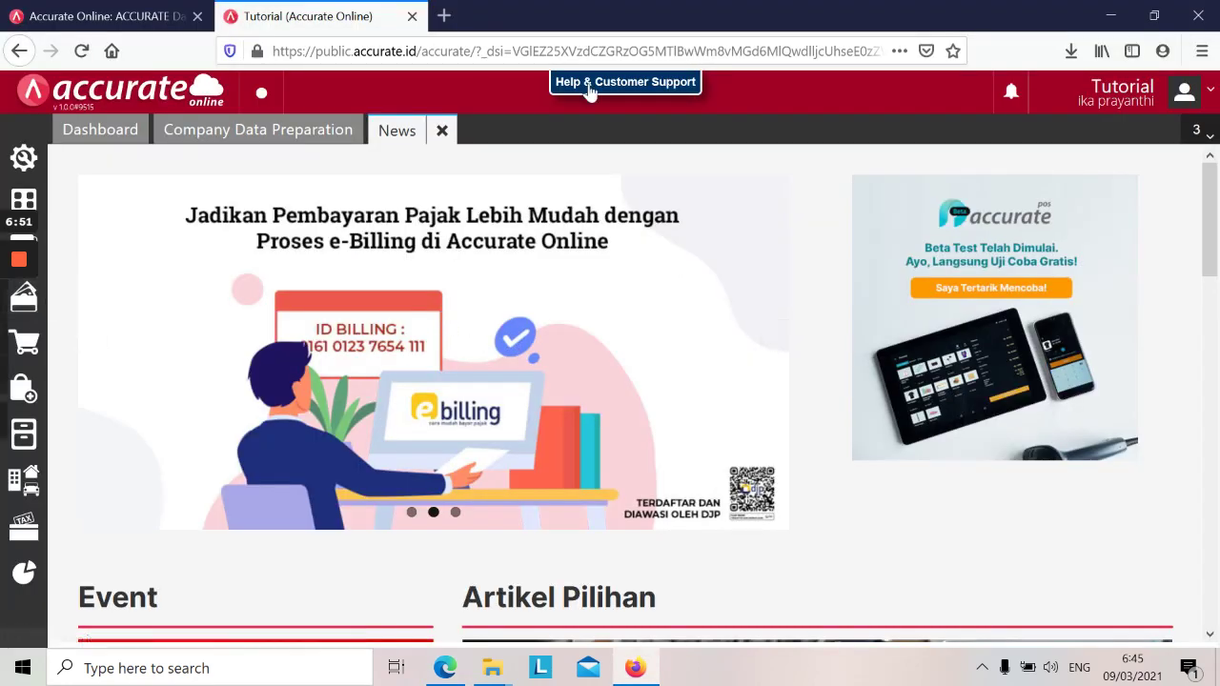
left_click(1153, 15)
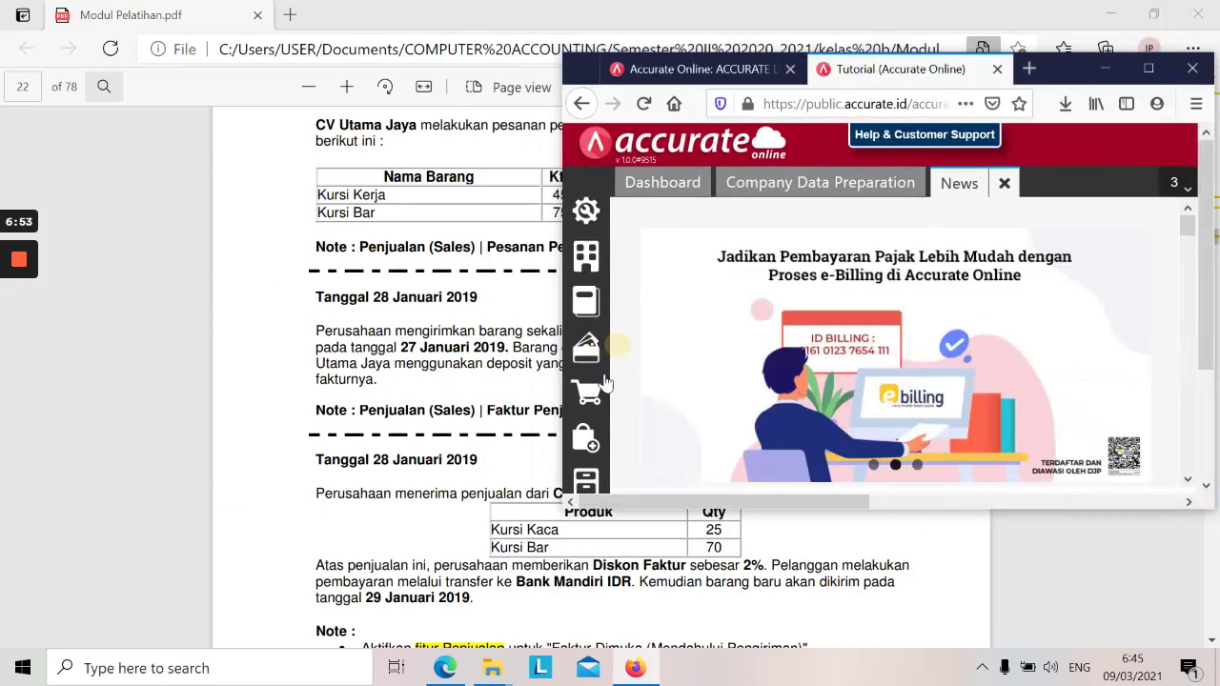
left_click(596, 398)
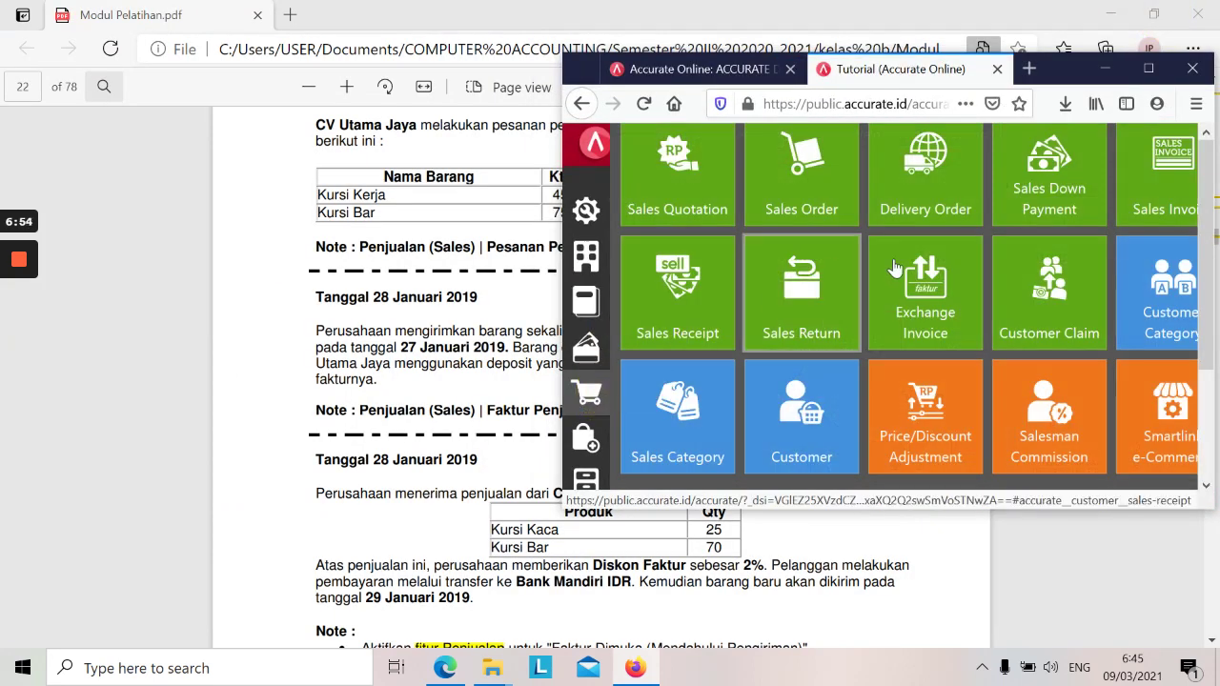
left_click(1161, 183)
left_click(1148, 68)
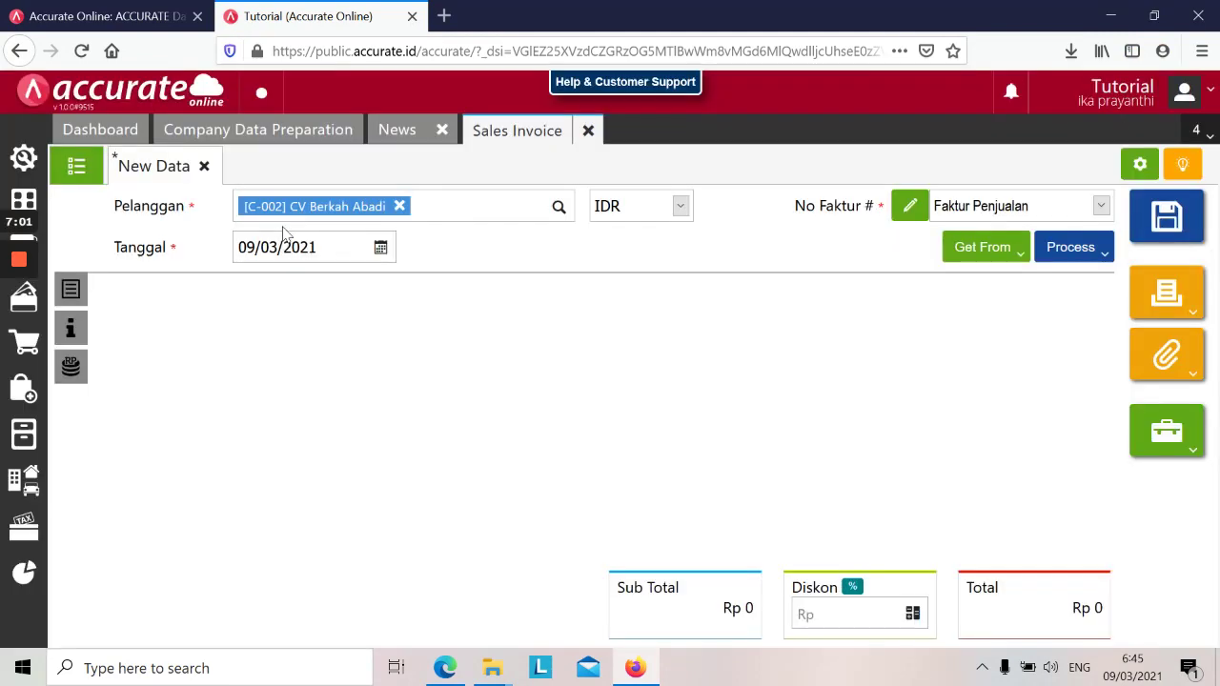
- Check the customer in the PDF module and change the sales invoice's customer to CV Utama Jaya
key("alt+Tab")
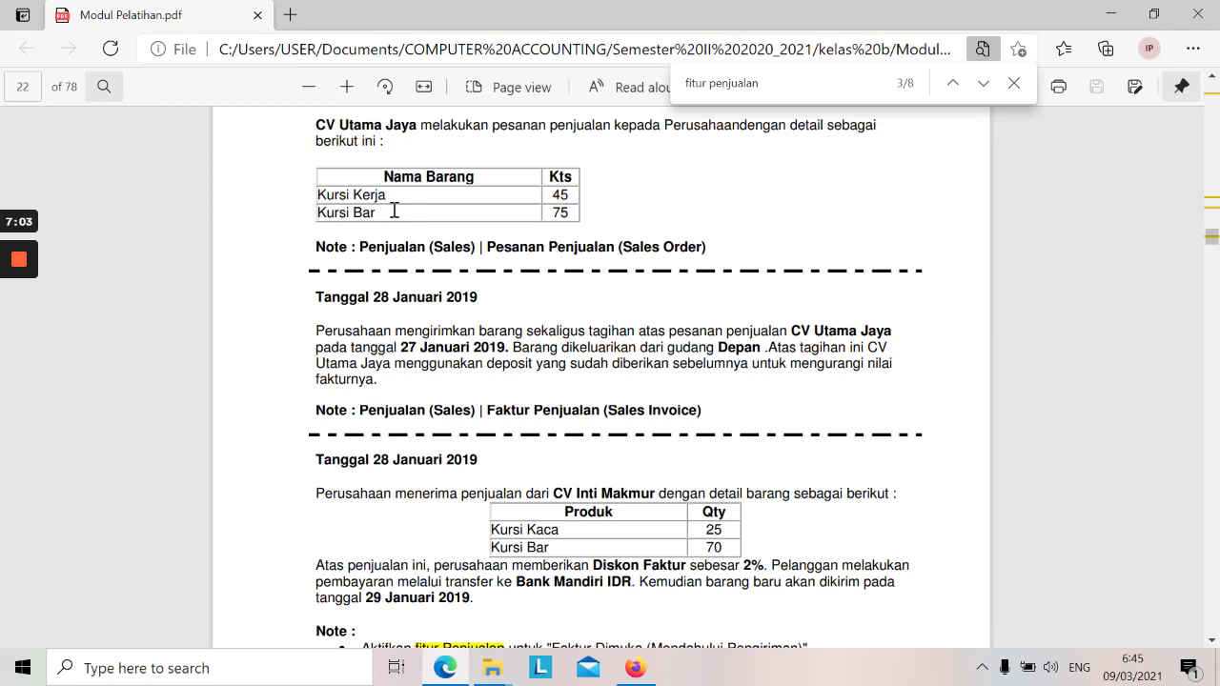
key("alt+Tab")
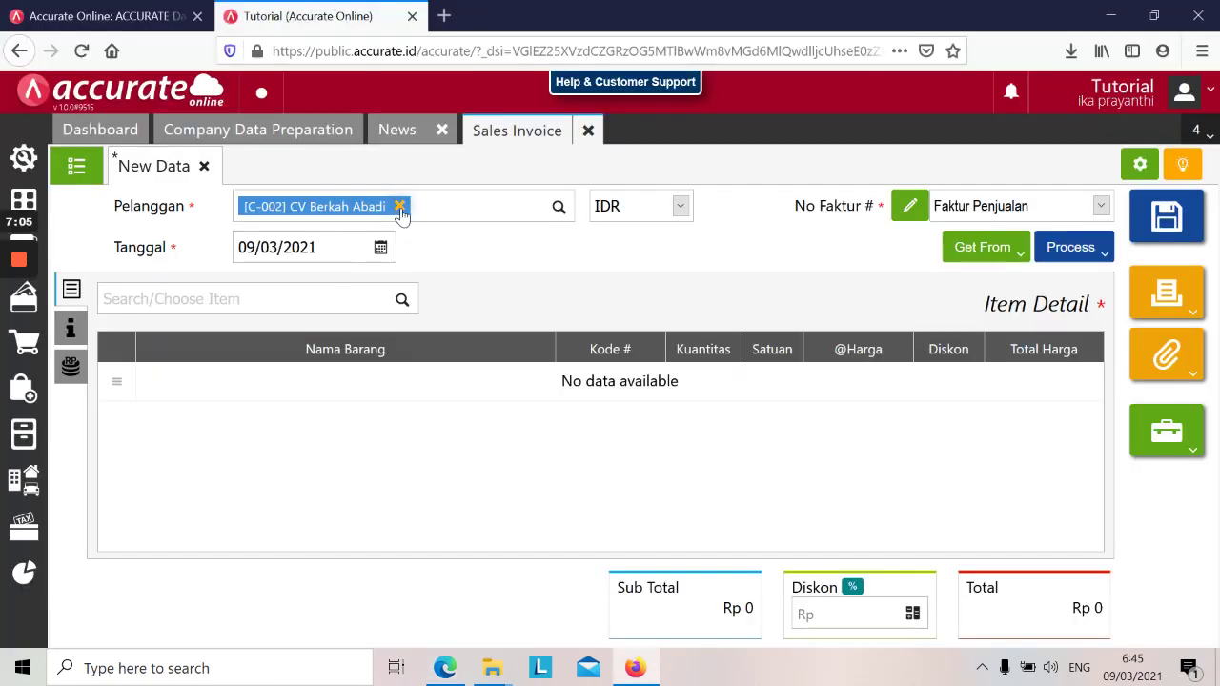
left_click(400, 205)
type("utama jaya")
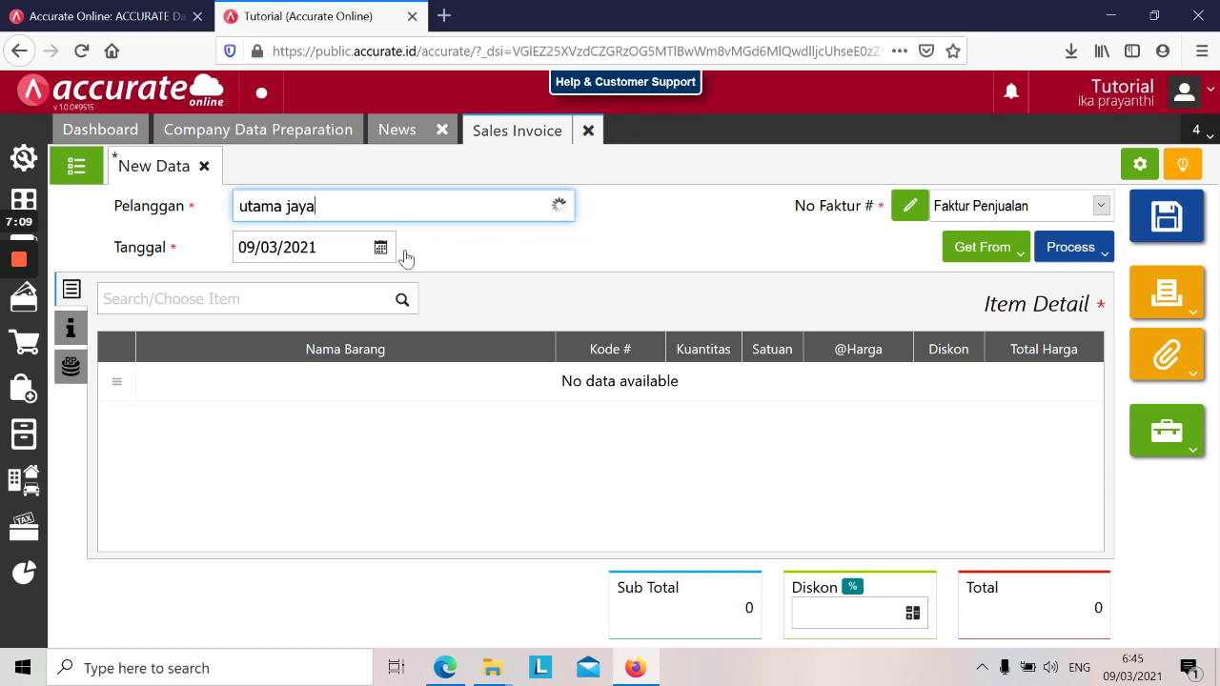
left_click(404, 255)
- Check the transaction date in the PDF module and set the sales invoice date to 28/01/2019
left_click(334, 247)
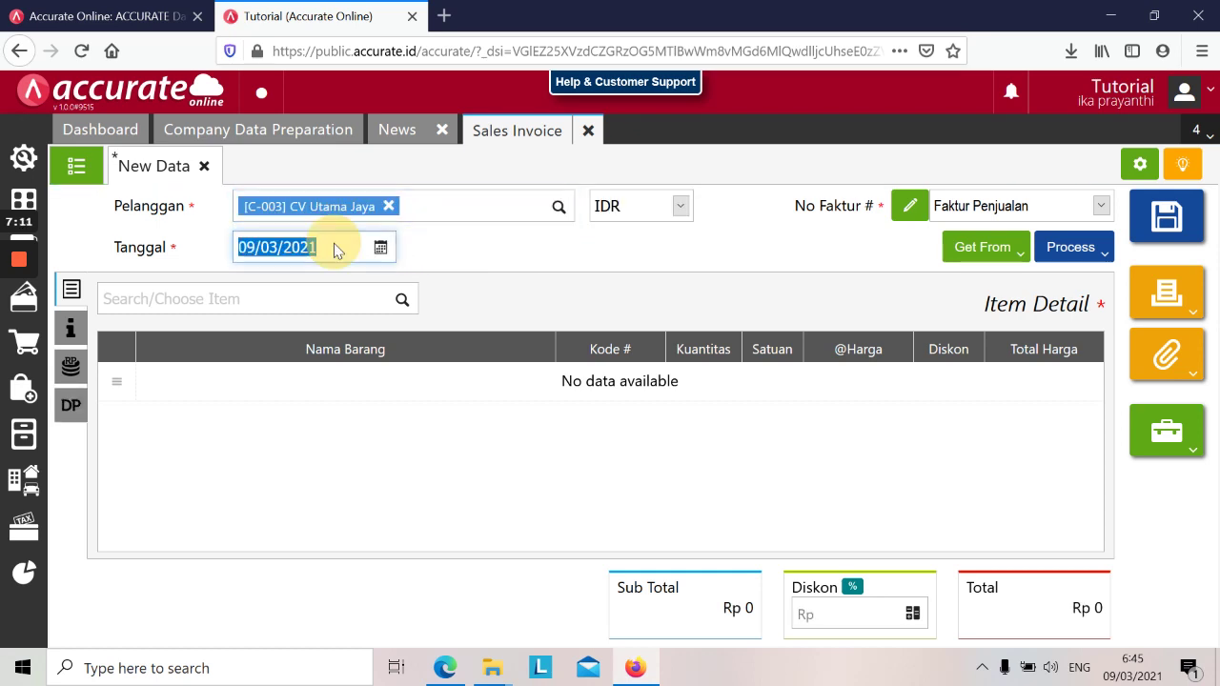
key("alt+Tab")
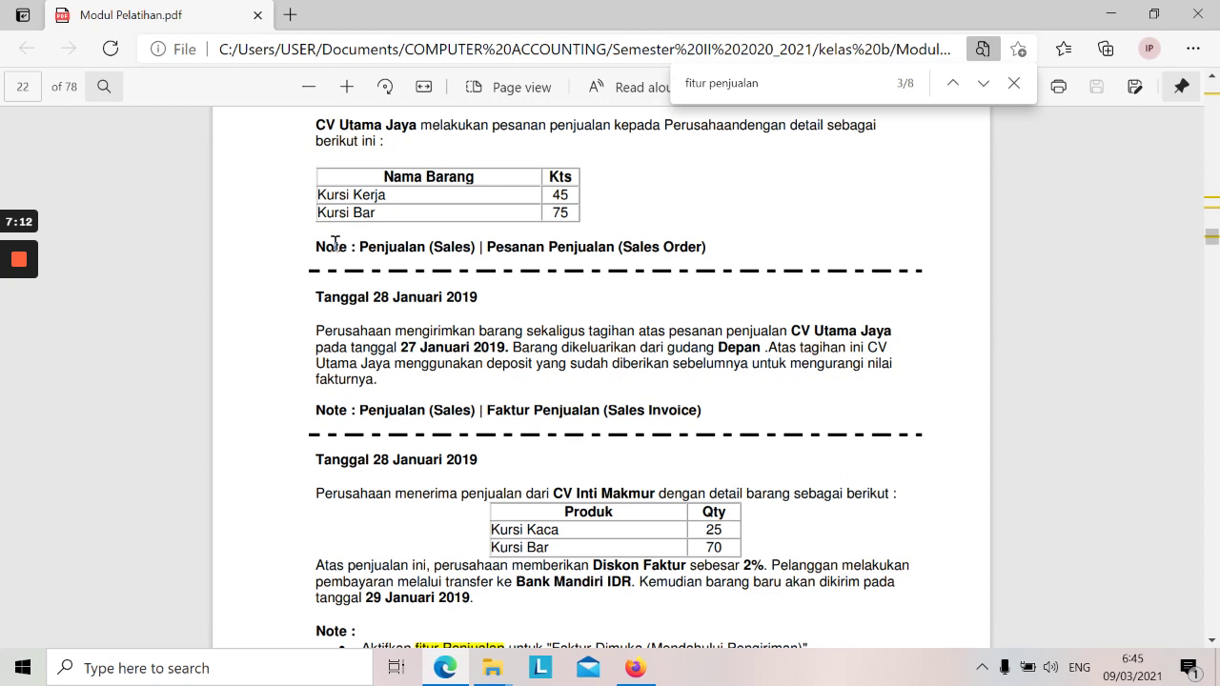
key("alt+Tab")
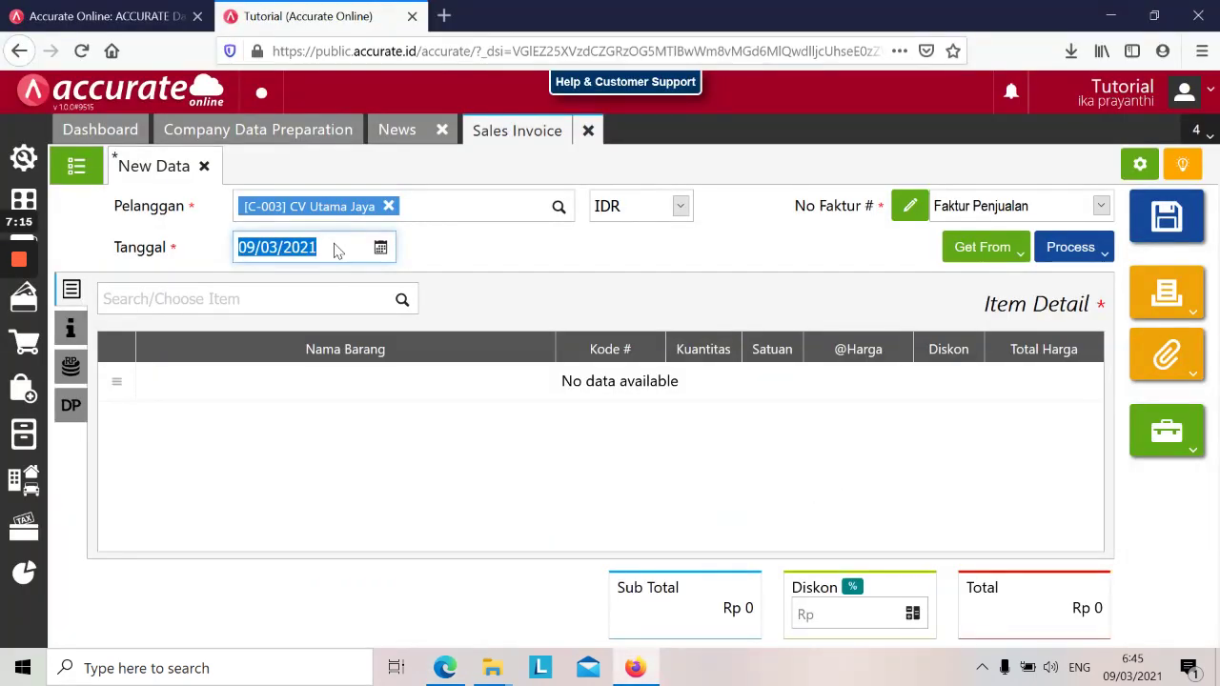
key("alt+Tab")
key("alt+Tab")
type("28/01/2")
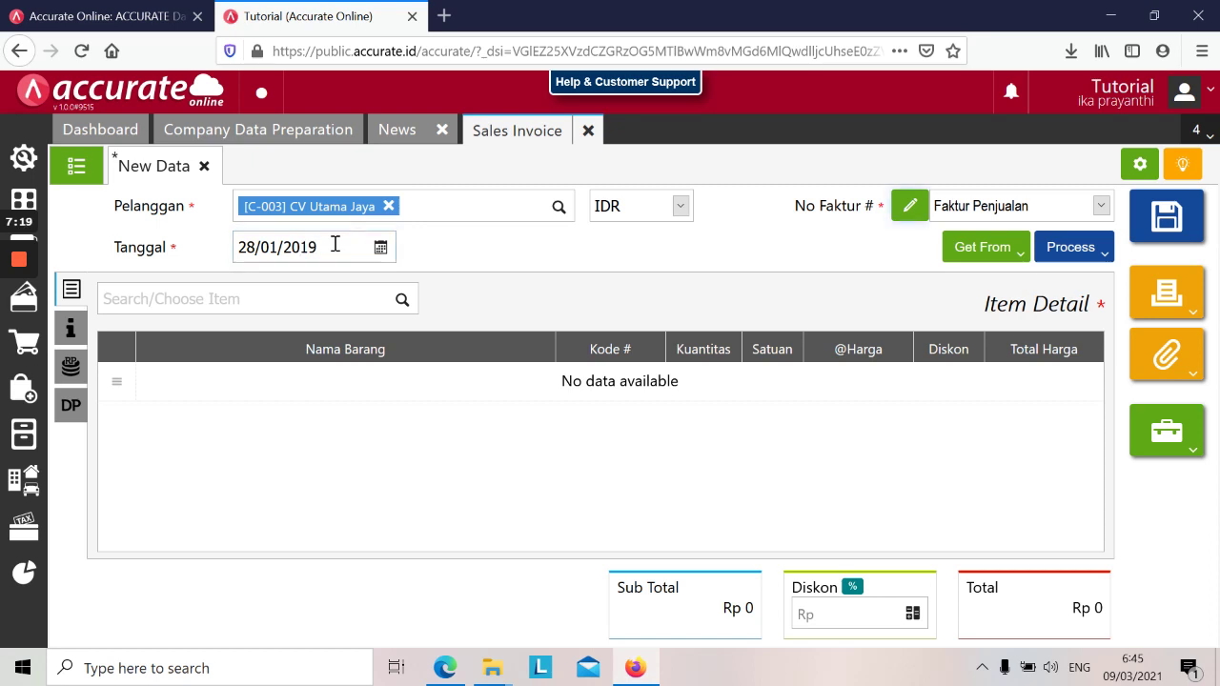
double_click(335, 244)
- Copy the Kursi Kerja and Kursi Bar lines from CV Utama Jaya's sales order into the invoice
left_click(1019, 259)
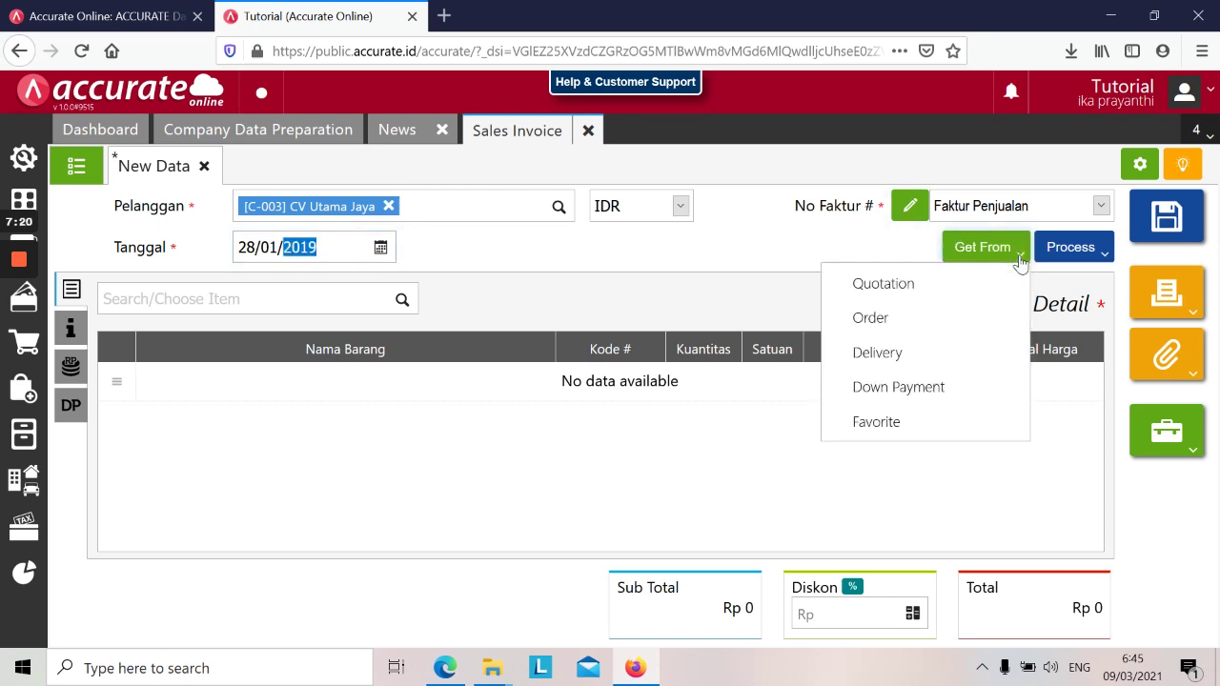
left_click(904, 317)
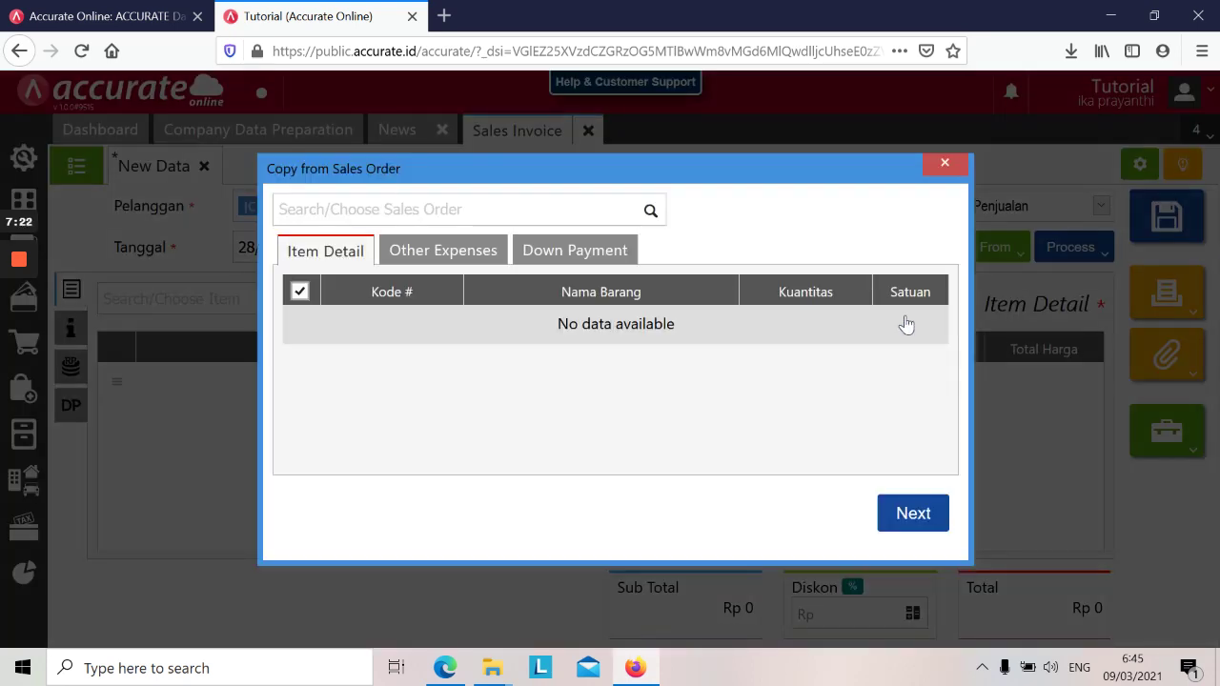
left_click(651, 211)
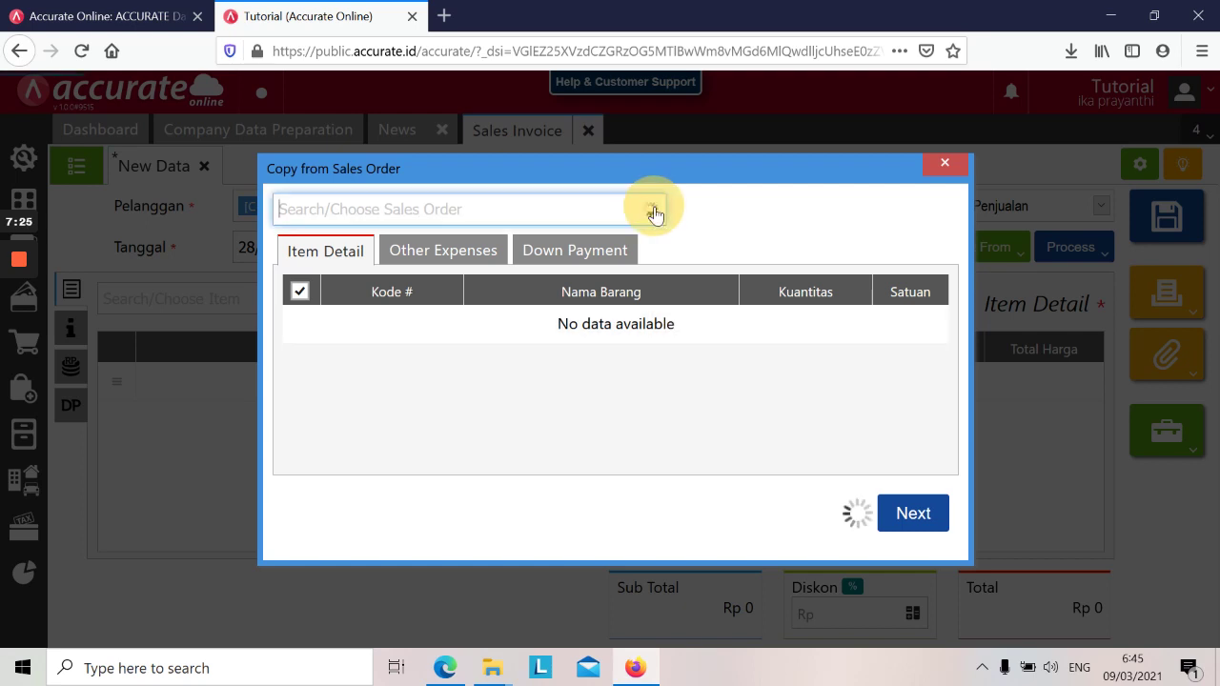
left_click(551, 260)
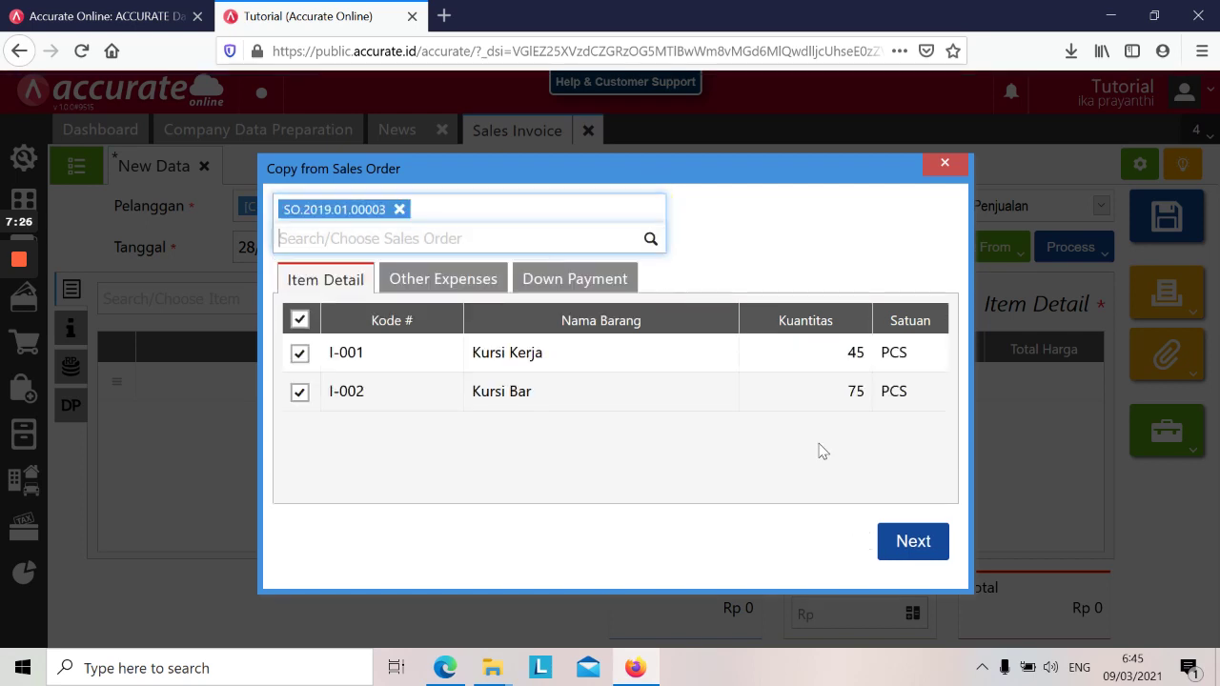
left_click(910, 543)
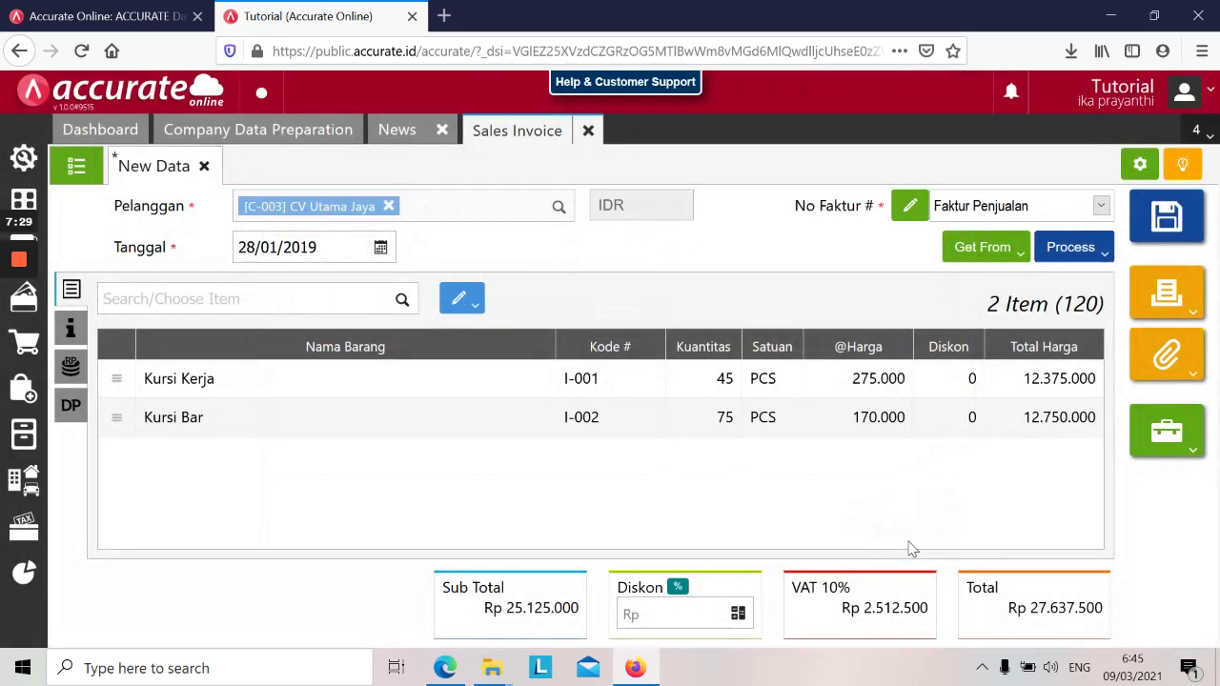
- Check the warehouse in the Kursi Kerja and Kursi Bar item details against the PDF module
key("alt+Tab")
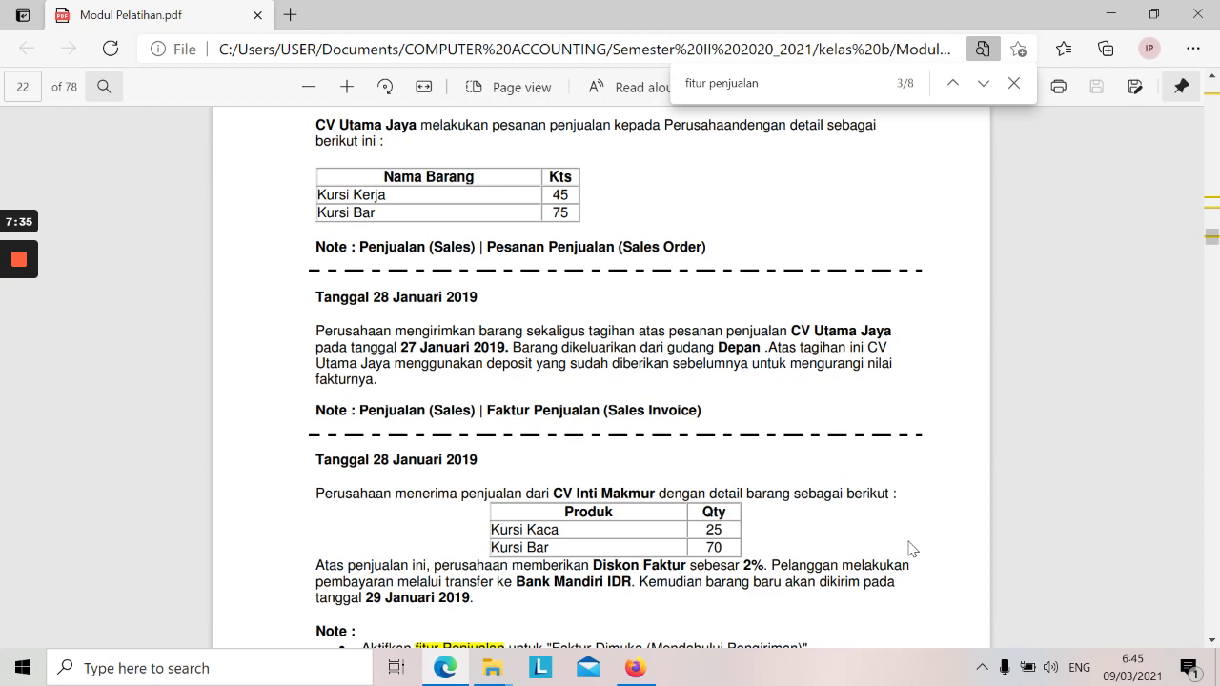
key("alt+Tab")
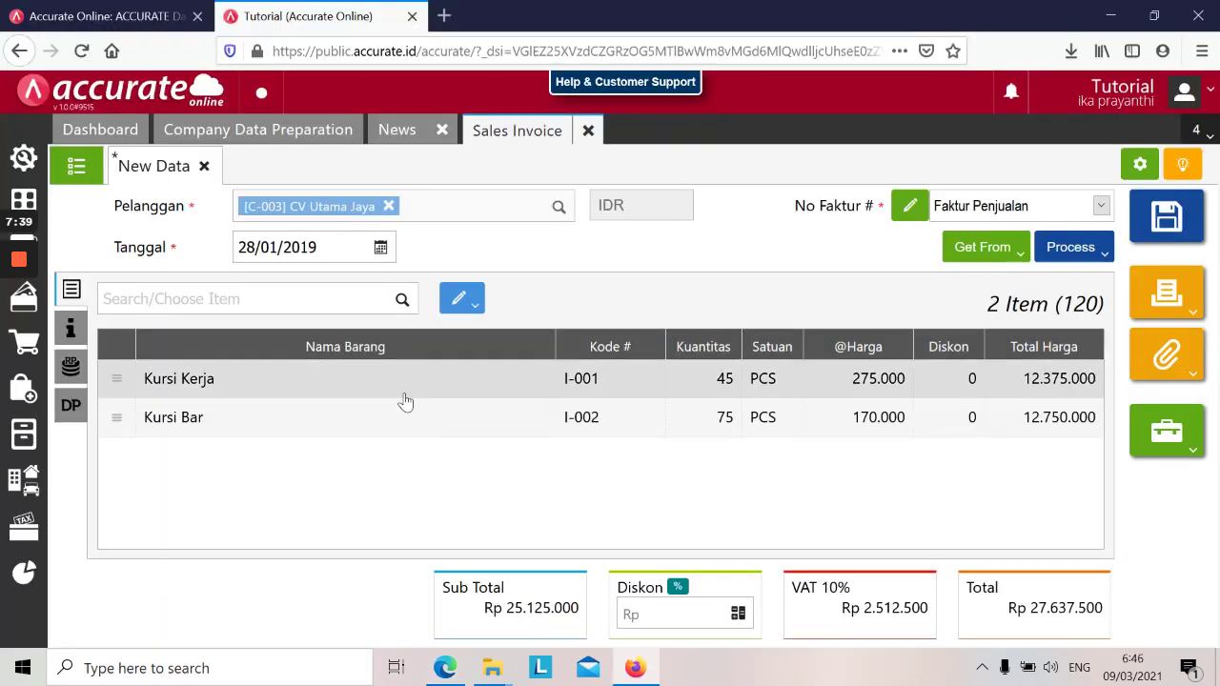
left_click(349, 391)
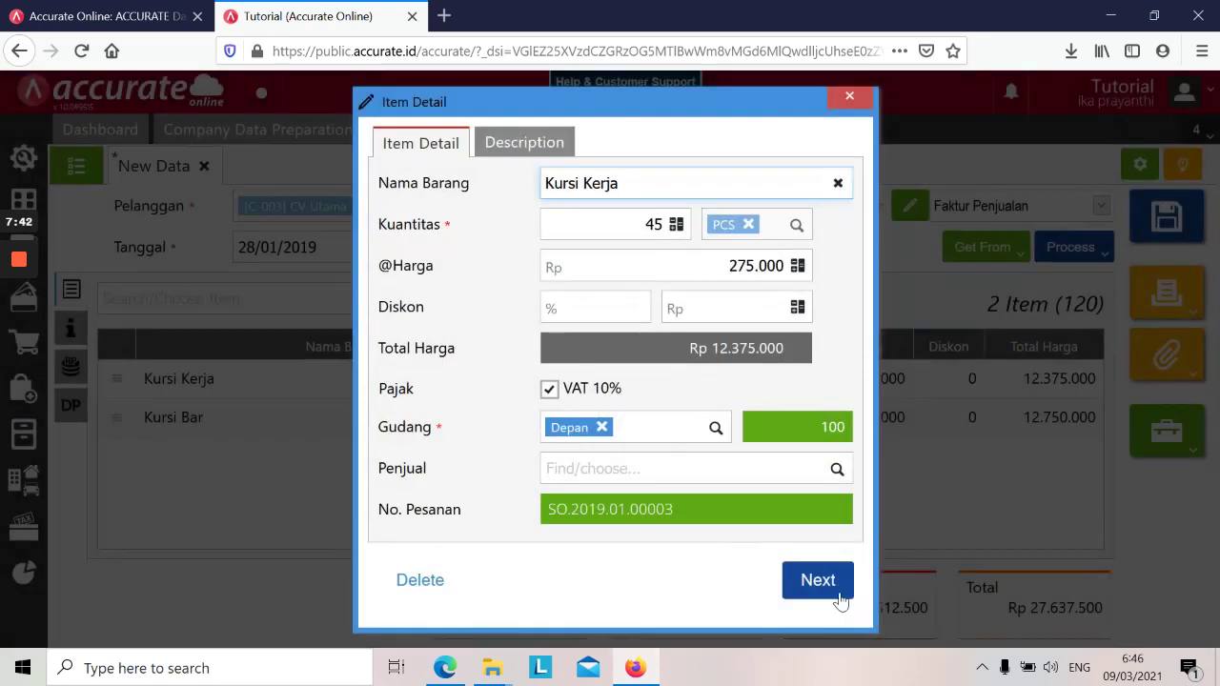
left_click(837, 591)
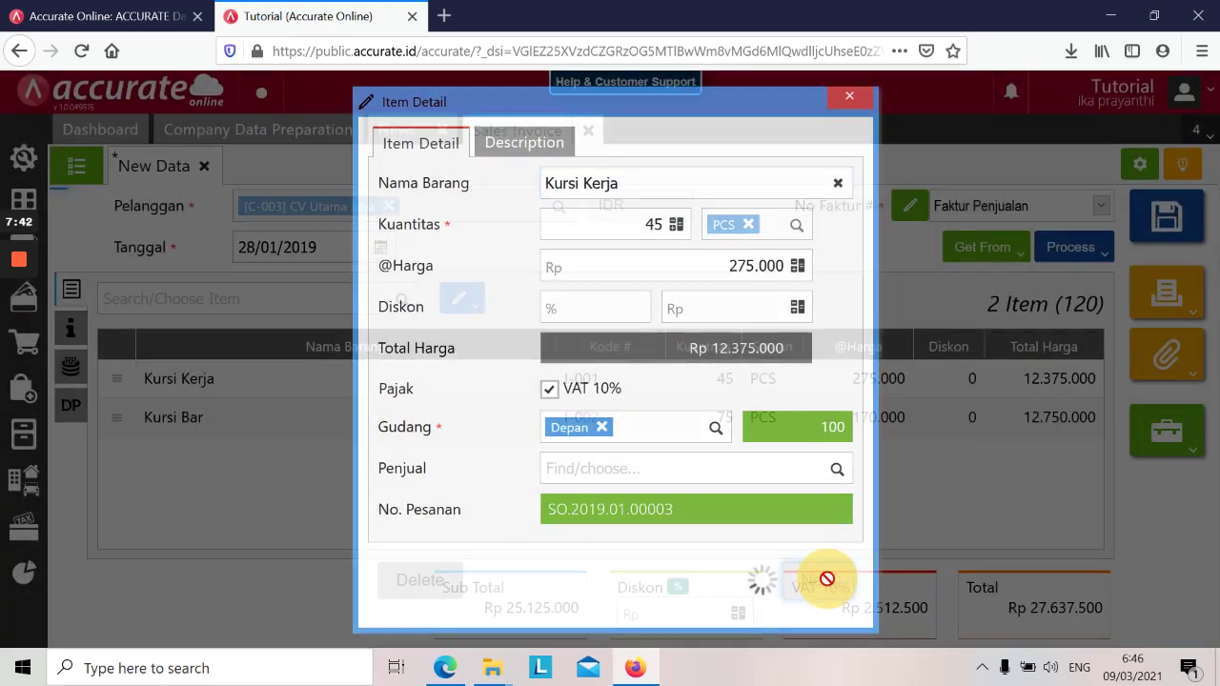
left_click(547, 426)
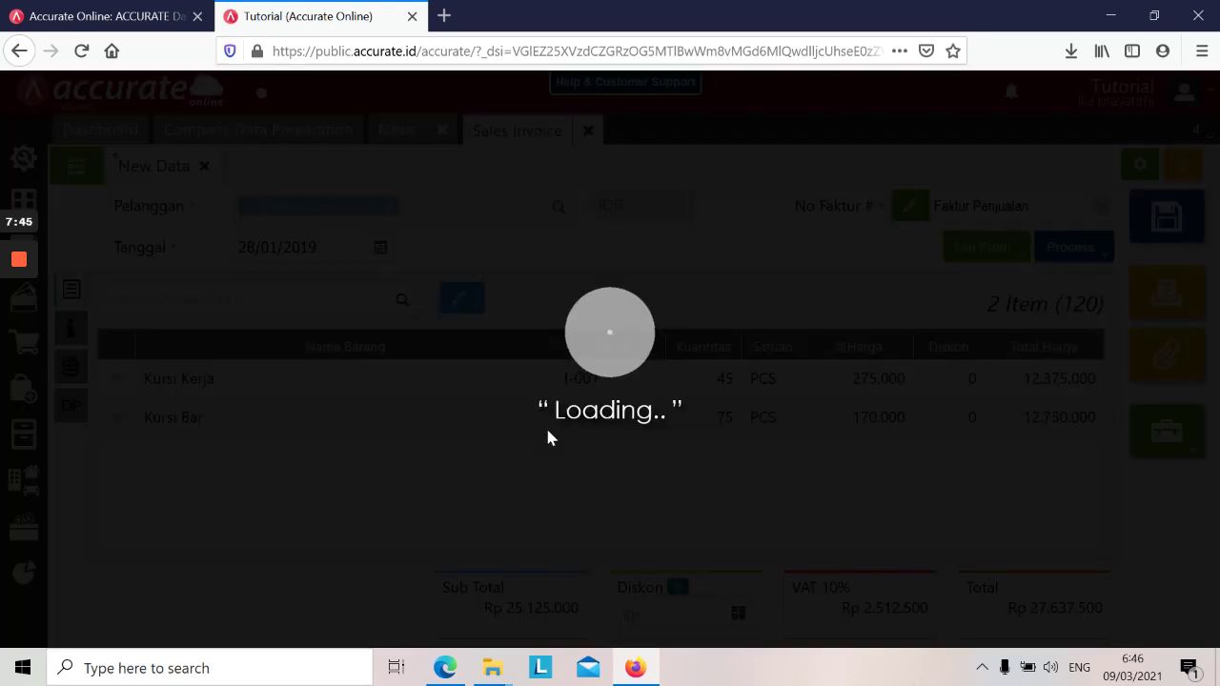
left_click(817, 581)
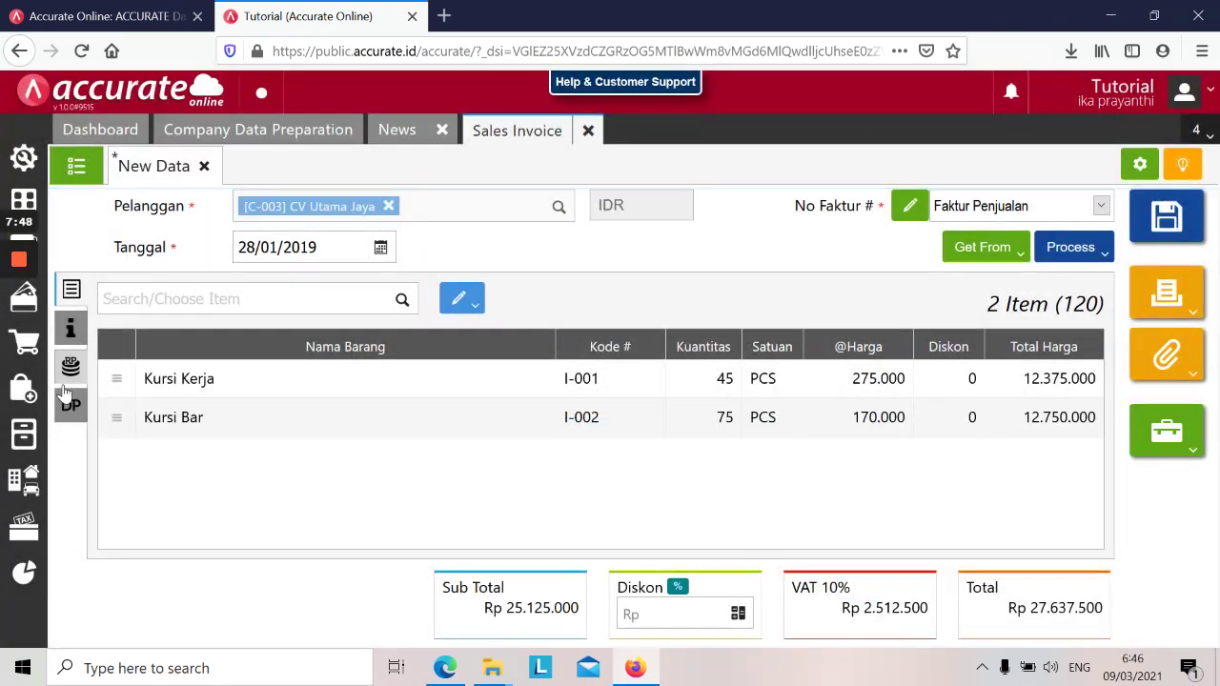
- Apply CV Utama Jaya's 26/01/2019 down payment to the invoice and review its down payment details
left_click(1022, 260)
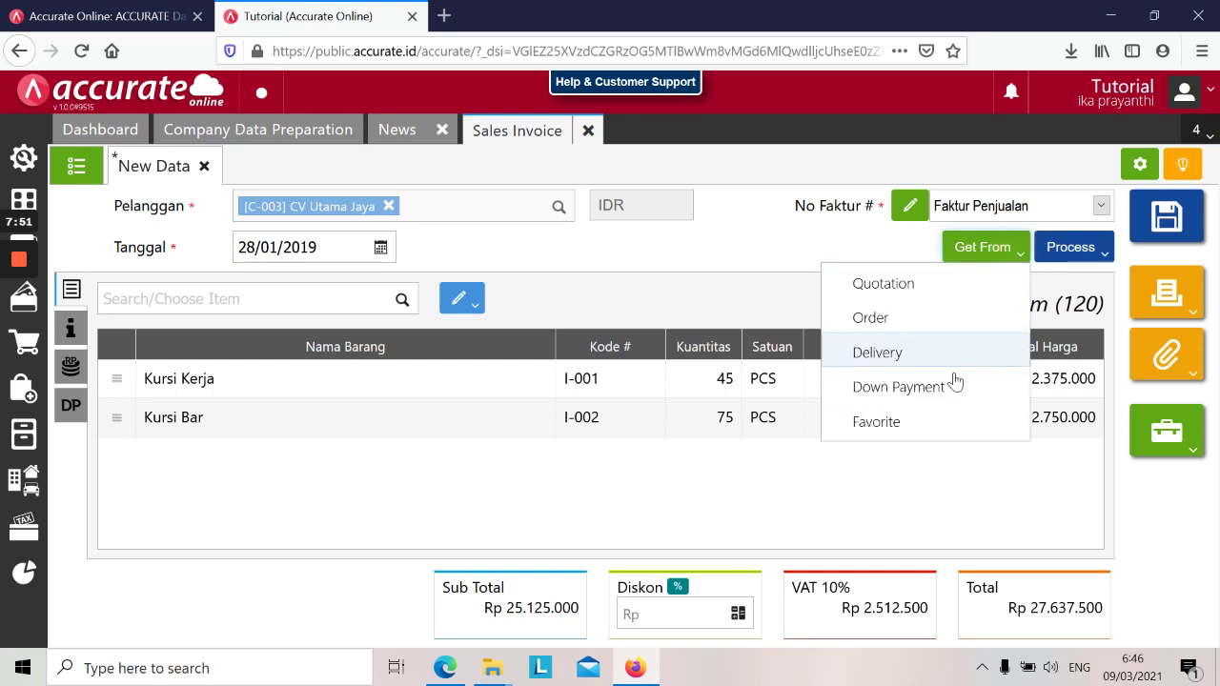
left_click(932, 386)
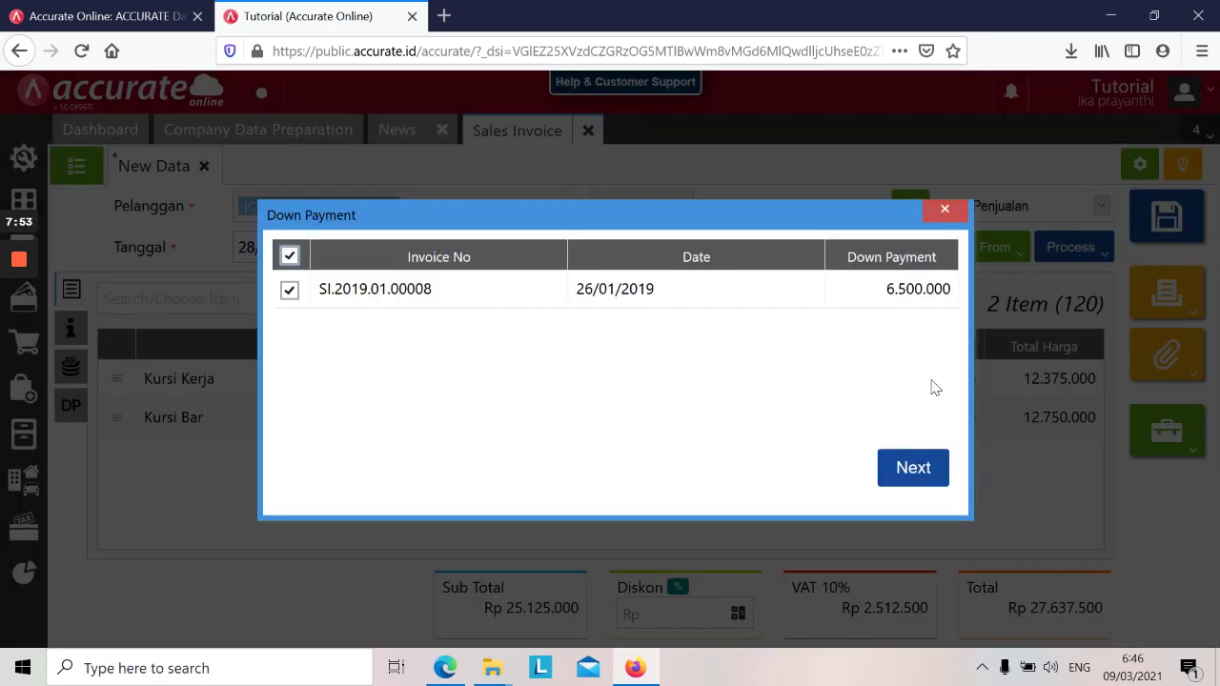
left_click(906, 466)
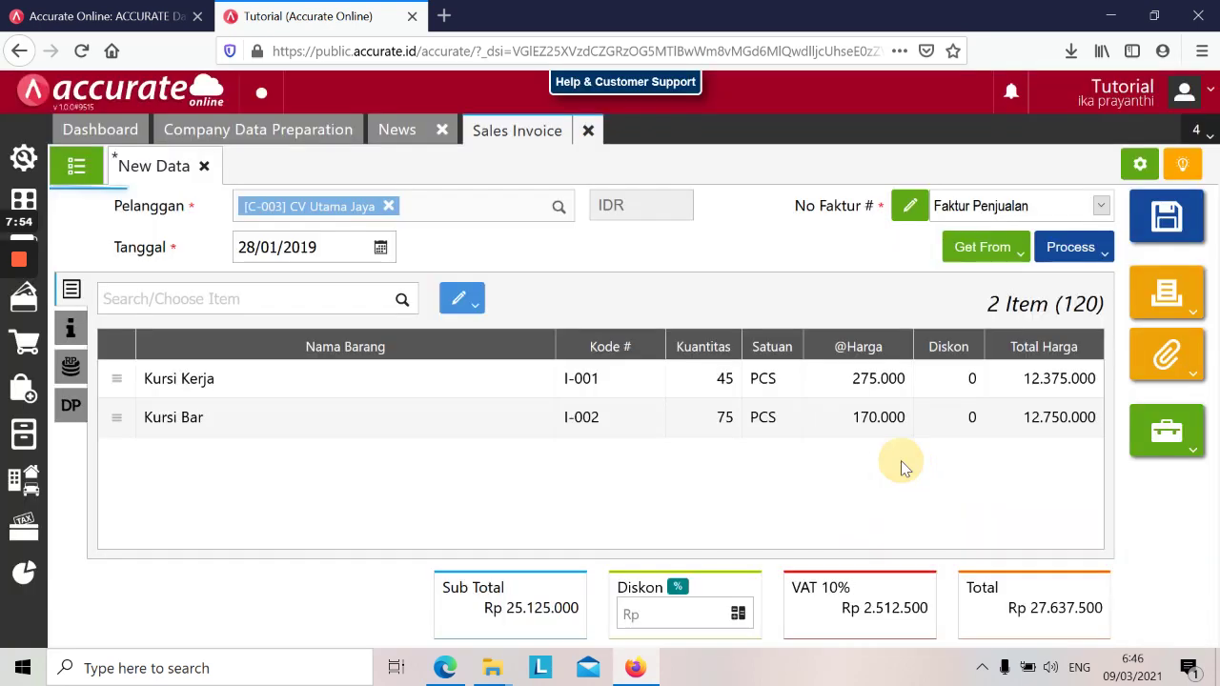
left_click(72, 408)
left_click(73, 291)
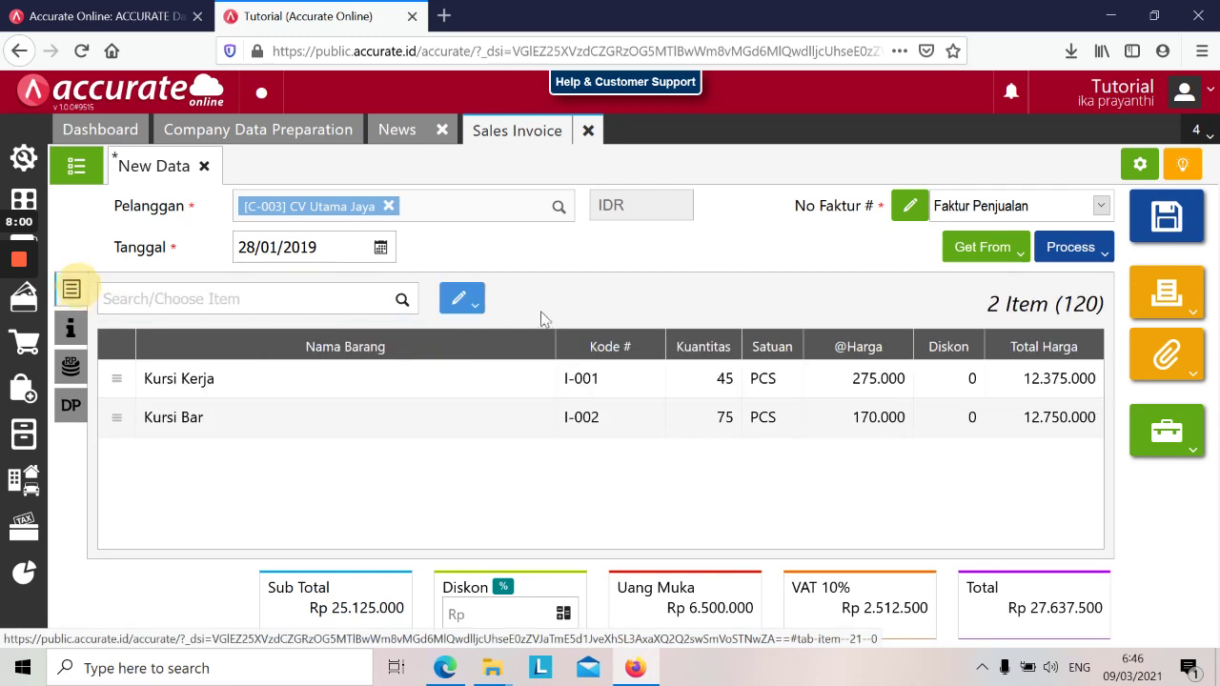
- Compare the invoice with the task in the PDF module, save the sales invoice and close its form
key("alt+Tab")
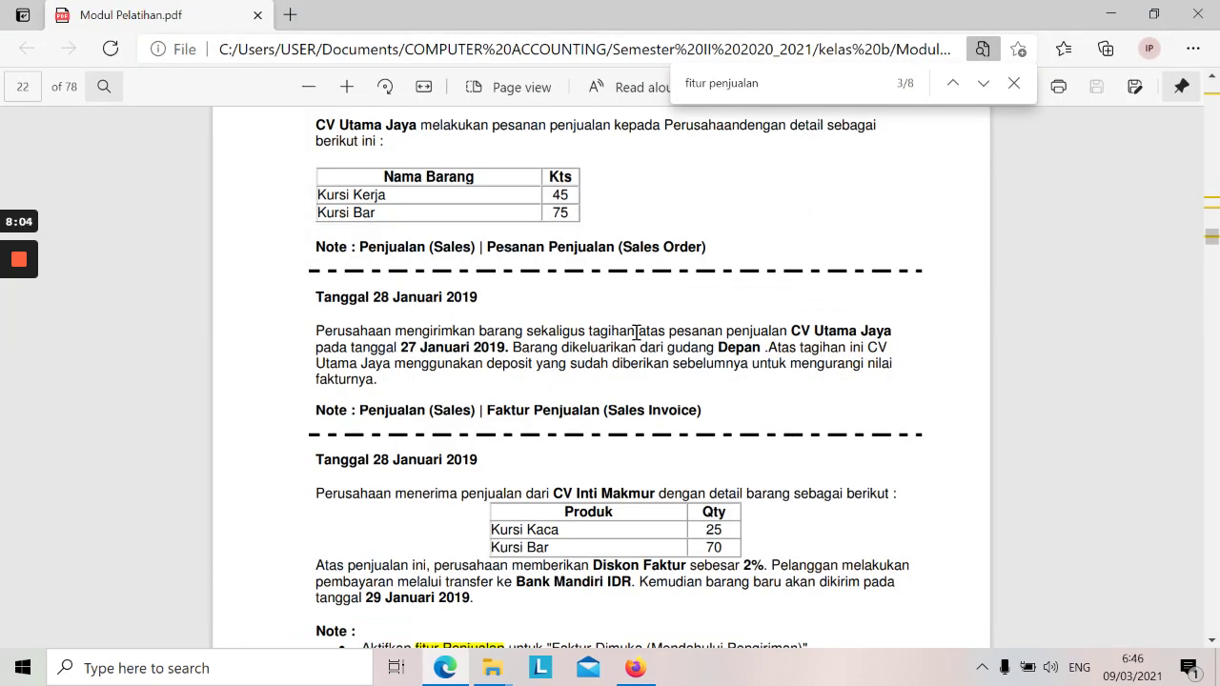
key("alt+Tab")
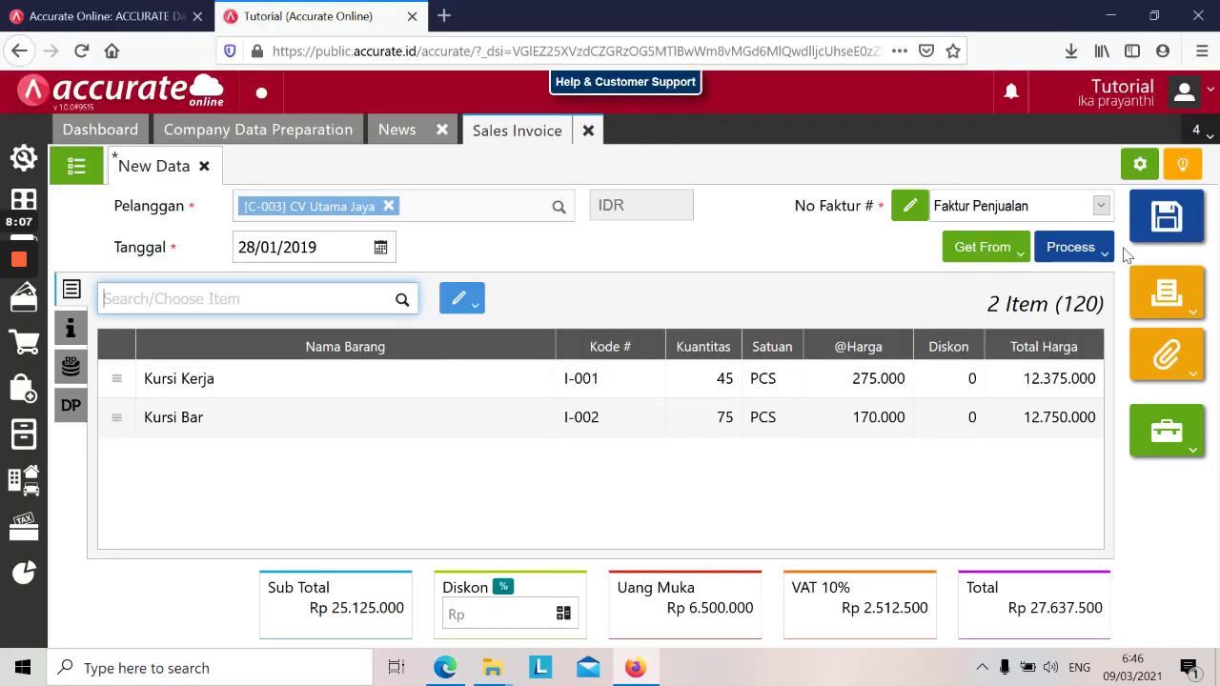
key("alt+Tab")
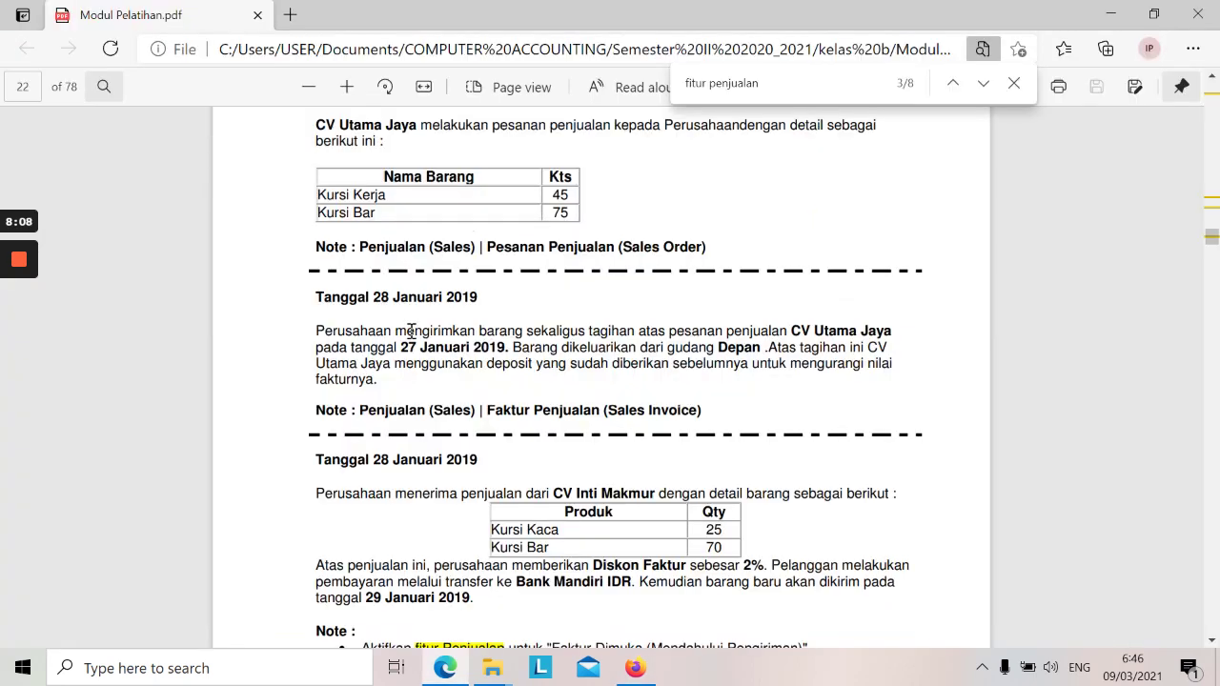
key("alt+Tab")
left_click(1179, 226)
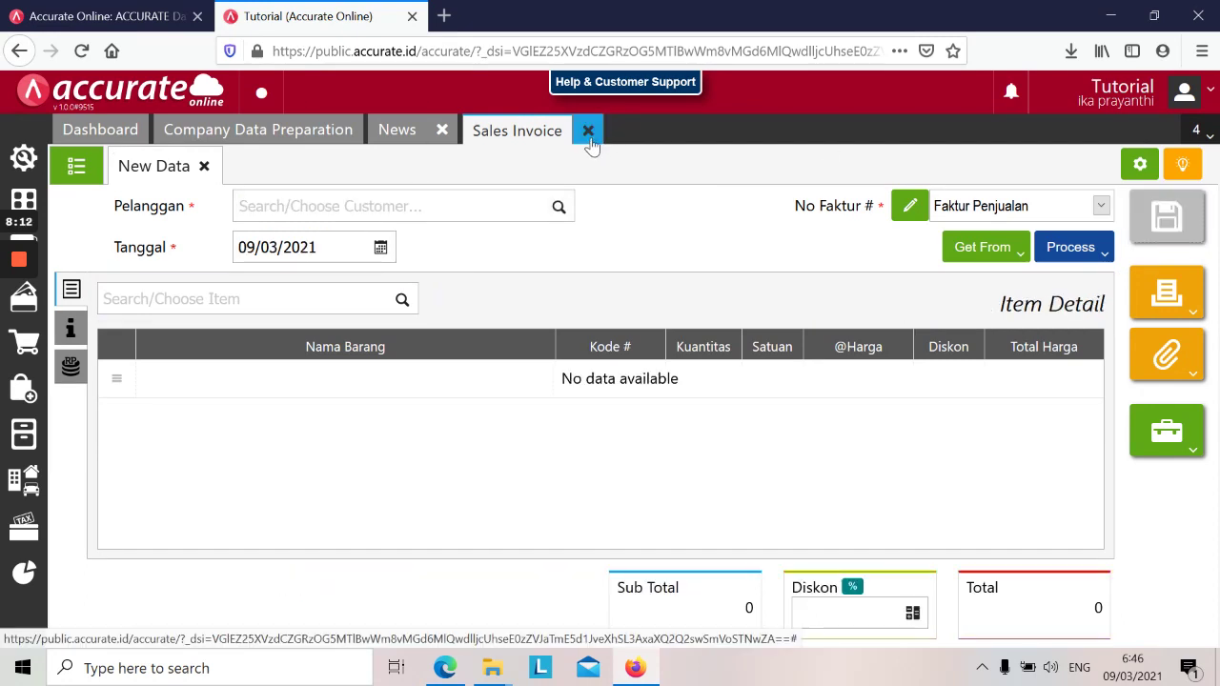
- Read the 28 January 2019 sales task for CV Inti Makmur and its notes in the PDF module
key("alt+Tab")
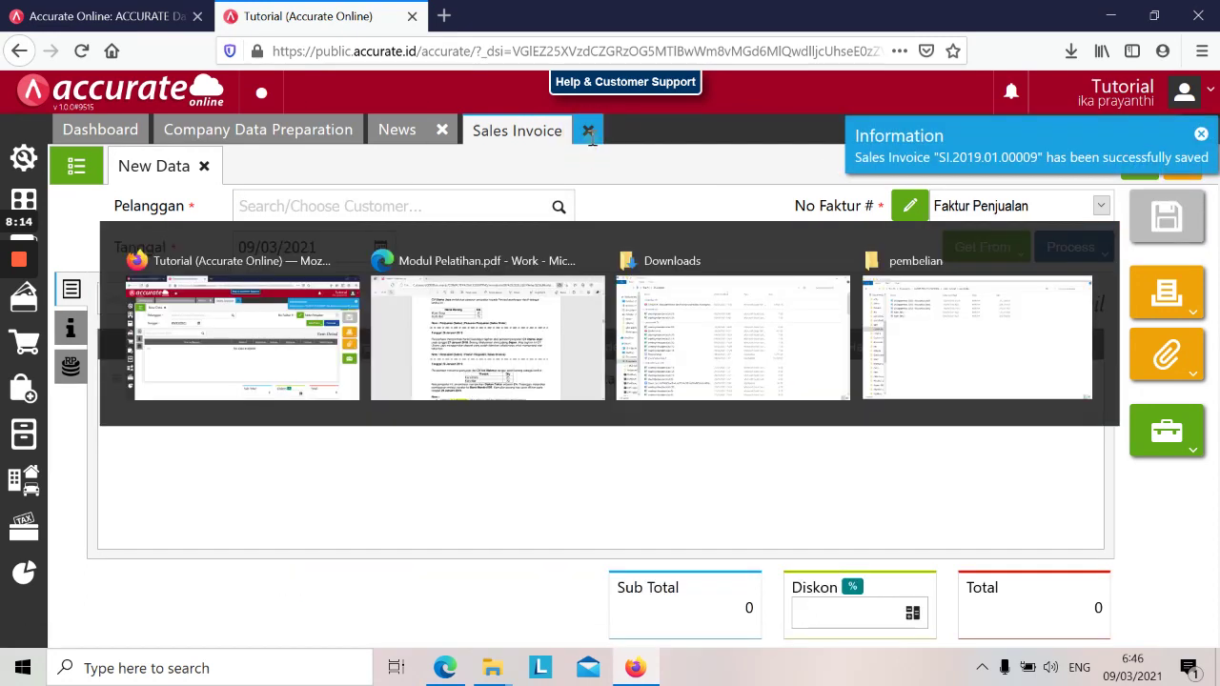
scroll(571, 326, "down", 1)
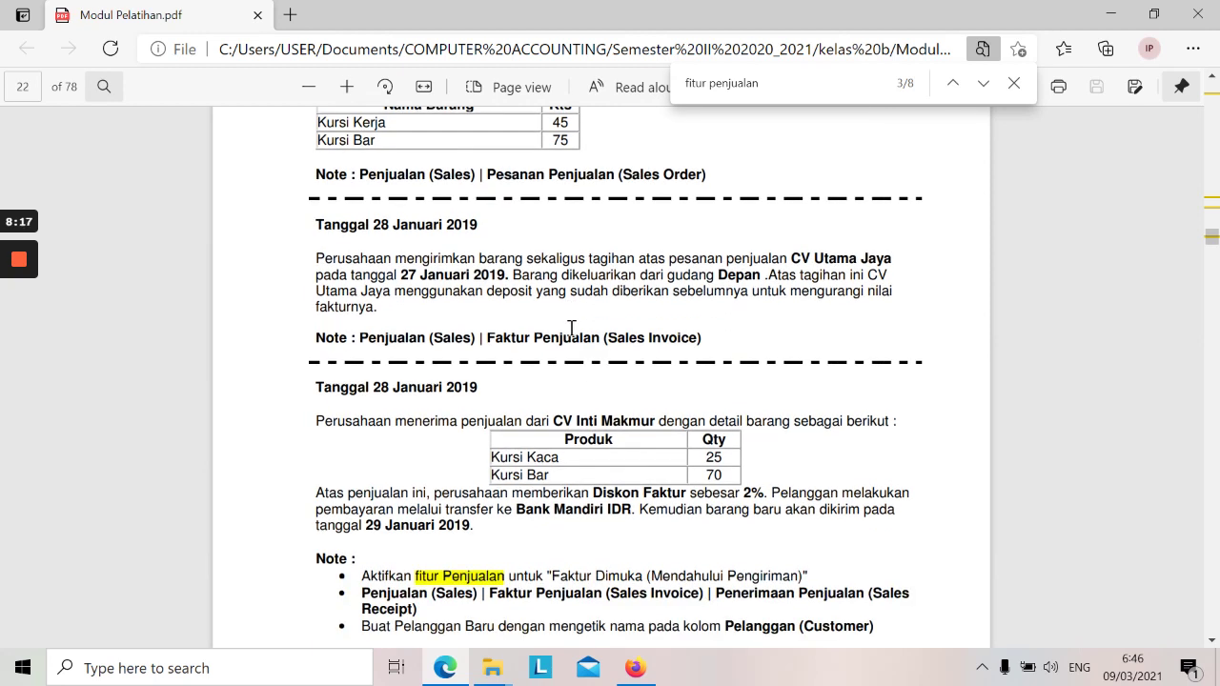
scroll(571, 327, "down", 2)
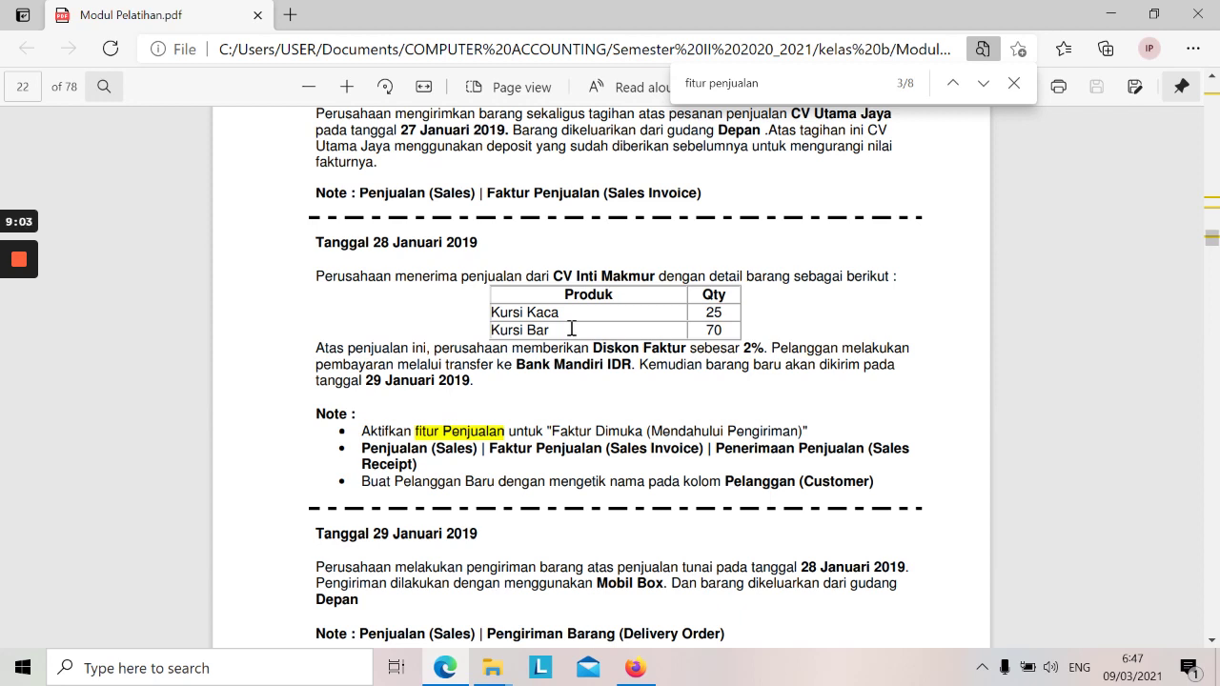
- Open a new Customer form in Accurate Online, review the existing customer list and return to the blank form
key("alt+Tab")
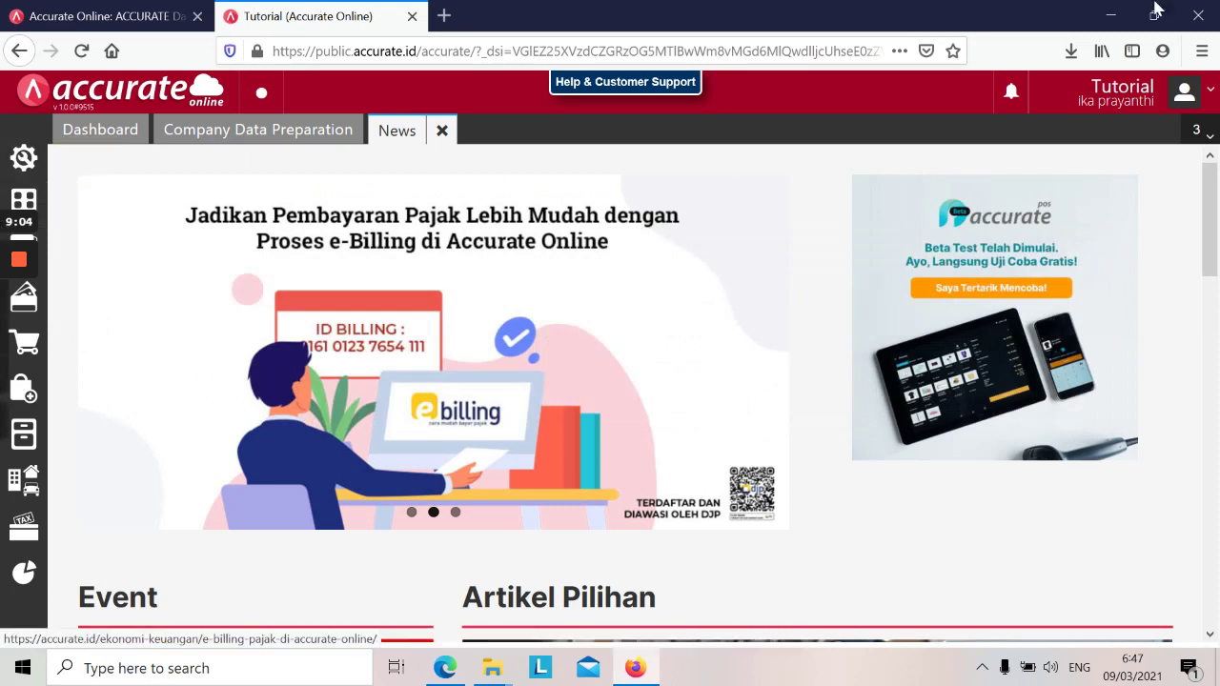
left_click(1155, 15)
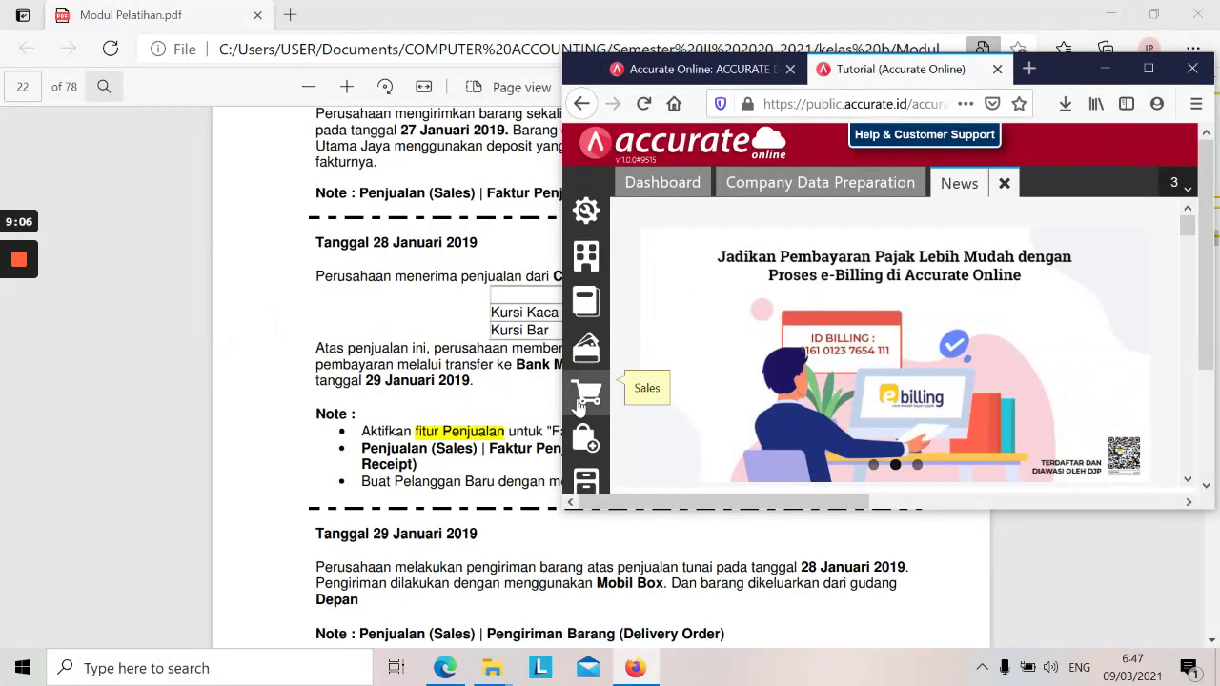
left_click(579, 404)
left_click(812, 415)
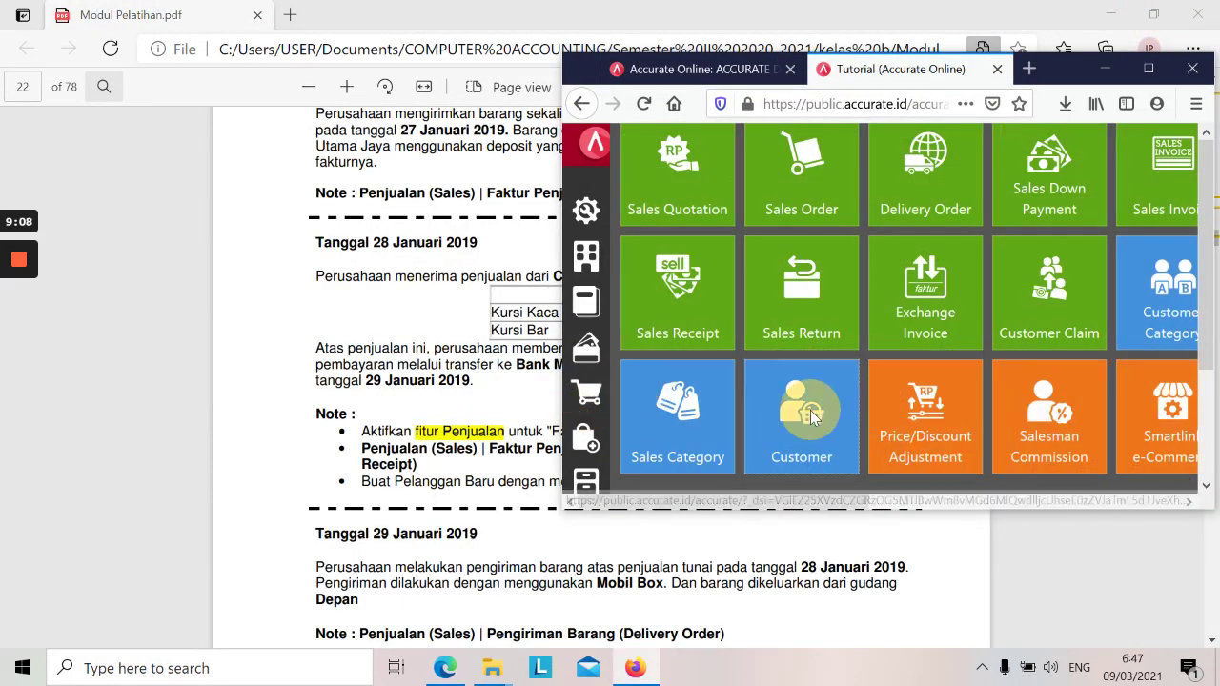
left_click(1149, 67)
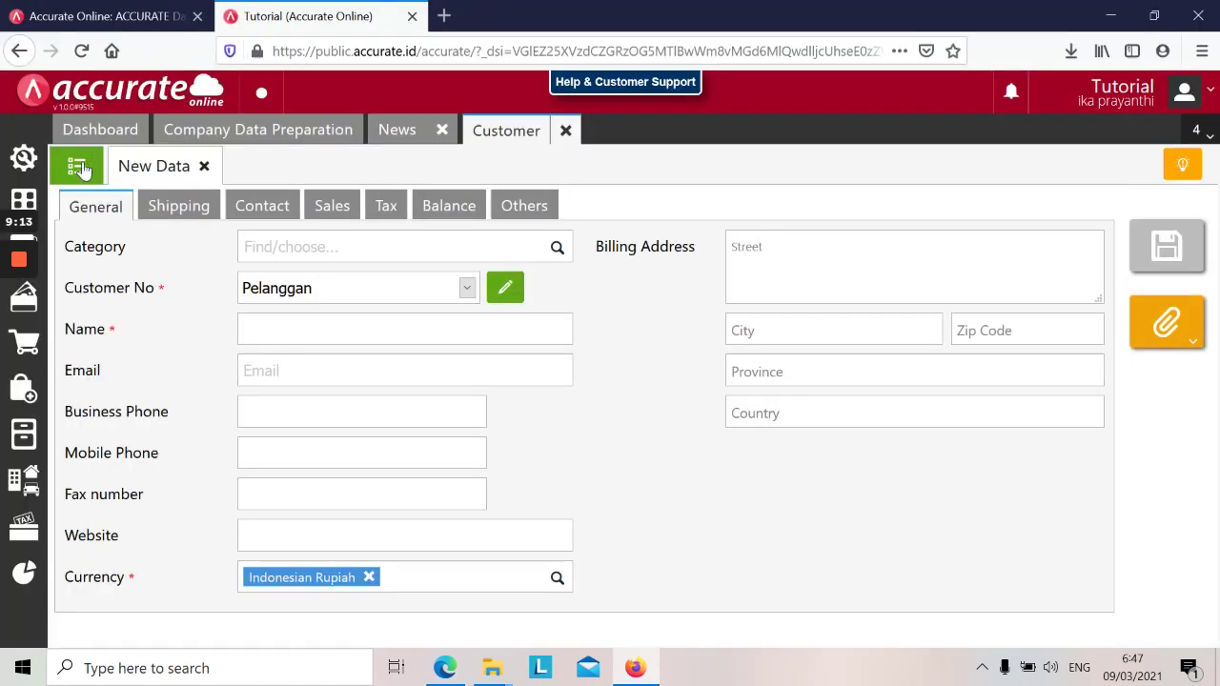
left_click(78, 167)
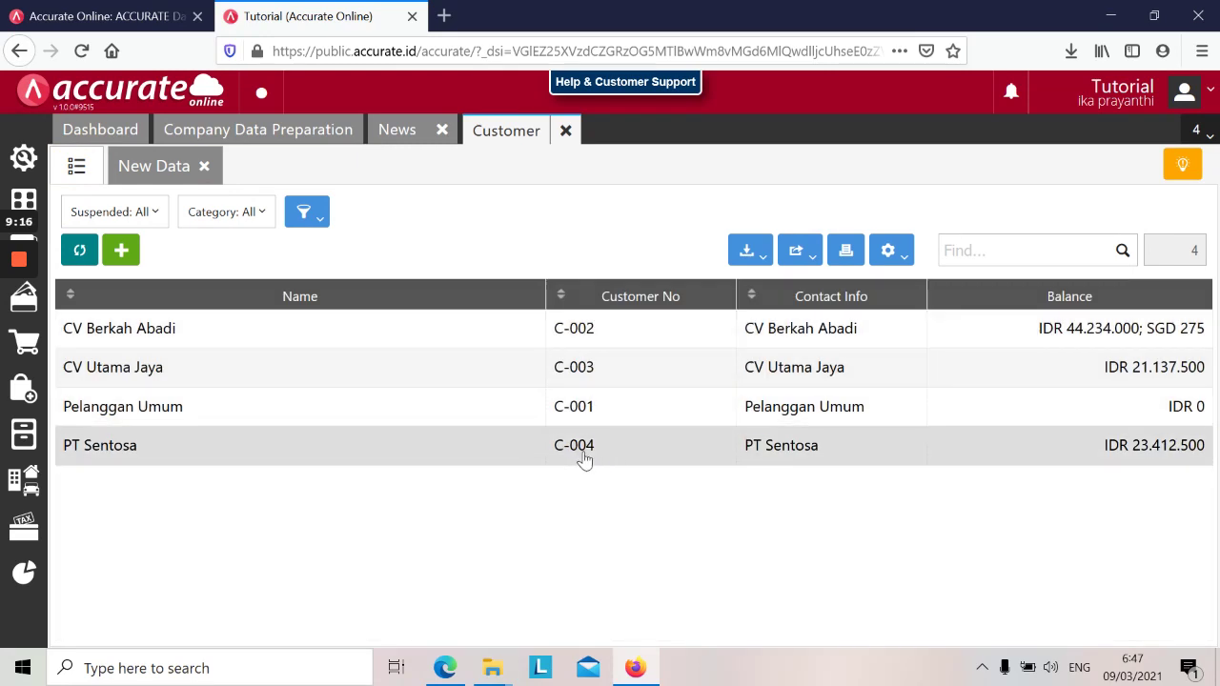
left_click(181, 170)
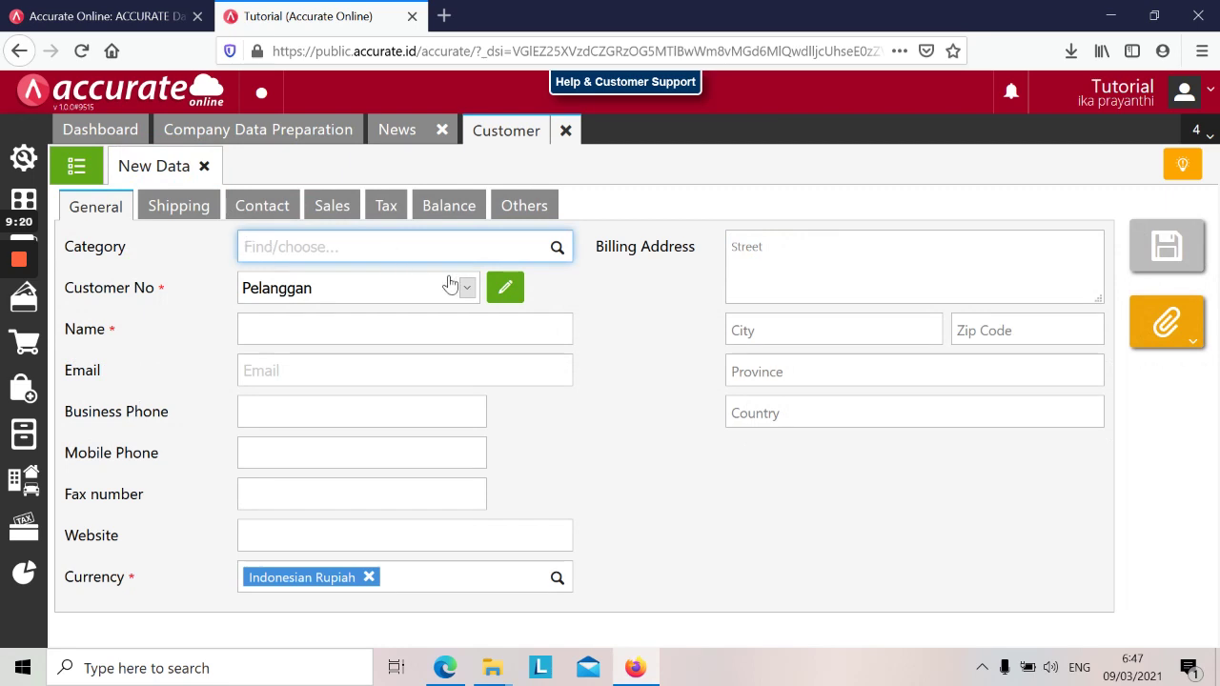
- Enter a manual customer number and the name CV Inti Makmur in the new Customer form, and save the customer
left_click(504, 289)
left_click(349, 289)
type("C-005")
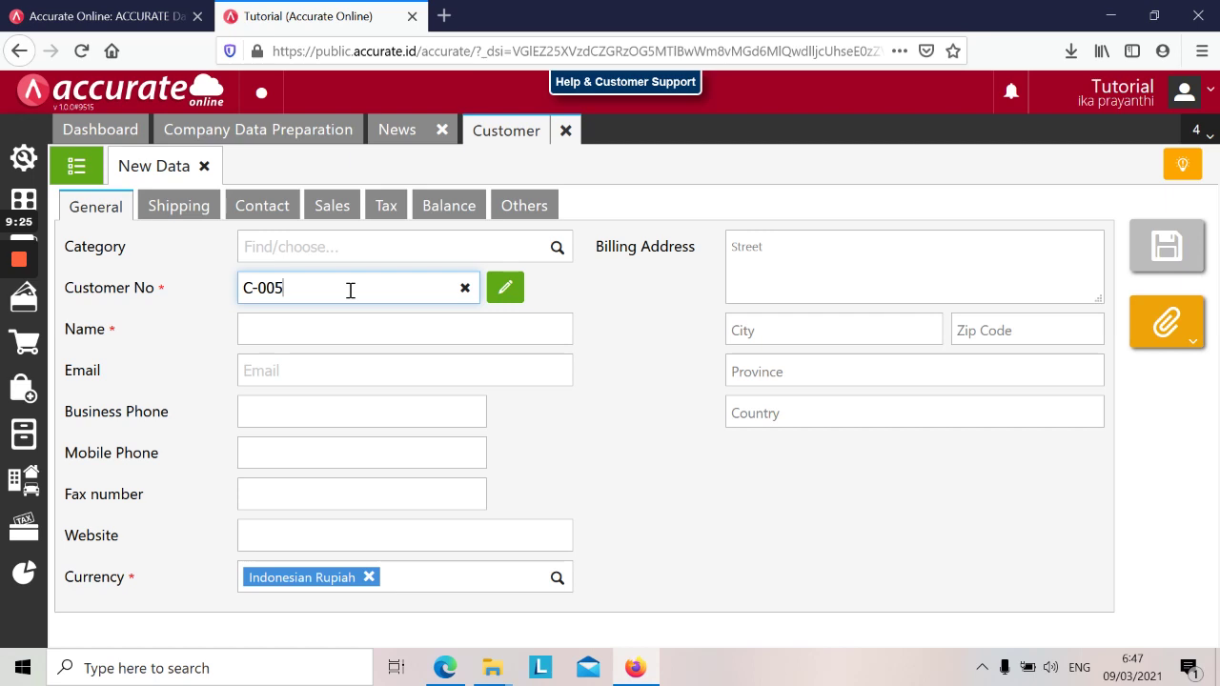
left_click(359, 320)
type("CV Inti Makmur")
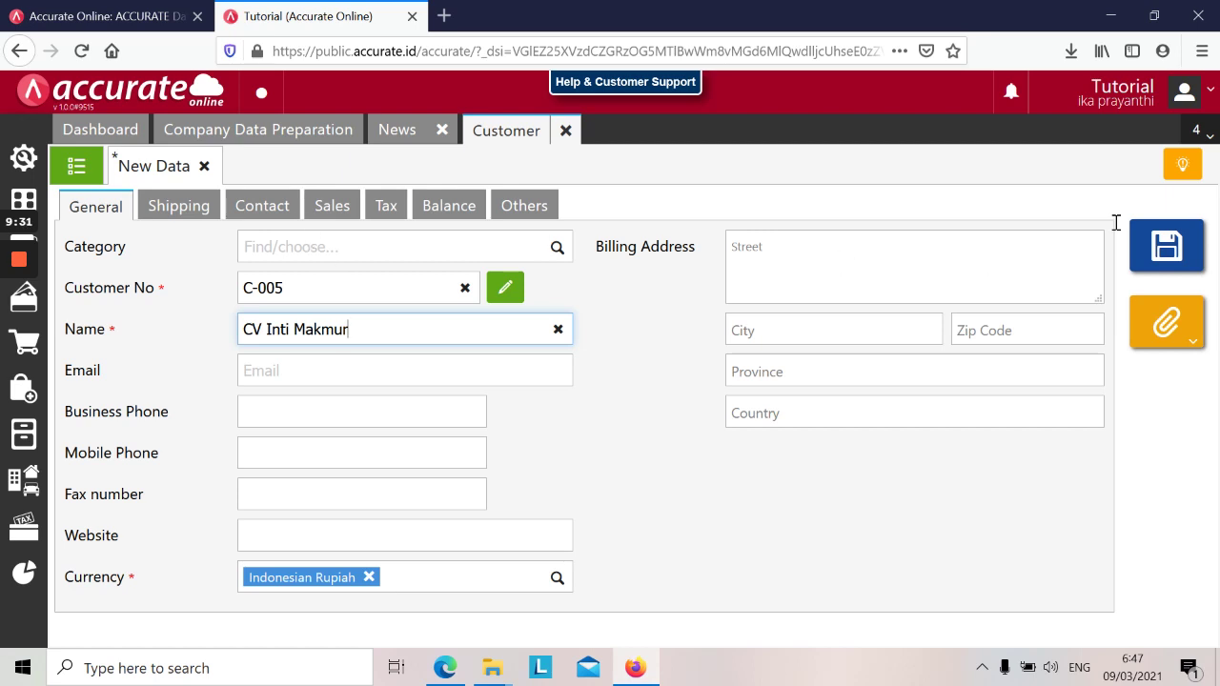
left_click(1173, 250)
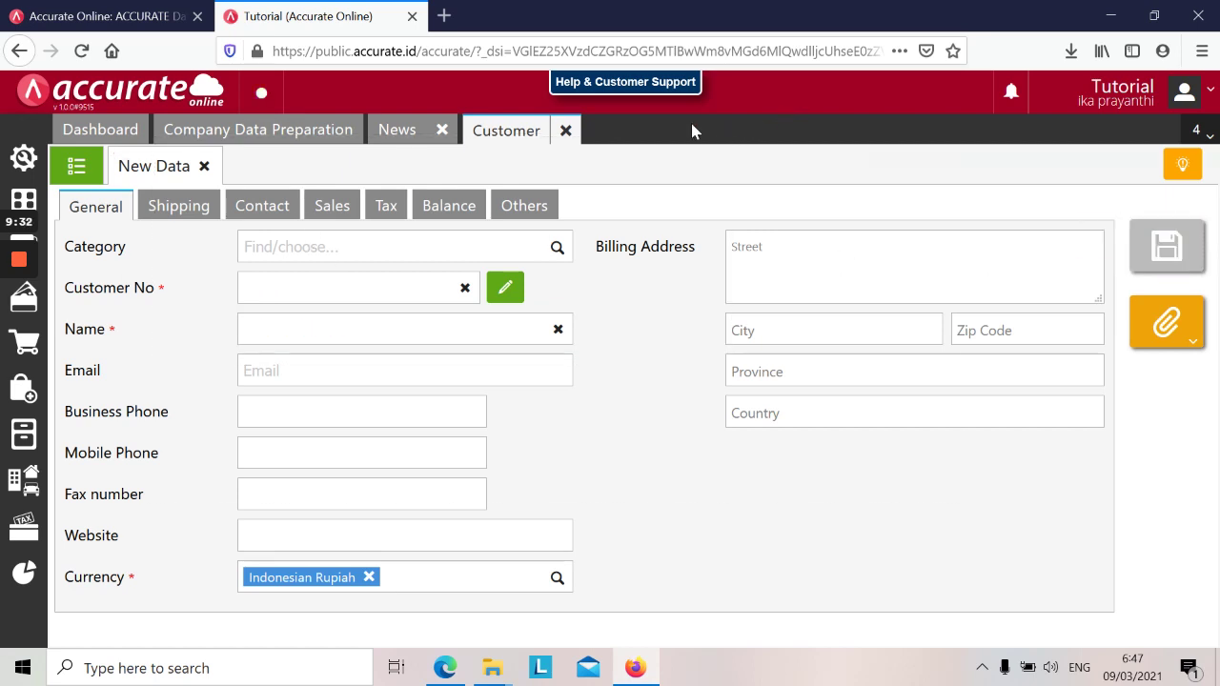
- Check the 28 January 2019 task in the PDF module, close the Customer form and open a new Sales Invoice form
key("alt+Tab")
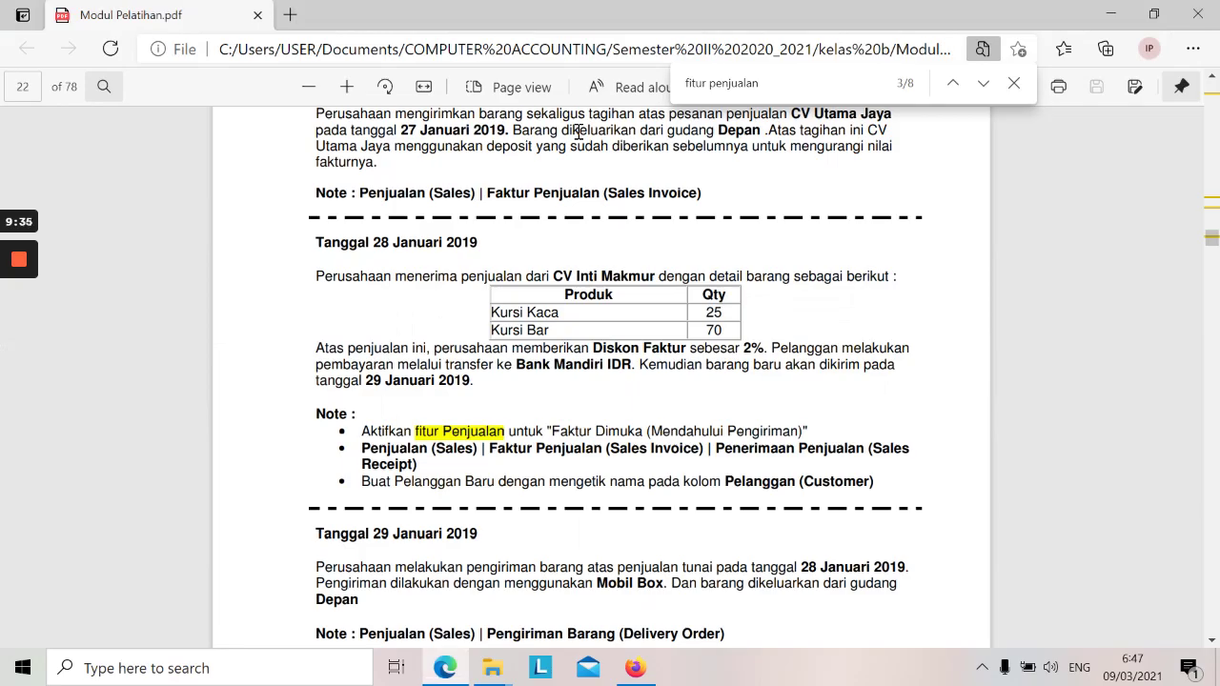
key("alt+Tab")
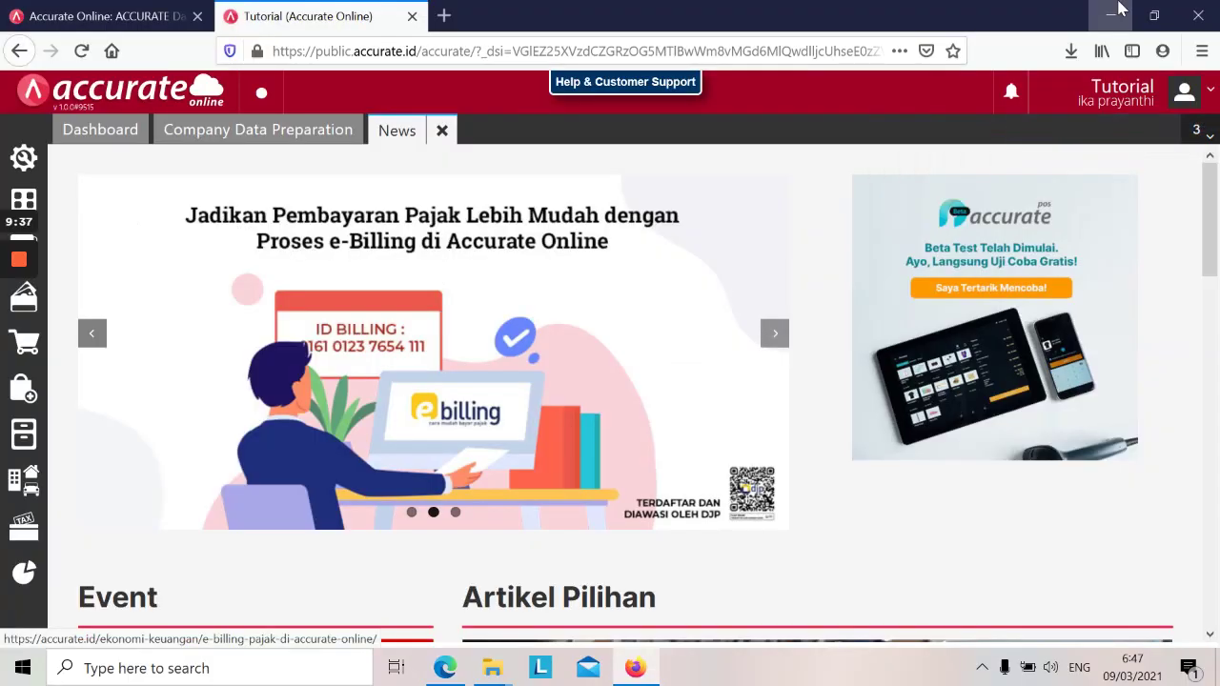
left_click(1152, 19)
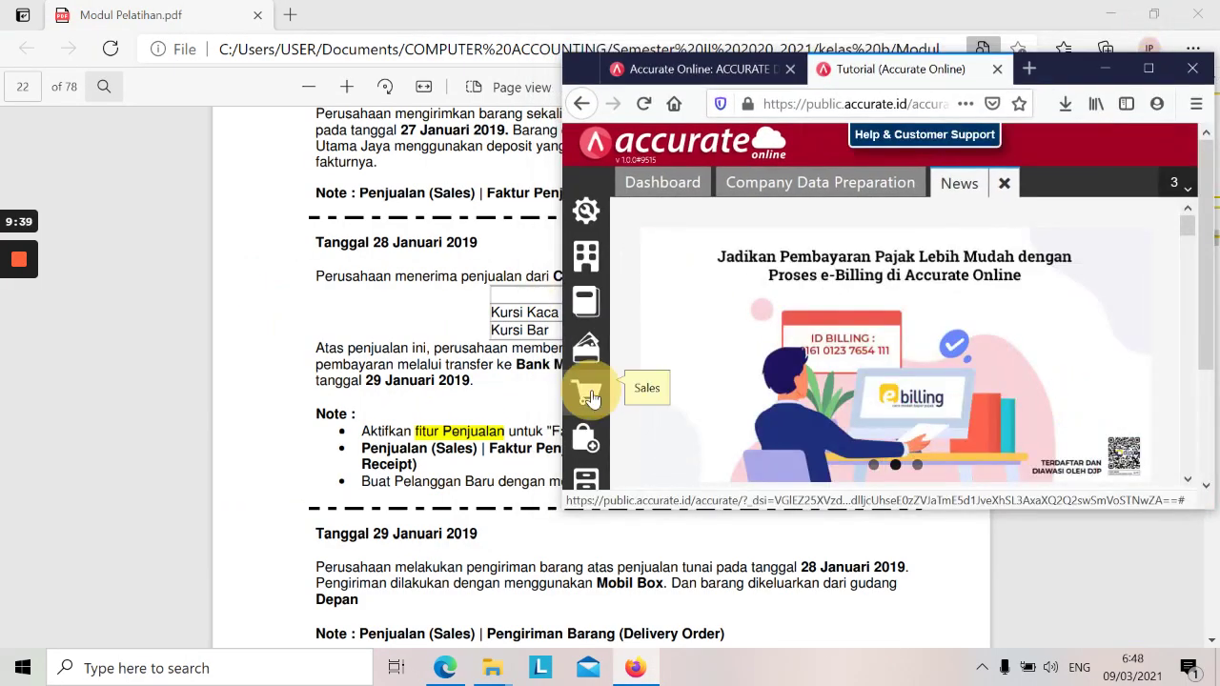
left_click(586, 392)
left_click(1166, 196)
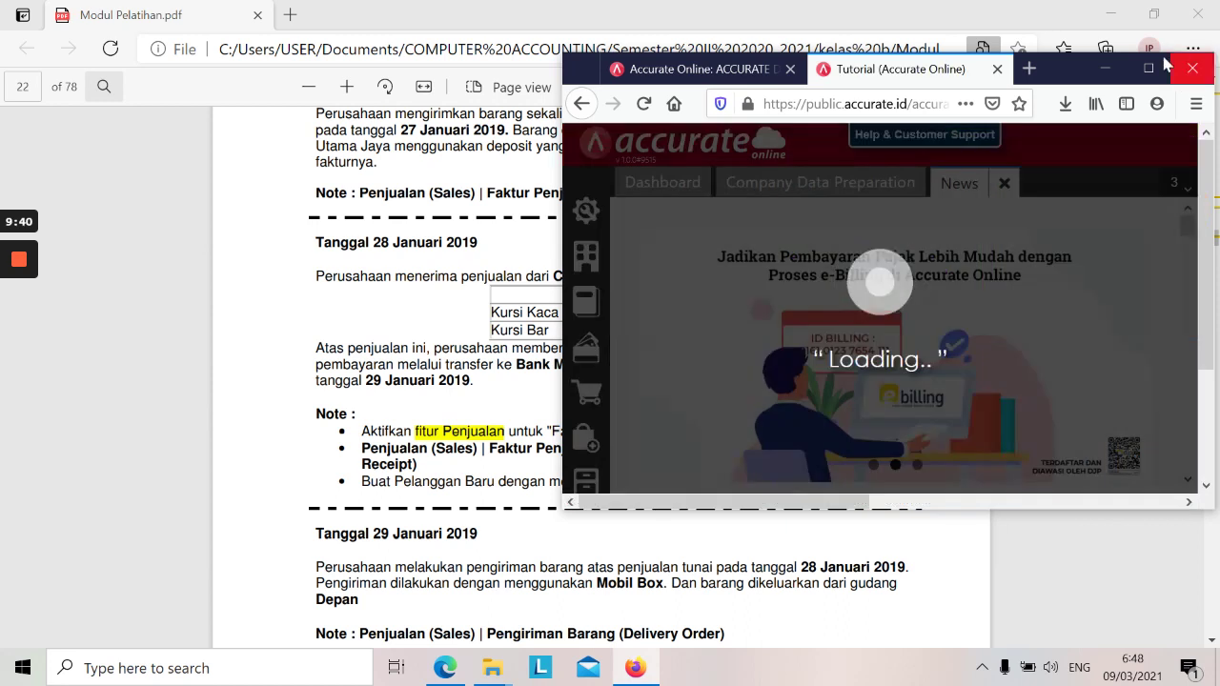
left_click(1150, 69)
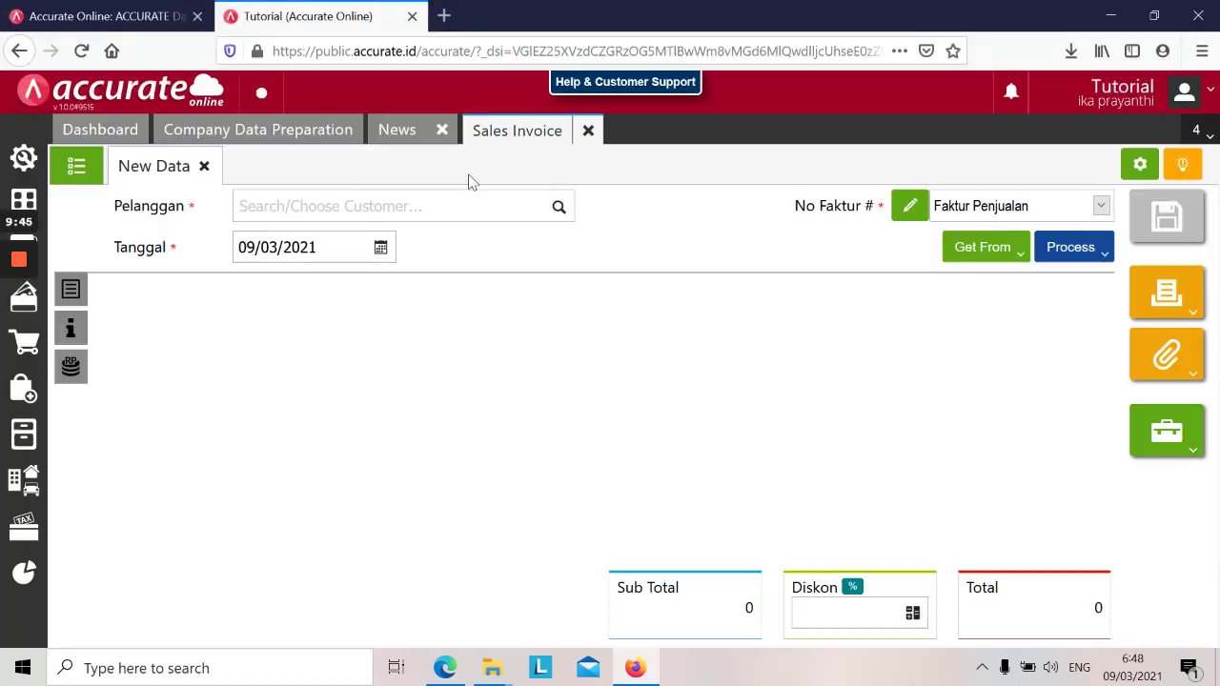
- Set the sales invoice's customer to CV Inti Makmur and its date to 28/01/2019
left_click(387, 206)
type("inti")
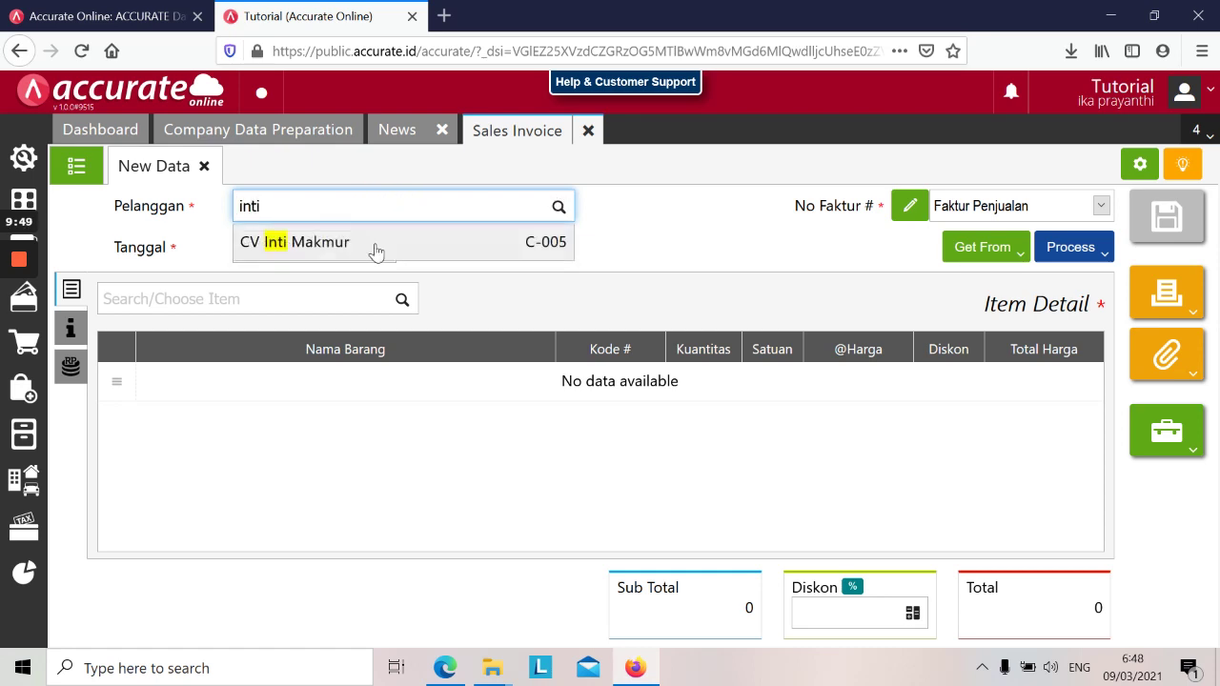
left_click(377, 246)
key("alt+Tab")
key("alt+Tab")
left_click(331, 250)
type("28/01/201")
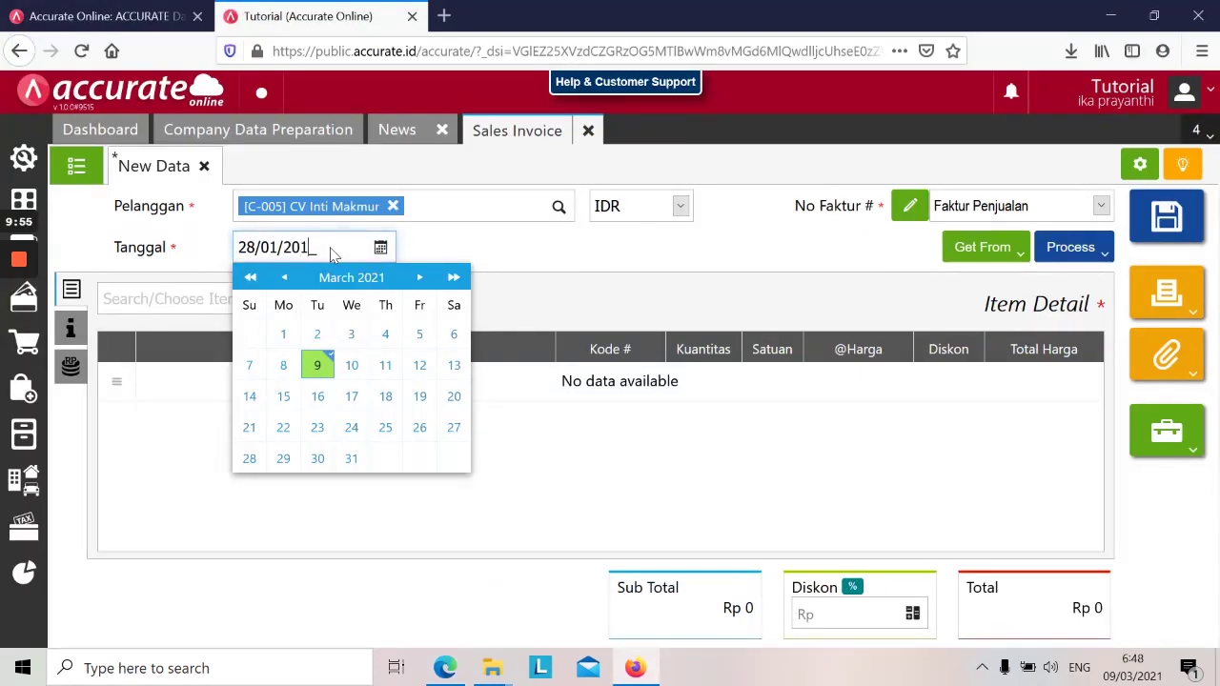
type("9")
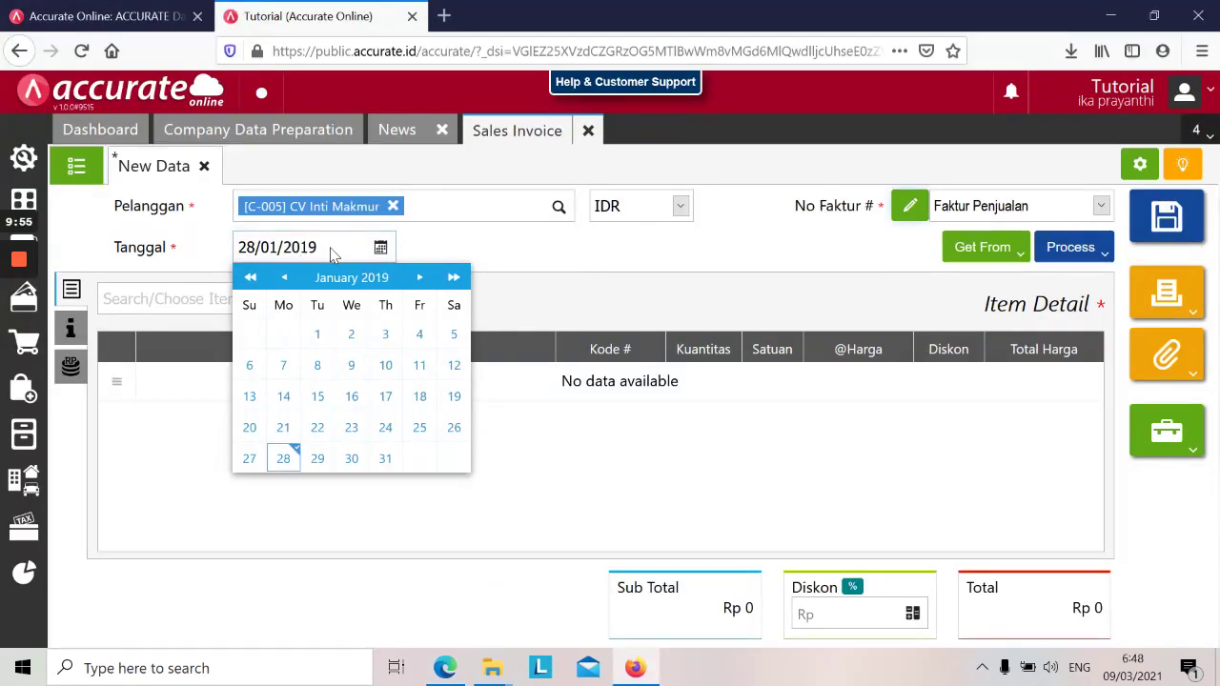
left_click(284, 458)
- Look up the first product in the PDF module and select Kursi Kaca as an invoice item
left_click(254, 305)
key("alt+Tab")
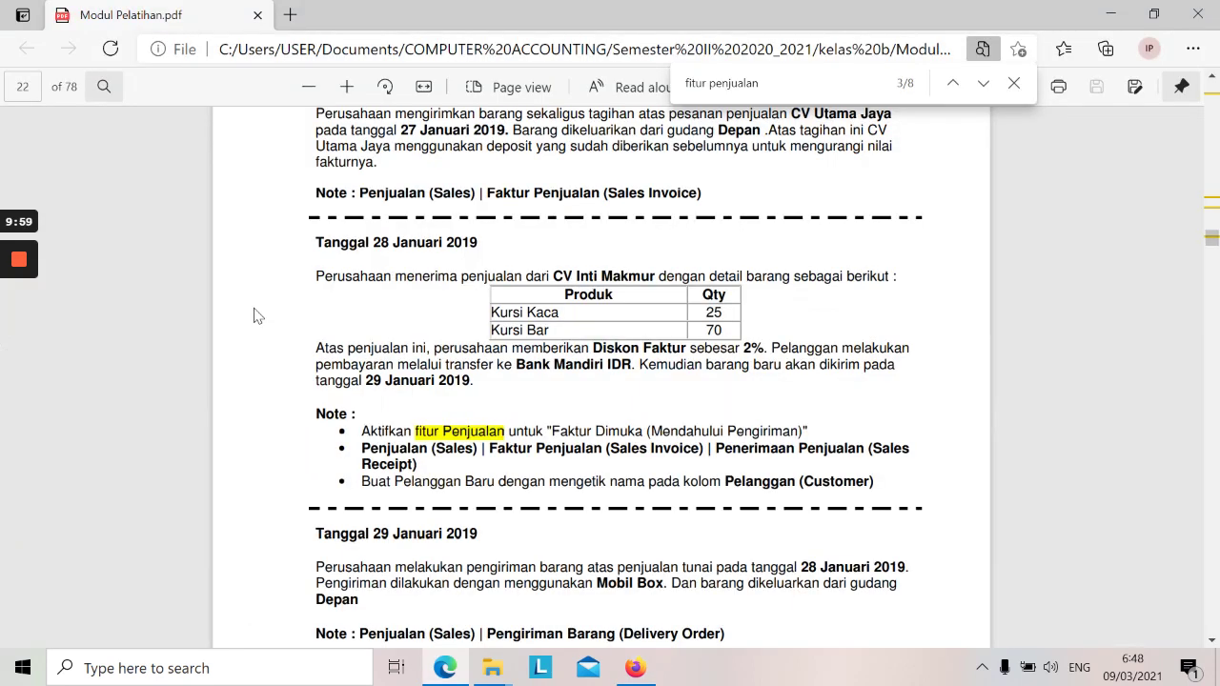
key("alt+Tab")
type("kursi kaca")
left_click(229, 414)
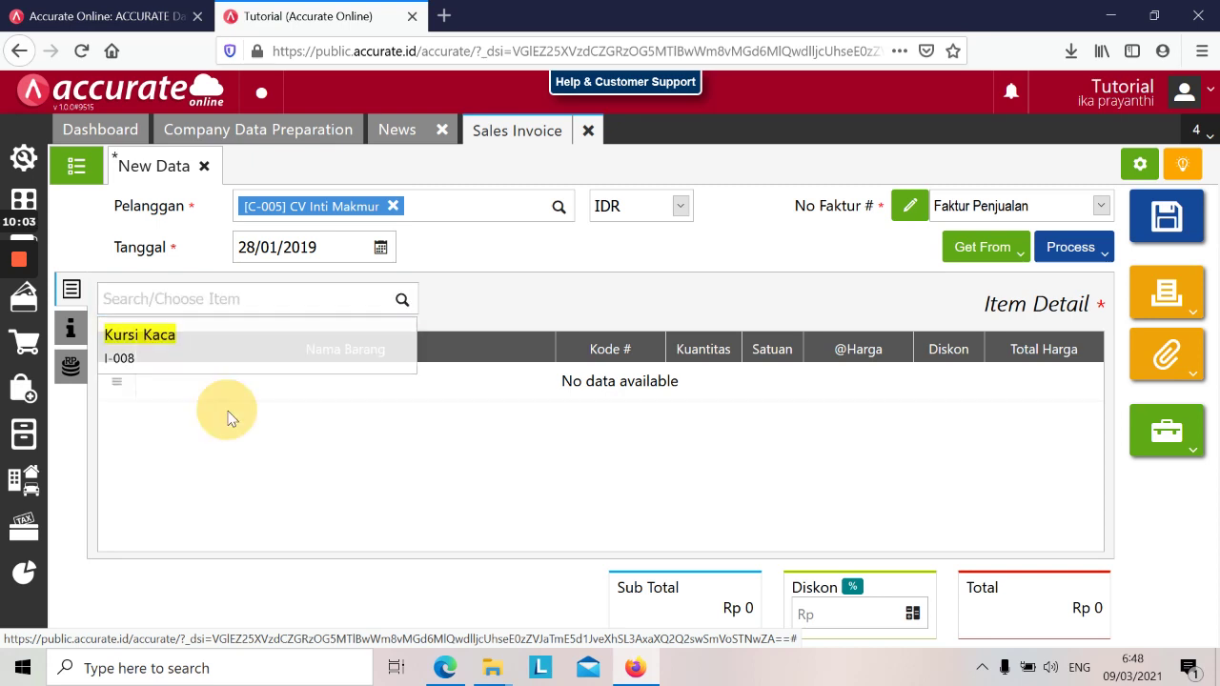
key("alt+Tab")
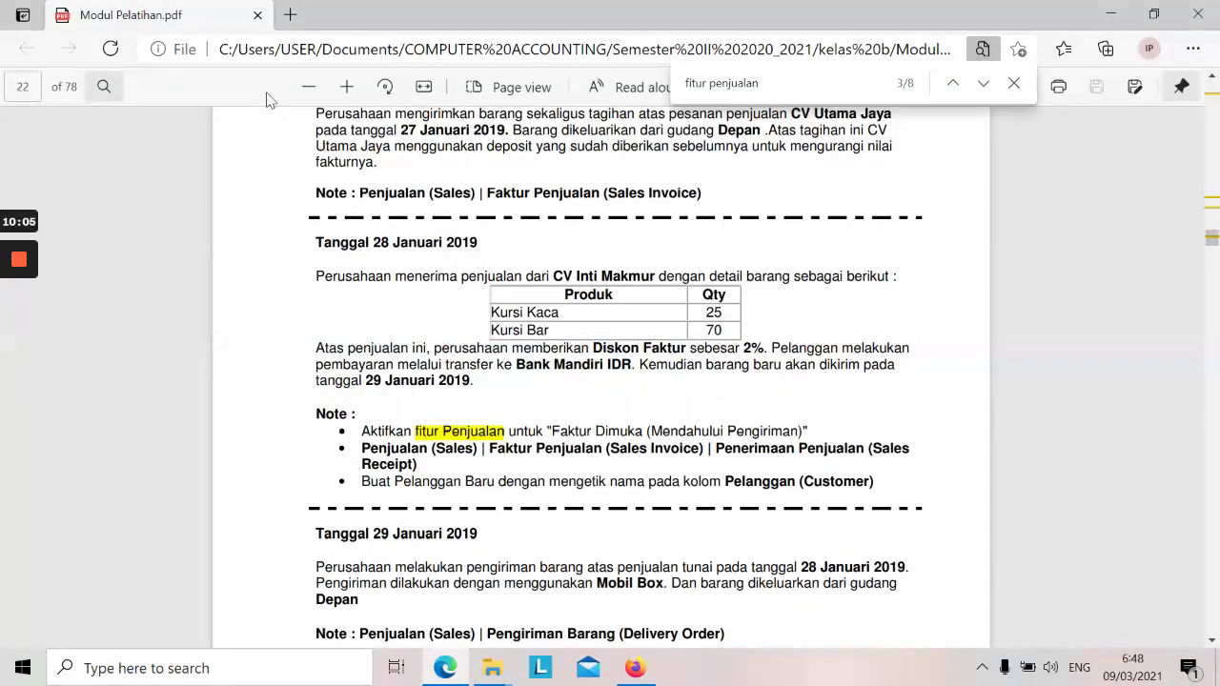
key("alt+Tab")
type("k")
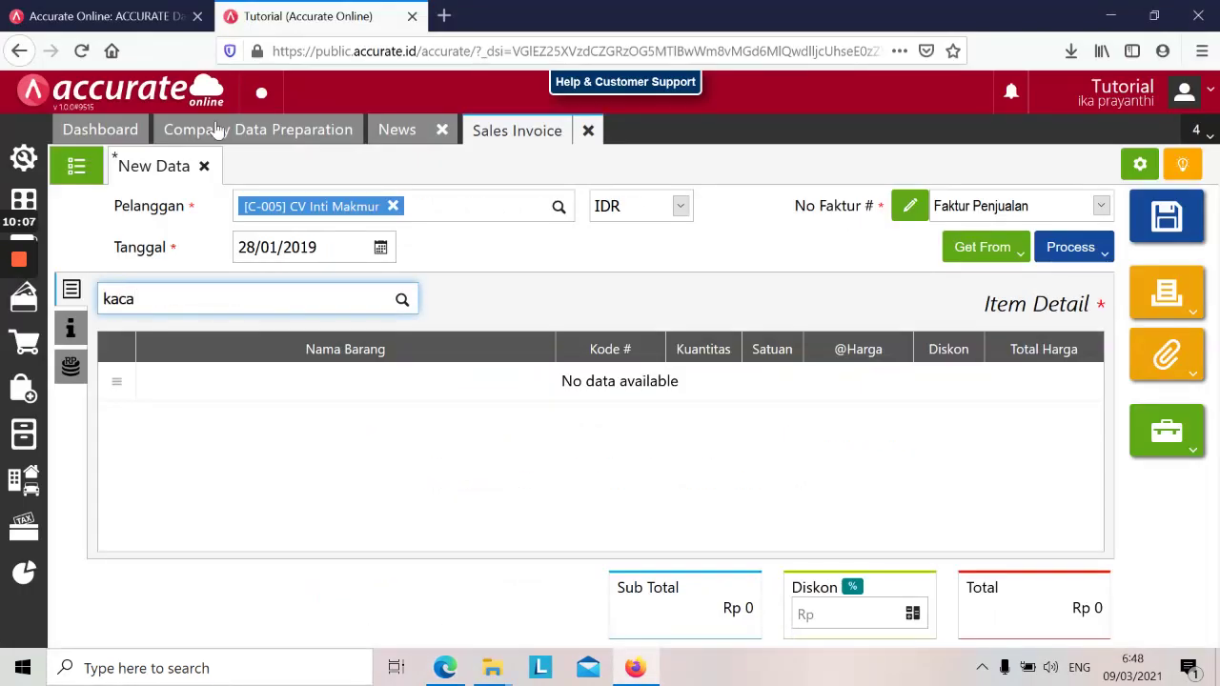
type("aca")
left_click(187, 345)
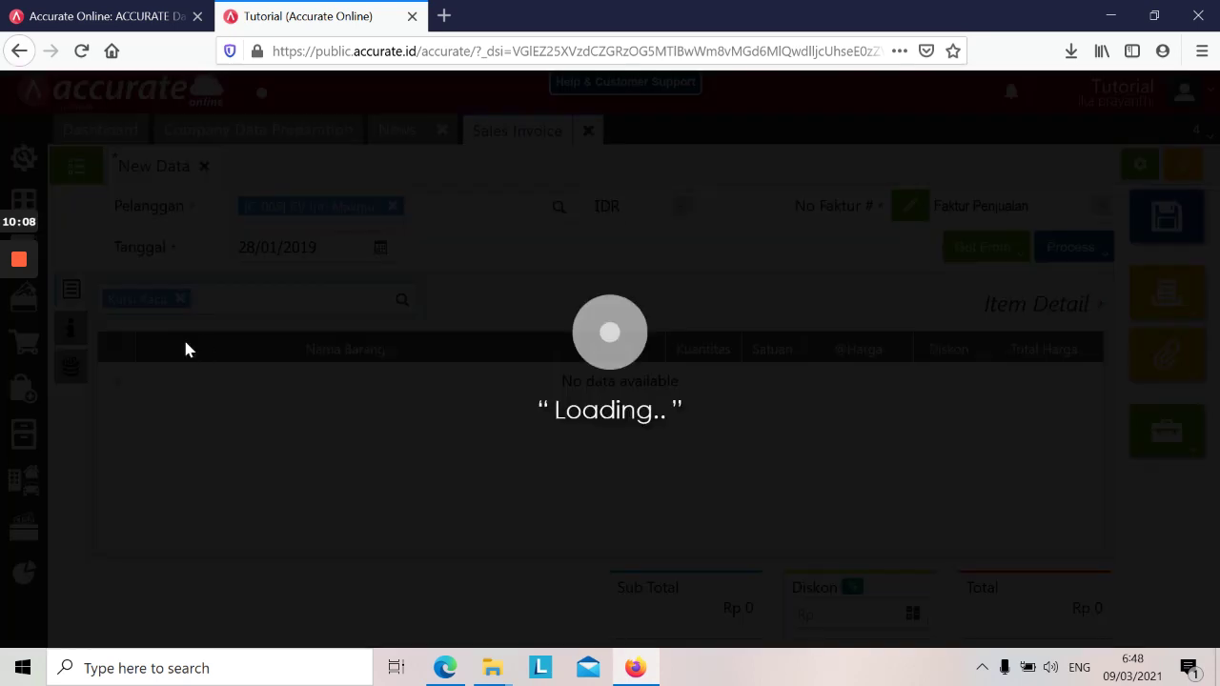
- Set the Kursi Kaca quantity to 25 PCS and add the item to the invoice
key("alt+Tab")
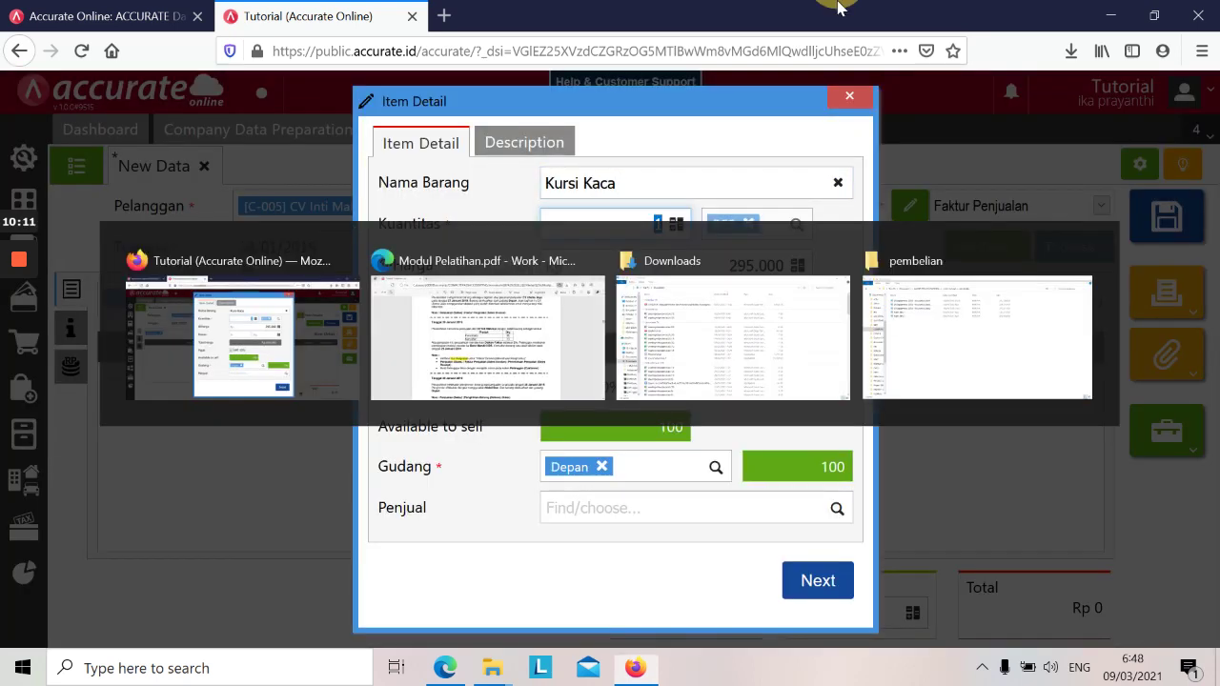
key("alt+Tab")
type("25")
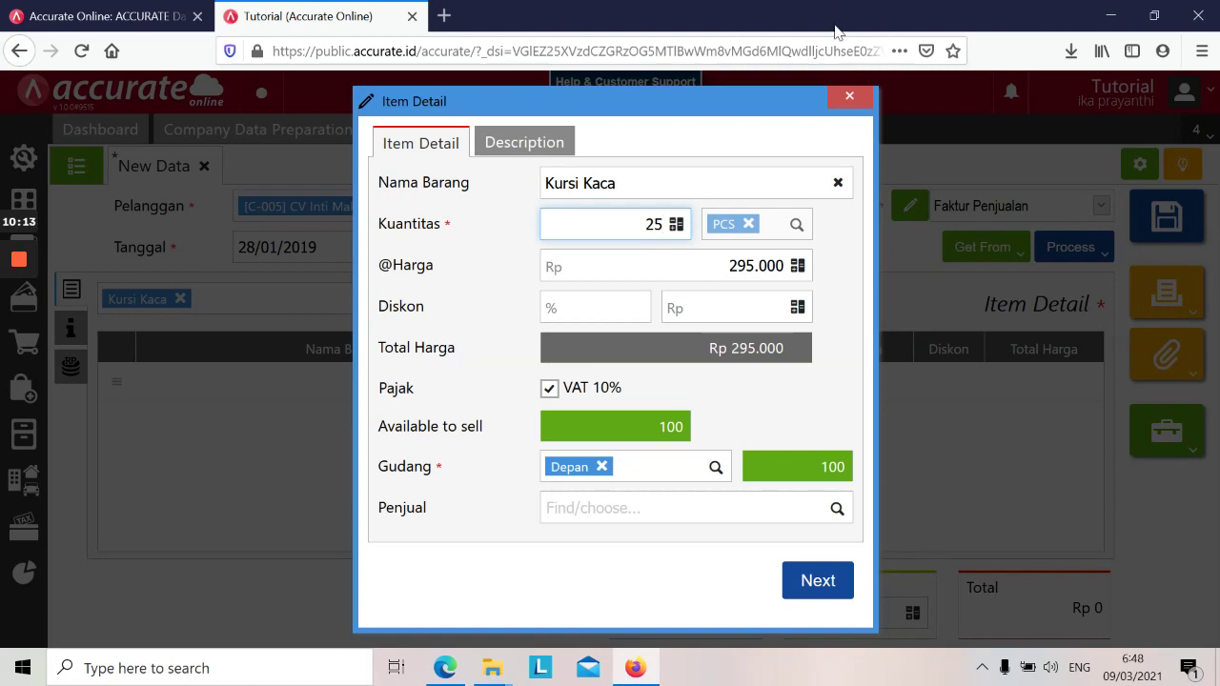
left_click(811, 595)
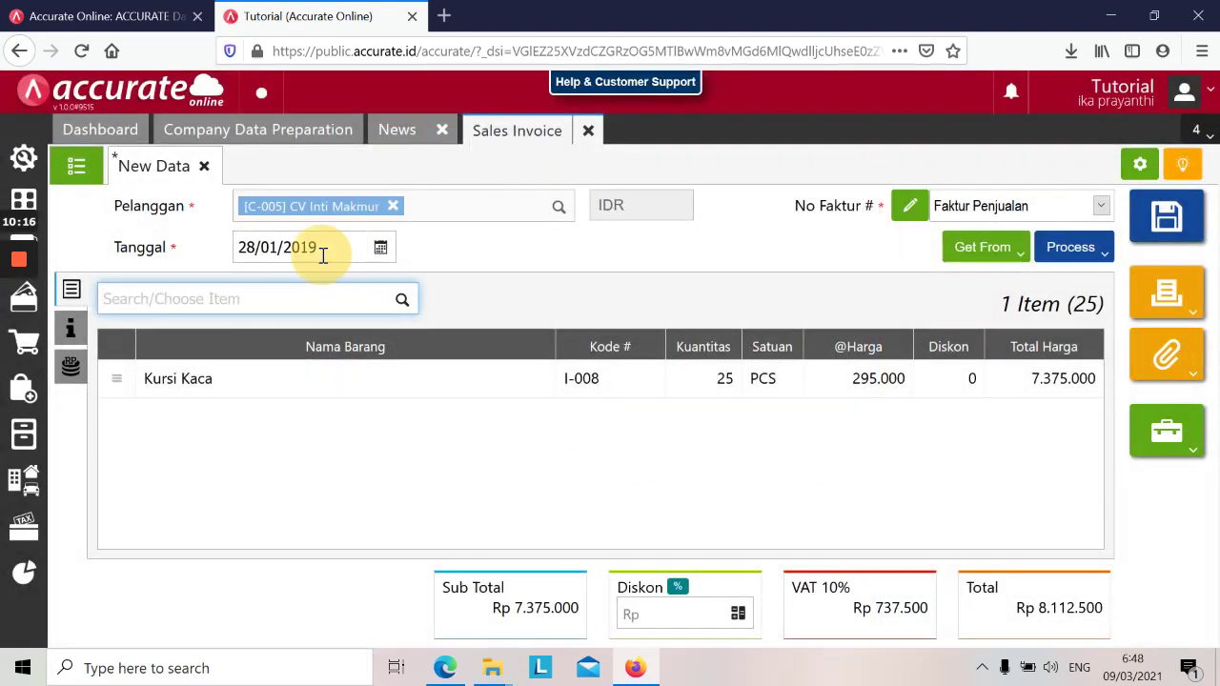
- Add Kursi Bar to the invoice with a quantity of 70 PCS
key("alt+Tab")
key("alt+Tab")
type("ba")
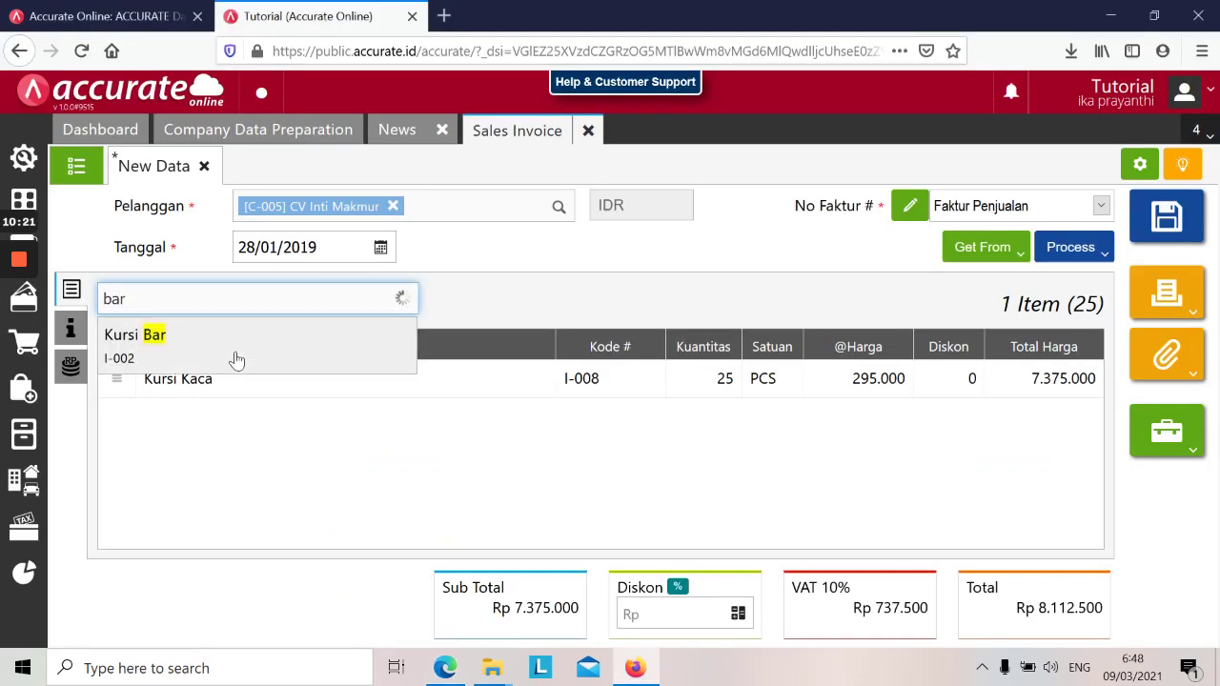
left_click(236, 359)
left_click(664, 238)
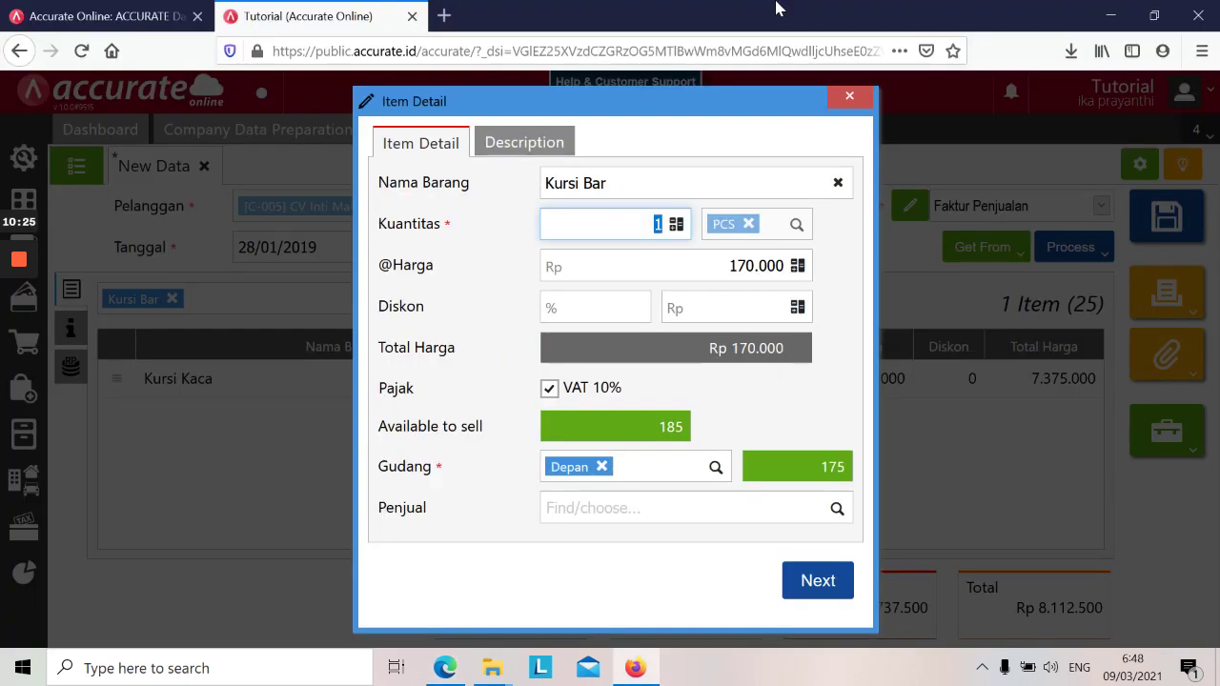
left_click(817, 581)
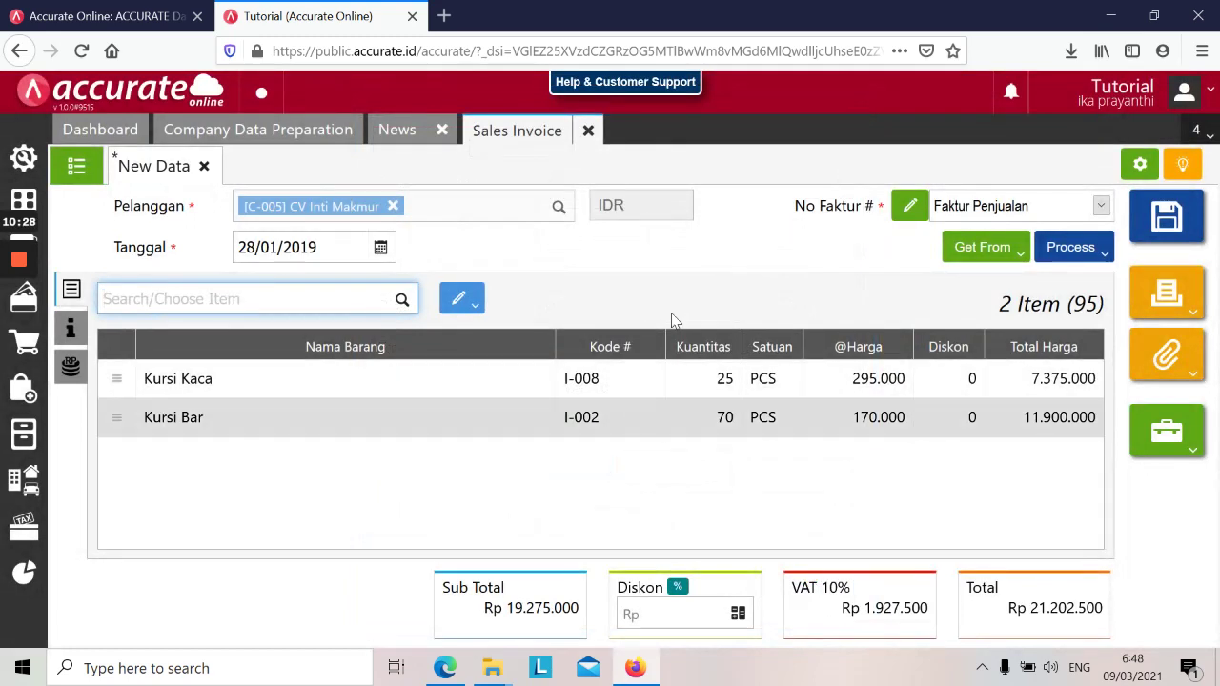
- Check the discount in the PDF module and apply a 2% discount to the whole sales invoice
key("alt+Tab")
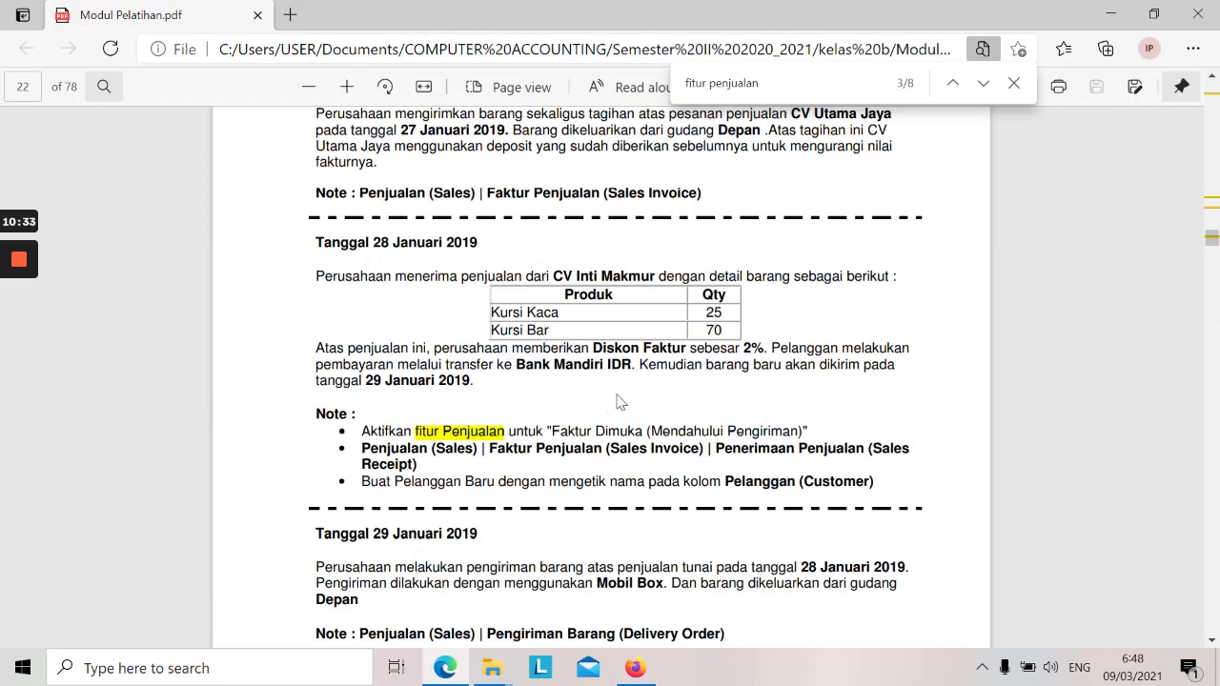
key("alt+Tab")
left_click(680, 590)
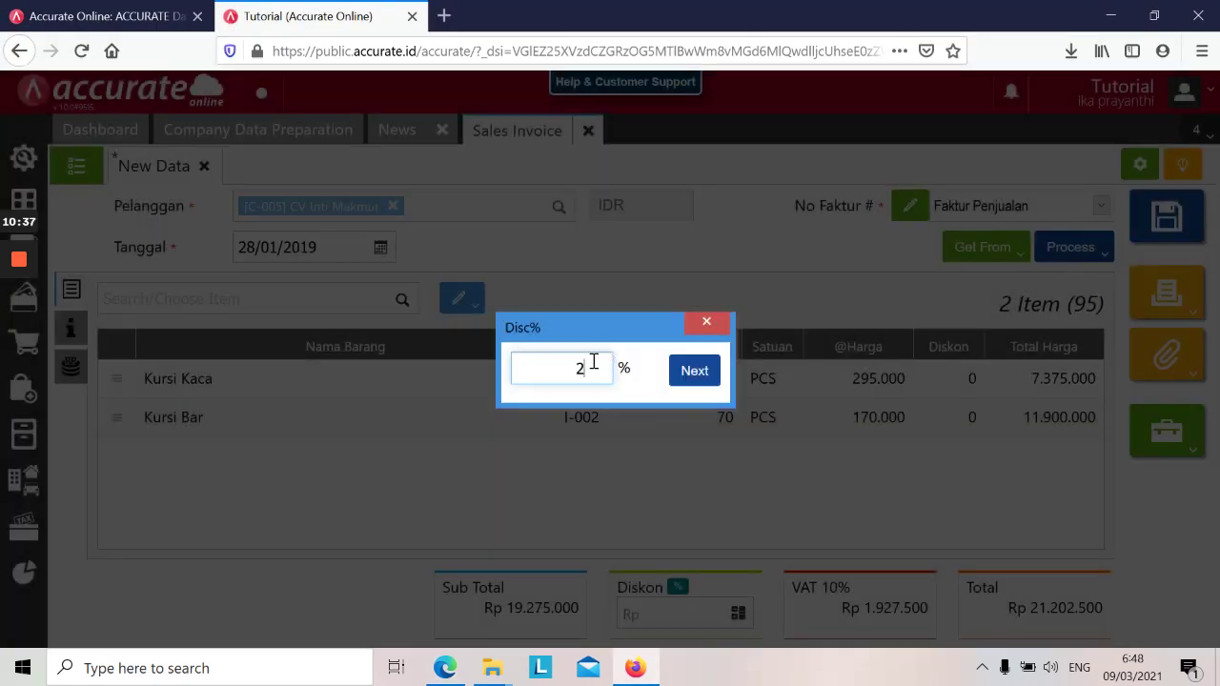
type("2")
left_click(695, 371)
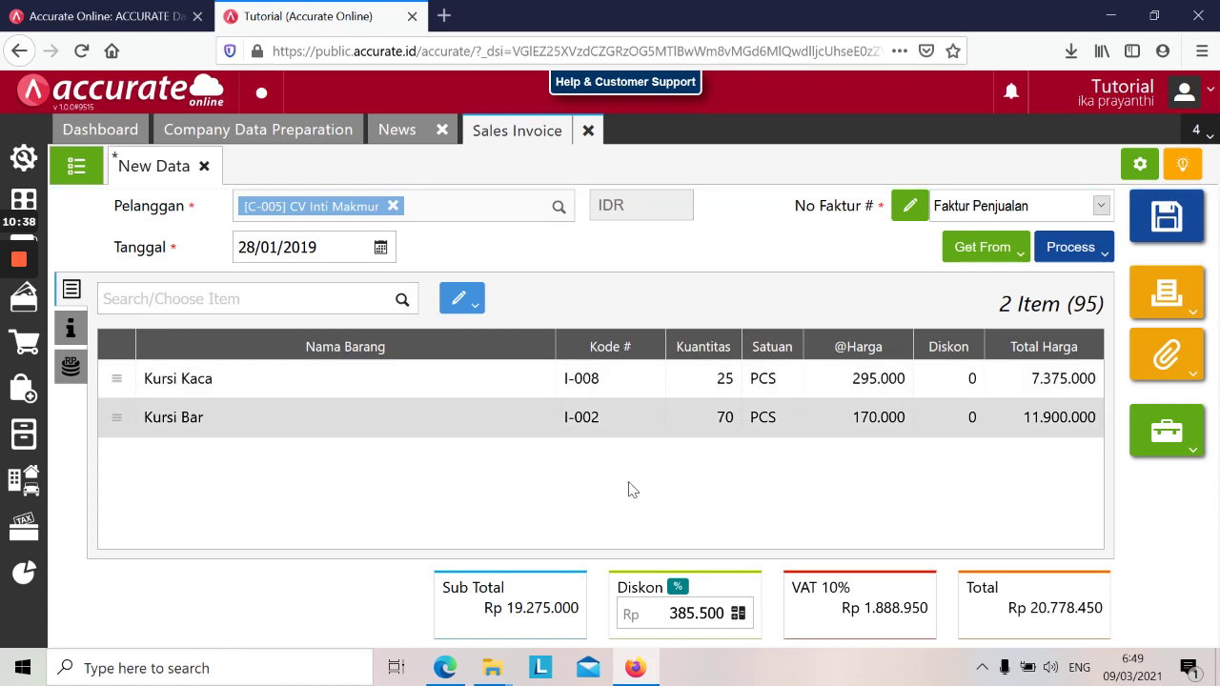
- Mark the sale as a reverse invoice preceding delivery in the additional info, and return to the item details
key("alt+Tab")
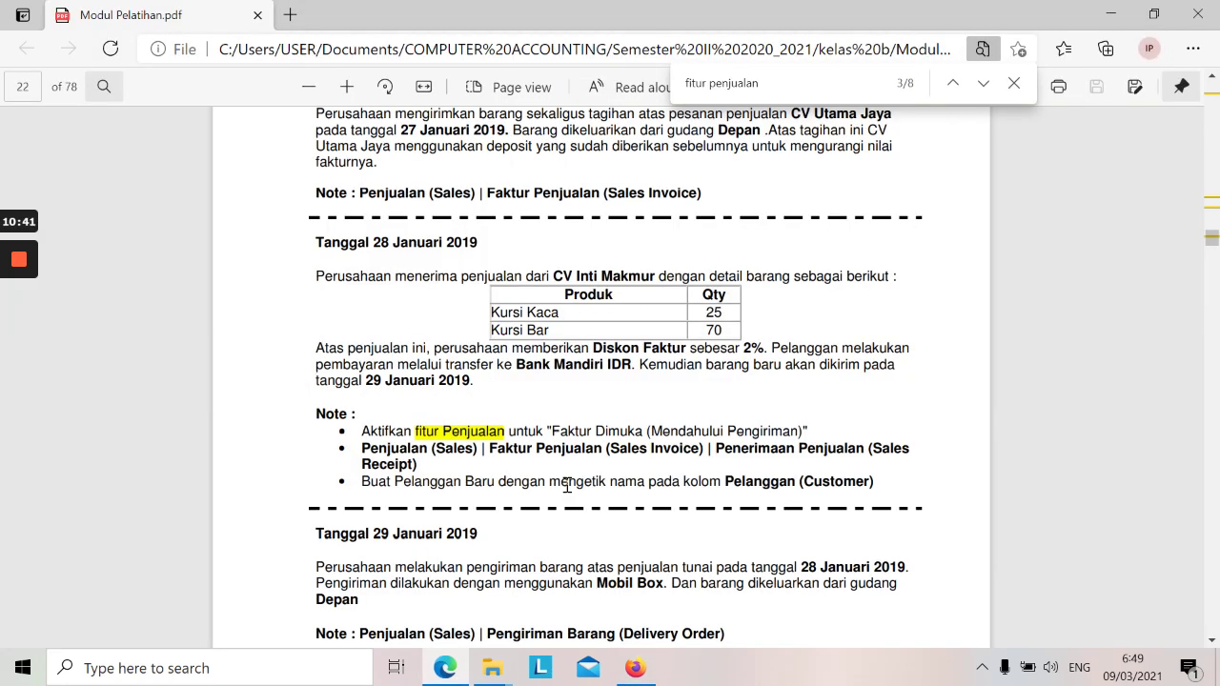
key("alt+Tab")
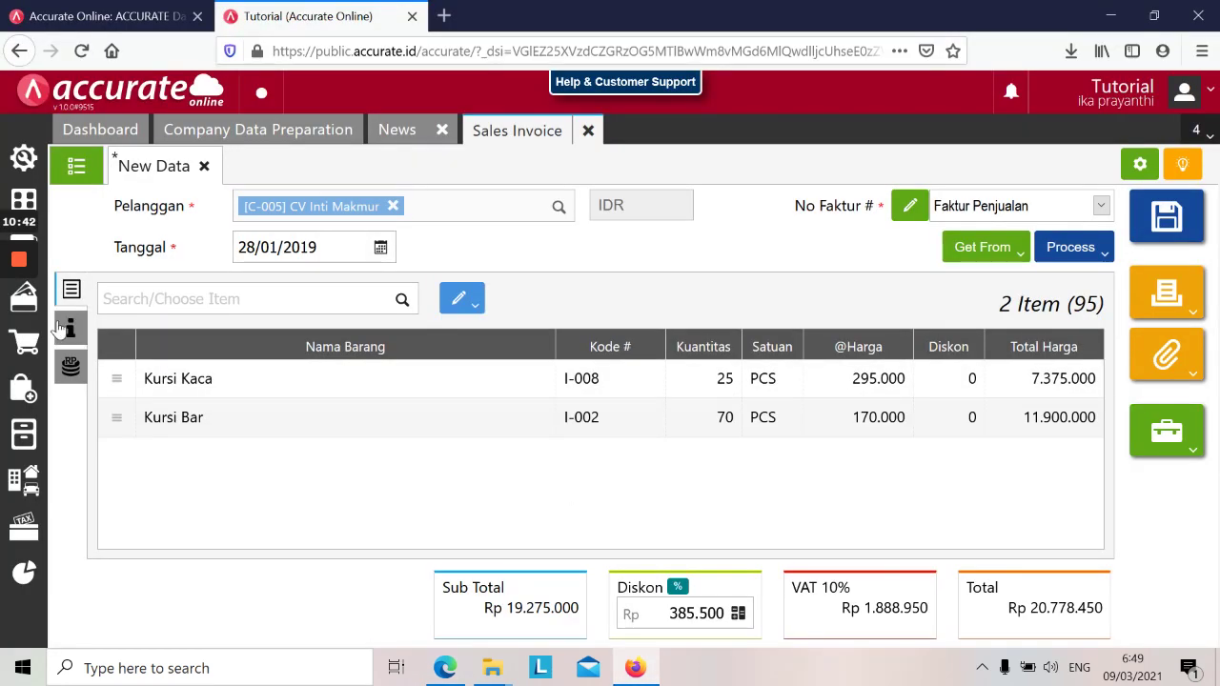
left_click(67, 328)
left_click(270, 341)
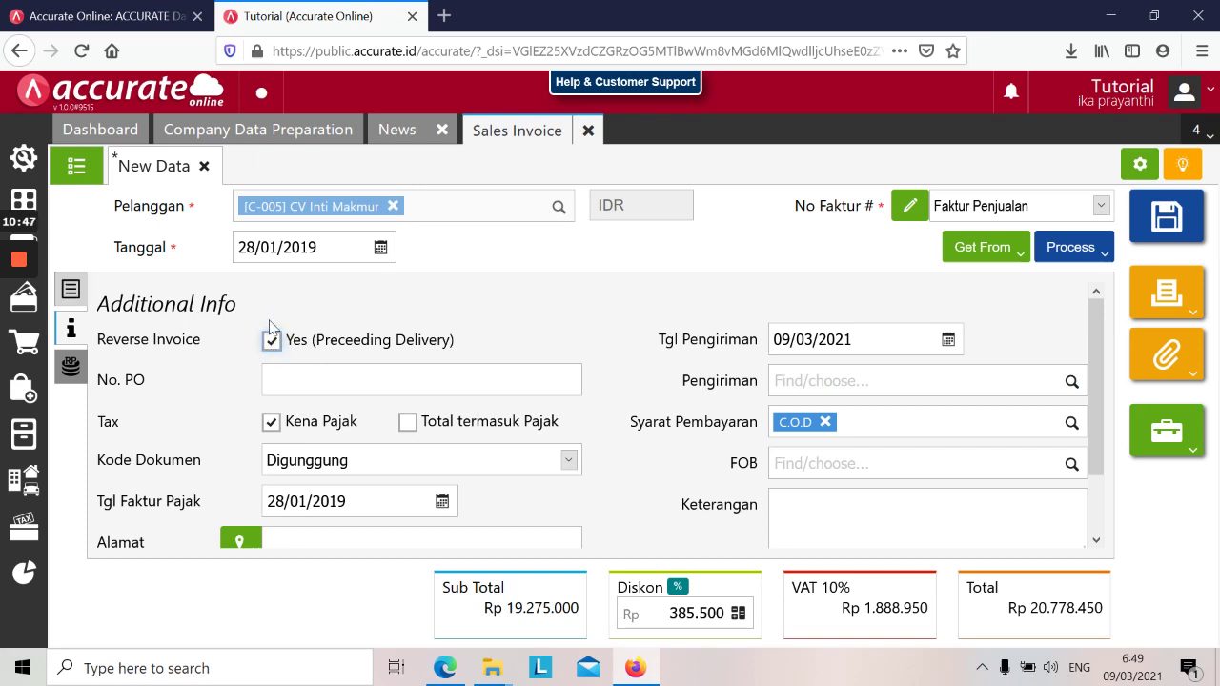
left_click(77, 298)
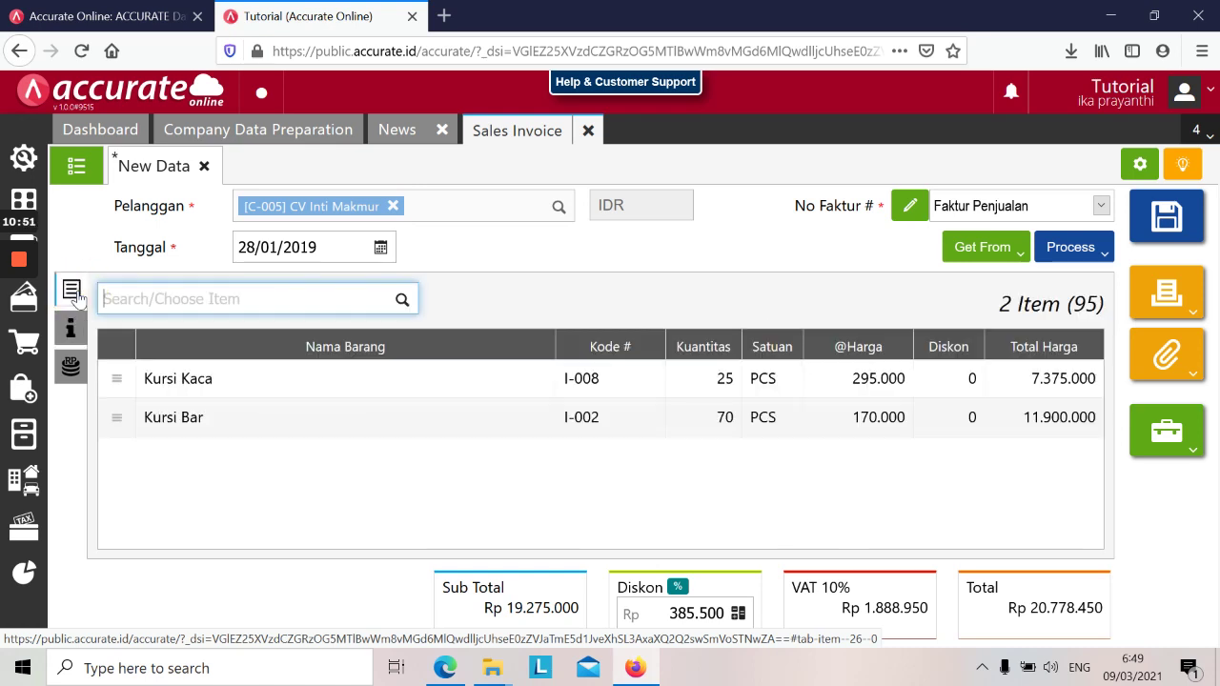
- Compare the invoice with the PDF module's task, save it by processing it into a Sales Receipt, and recheck the payment instructions
key("alt+Tab")
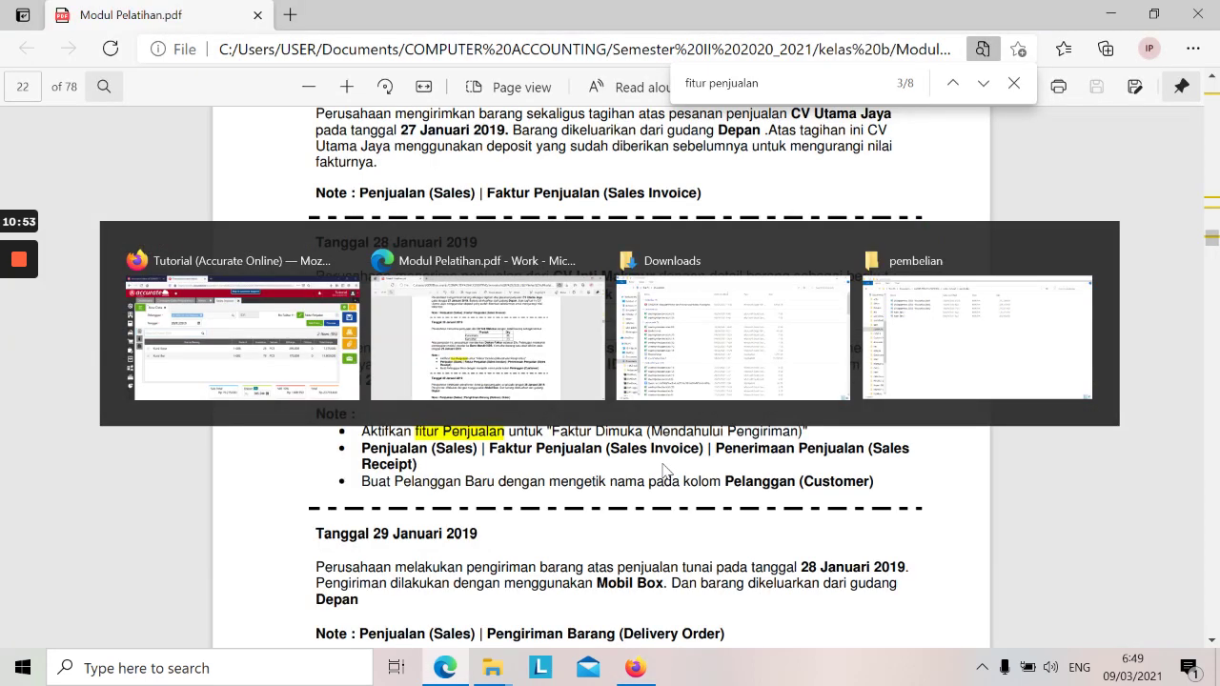
key("alt+Tab")
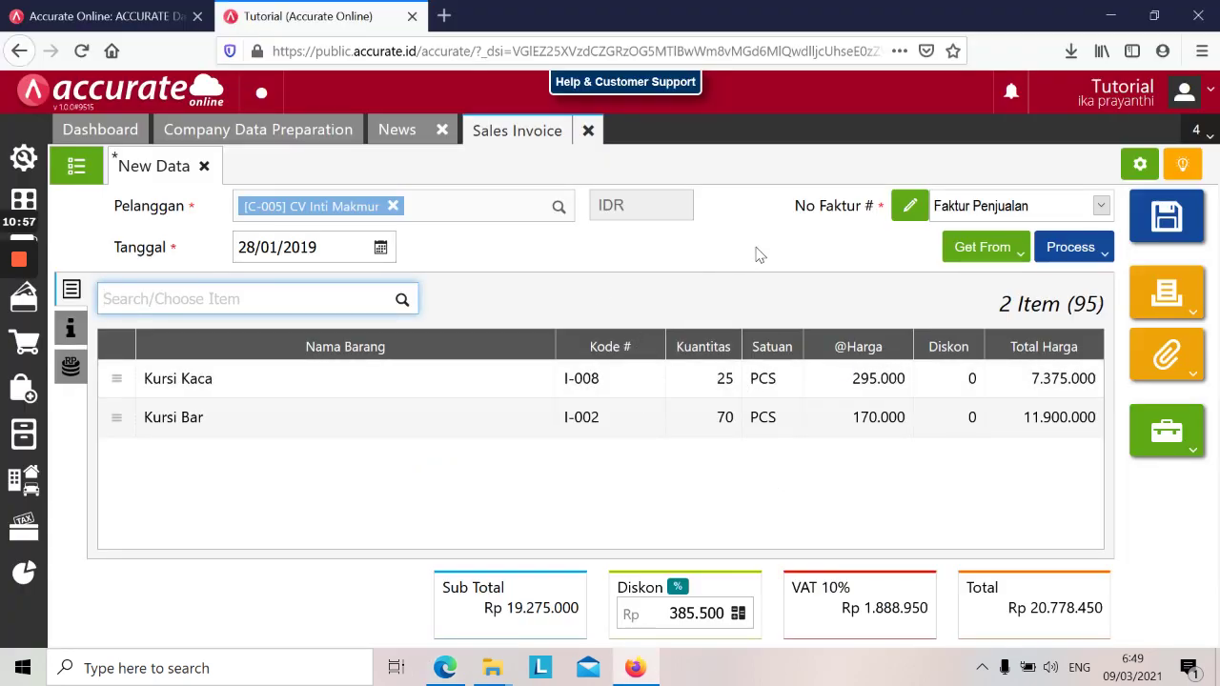
key("alt+Tab")
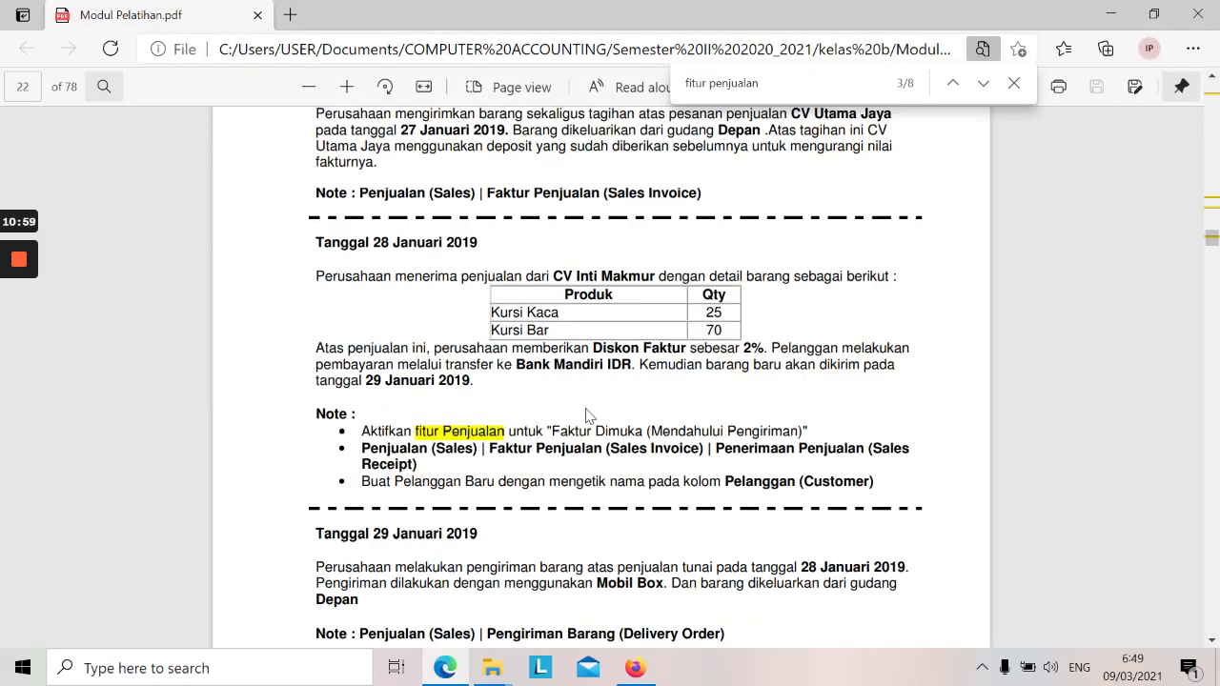
key("alt+Tab")
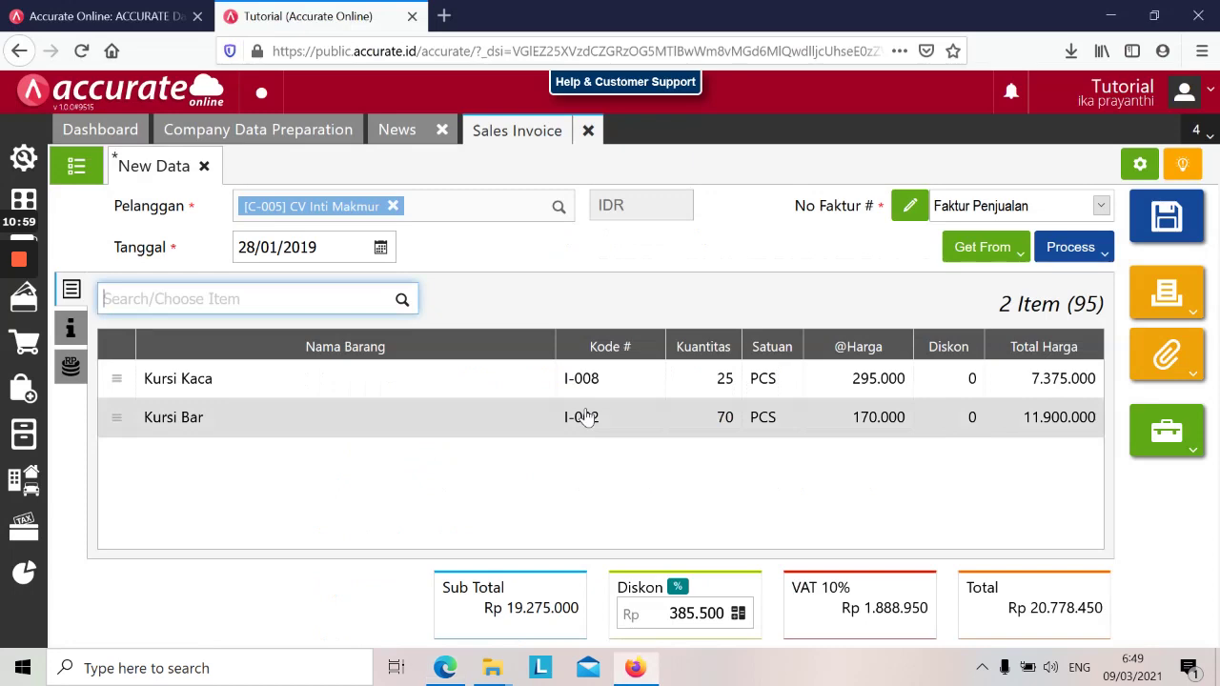
left_click(1084, 255)
left_click(1038, 283)
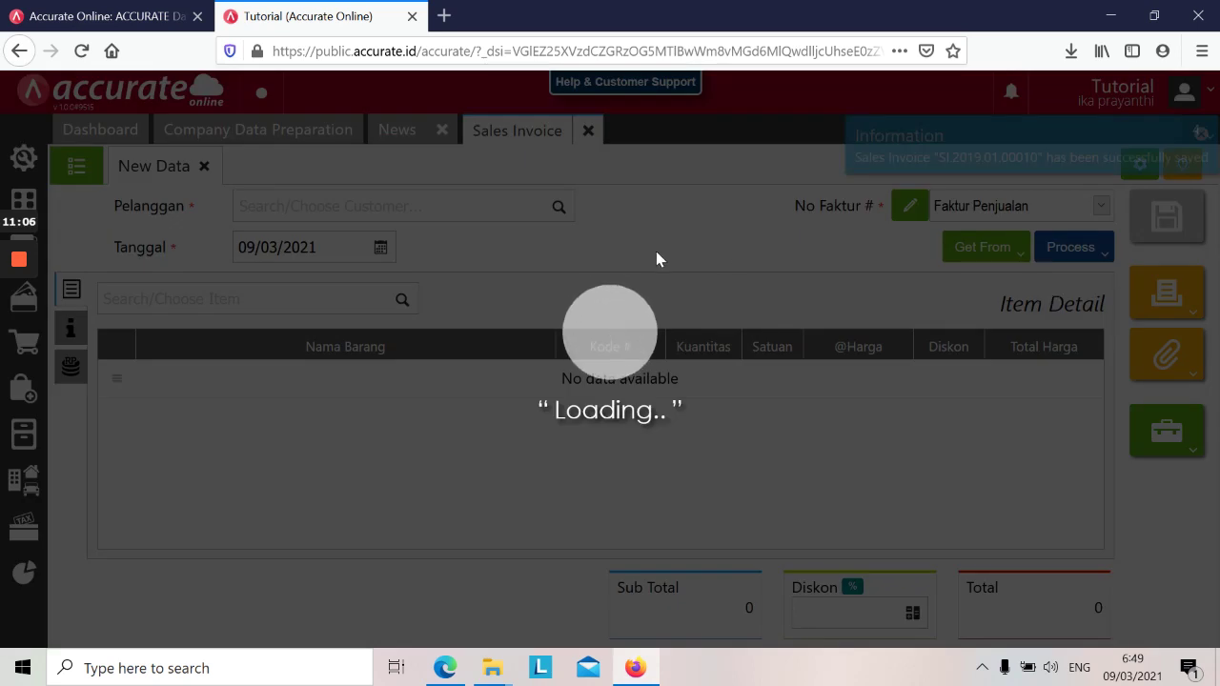
key("alt+Tab")
key("alt+Tab")
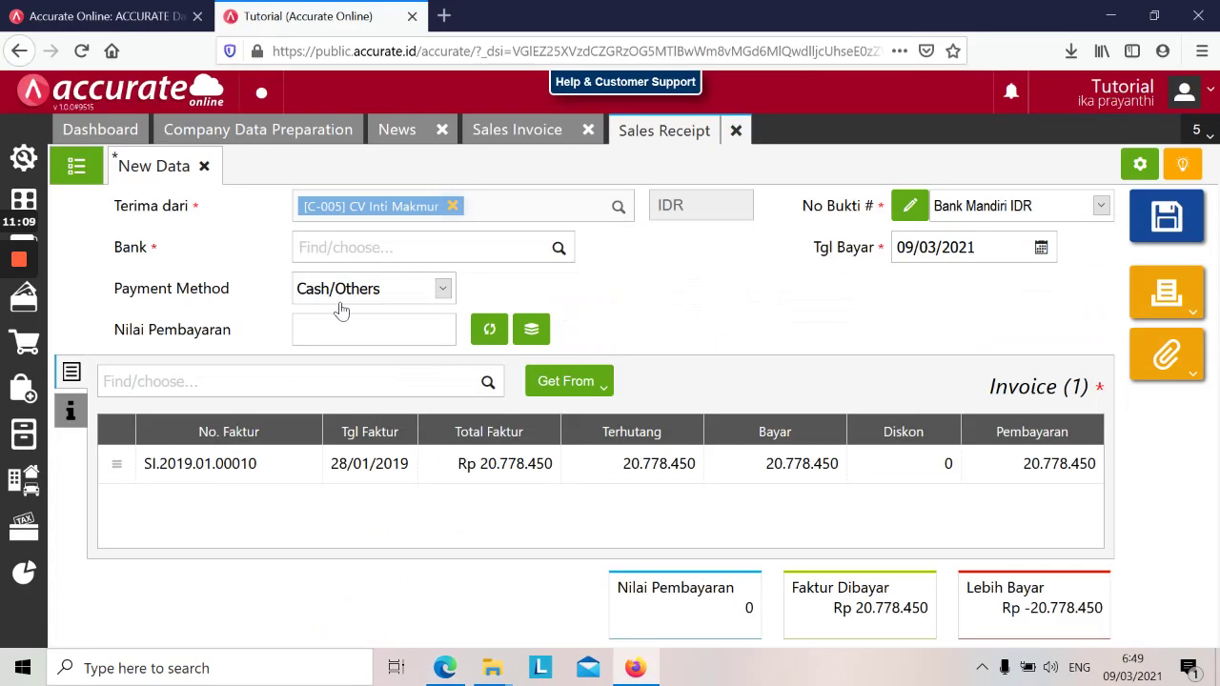
- On the sales receipt, choose Bank Mandiri IDR with Bank Transfer as payment method, and fill in the full payment value of Rp 20.778.450
left_click(373, 250)
type("mandiri")
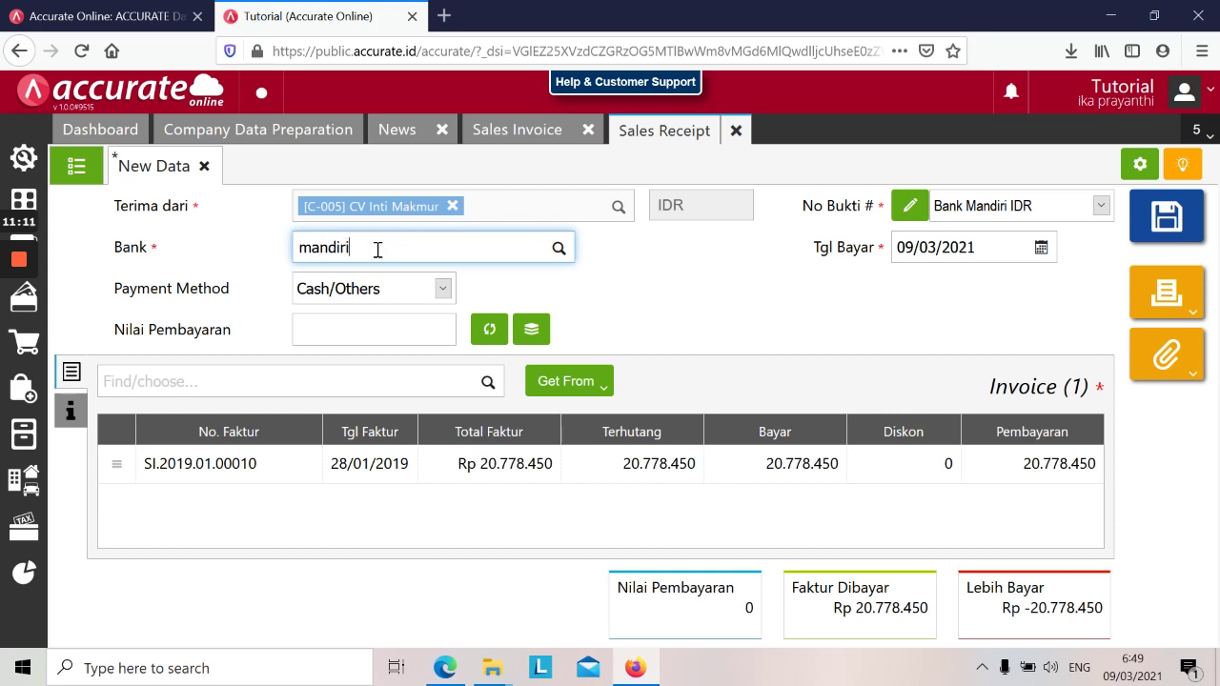
left_click(338, 298)
left_click(326, 291)
left_click(334, 370)
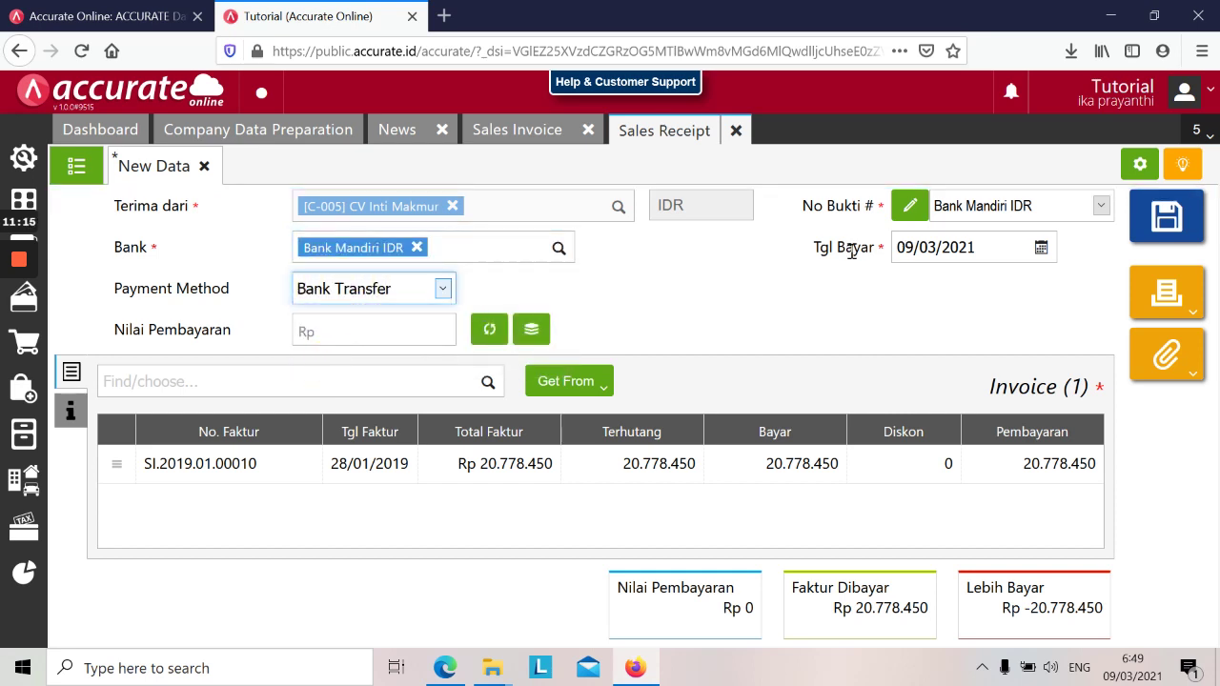
left_click(487, 330)
- Check the date in the PDF module, set the receipt's payment date to 28/01/2019 and save the sales receipt
left_click(953, 247)
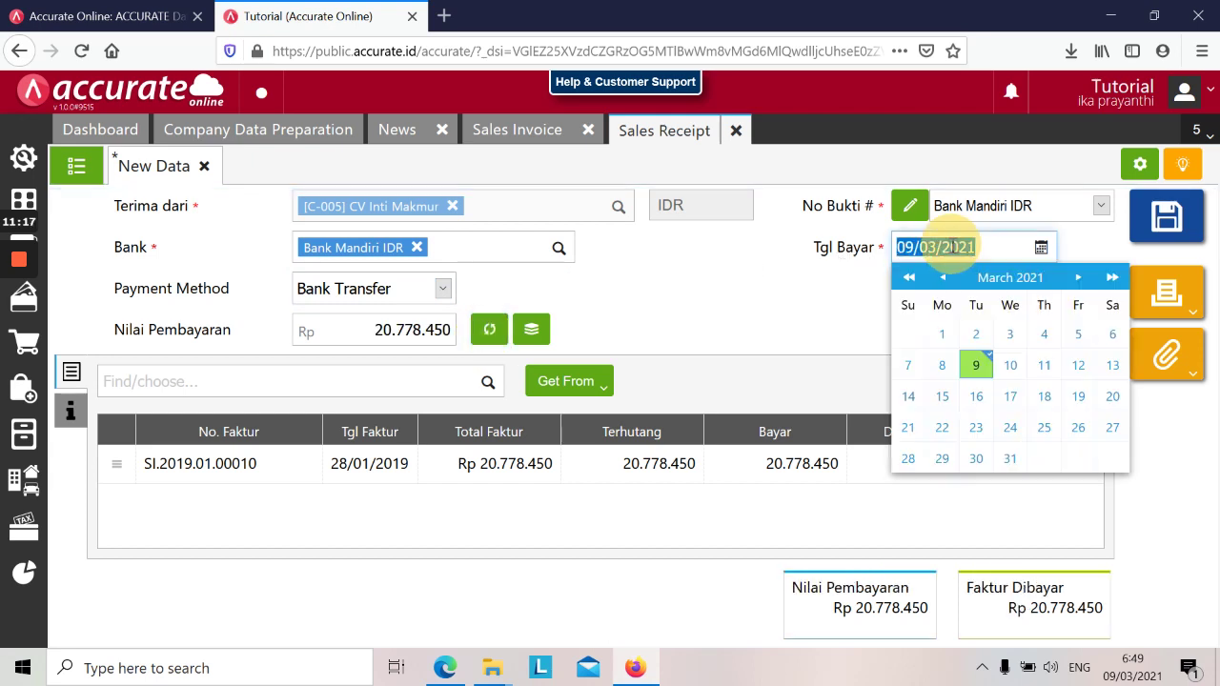
type("28/01/")
key("alt+Tab")
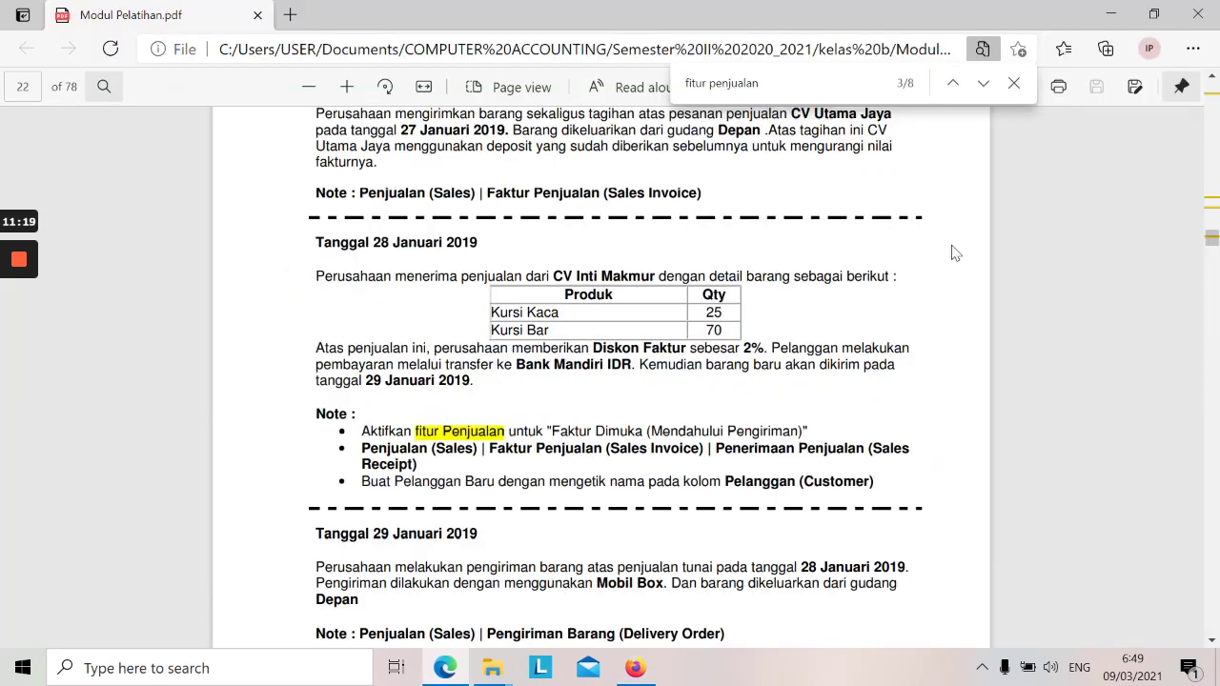
key("alt+Tab")
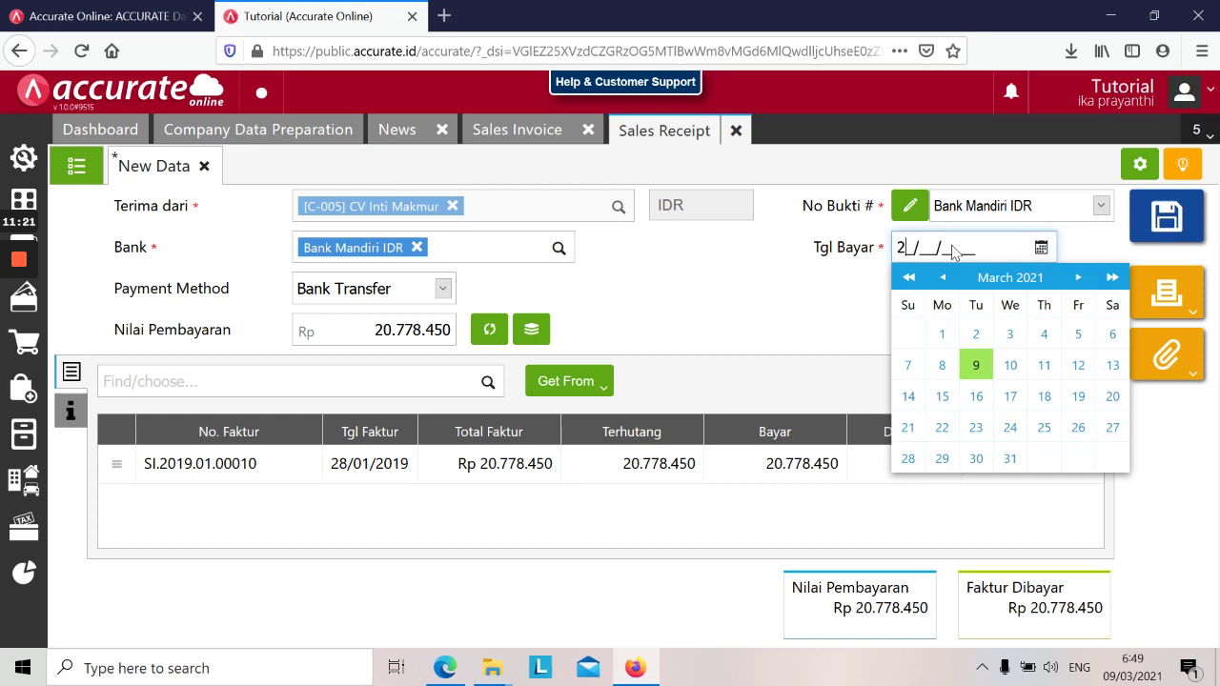
type("01/2019")
key("Tab")
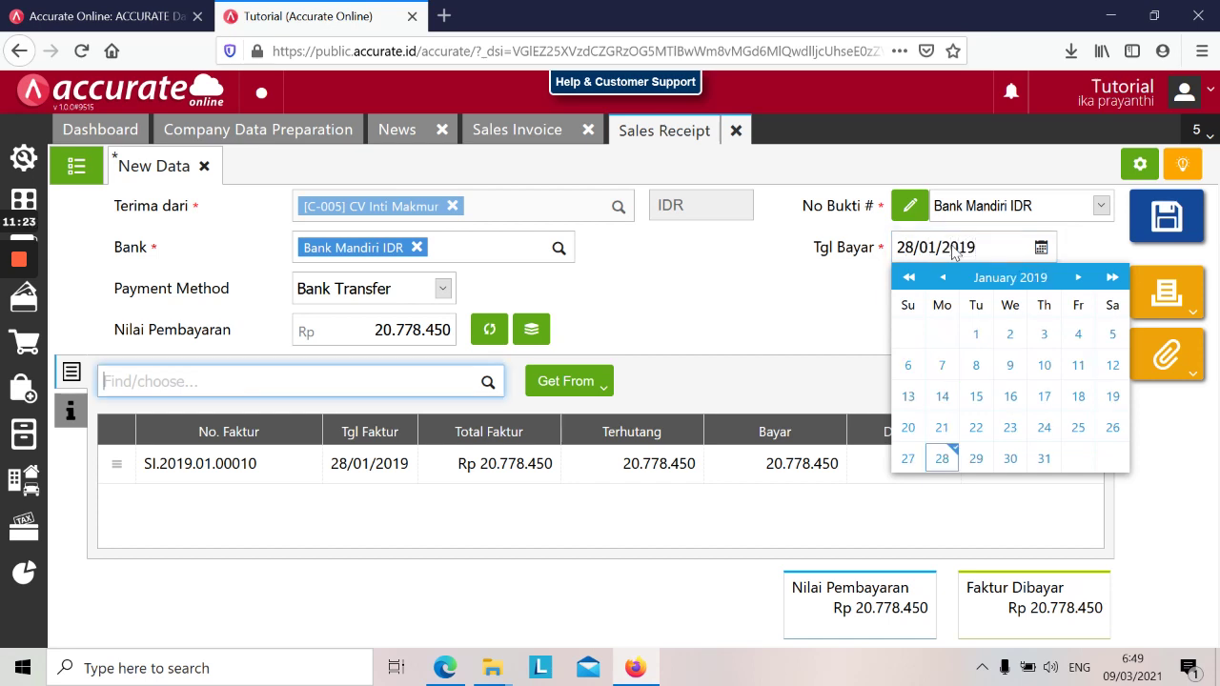
left_click(942, 459)
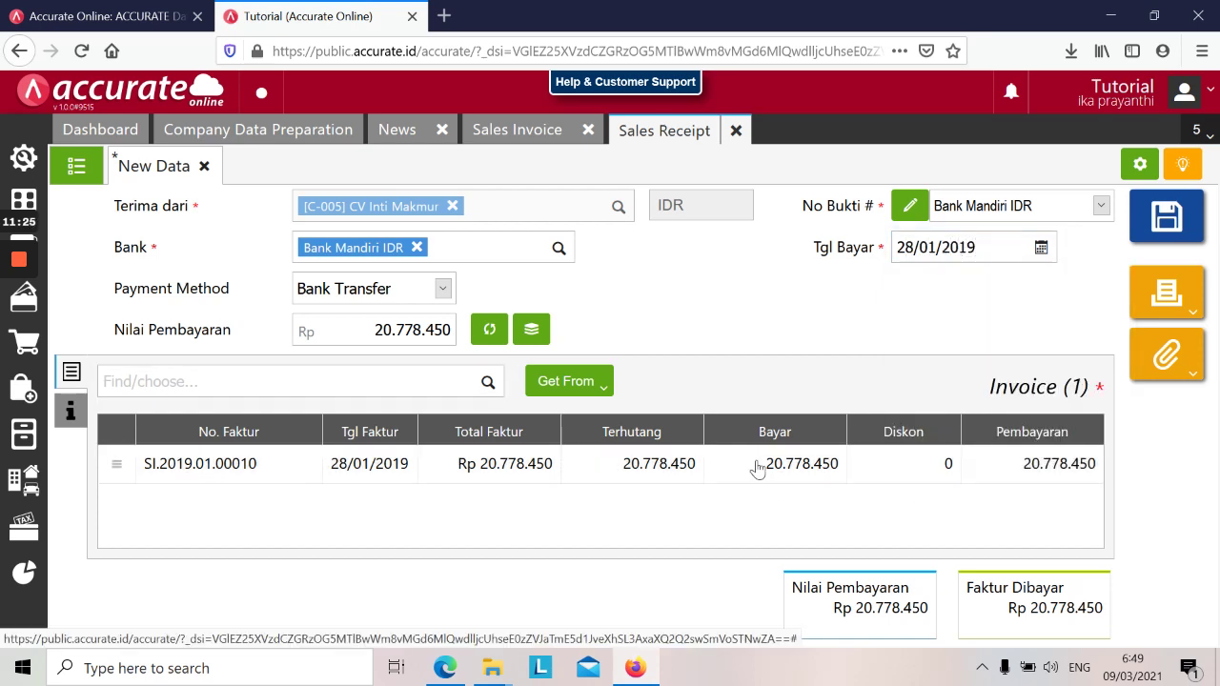
left_click(1167, 217)
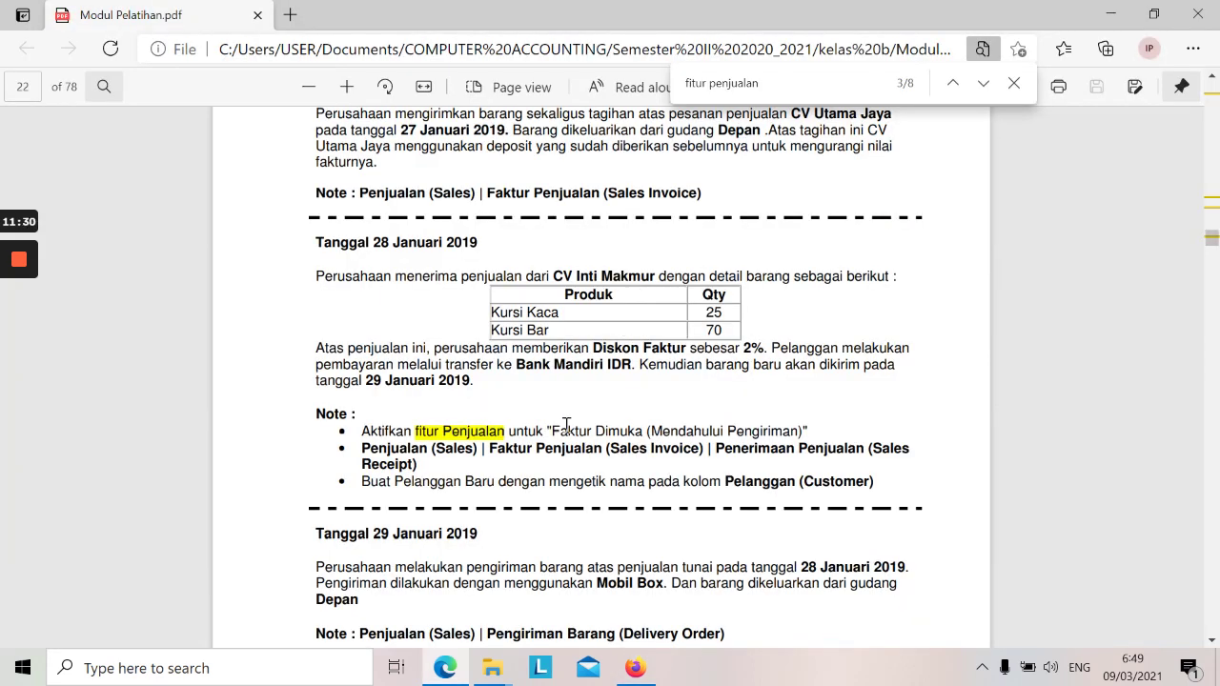
- Read the 29 January 2019 delivery task in the PDF module, close the Sales Invoice form in Accurate Online and open a new Delivery Order
scroll(566, 425, "down", 1)
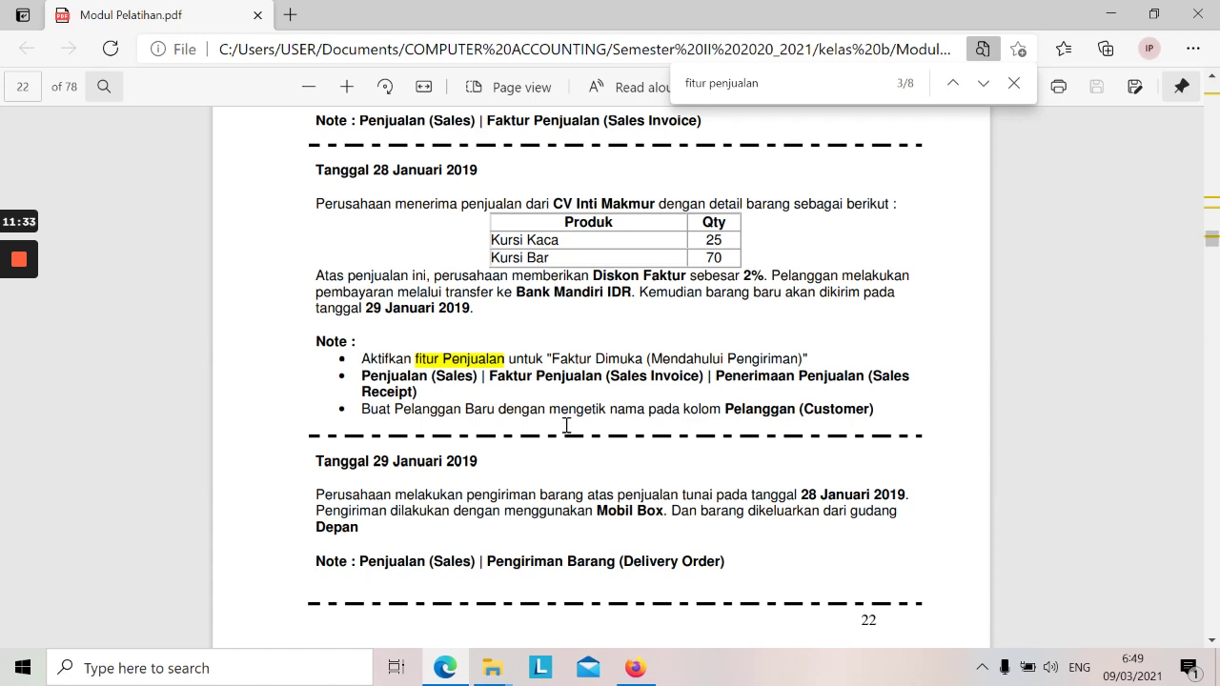
scroll(566, 425, "down", 2)
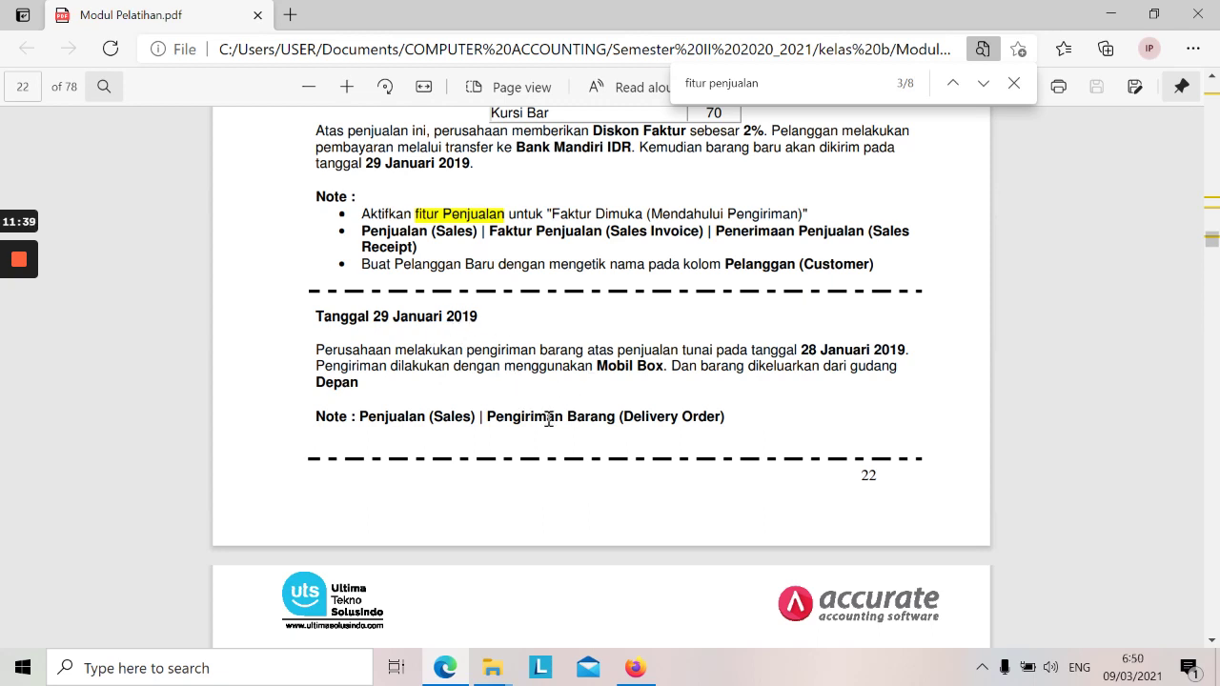
key("alt+Tab")
left_click(587, 130)
left_click(1154, 15)
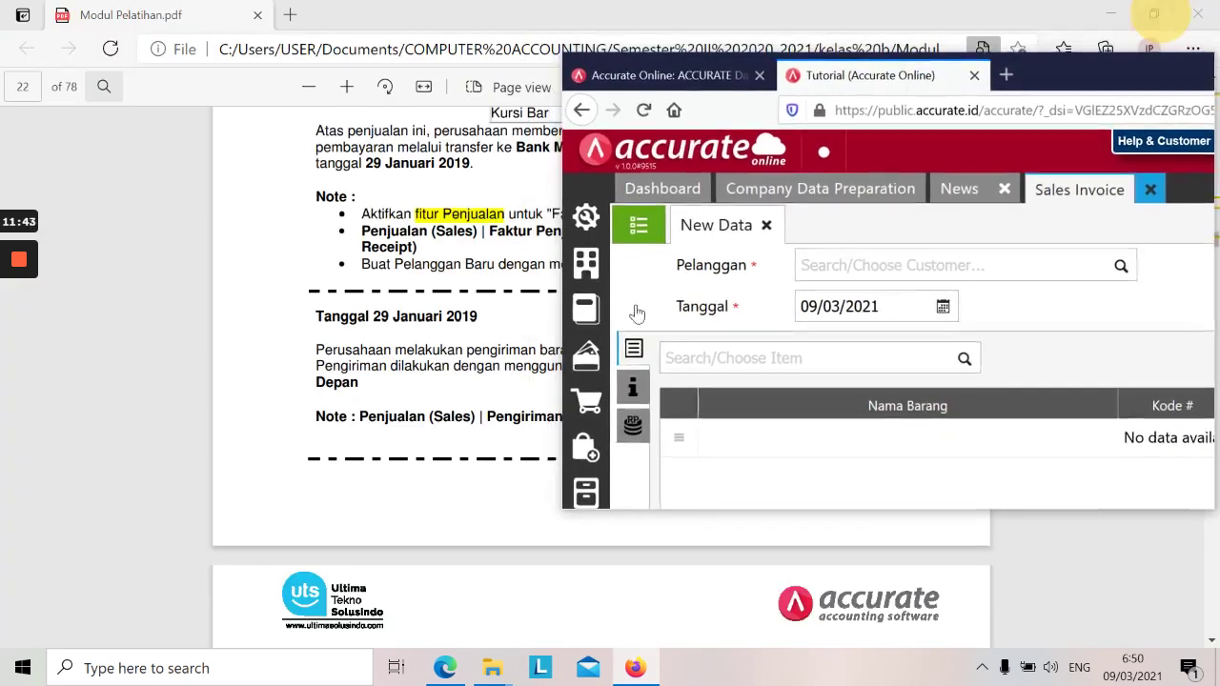
left_click(588, 394)
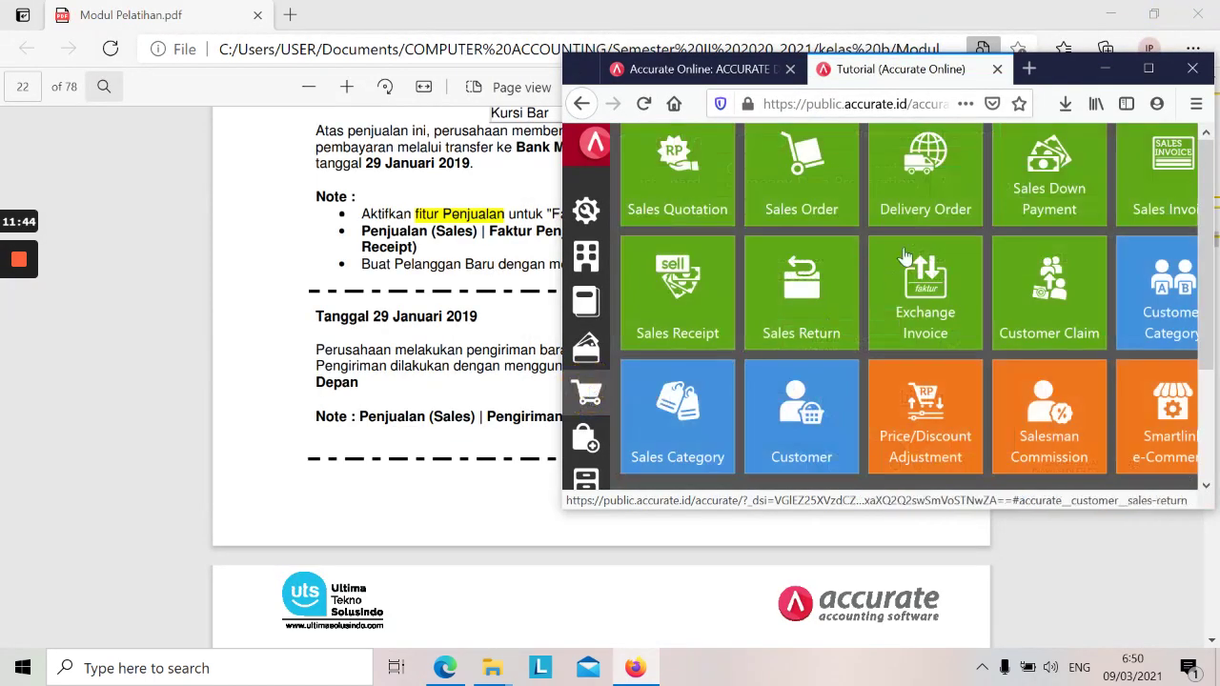
left_click(916, 198)
left_click(1149, 71)
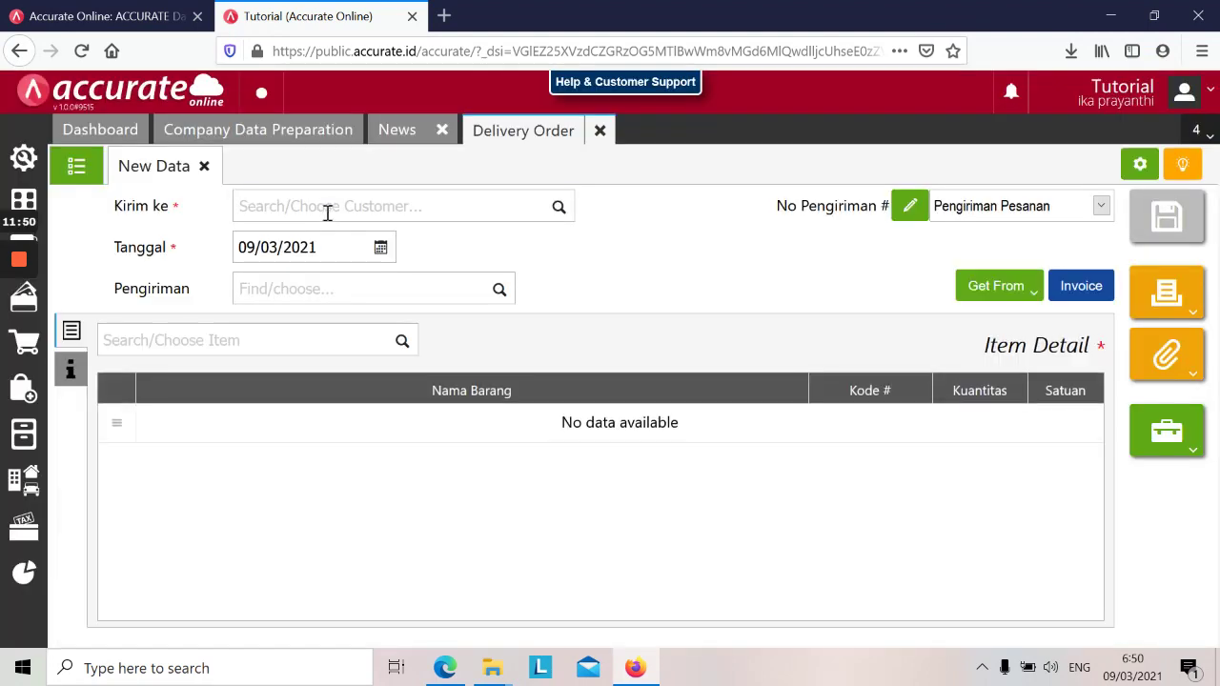
- Set the delivery order's recipient to CV Inti Makmur and its date to 29/01/2019
left_click(327, 207)
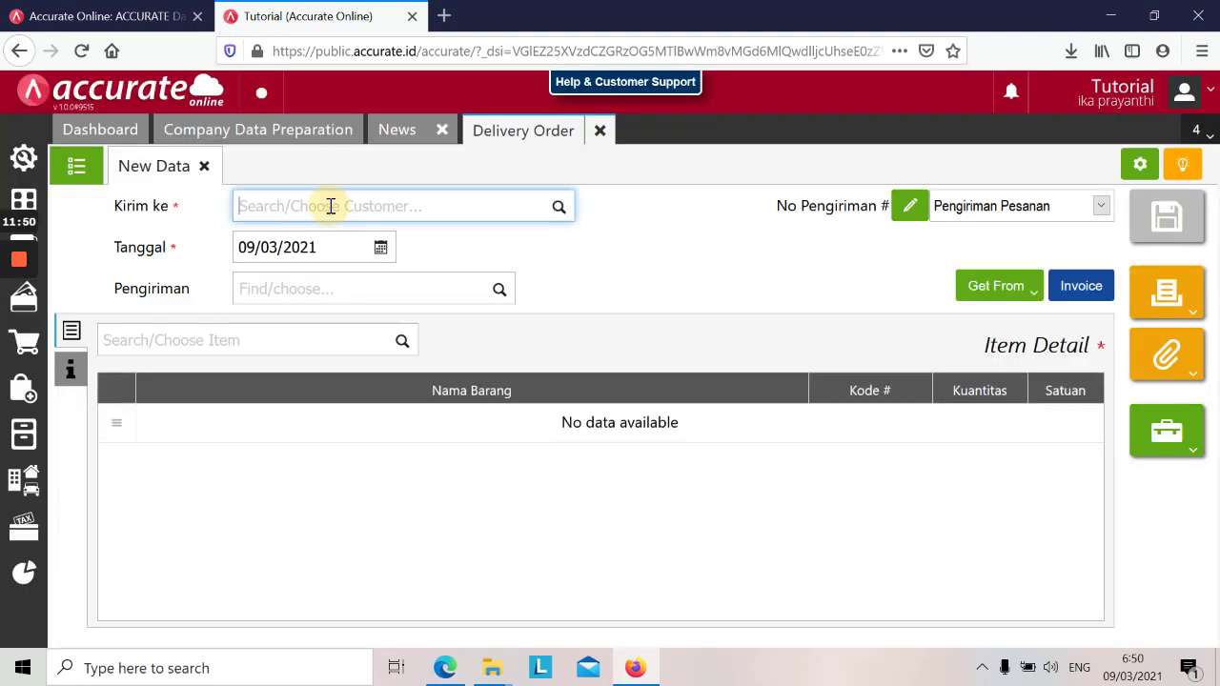
type("inti")
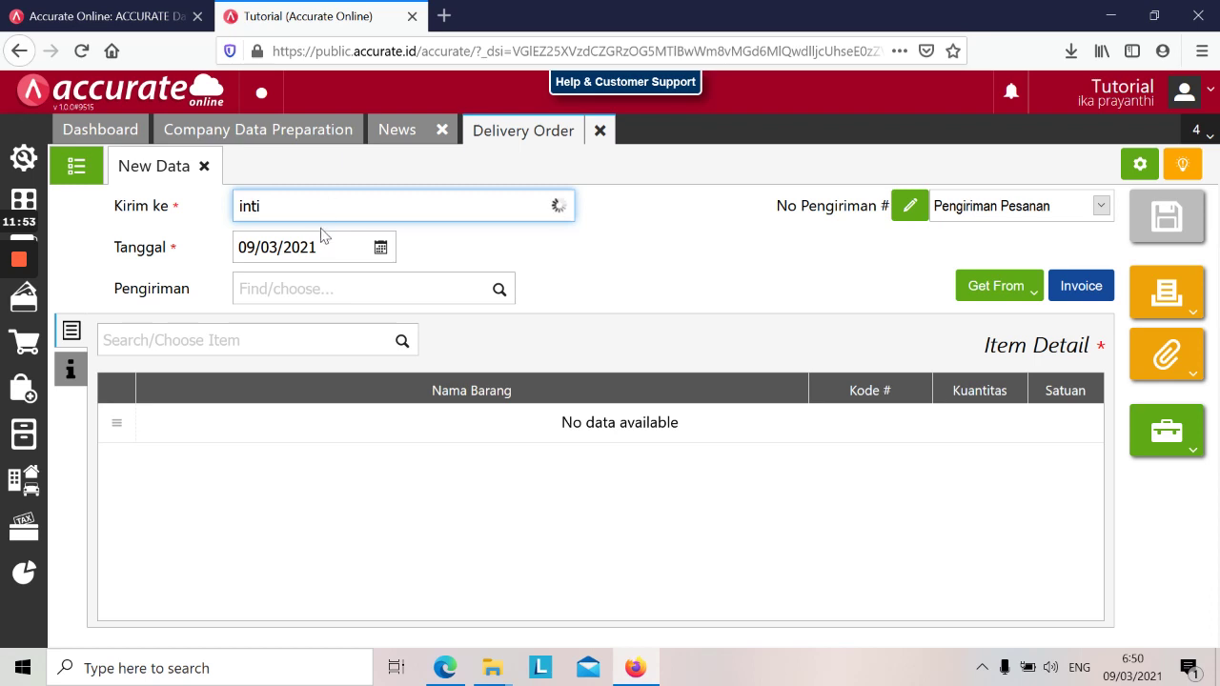
left_click(320, 242)
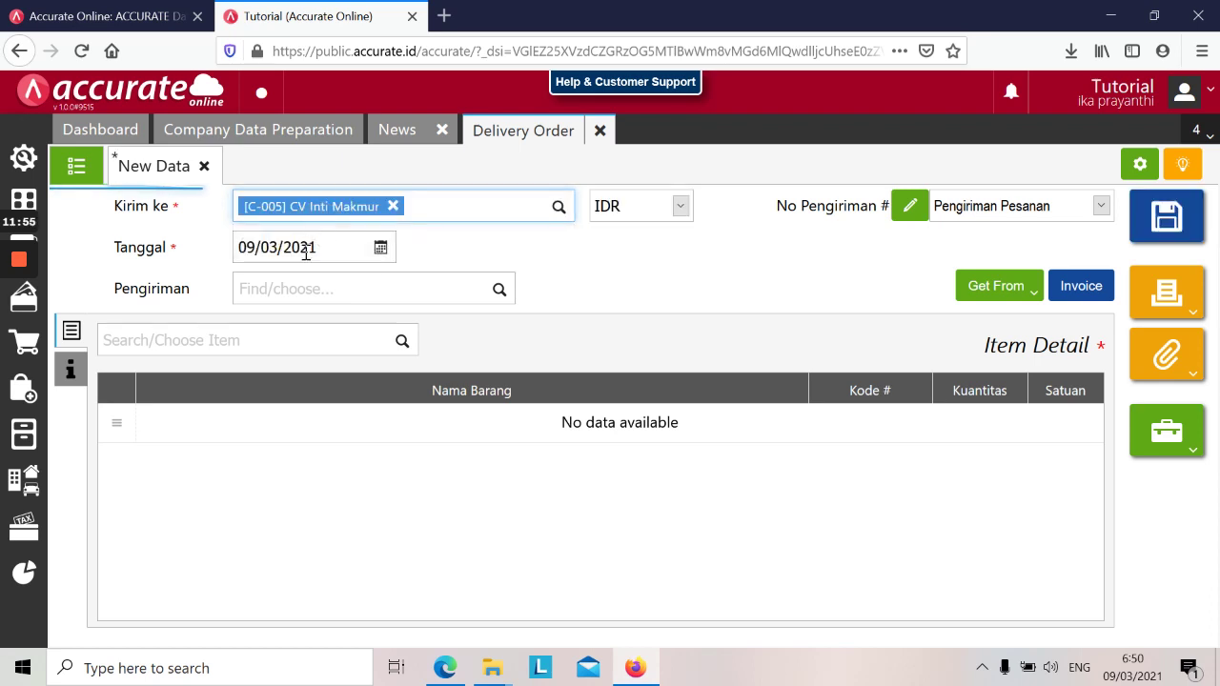
left_click(305, 250)
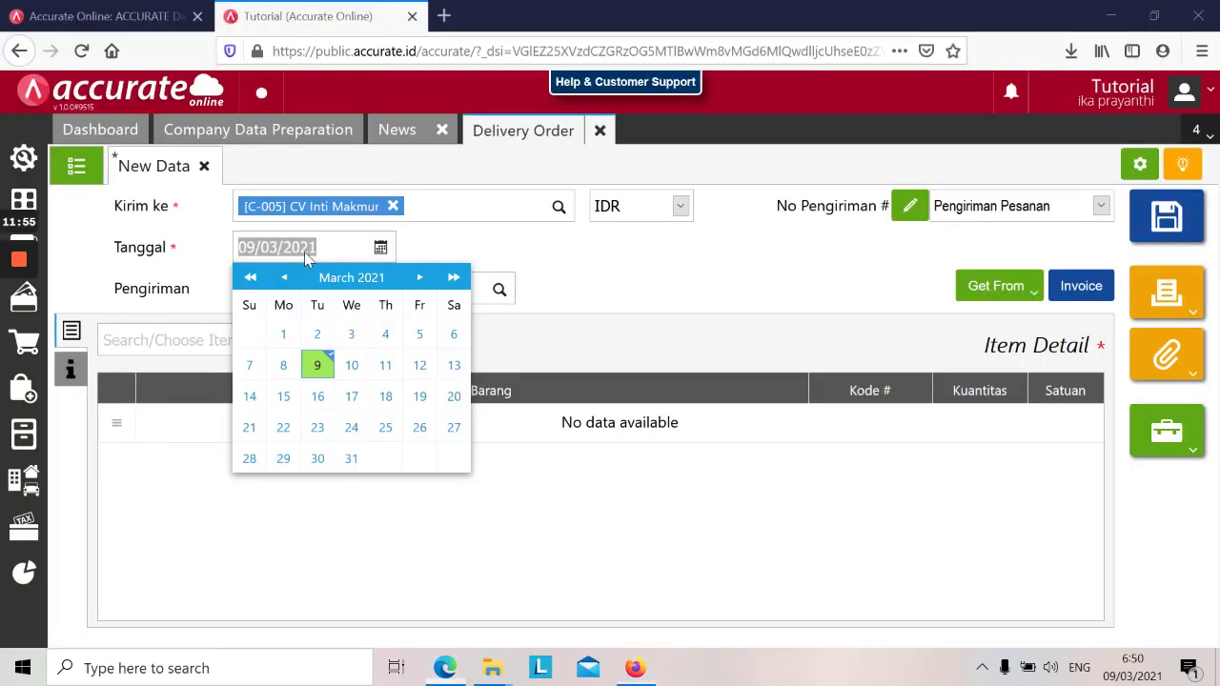
type("2")
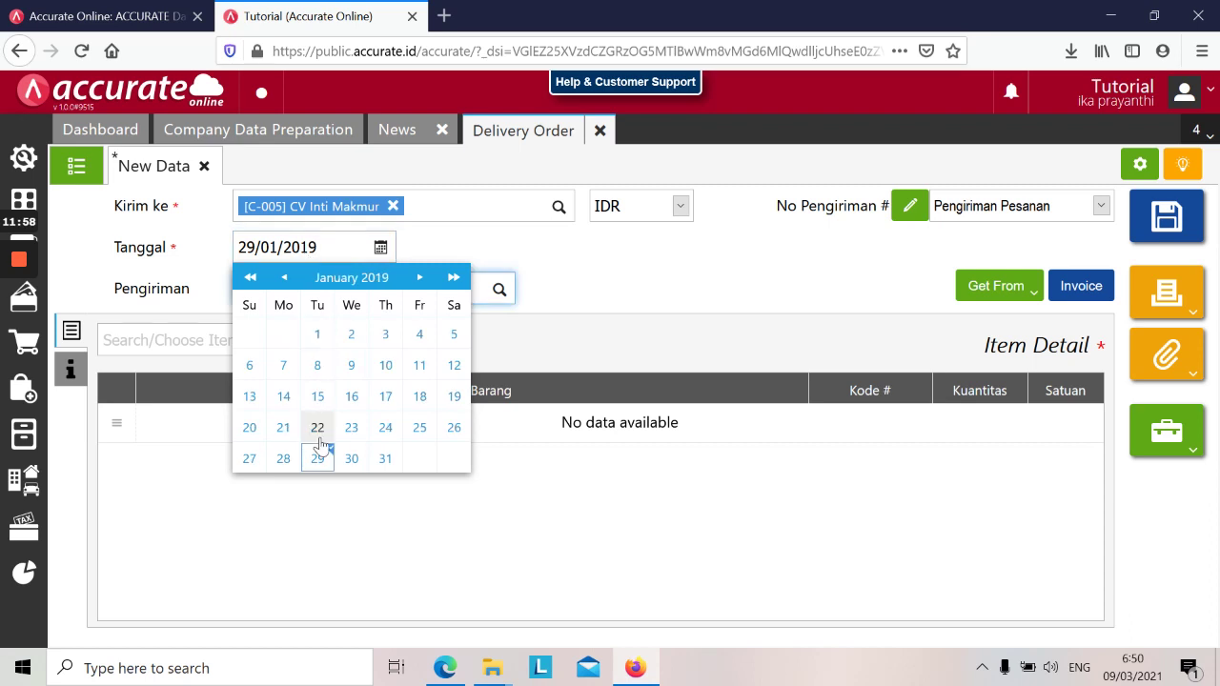
left_click(319, 458)
- Check the shipping method in the PDF module and set the delivery order's shipment to Mobil Box
left_click(449, 294)
key("alt+Tab")
key("alt+Tab")
type("M")
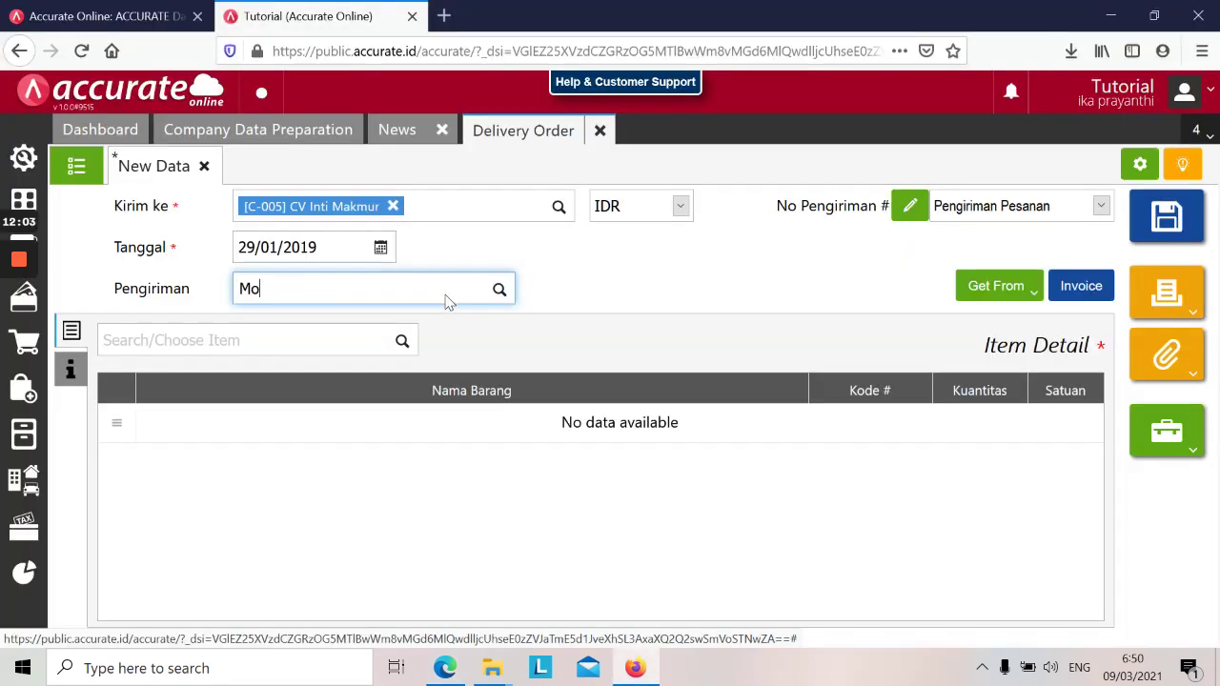
type("obil")
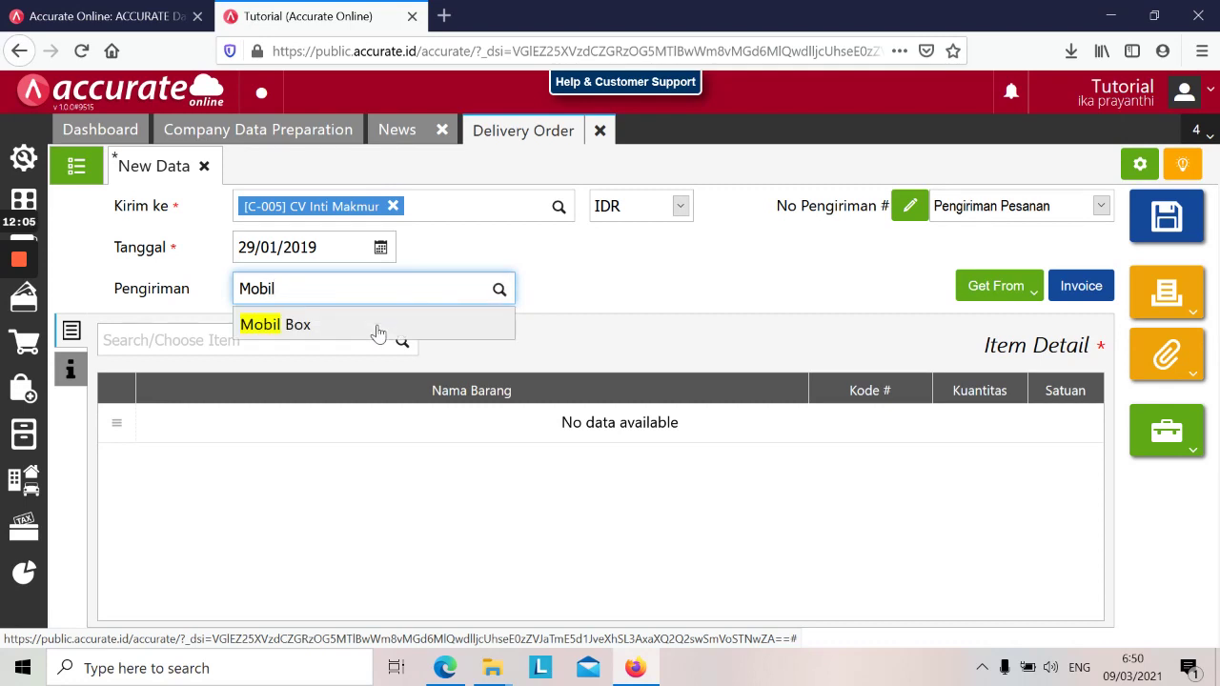
left_click(378, 329)
- Copy all items into the delivery order from the customer's reverse invoice dated 28/01/2019
left_click(1023, 296)
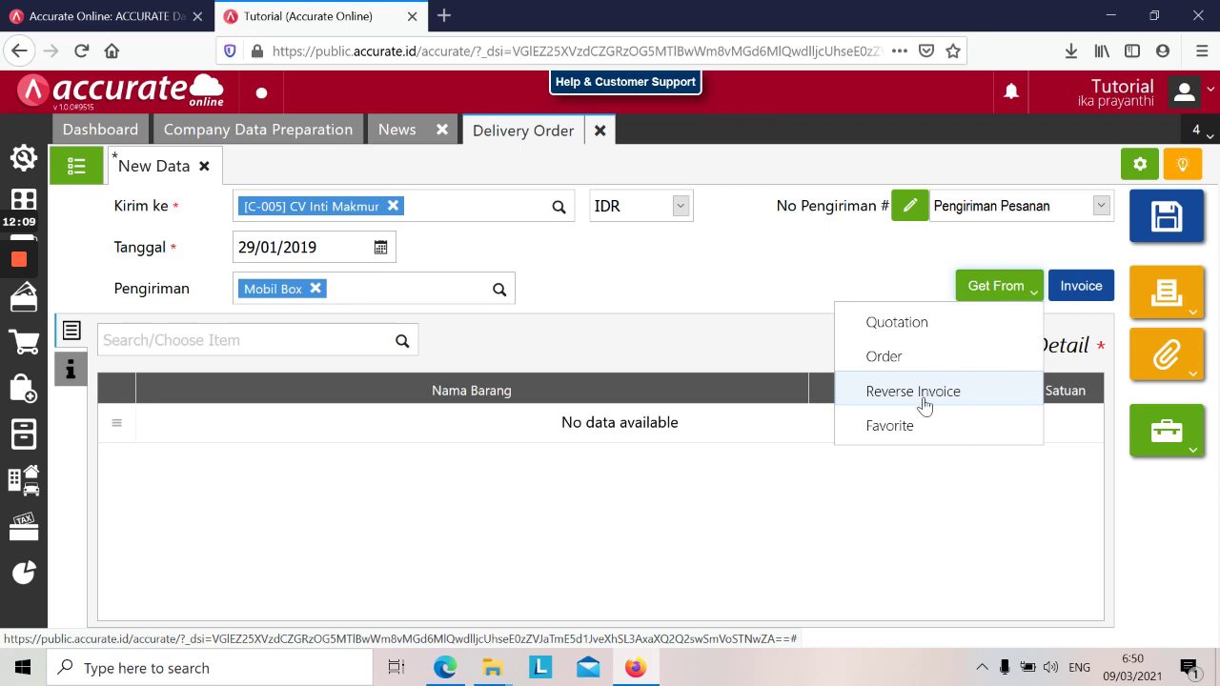
left_click(920, 393)
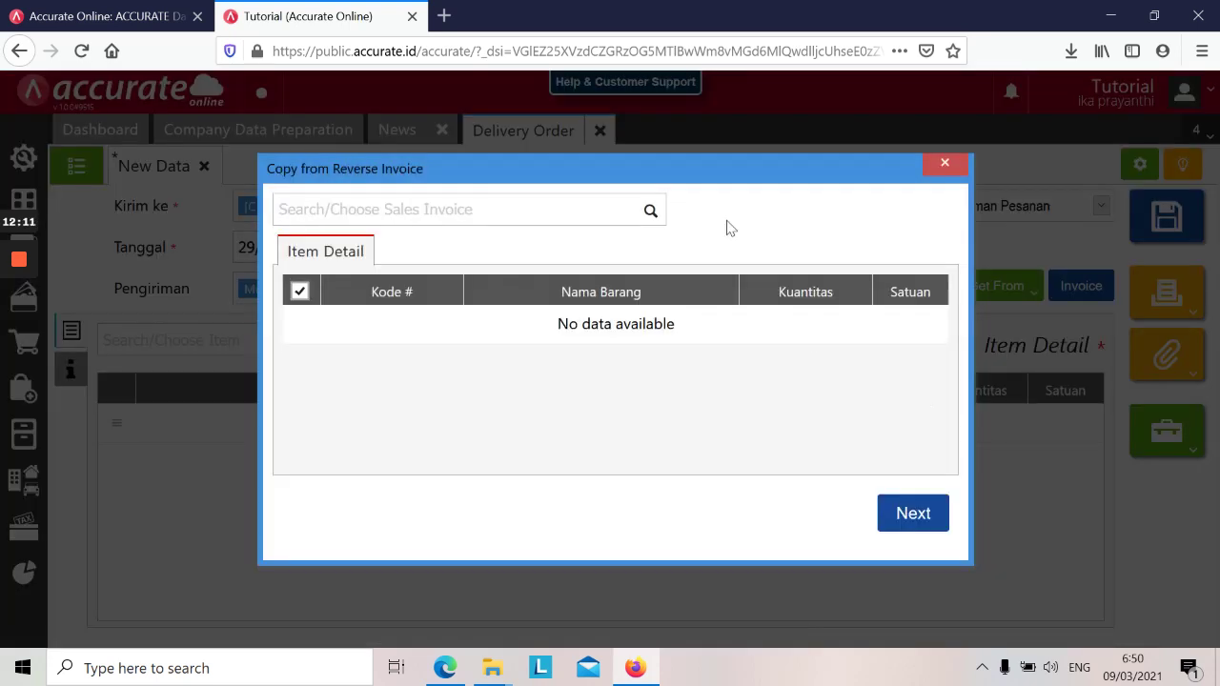
left_click(656, 221)
left_click(555, 246)
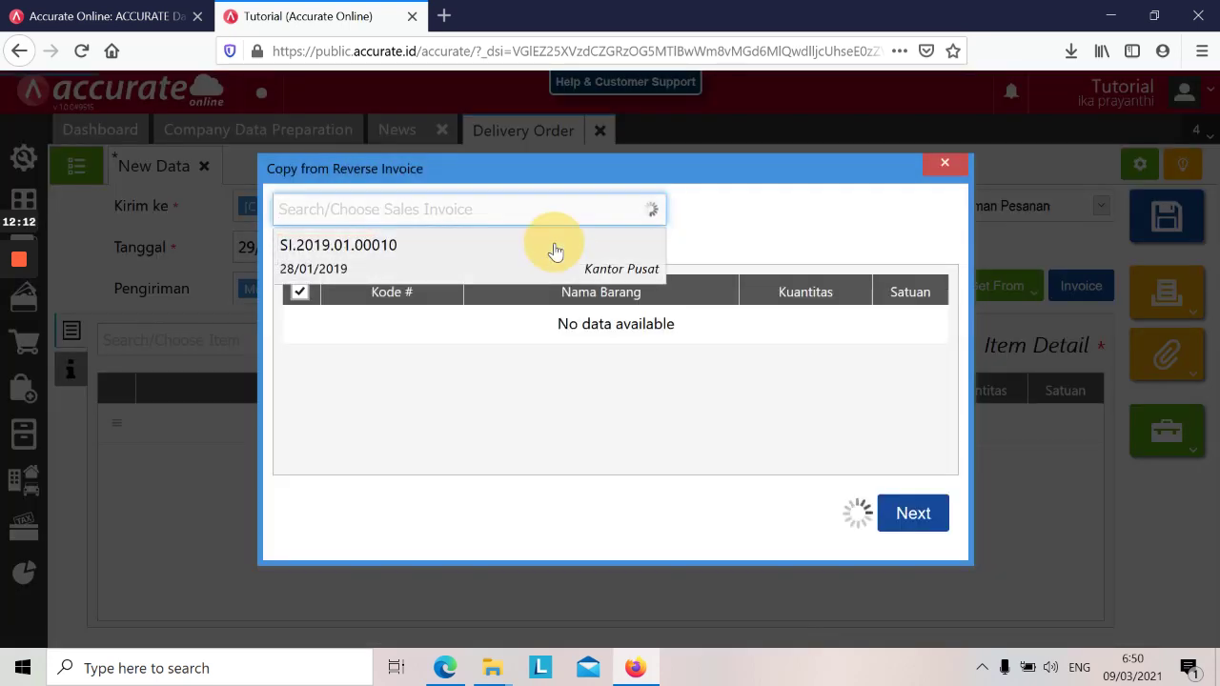
left_click(913, 541)
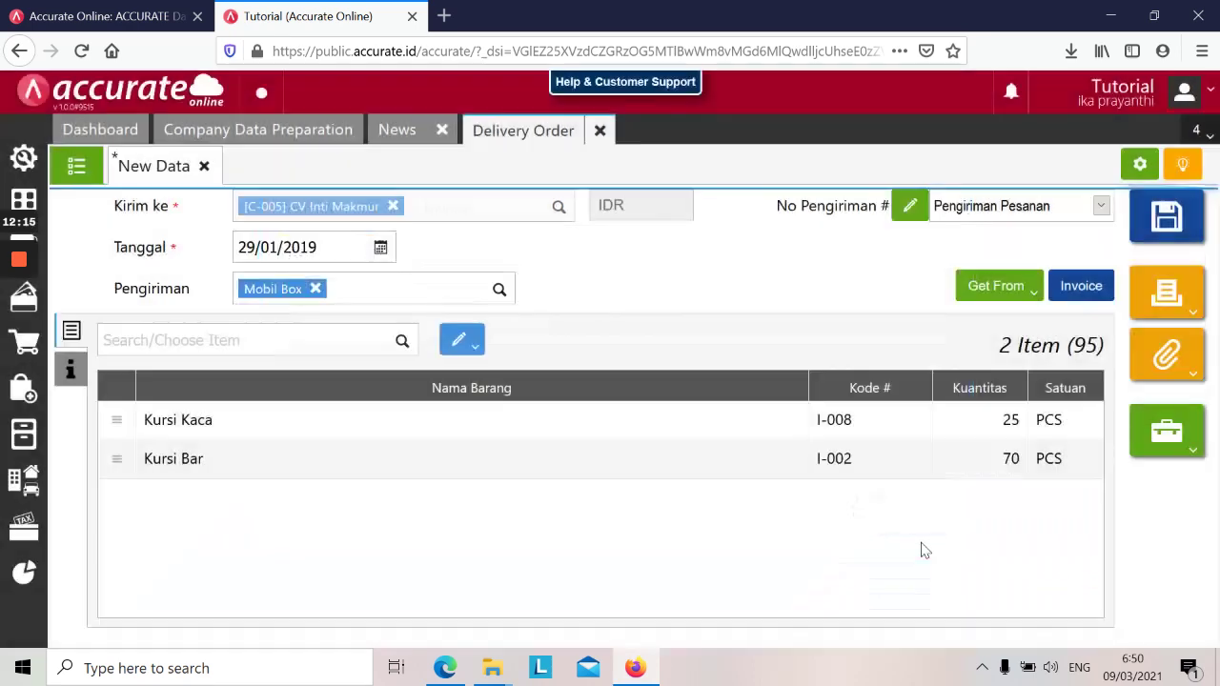
- Check the warehouse requirement in the PDF module against the item details of Kursi Kaca and Kursi Bar
key("alt+Tab")
key("alt+Tab")
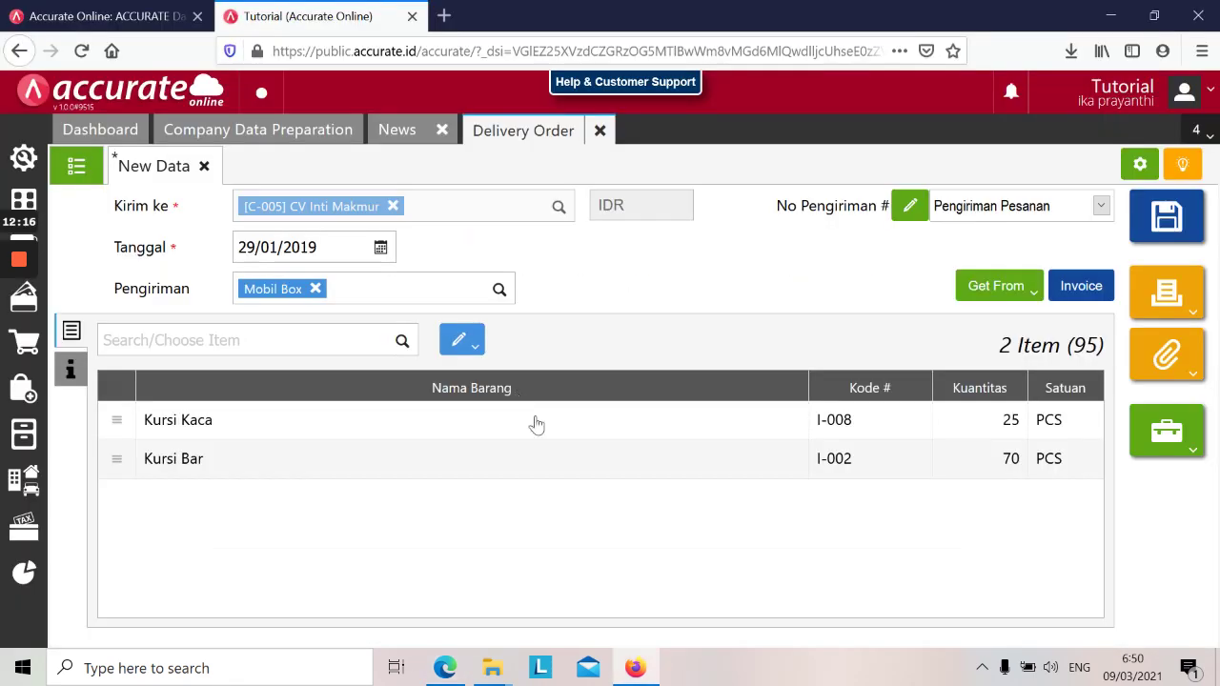
left_click(530, 425)
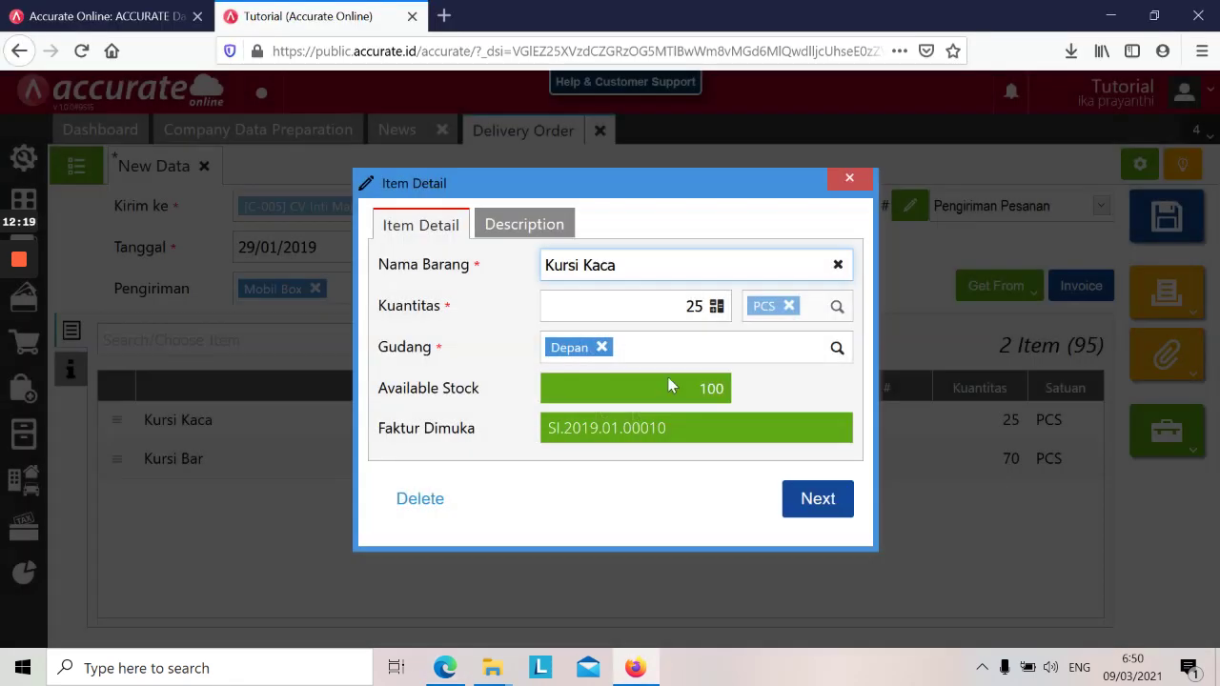
left_click(795, 503)
left_click(531, 461)
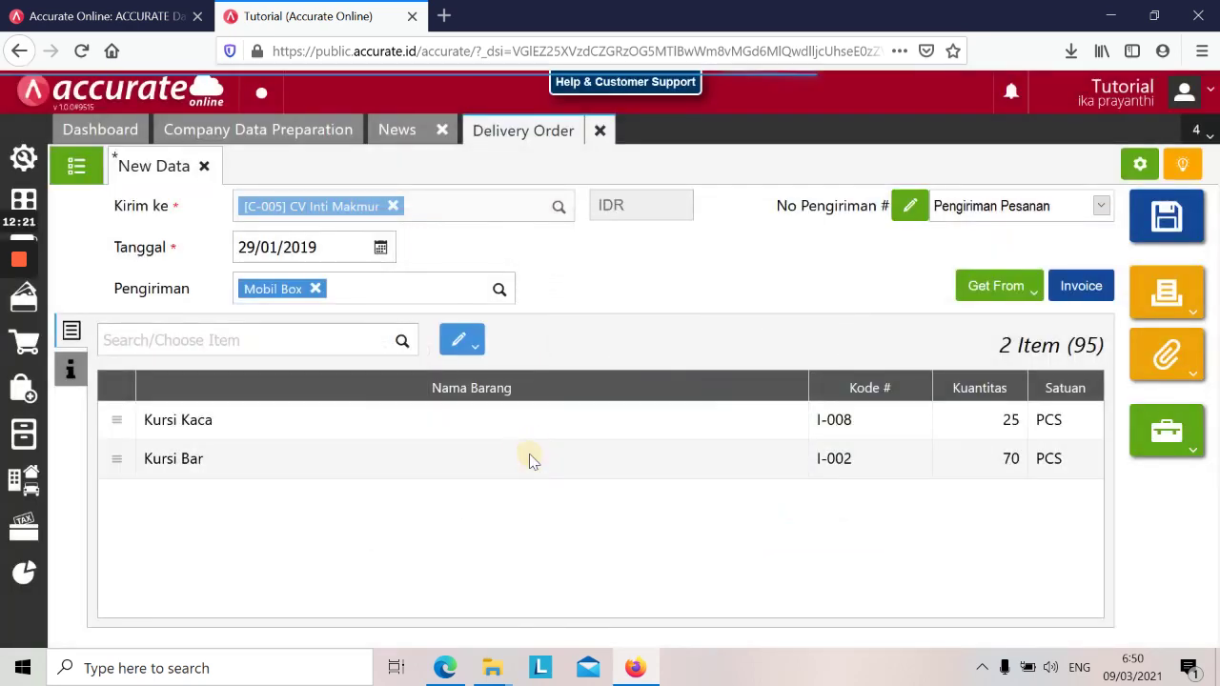
left_click(819, 499)
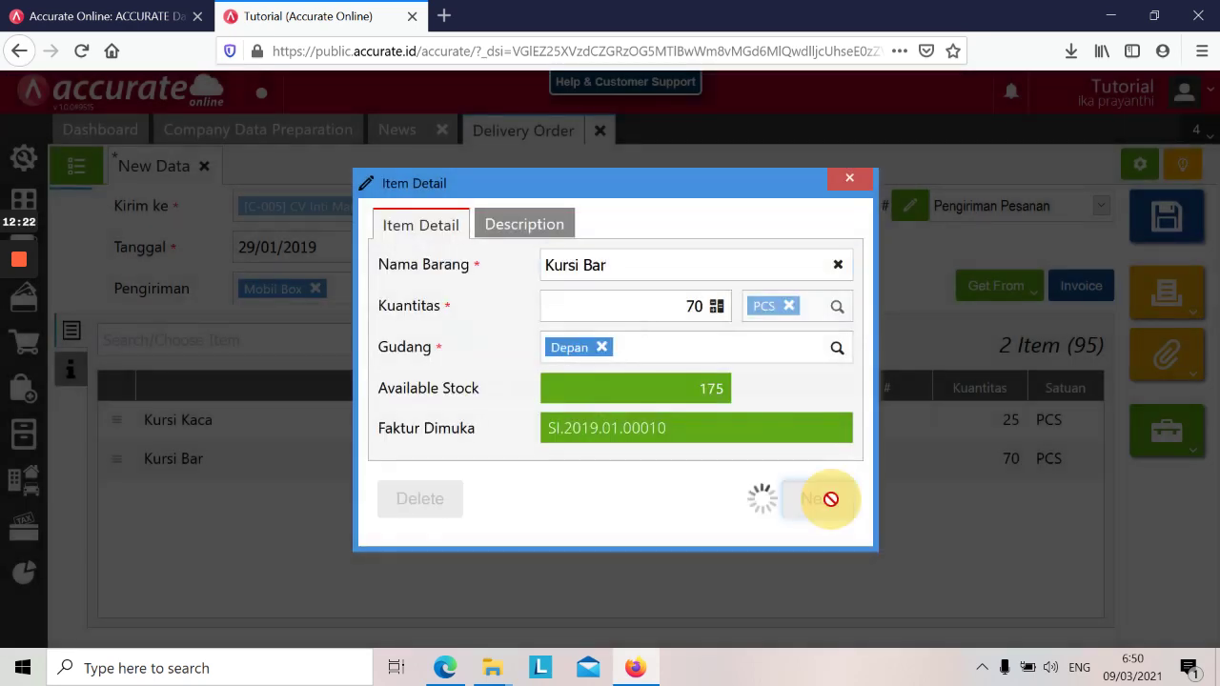
- Recheck the delivery instructions in the PDF module and save the delivery order
key("alt+Tab")
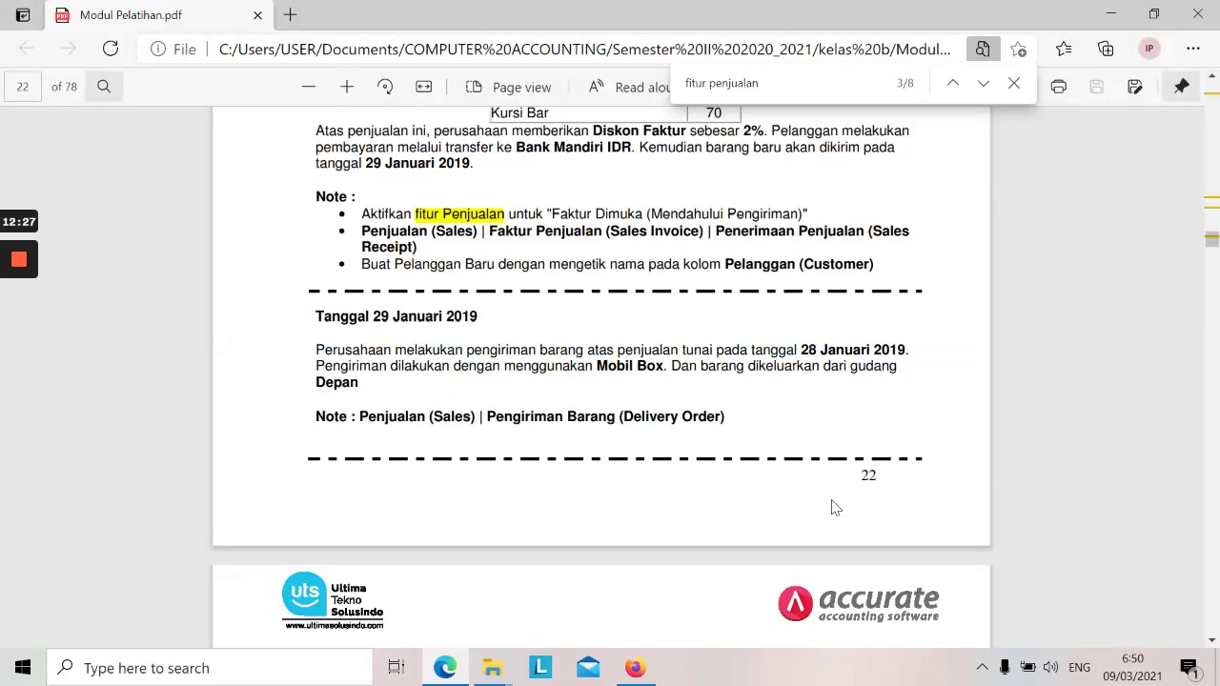
key("alt+Tab")
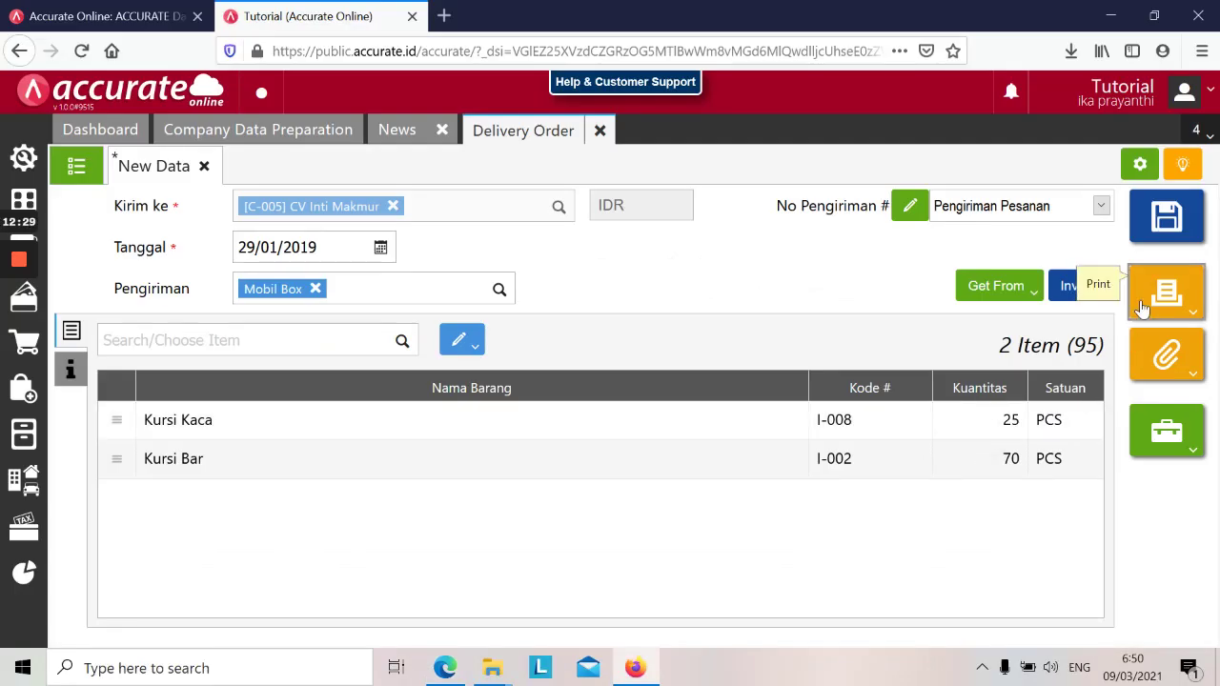
left_click(1172, 224)
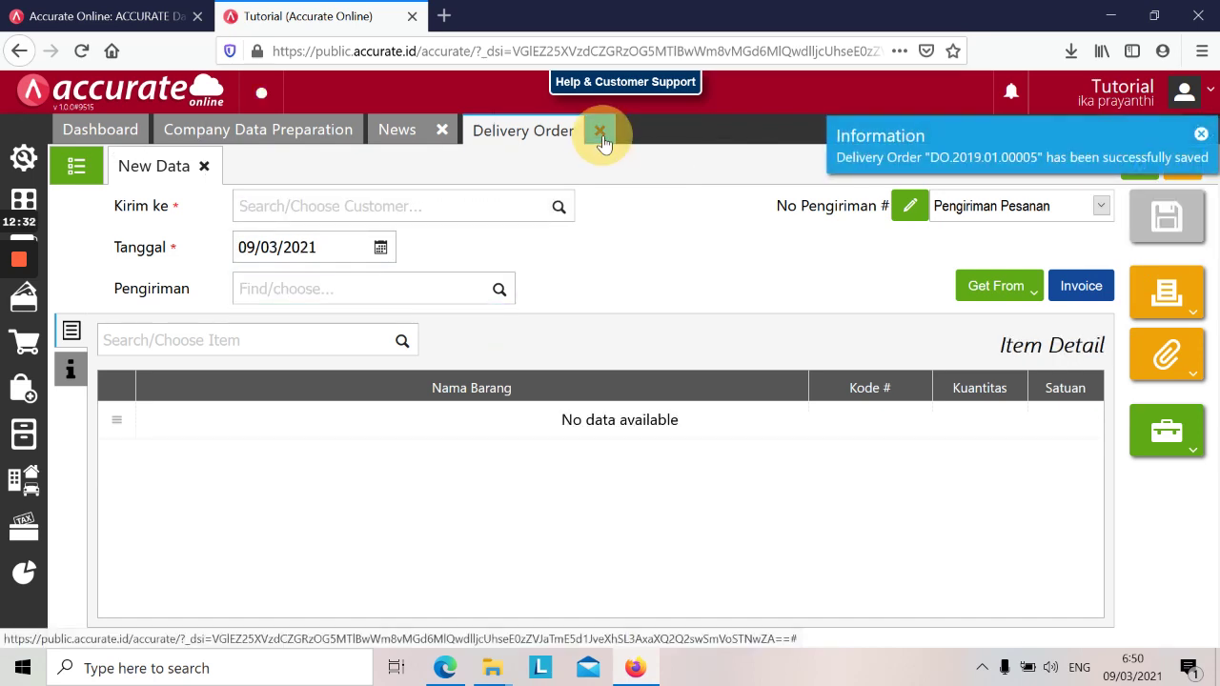
- Read PT Sentosa's 30 January 2019 payment in the PDF module and open a new sales receipt in Accurate Online
key("alt+Tab")
scroll(526, 396, "down", 1)
scroll(526, 396, "down", 3)
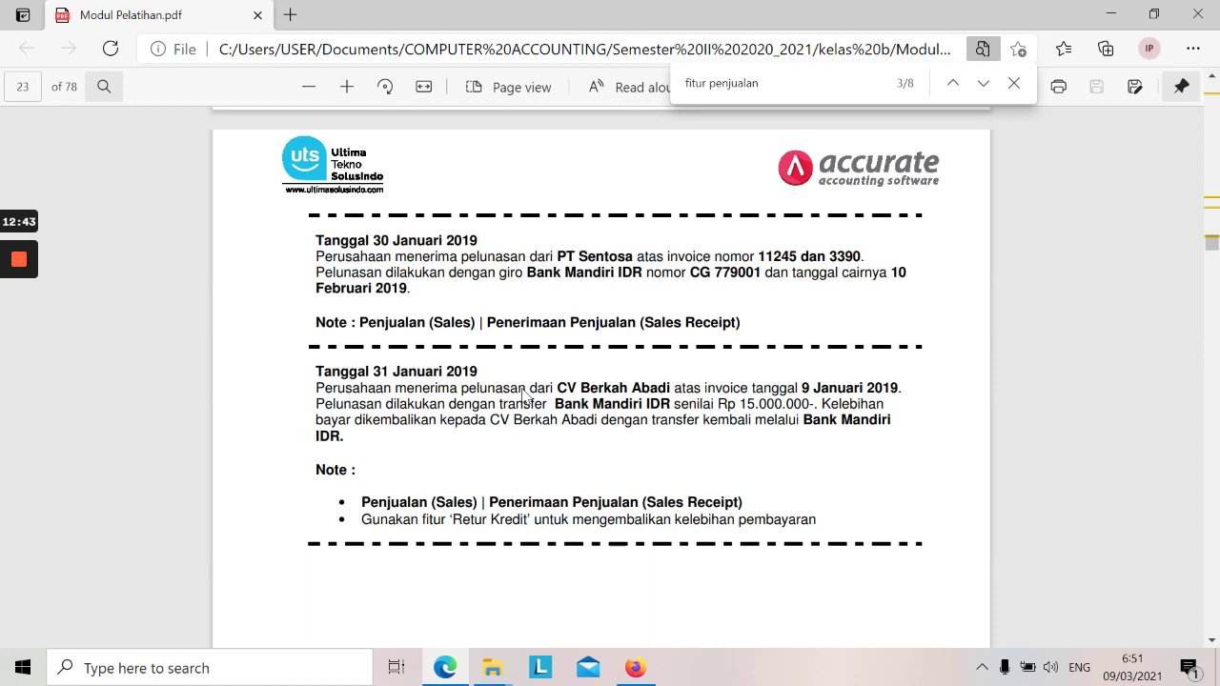
key("alt+Tab")
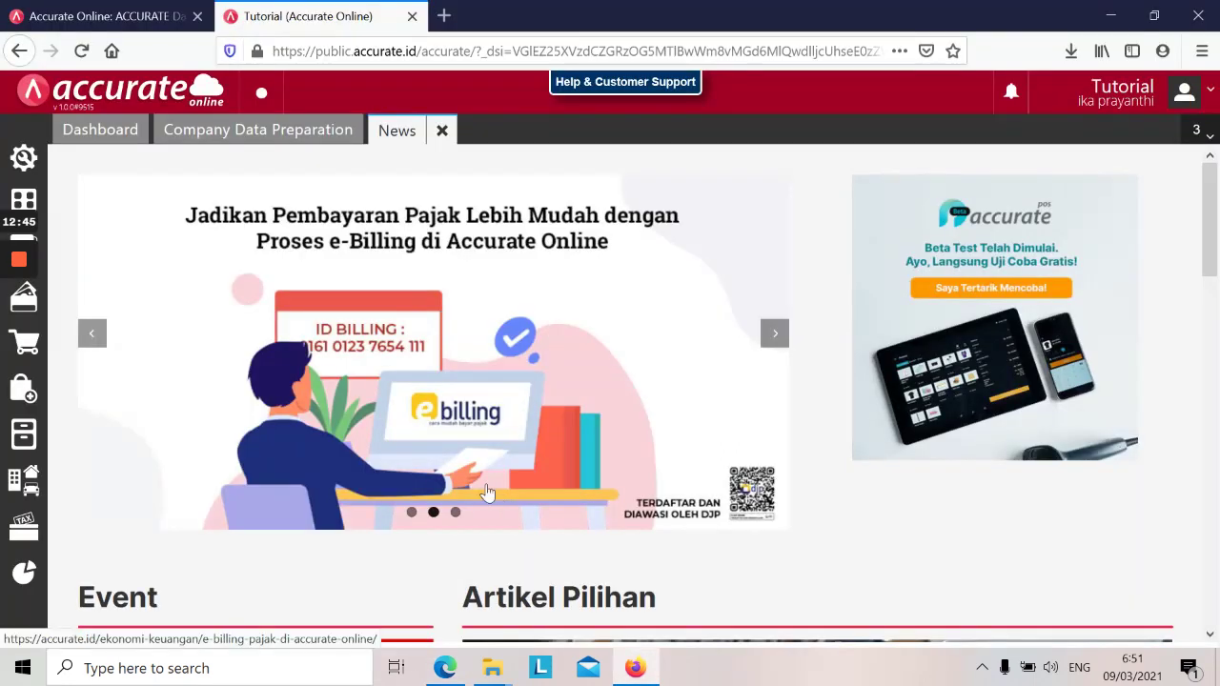
left_click(1158, 16)
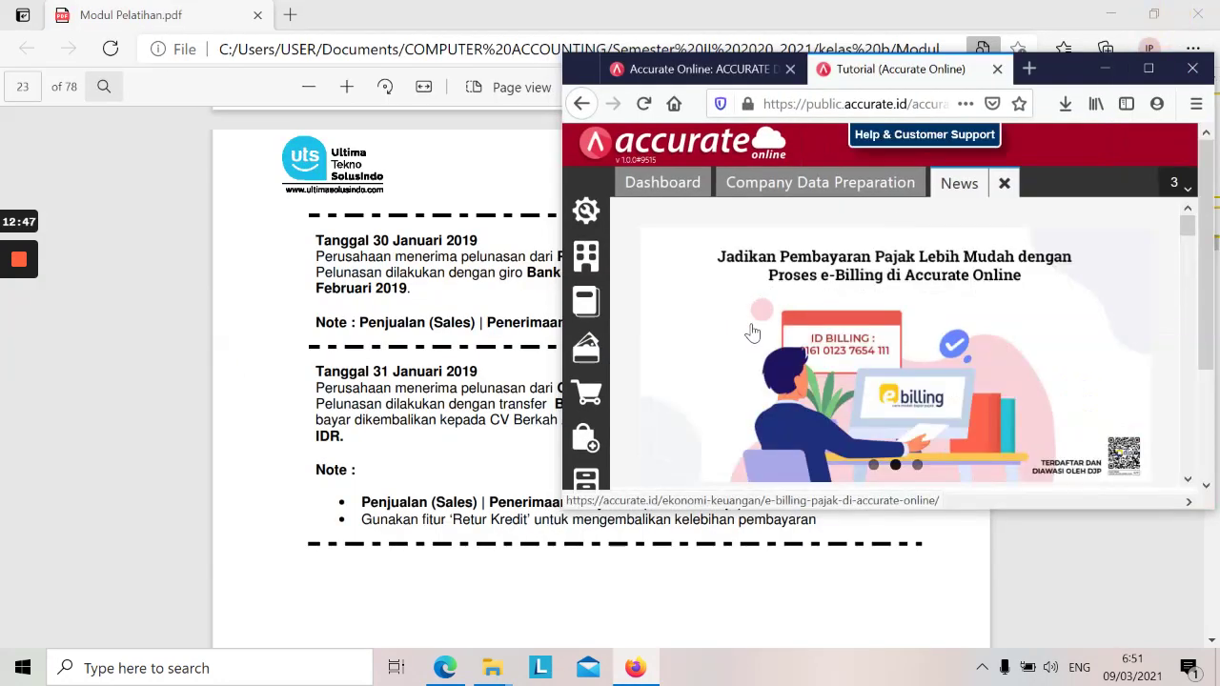
left_click(587, 409)
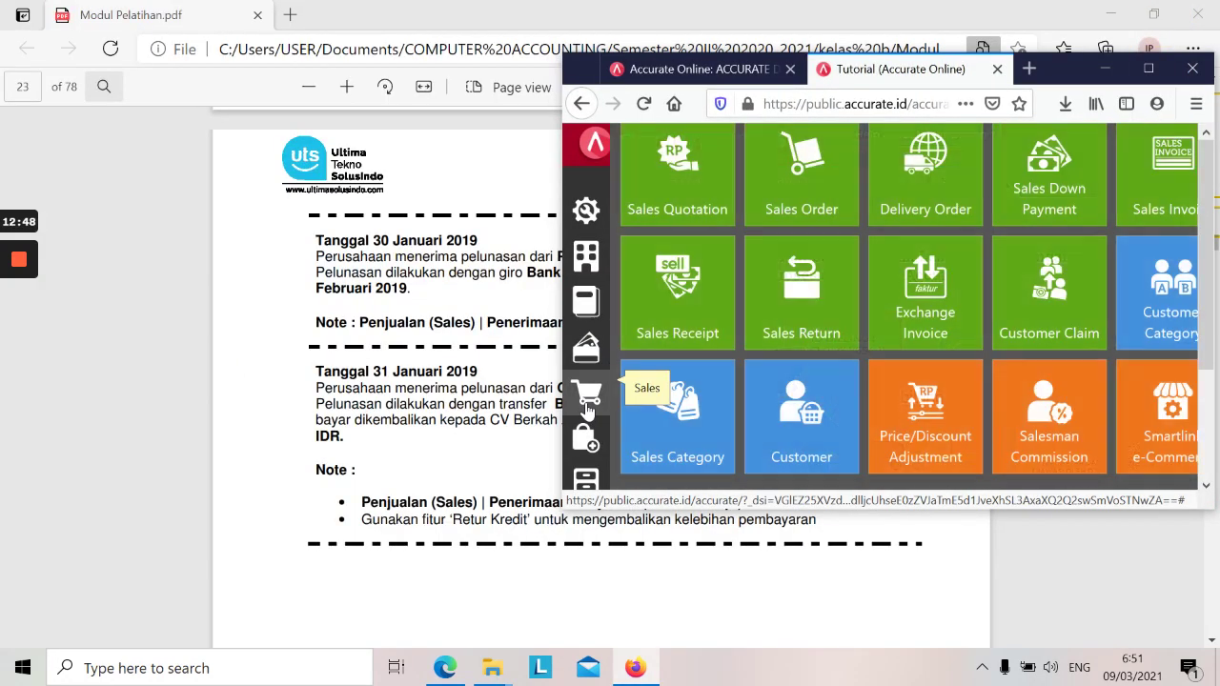
left_click(704, 298)
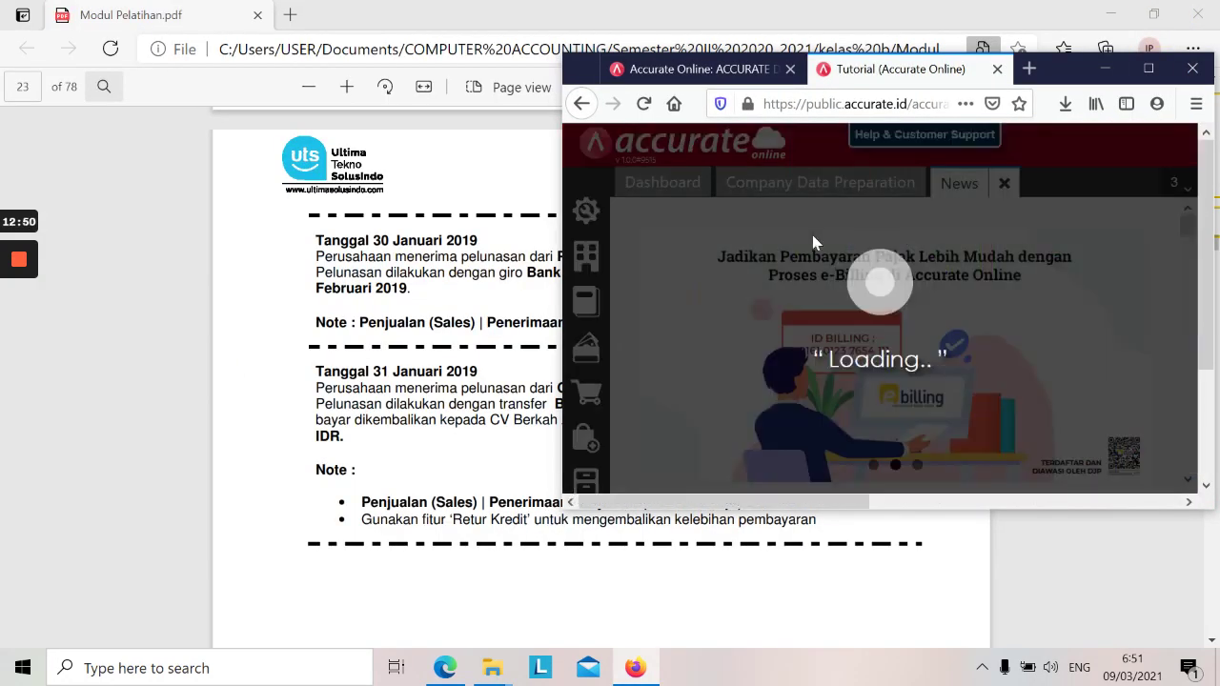
left_click(1148, 67)
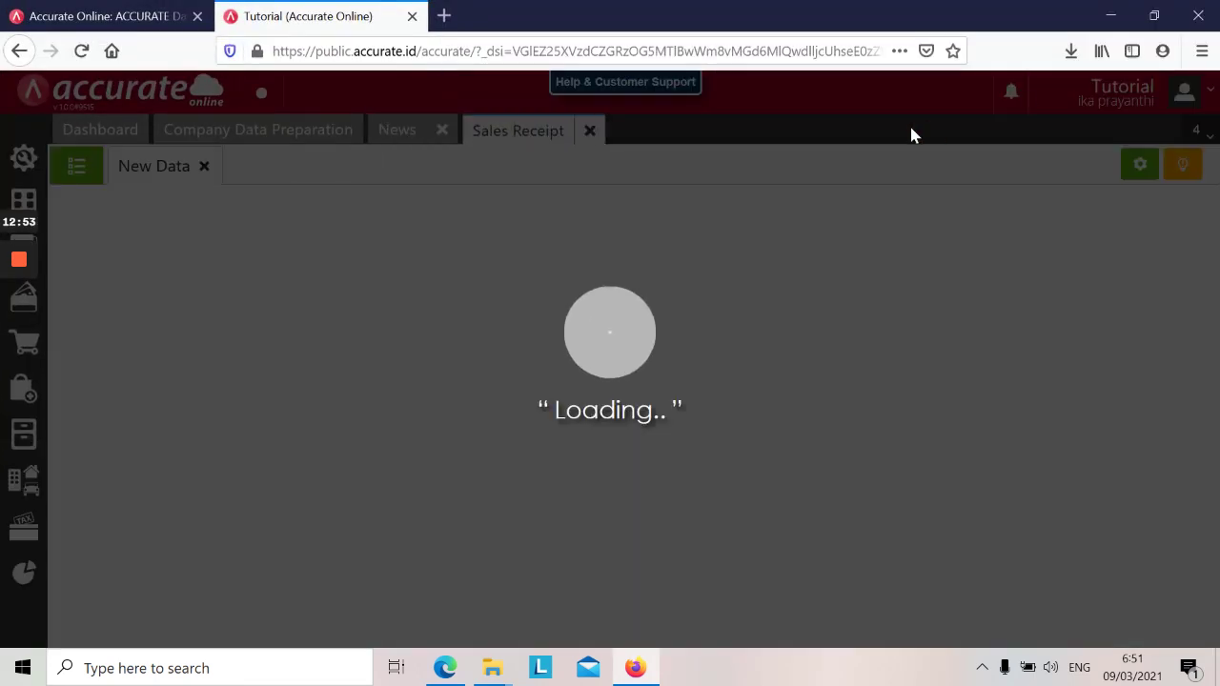
- Set the sales receipt's customer to PT Sentosa and its bank to Bank Mandiri IDR, as given in the PDF module
key("alt+Tab")
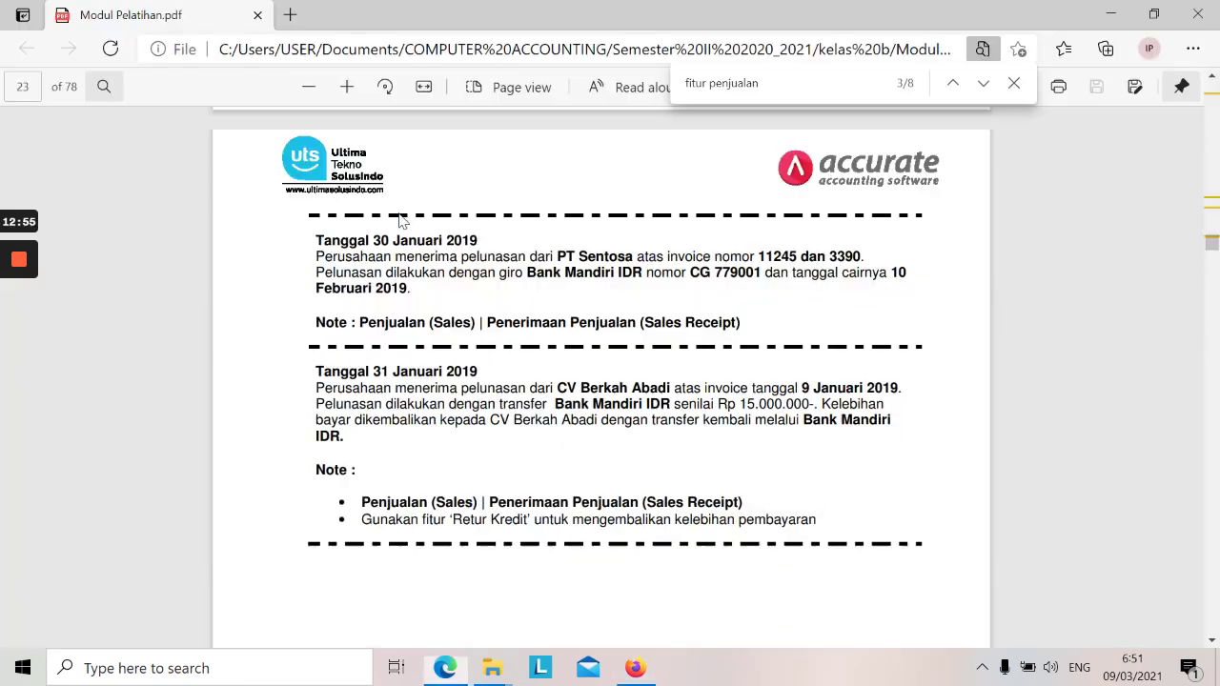
key("alt+Tab")
type("sen")
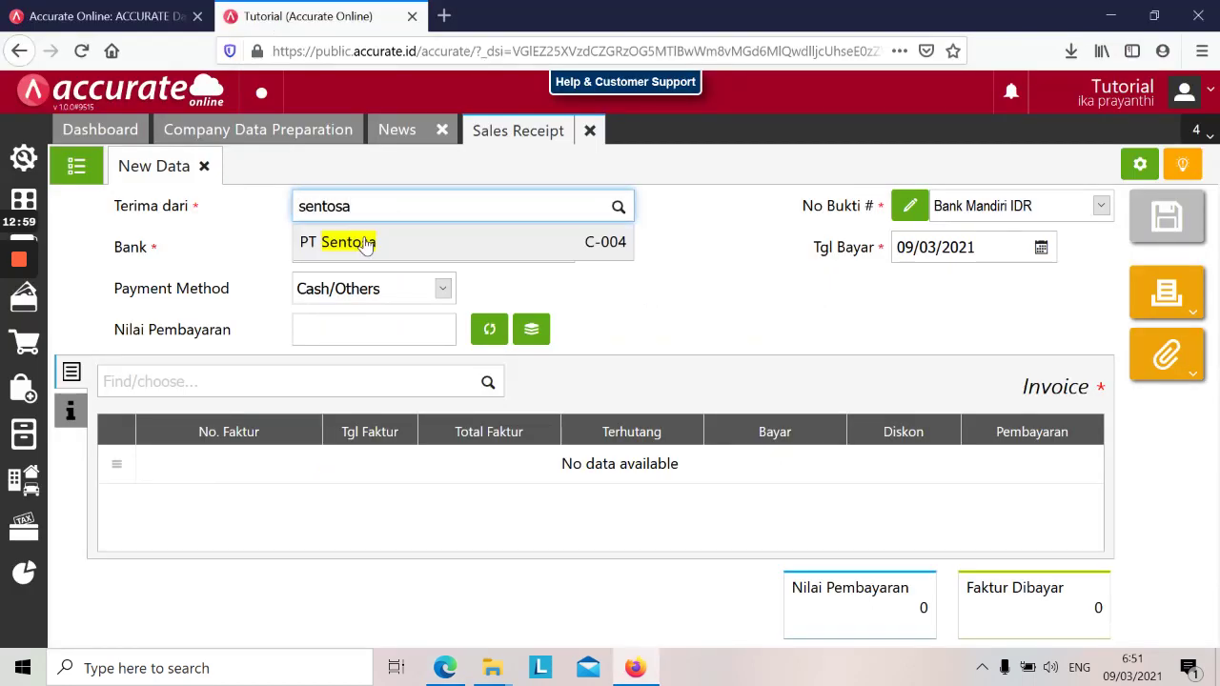
left_click(366, 239)
type("mandiri IDR")
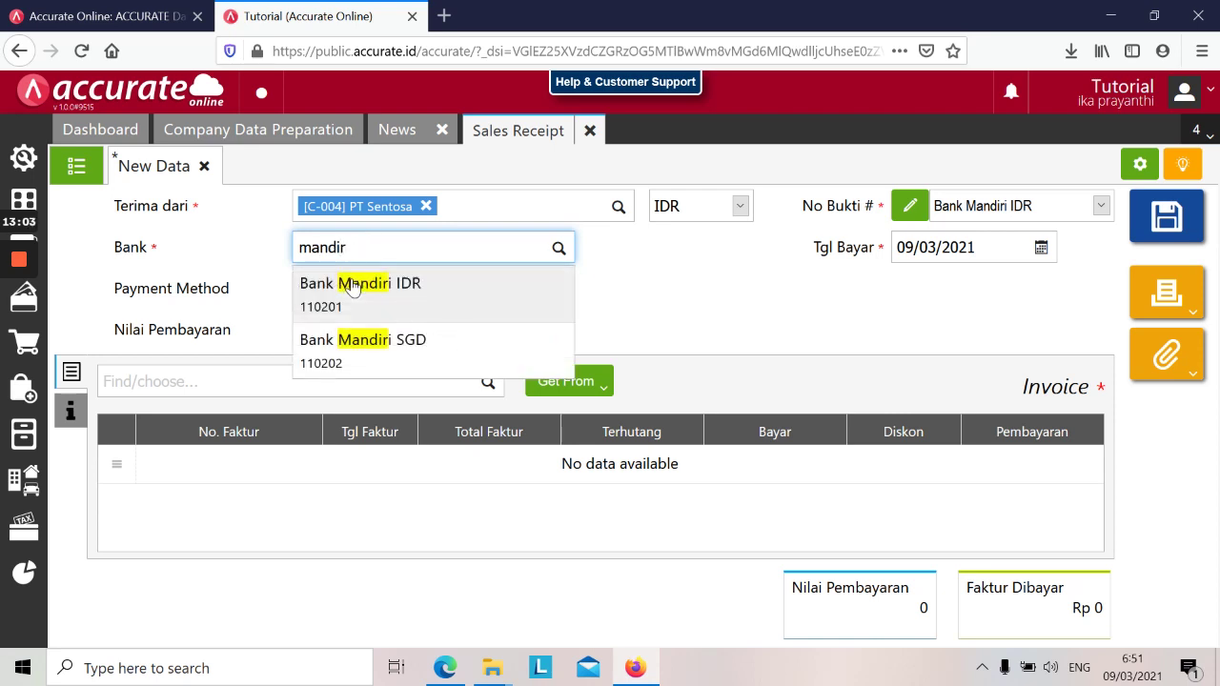
left_click(352, 280)
- Set the payment method to Cheque/Clearing and copy the giro number CG 779001 from the PDF module into the receipt
left_click(378, 295)
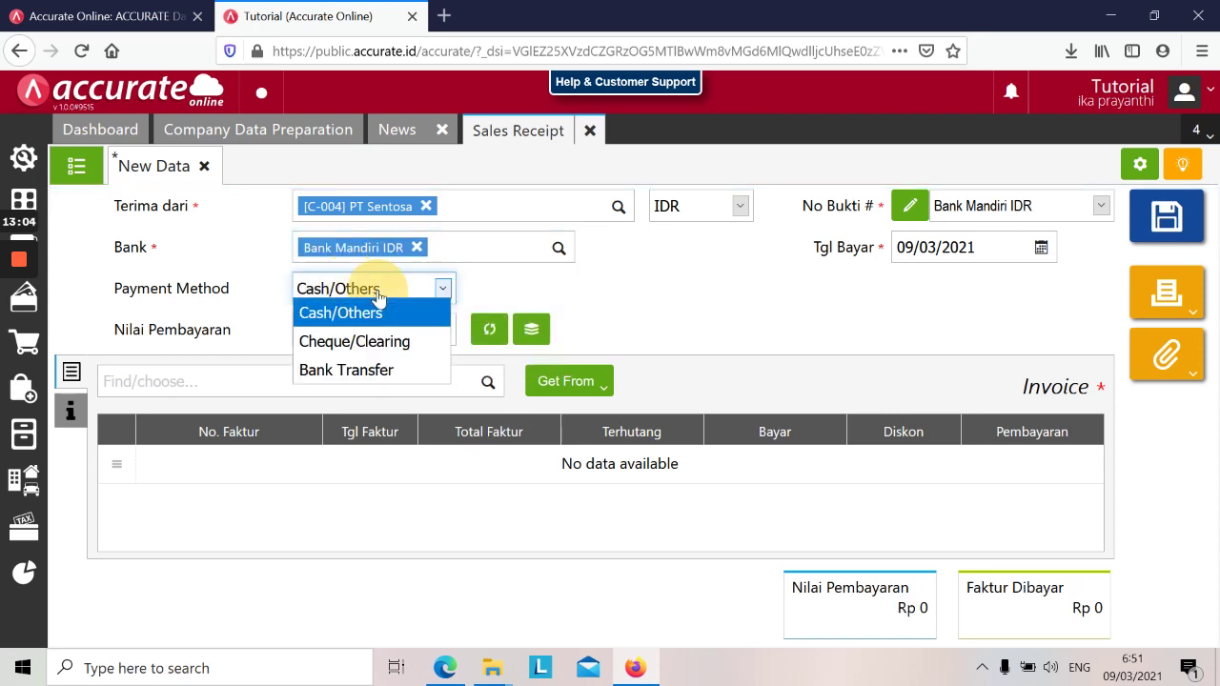
left_click(372, 341)
key("alt+Tab")
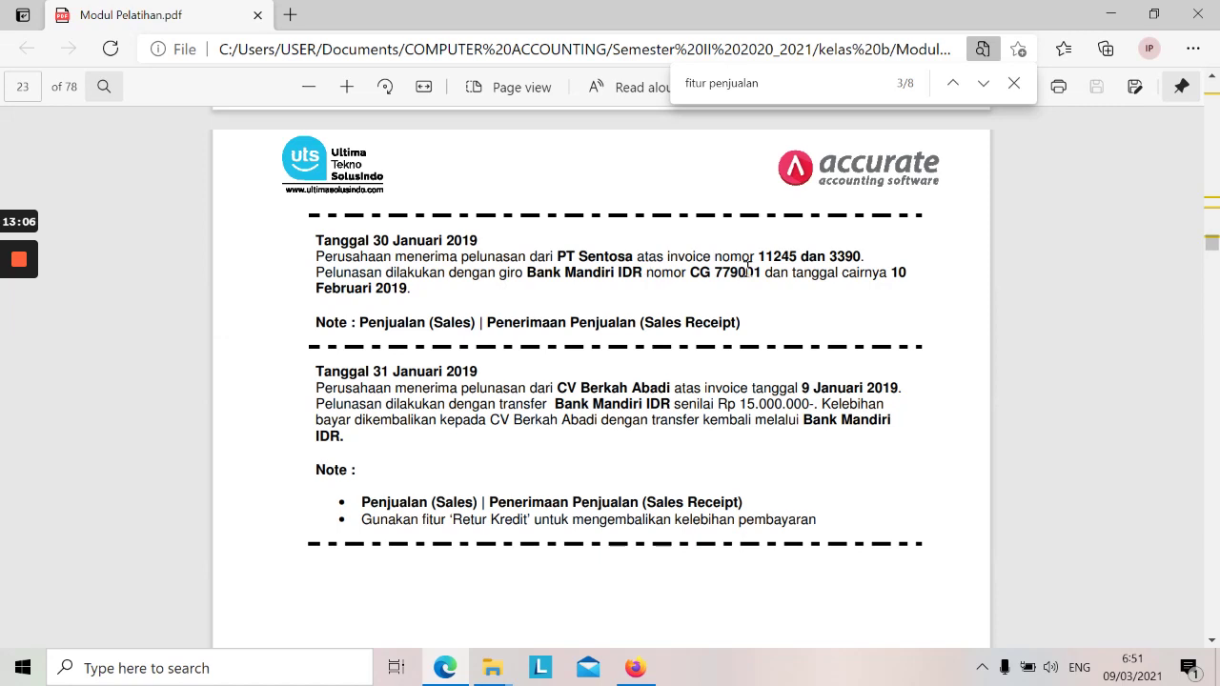
left_click_drag(763, 272, 690, 271)
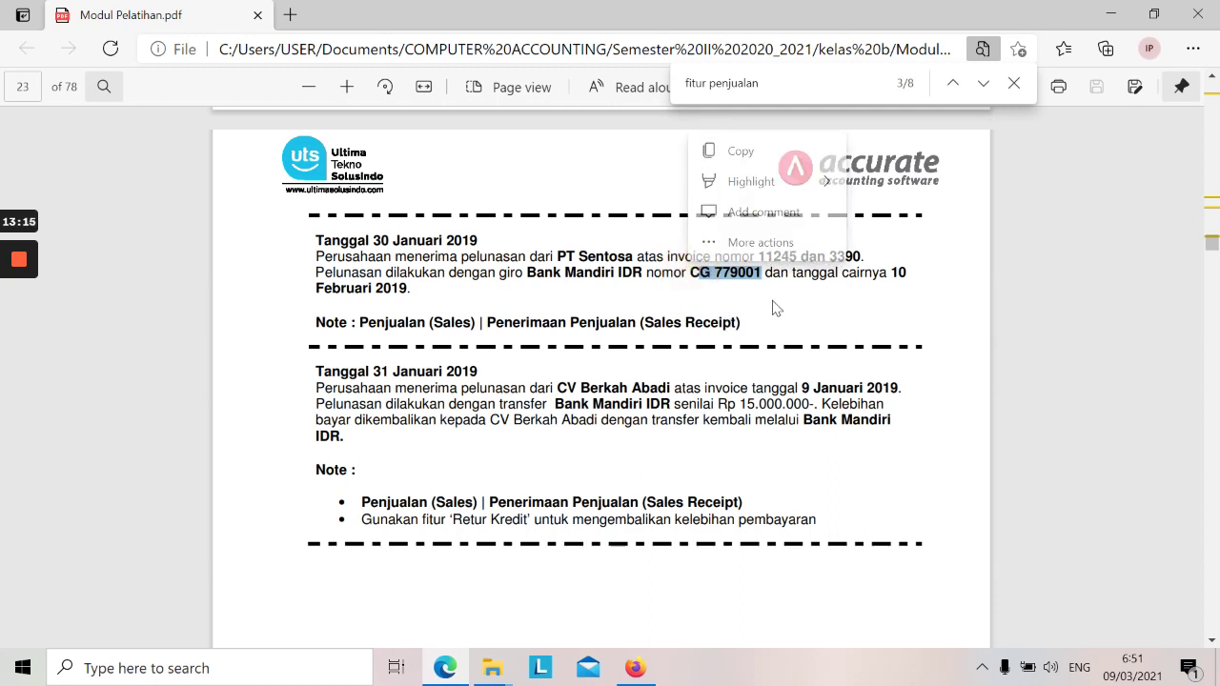
left_click(742, 290)
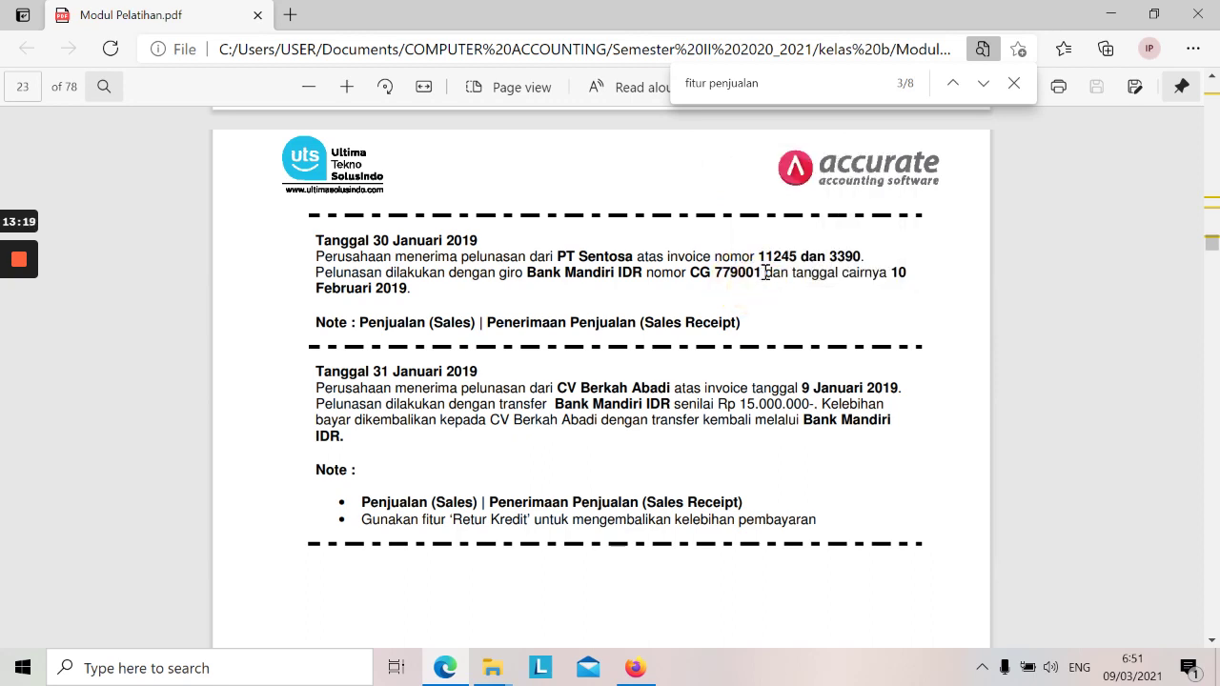
left_click_drag(763, 273, 686, 271)
key("ctrl+c")
key("alt+Tab")
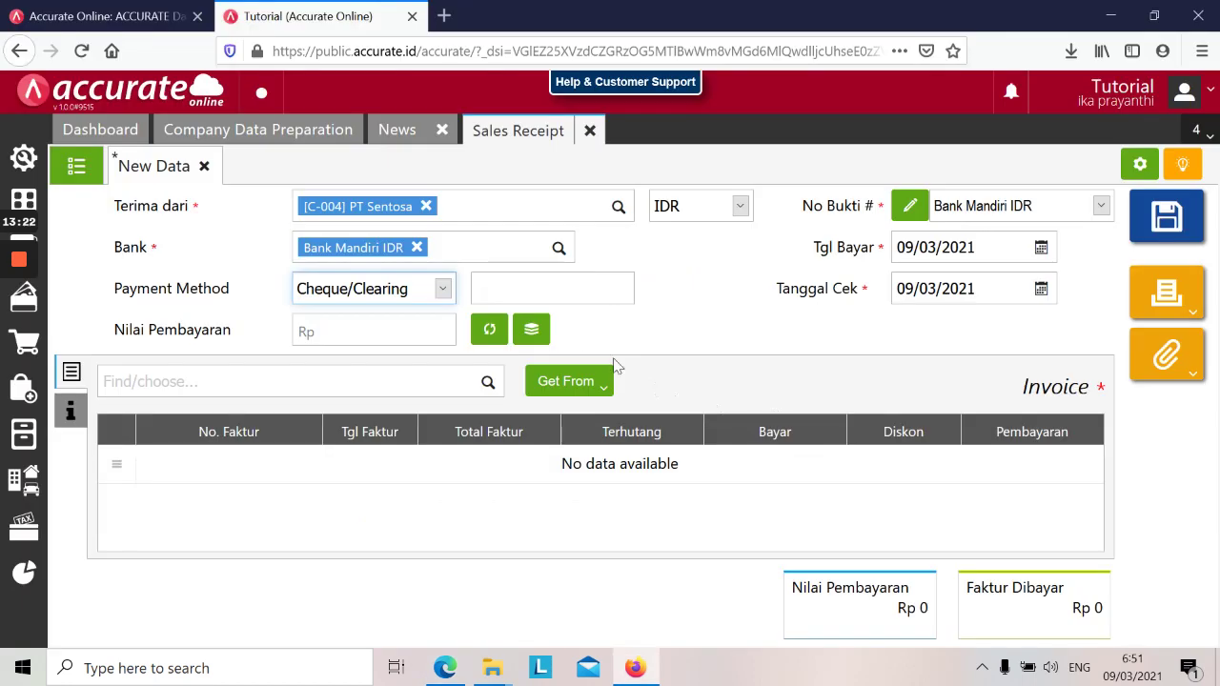
left_click(525, 287)
key("ctrl+v")
- Check the transaction date in the PDF module and set the receipt's payment date to 30/01/2019
key("alt+Tab")
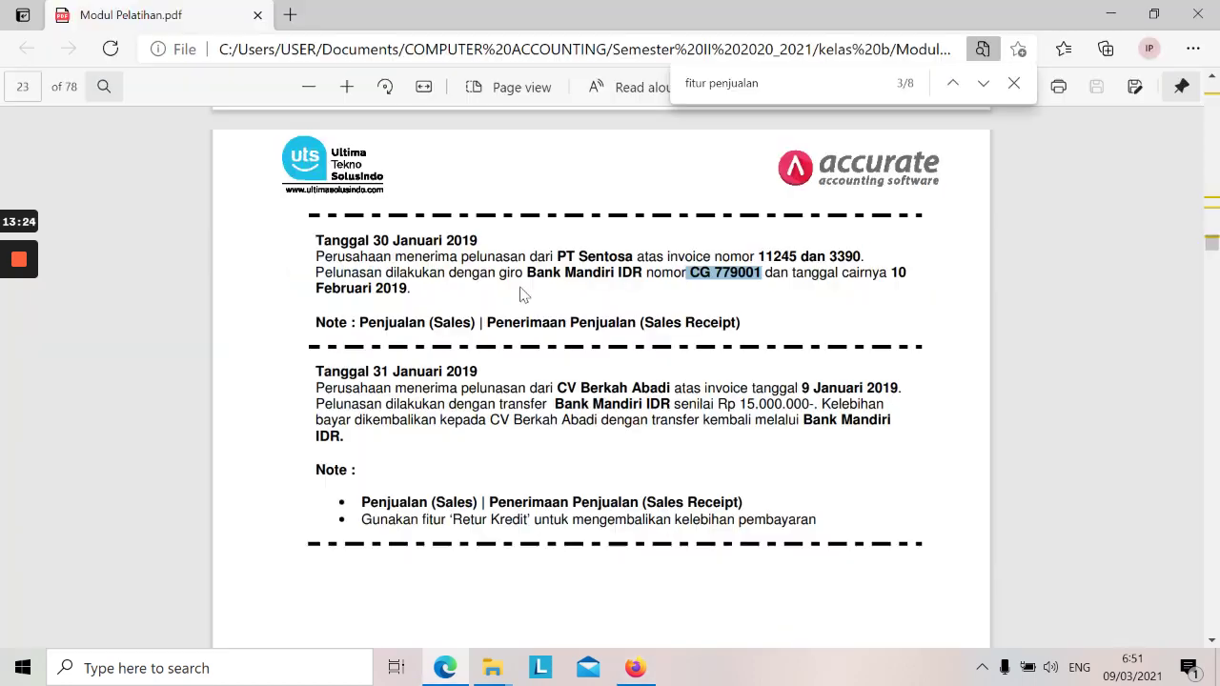
key("alt+Tab")
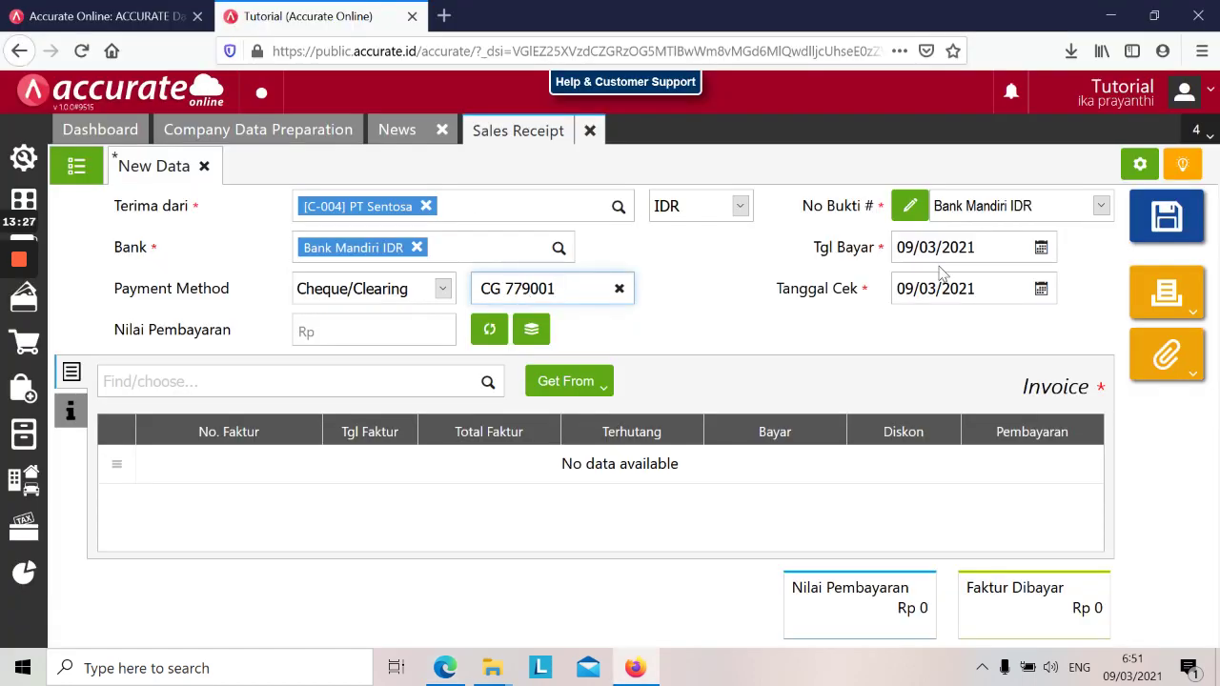
left_click(975, 250)
key("alt+Tab")
key("alt+Tab")
type("30/0")
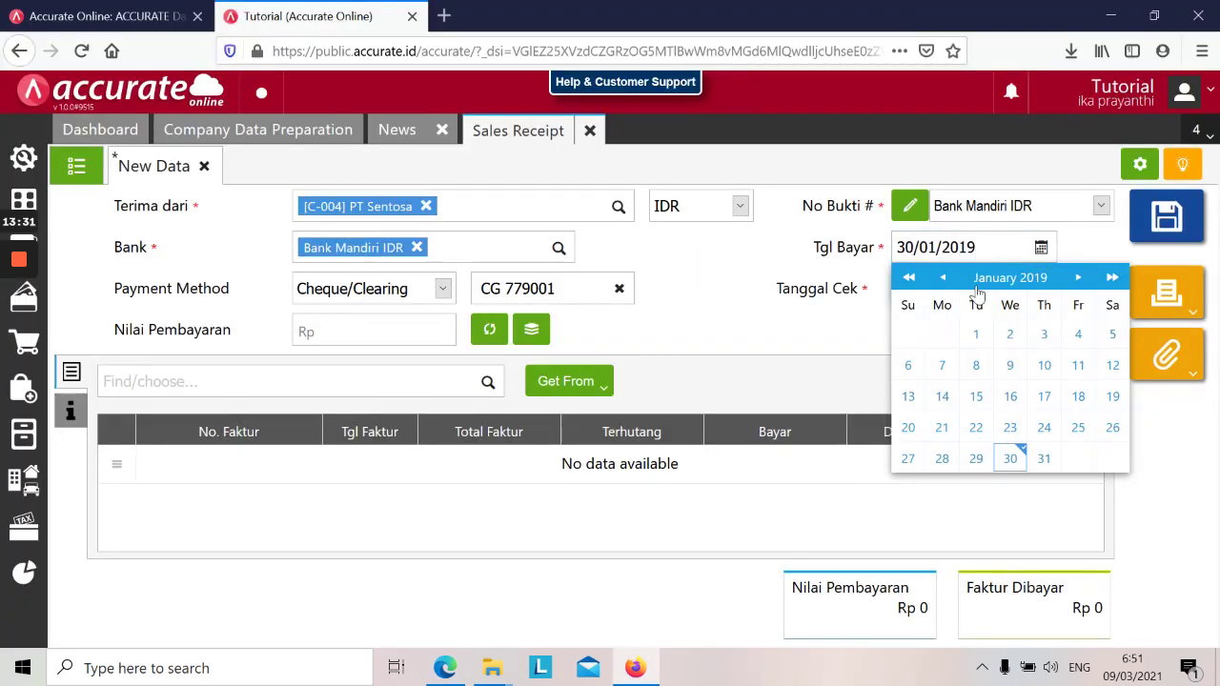
left_click(1011, 457)
- Check the giro's clearing date in the PDF module and set the receipt's cheque date to 10/02/2019
key("alt+Tab")
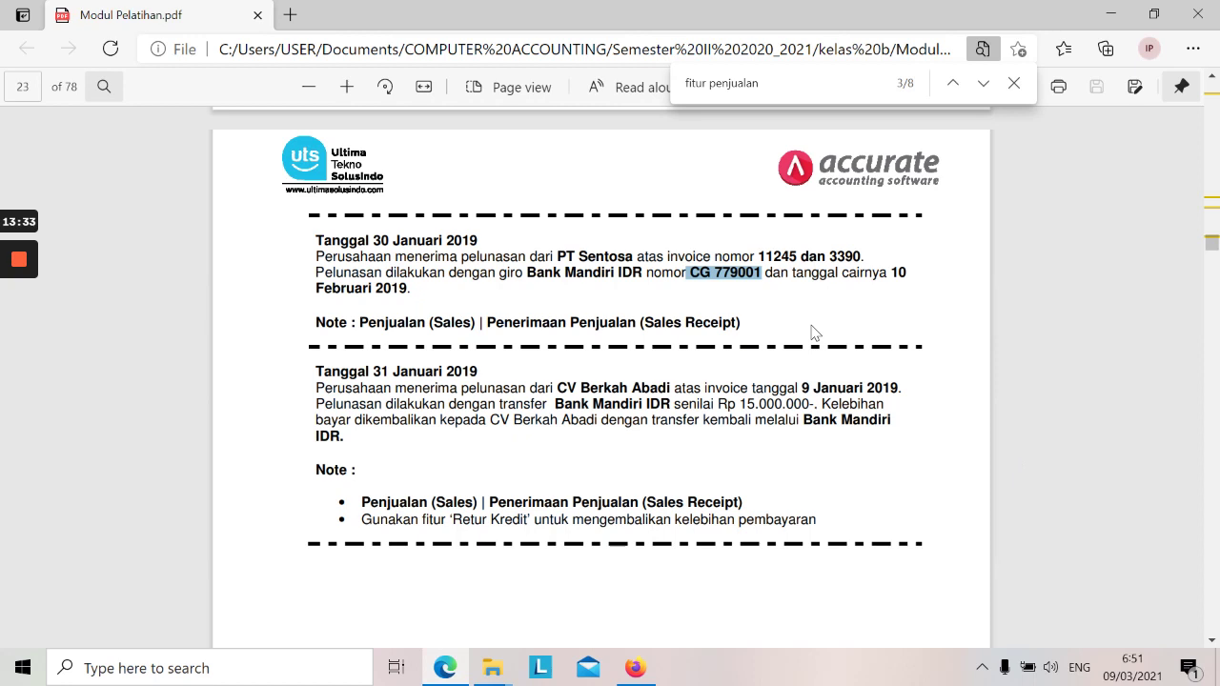
key("alt+Tab")
left_click(925, 288)
type("11320")
key("BackSpace")
key("BackSpace")
key("BackSpace")
key("BackSpace")
key("BackSpace")
key("BackSpace")
key("BackSpace")
key("BackSpace")
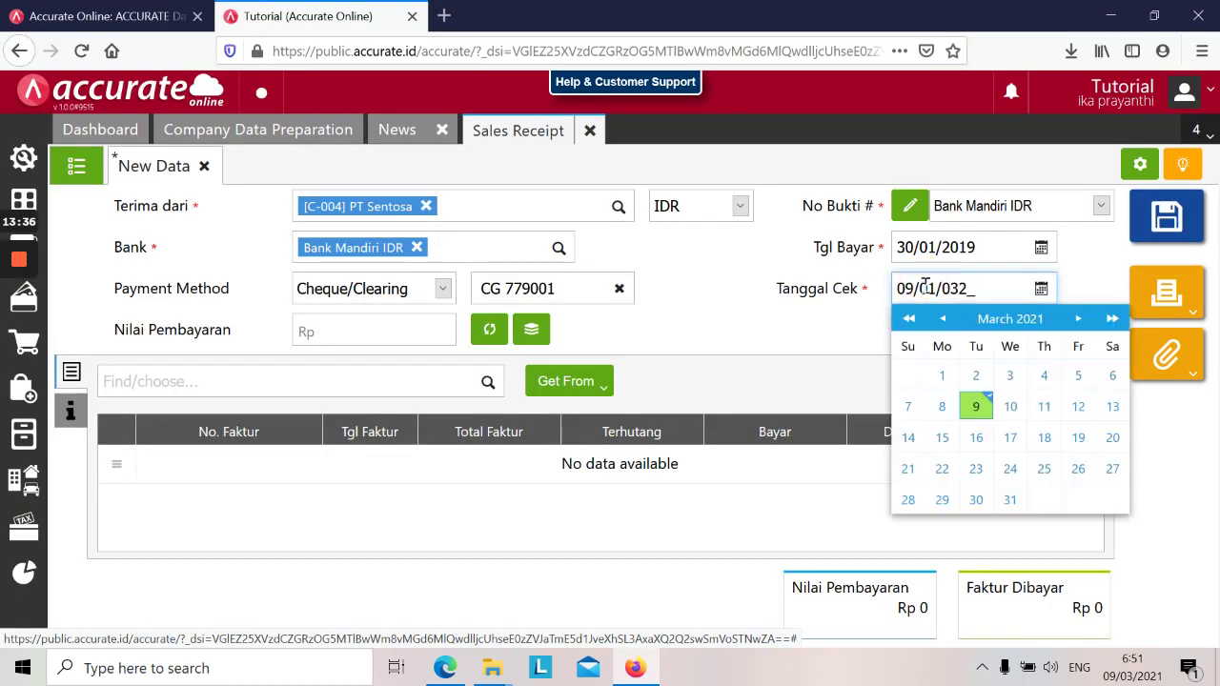
type("10/02/2019")
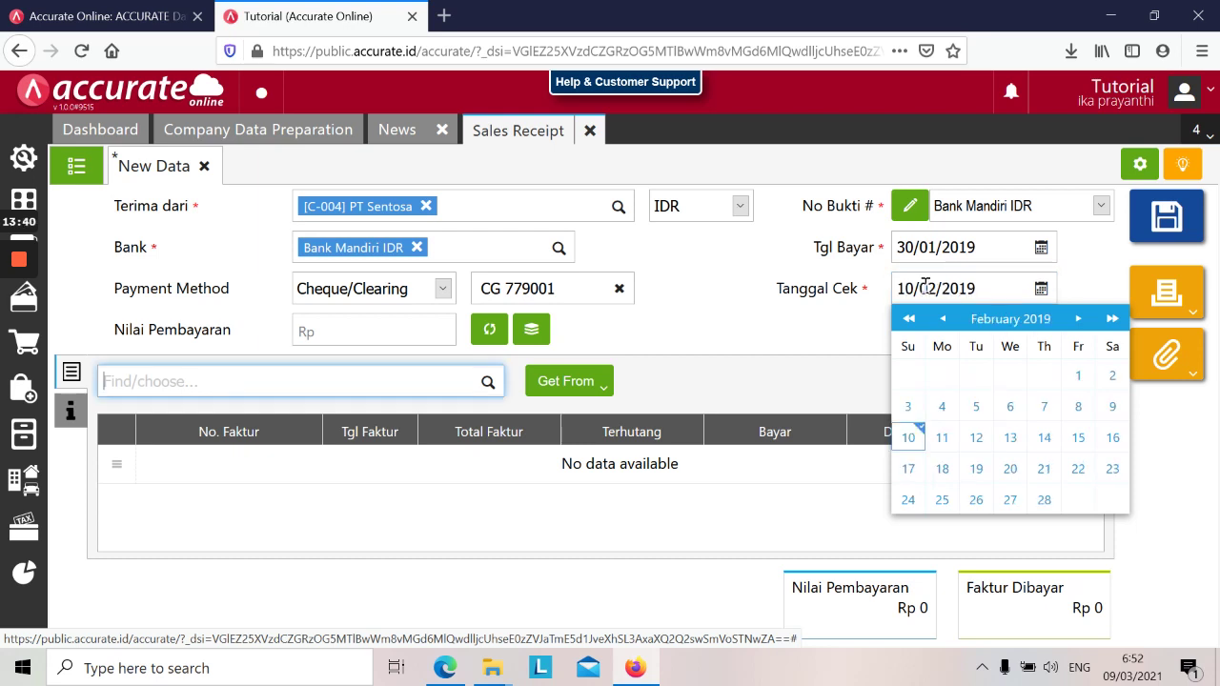
left_click(907, 436)
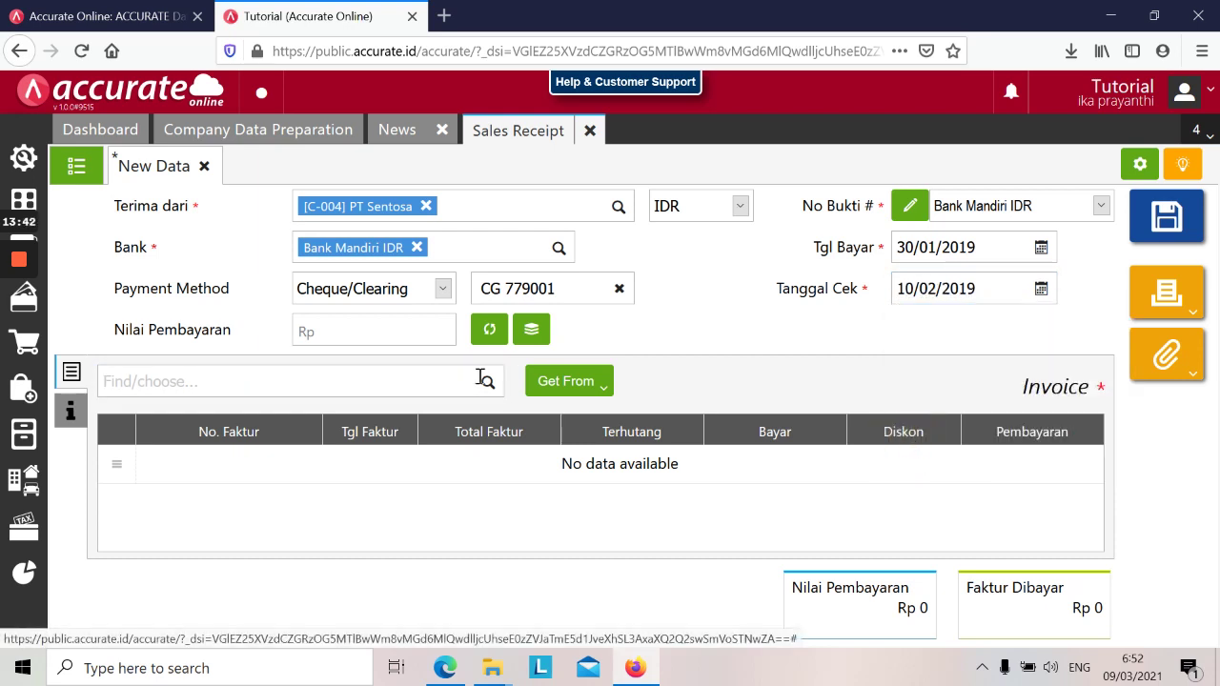
- Add outstanding invoices 11245 and 3390 to the receipt, leaving out SI.2019.01.00006
left_click(600, 386)
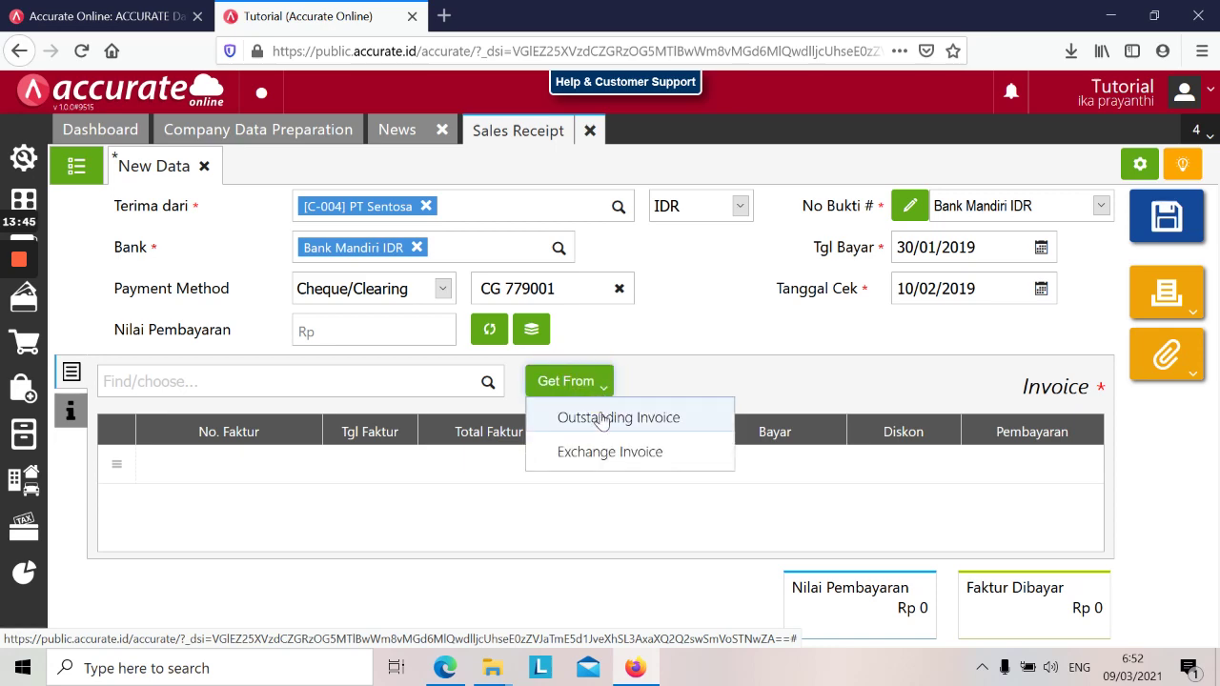
left_click(602, 418)
key("alt+Tab")
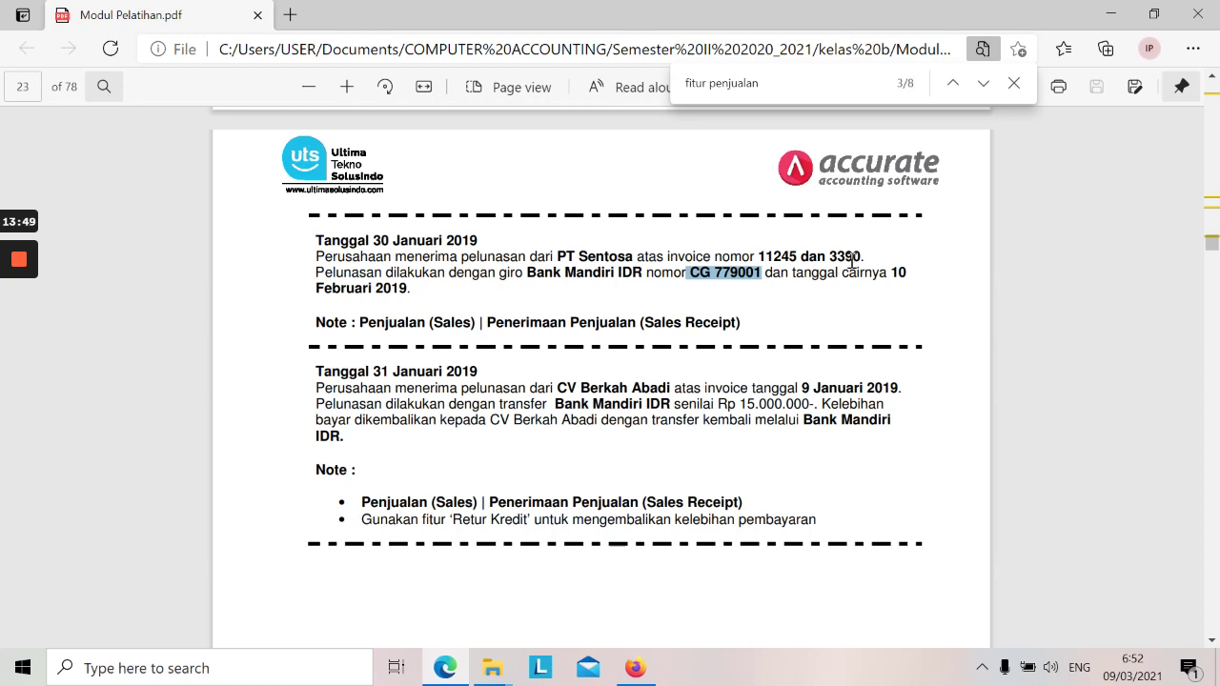
key("alt+Tab")
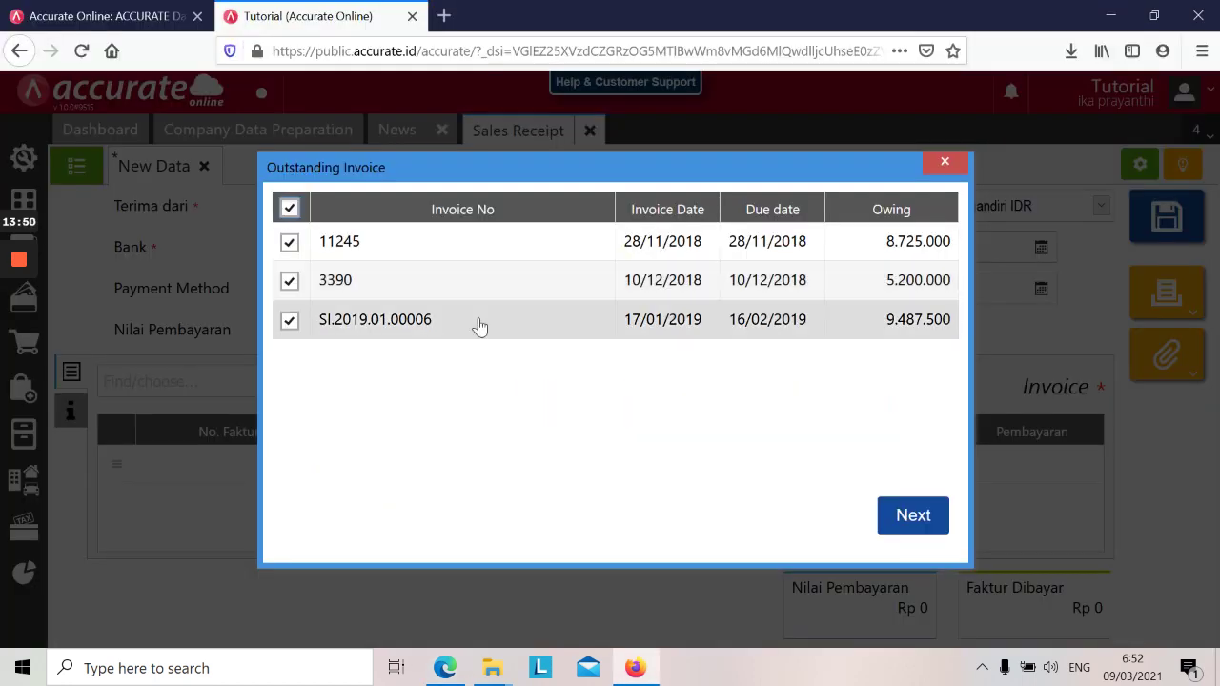
left_click(290, 319)
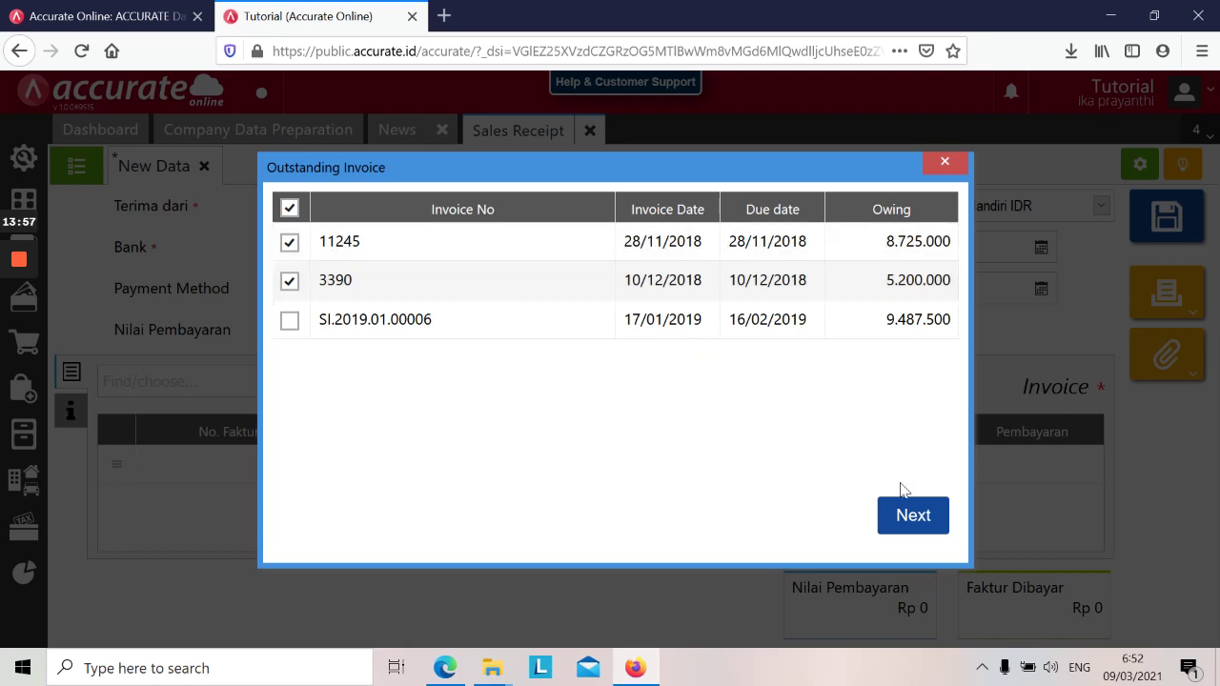
left_click(909, 514)
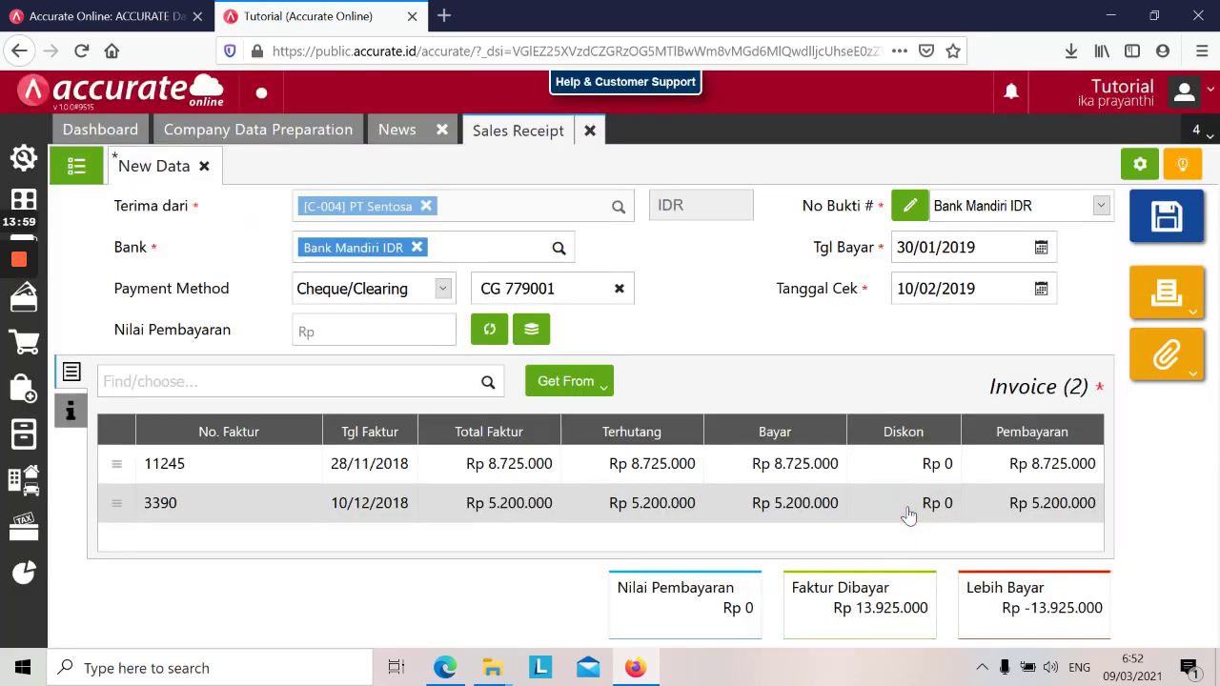
- Fill in the payment amount of Rp 13.925.000 from the invoice total, then save and close the sales receipt
key("alt+Tab")
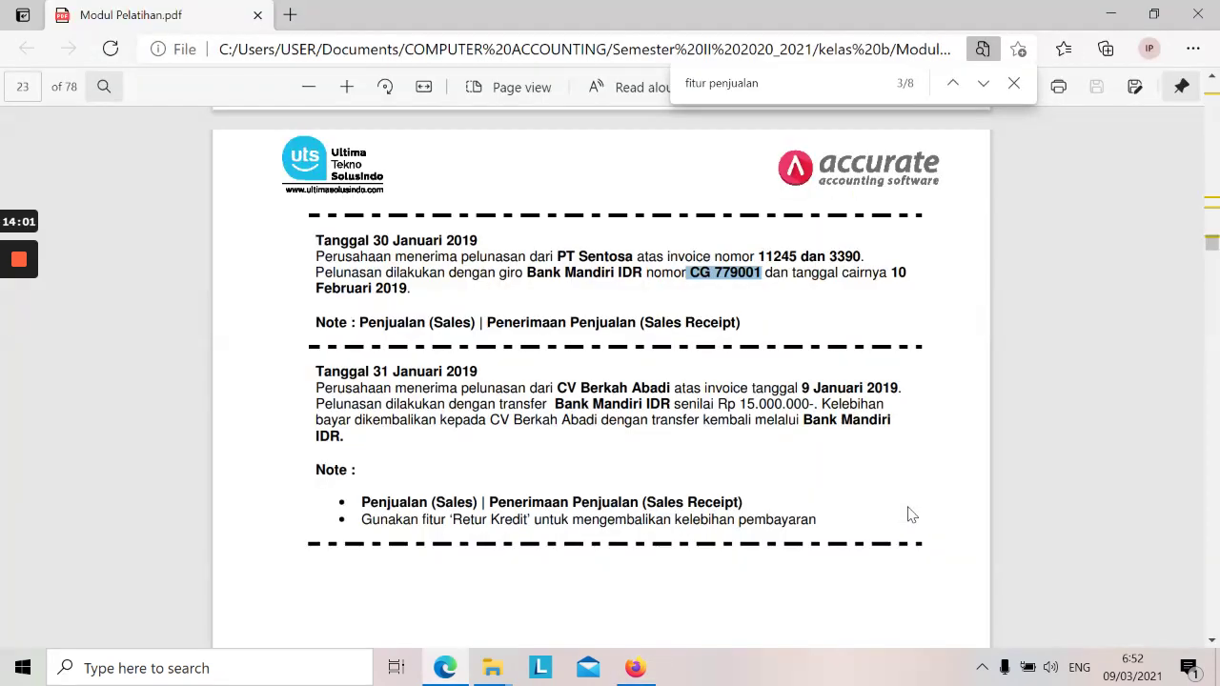
key("alt+Tab")
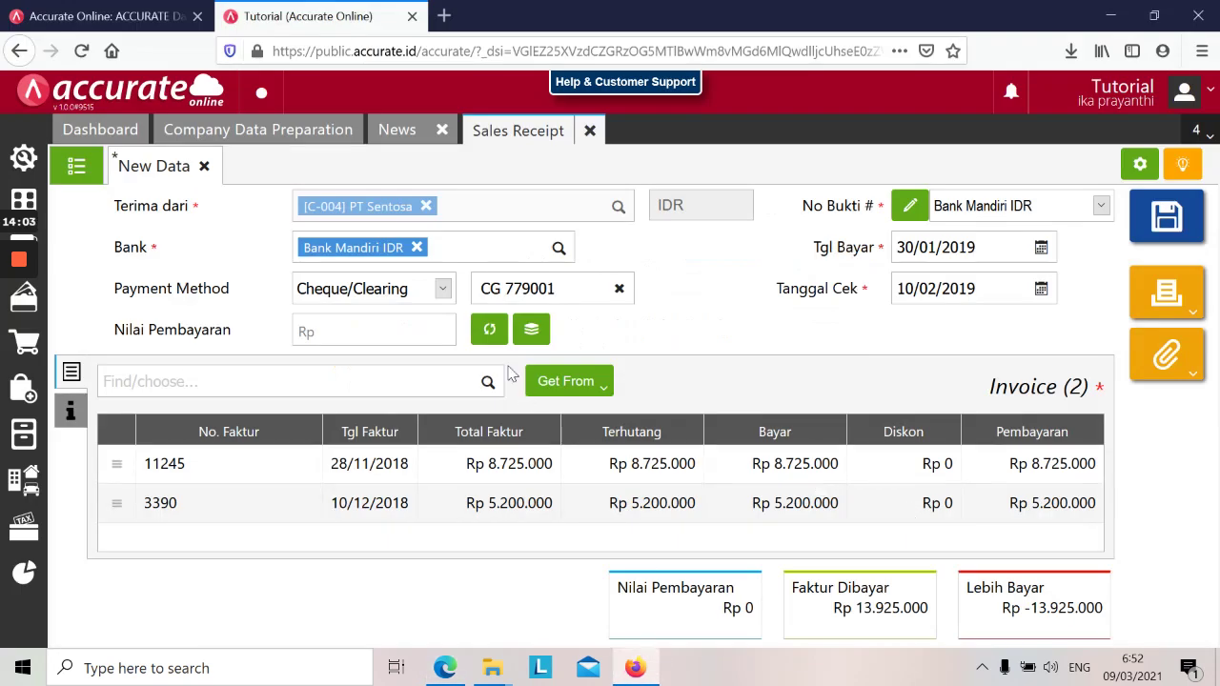
left_click(490, 331)
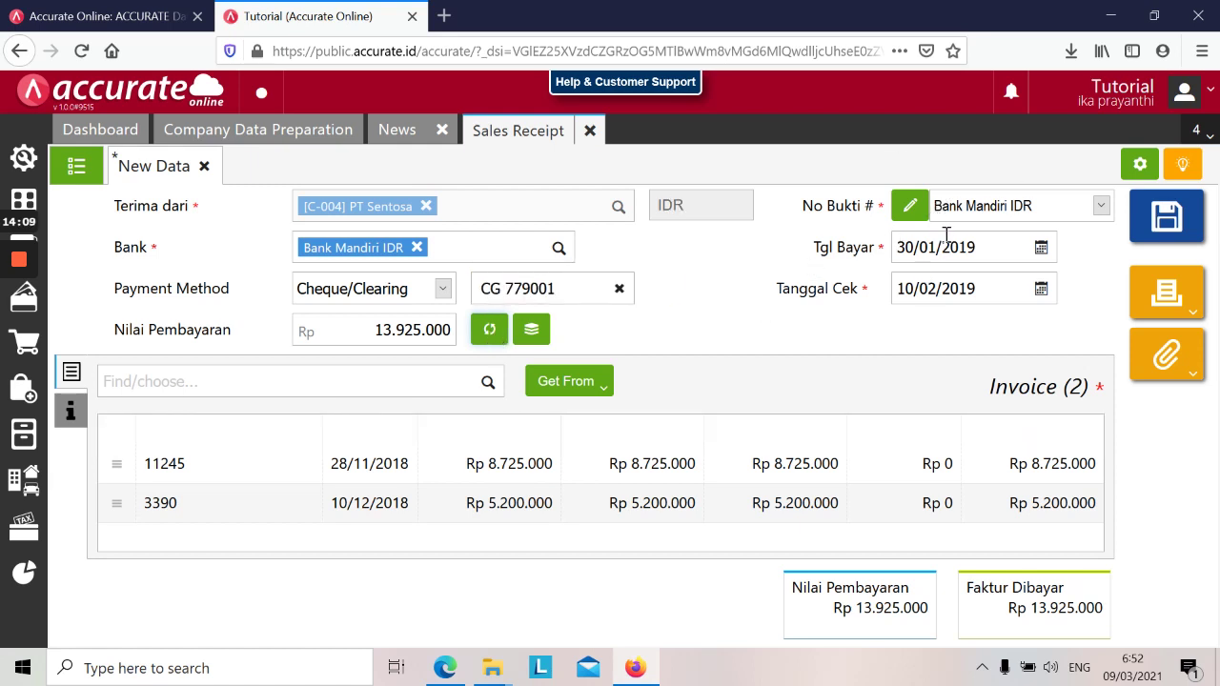
left_click(1188, 222)
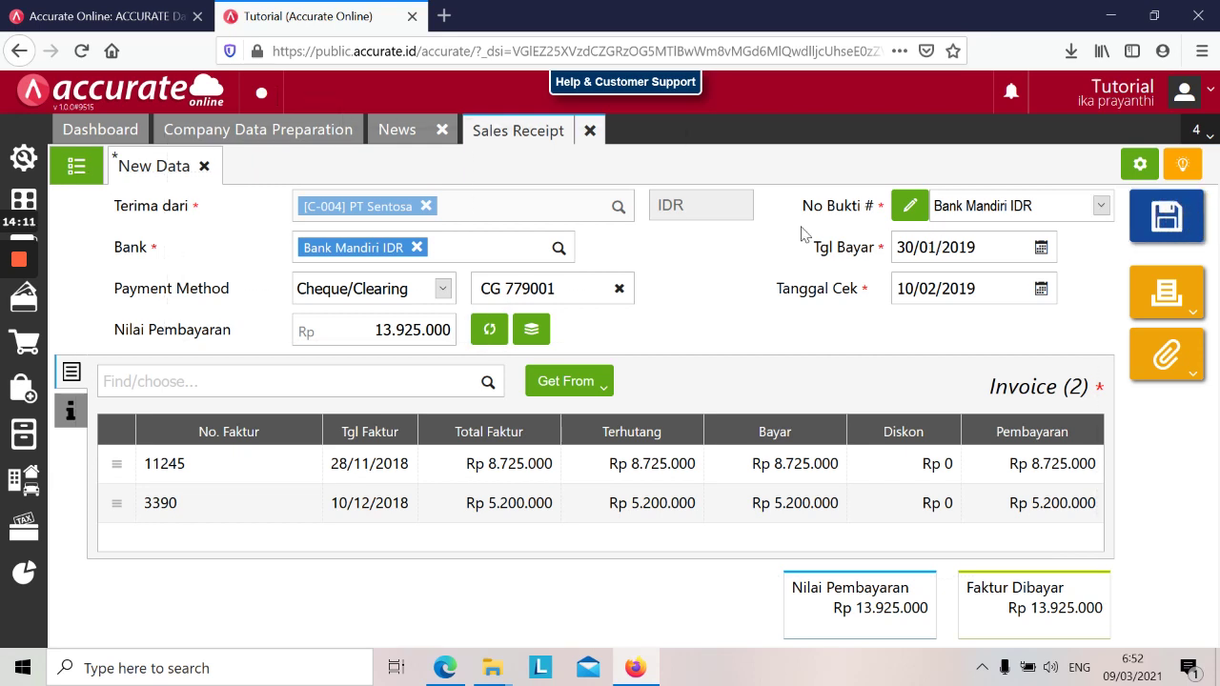
left_click(587, 136)
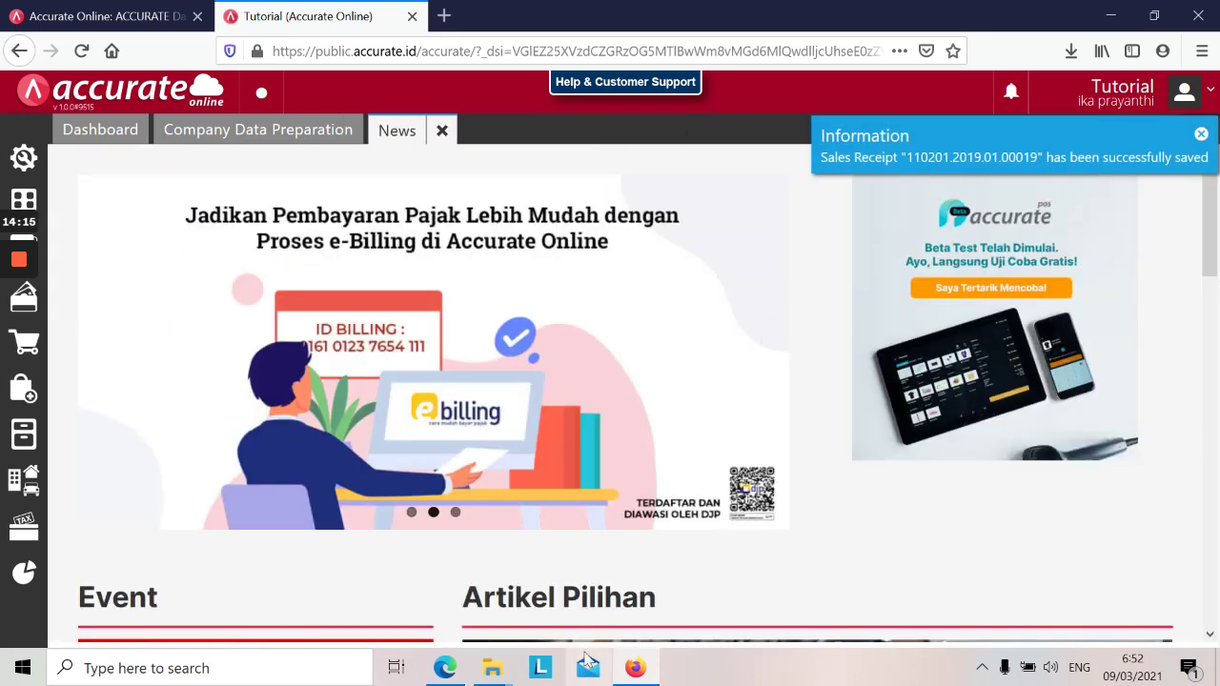
- Read CV Berkah Abadi's 31 January 2019 payment instructions in the PDF module and show Accurate Online beside them
left_click(630, 674)
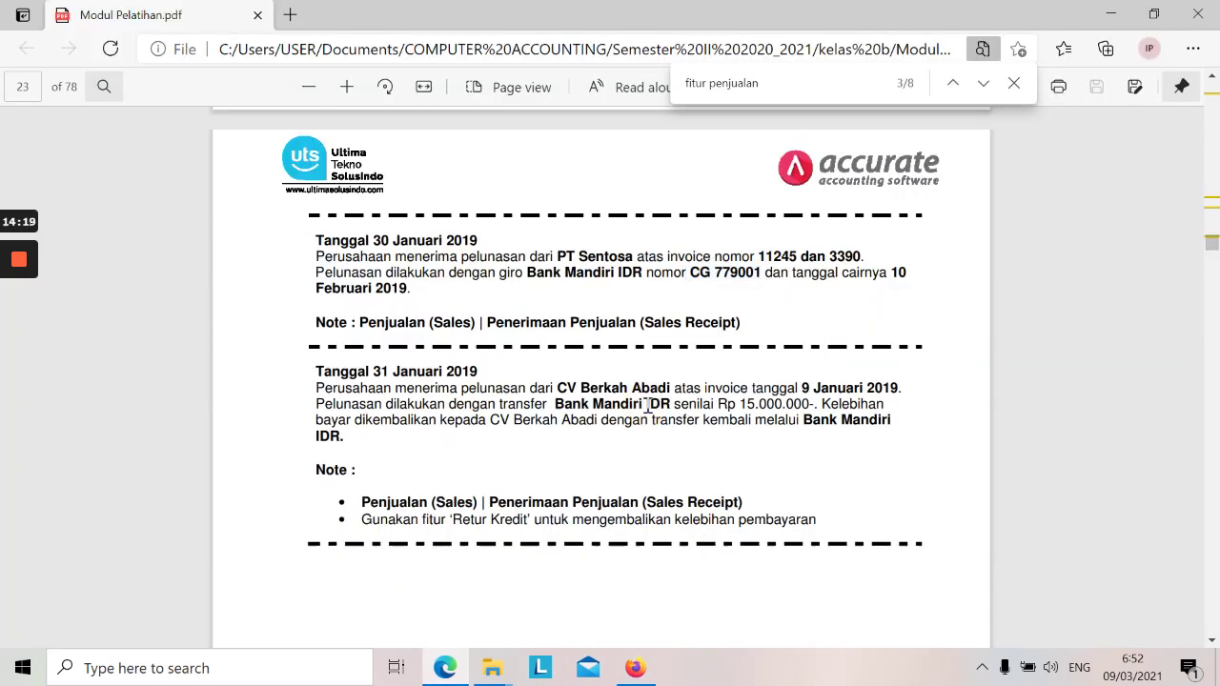
scroll(648, 406, "down", 3)
scroll(647, 406, "up", 1)
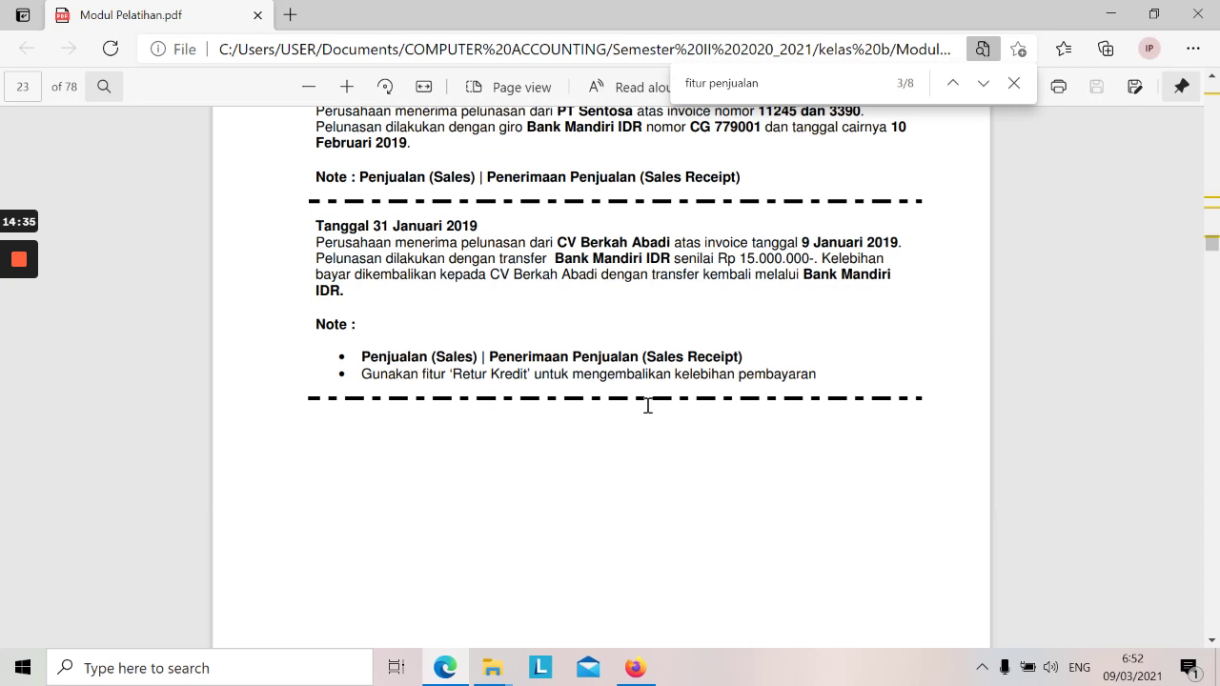
key("alt+Tab")
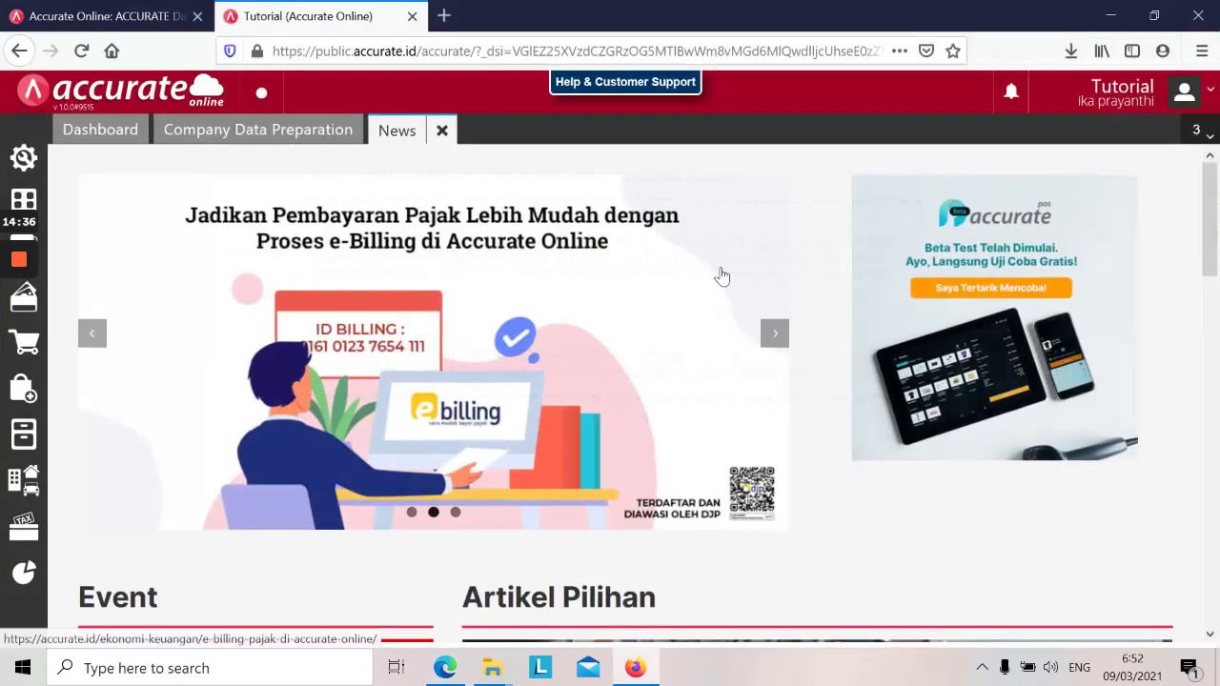
left_click(1153, 14)
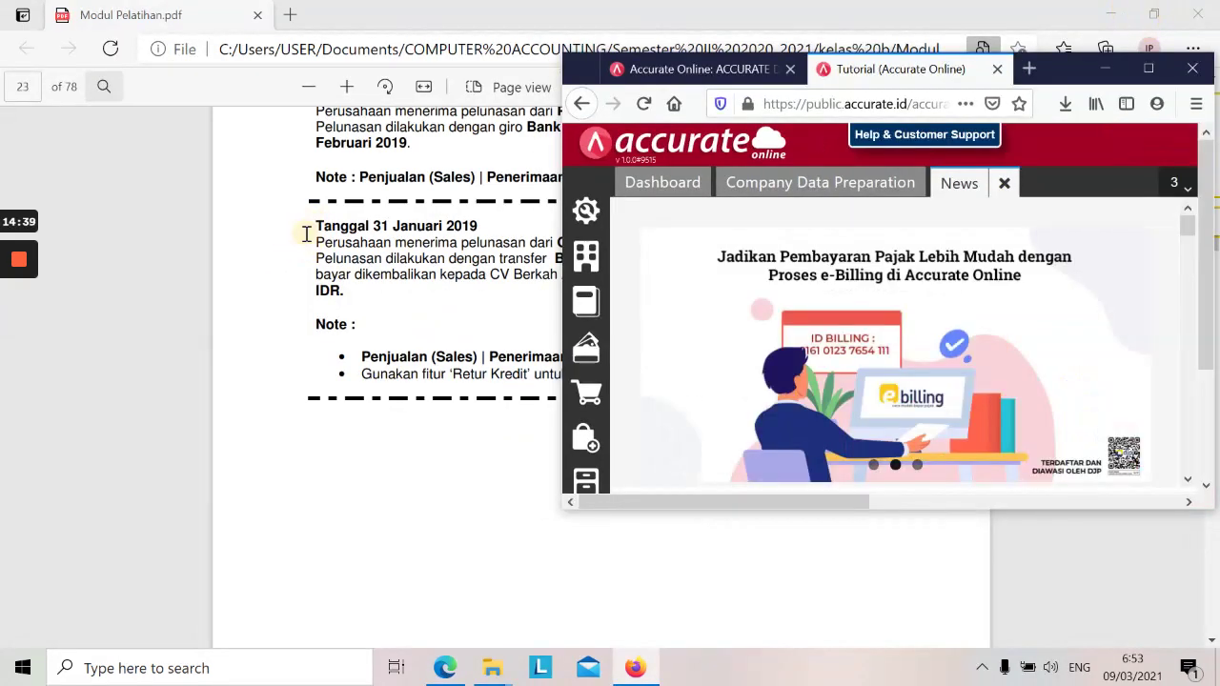
- Start a new sales receipt in Accurate Online with CV Berkah Abadi as the paying customer
left_click(591, 401)
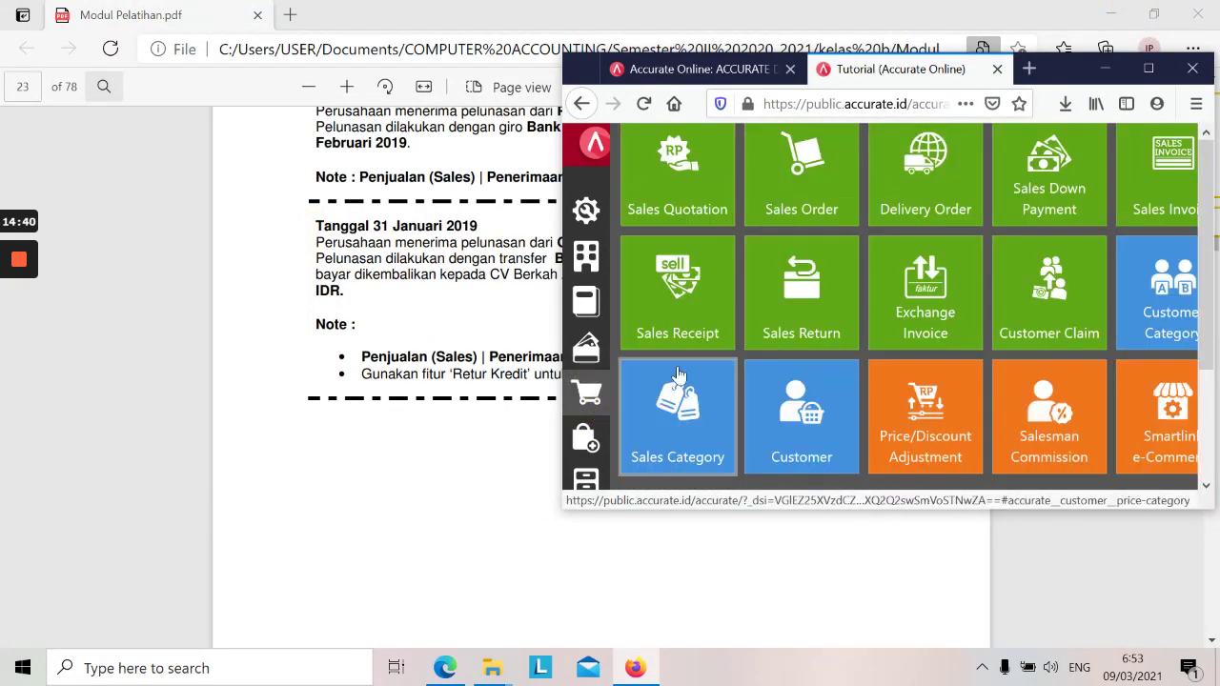
left_click(713, 326)
left_click(1156, 67)
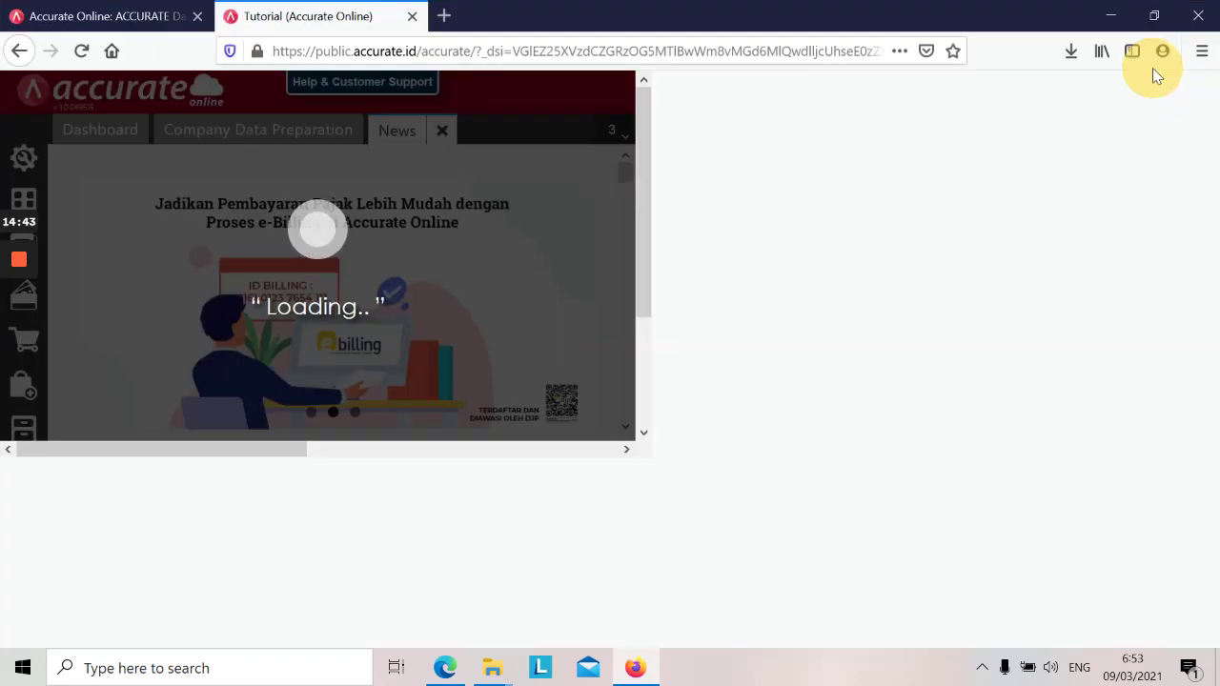
key("alt+Tab")
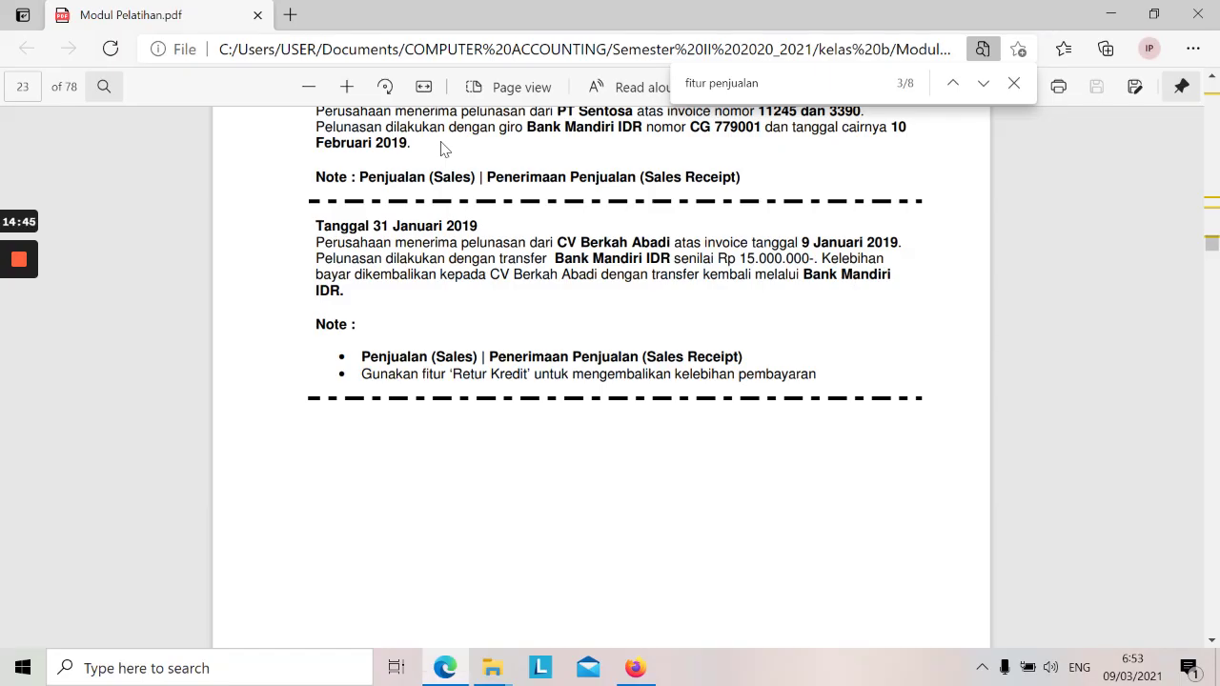
key("alt+Tab")
type("berkah")
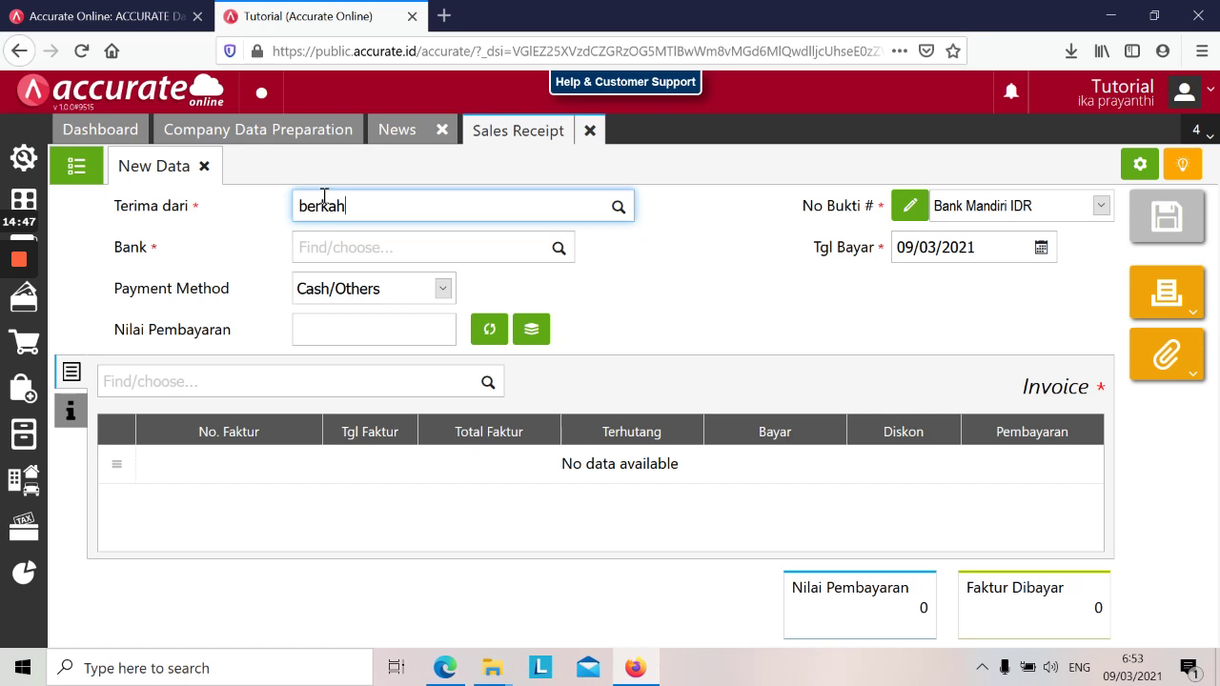
left_click(349, 250)
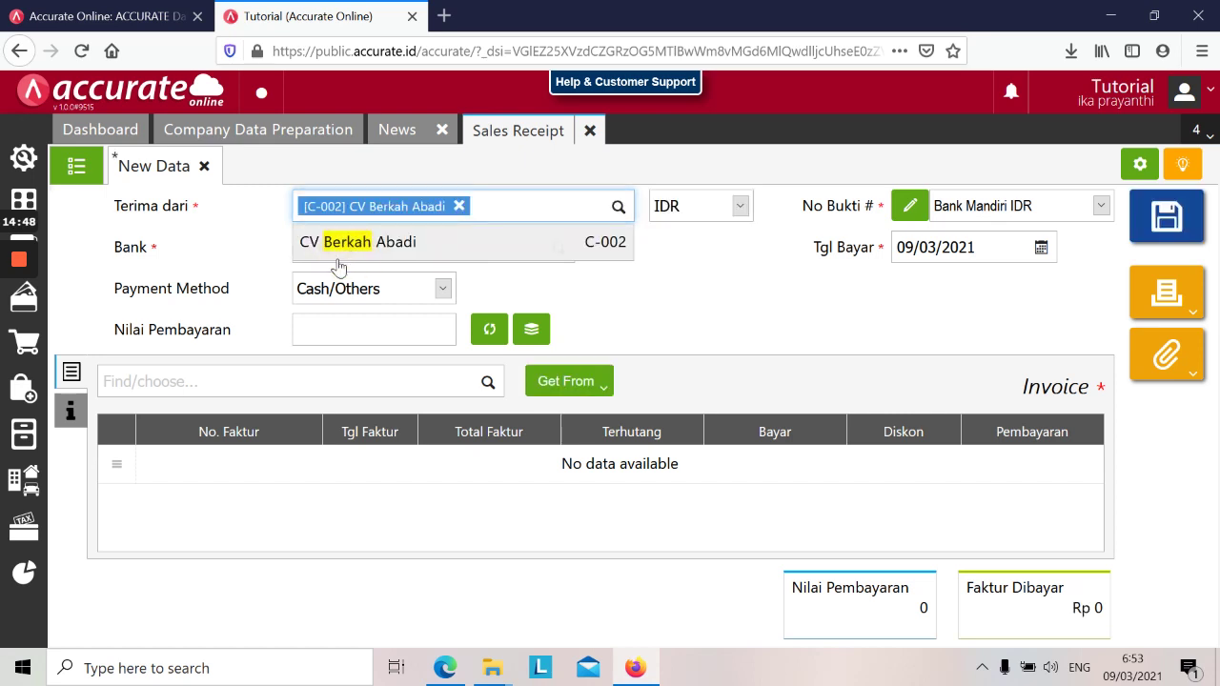
- Check the payment terms in the PDF module and set the receipt's payment method to Bank Transfer
left_click(390, 291)
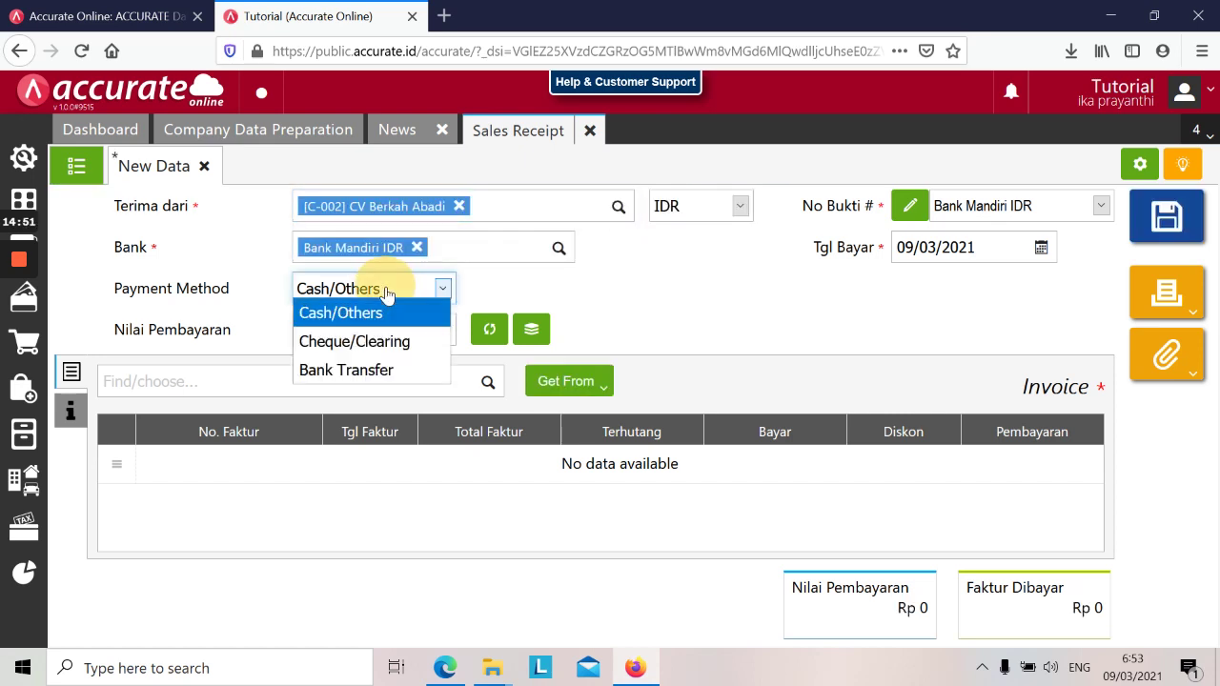
key("alt+Tab")
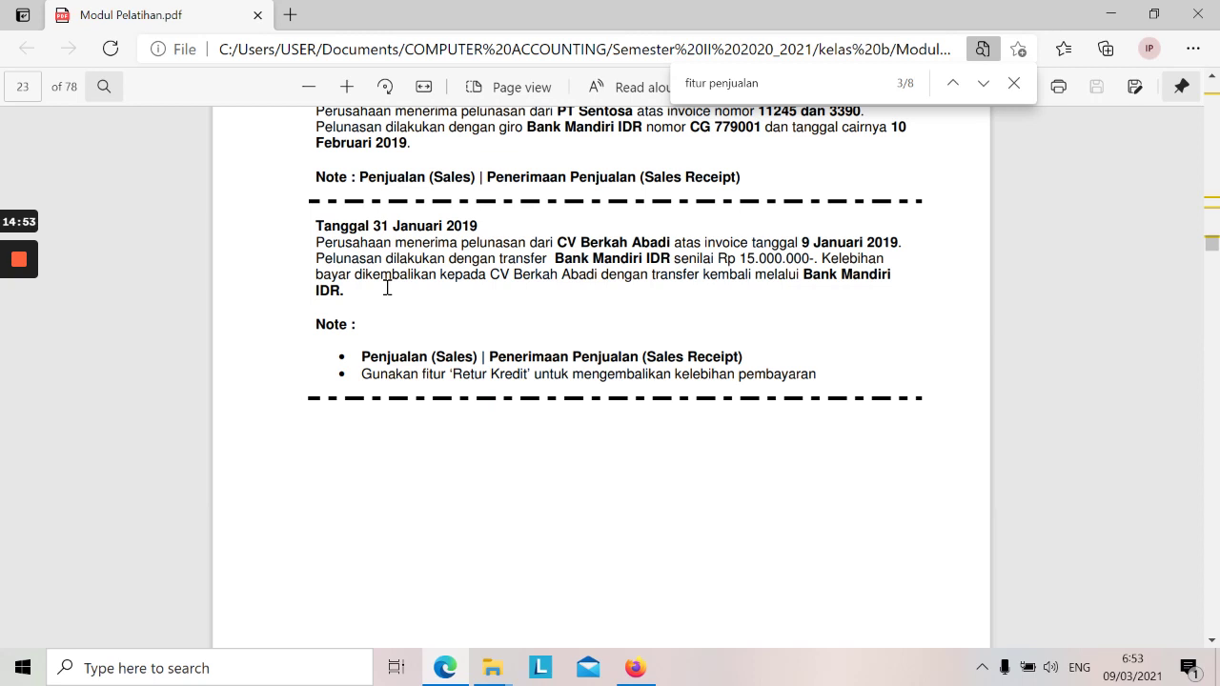
key("alt+Tab")
left_click(391, 290)
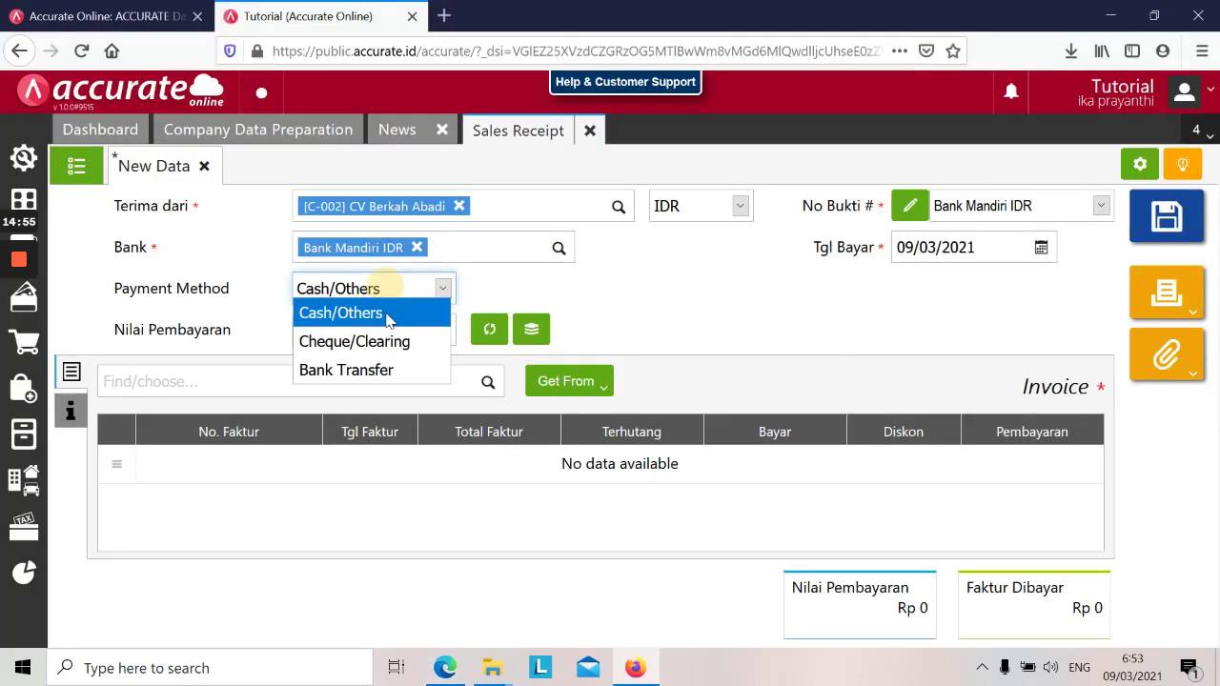
left_click(382, 370)
- Check the transaction date in the PDF module and set the receipt's payment date to 31/01/2019
left_click(958, 250)
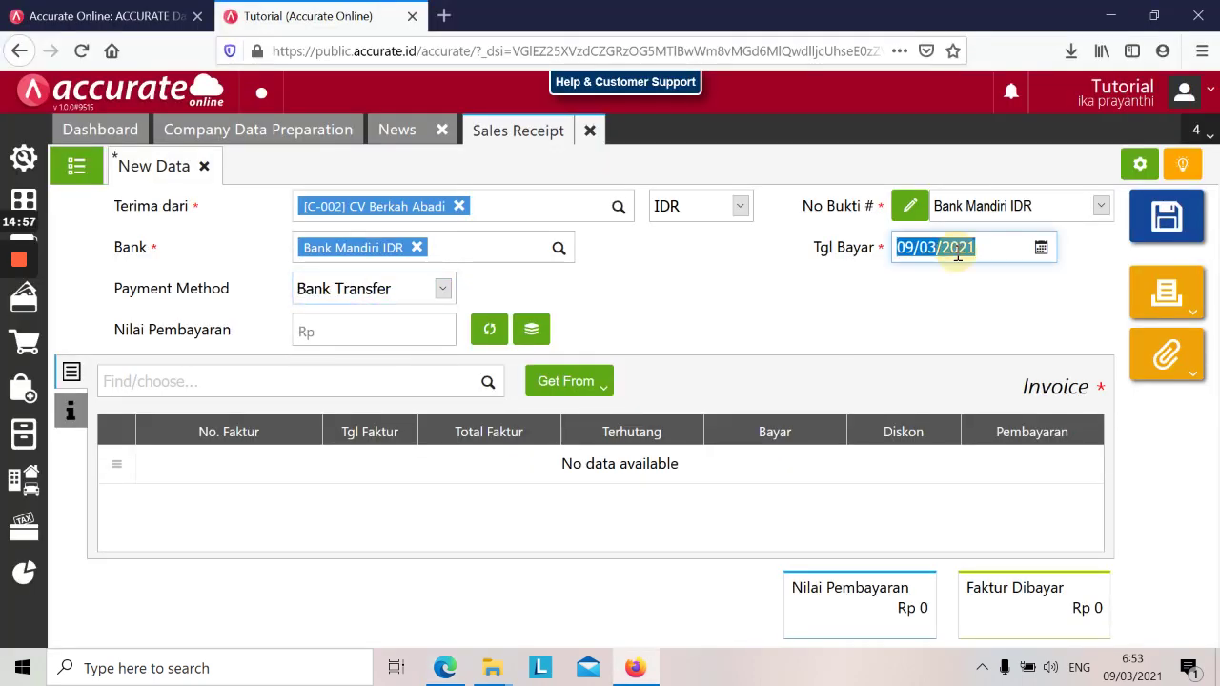
key("alt+Tab")
key("alt+Tab")
type("31/01/2019")
key("Tab")
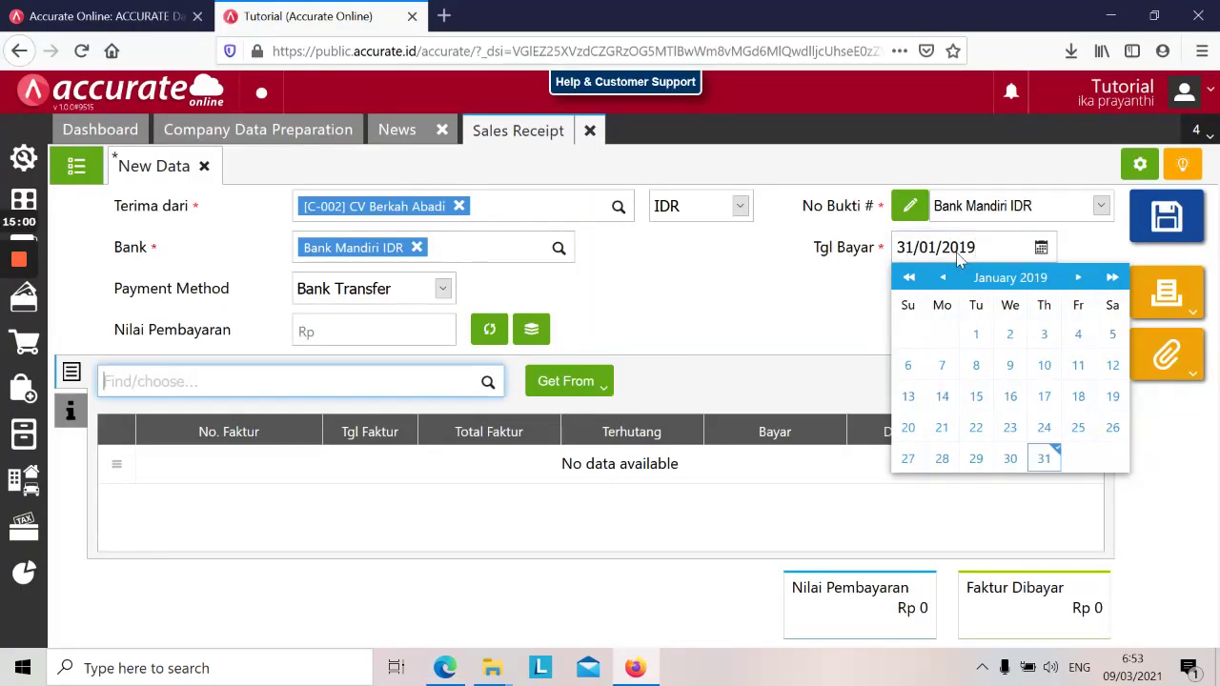
left_click(1044, 456)
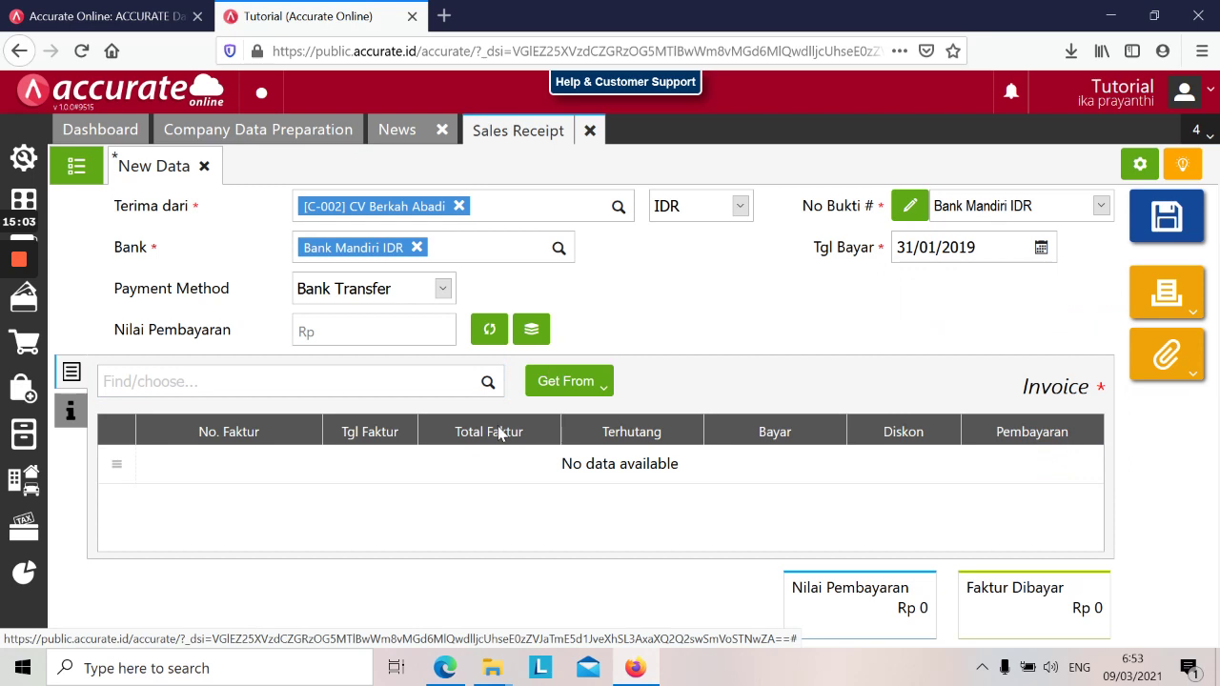
- Add the outstanding invoice SI.2019.01.00002 dated 09/01/2019 to the receipt, leaving out 6789 and SI.2019.01.00007
key("alt+Tab")
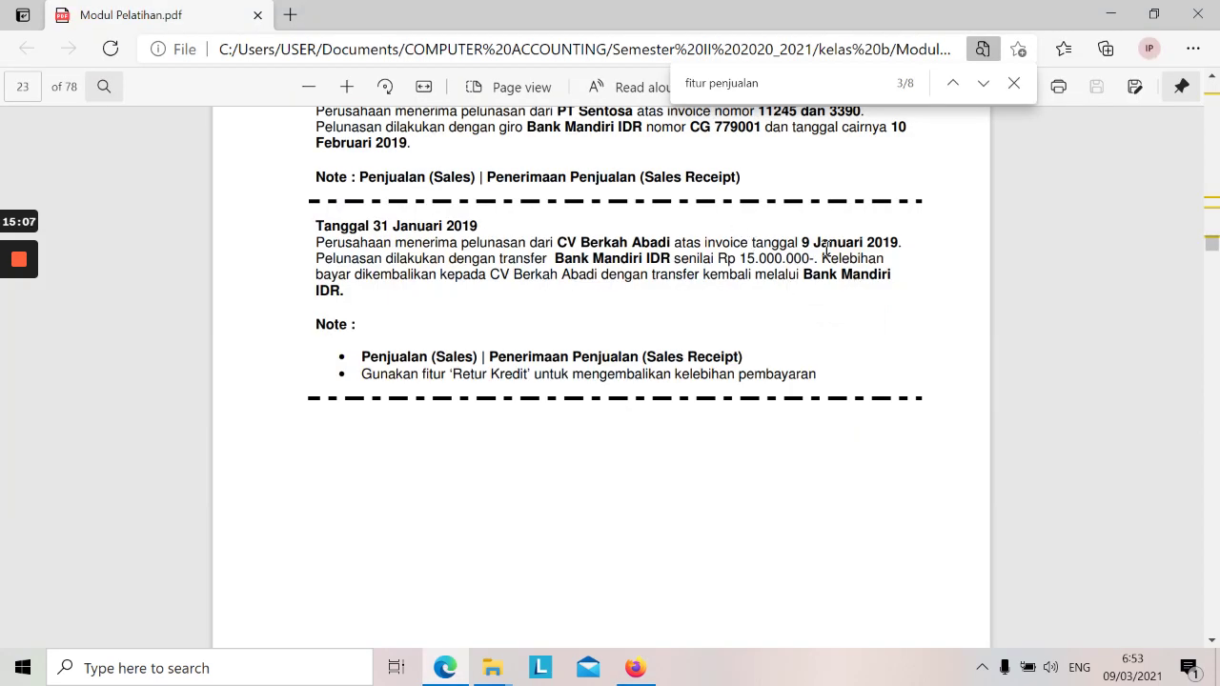
key("alt+Tab")
left_click(607, 383)
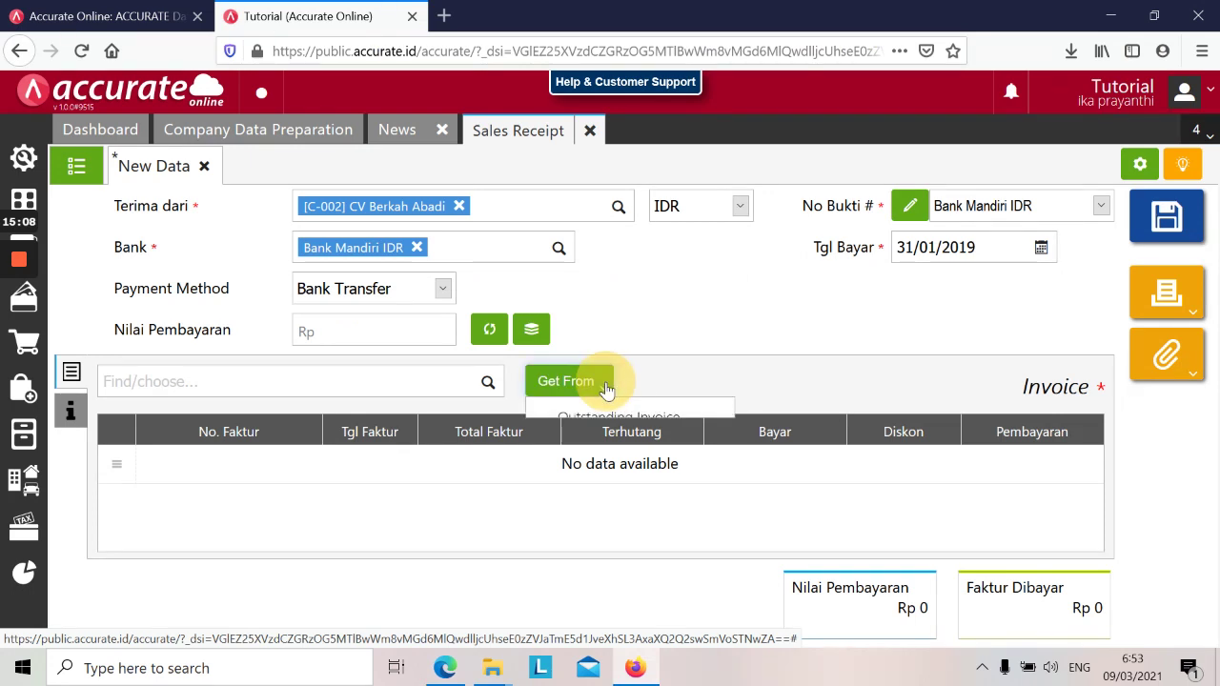
left_click(620, 416)
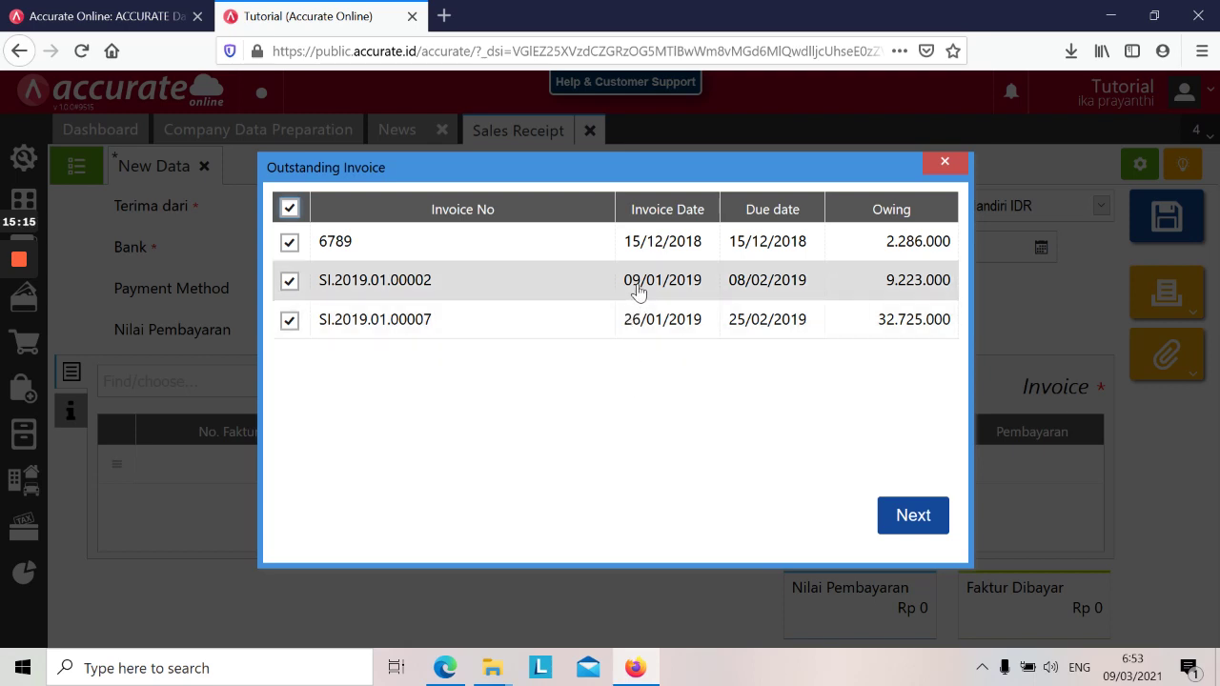
left_click(289, 243)
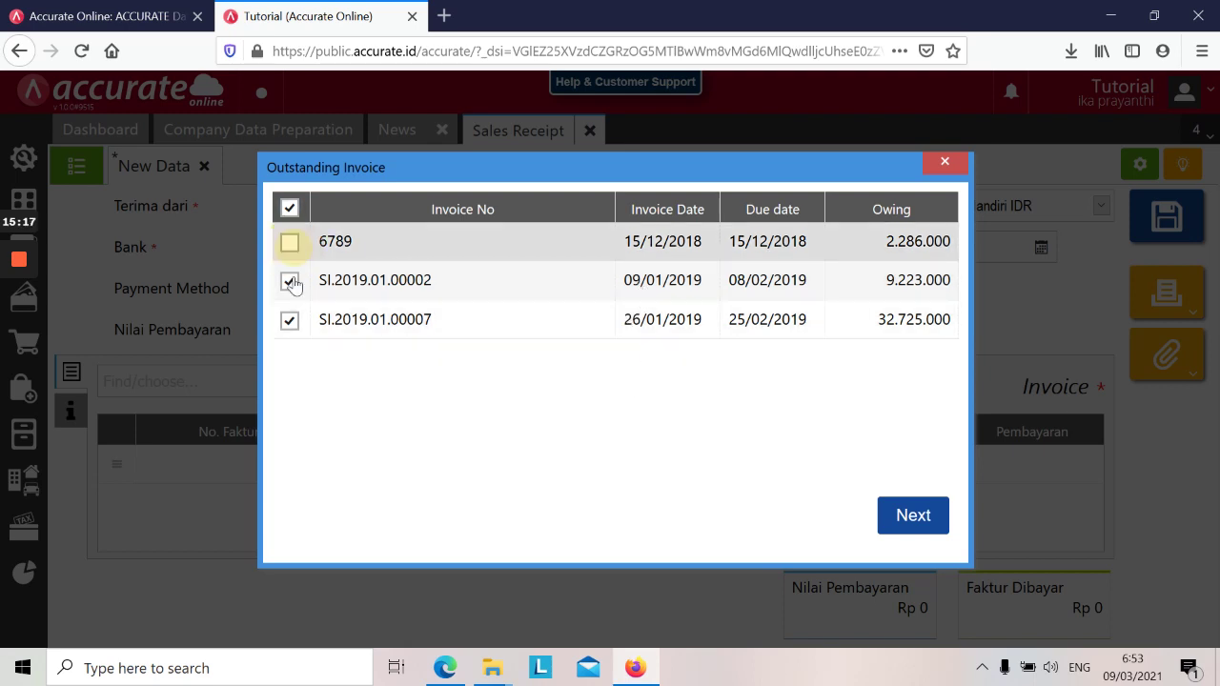
left_click(290, 322)
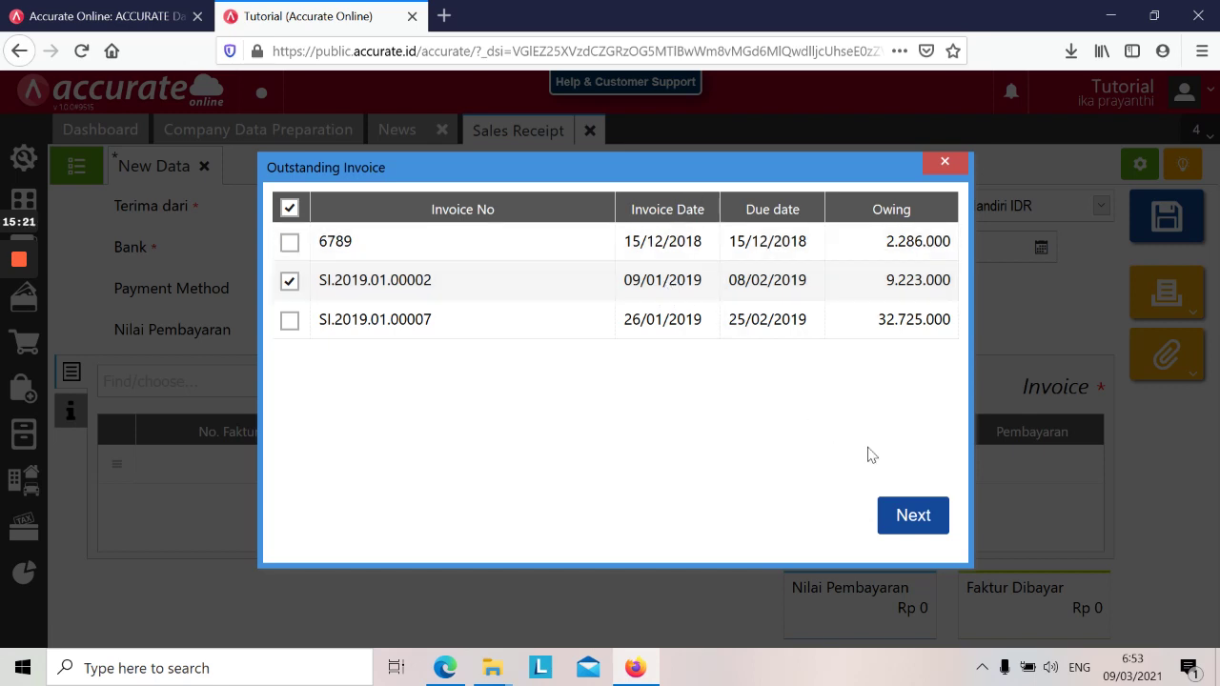
left_click(896, 527)
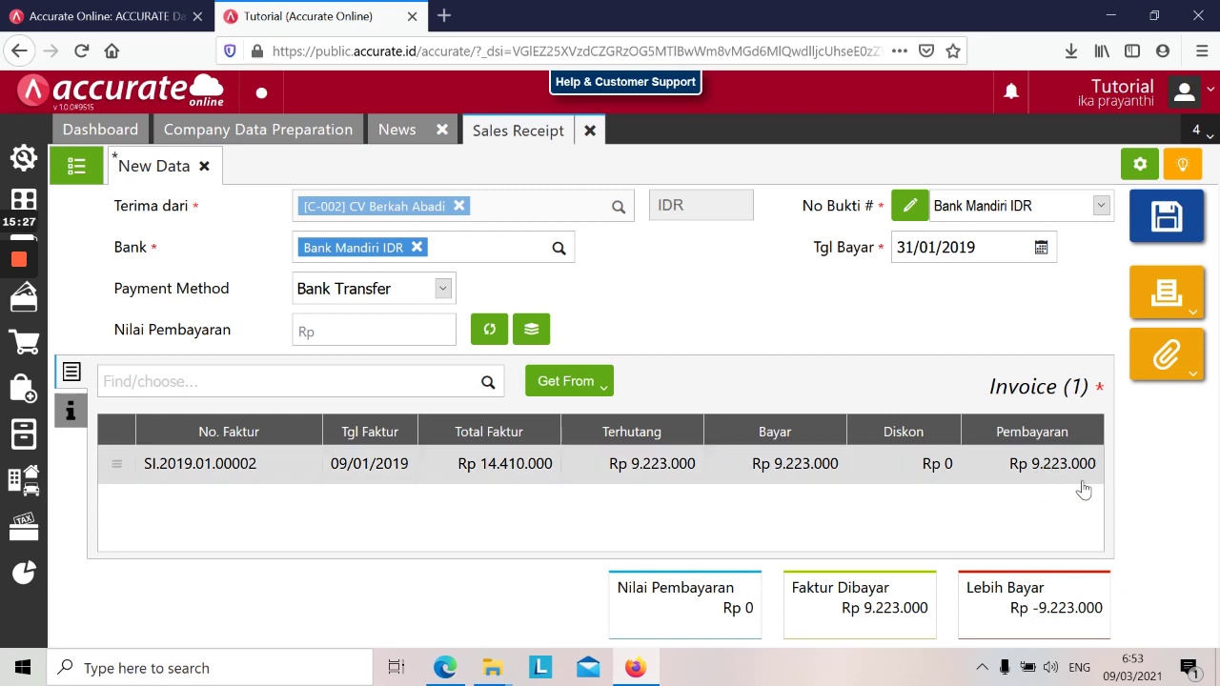
- Check the transferred amount in the PDF module and set the receipt's payment value to Rp 15.000.000
key("alt+Tab")
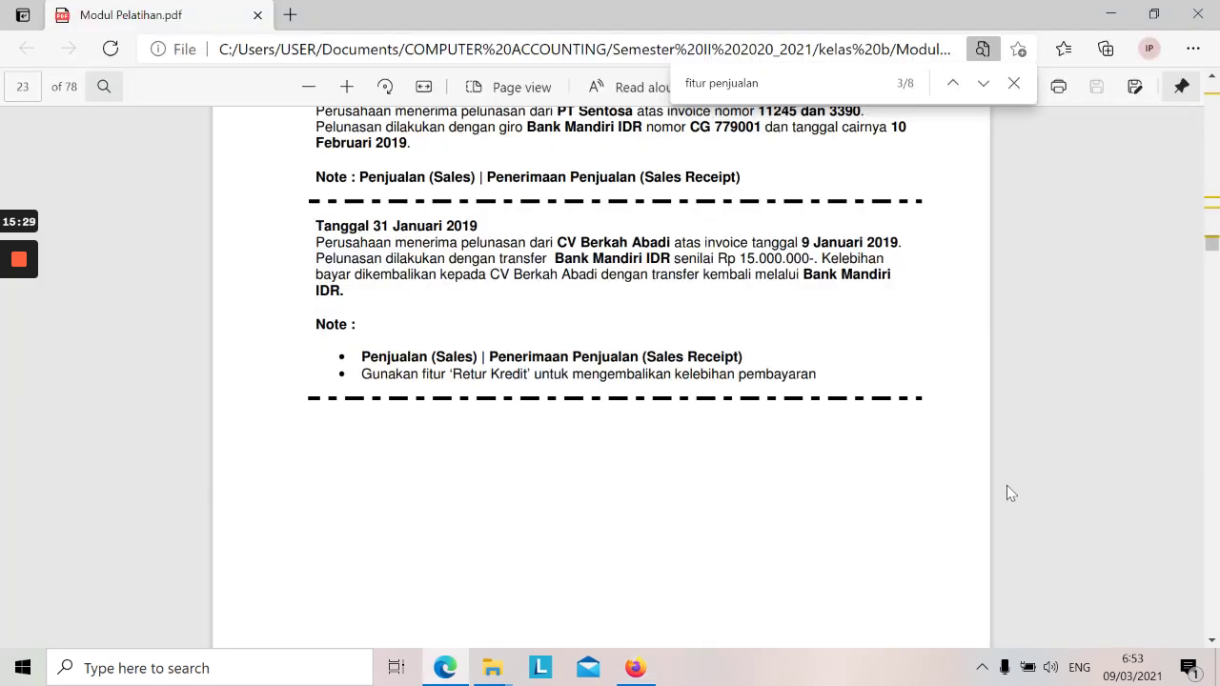
key("alt+Tab")
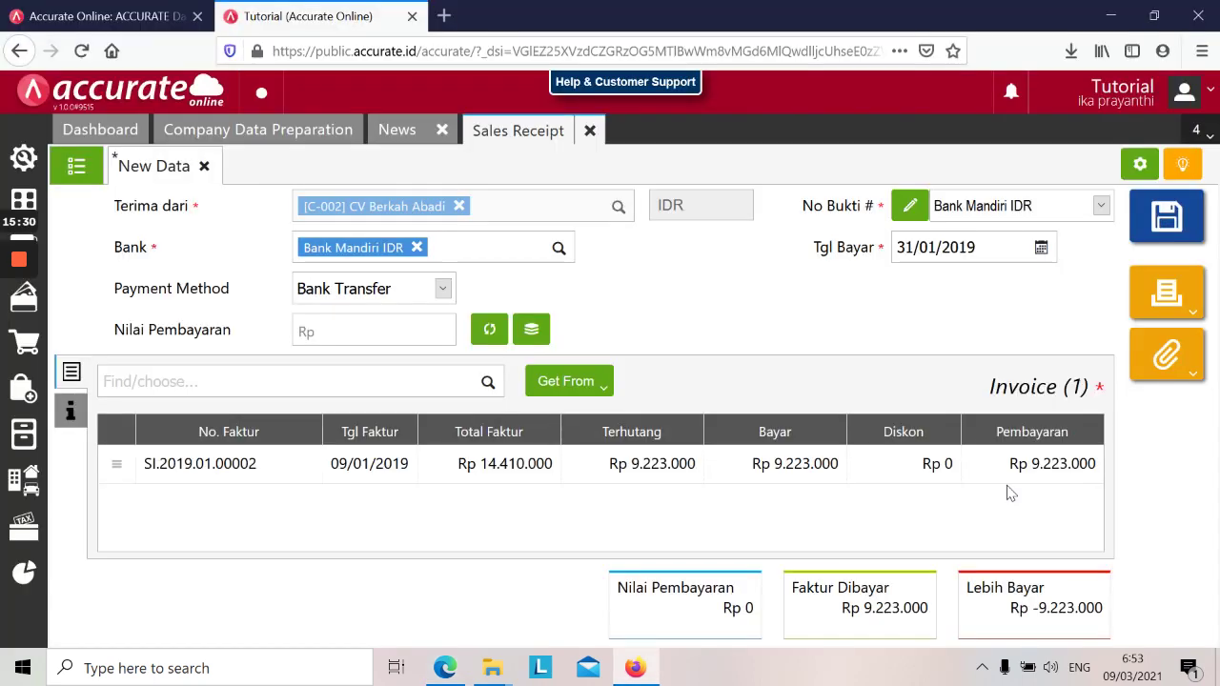
left_click(351, 330)
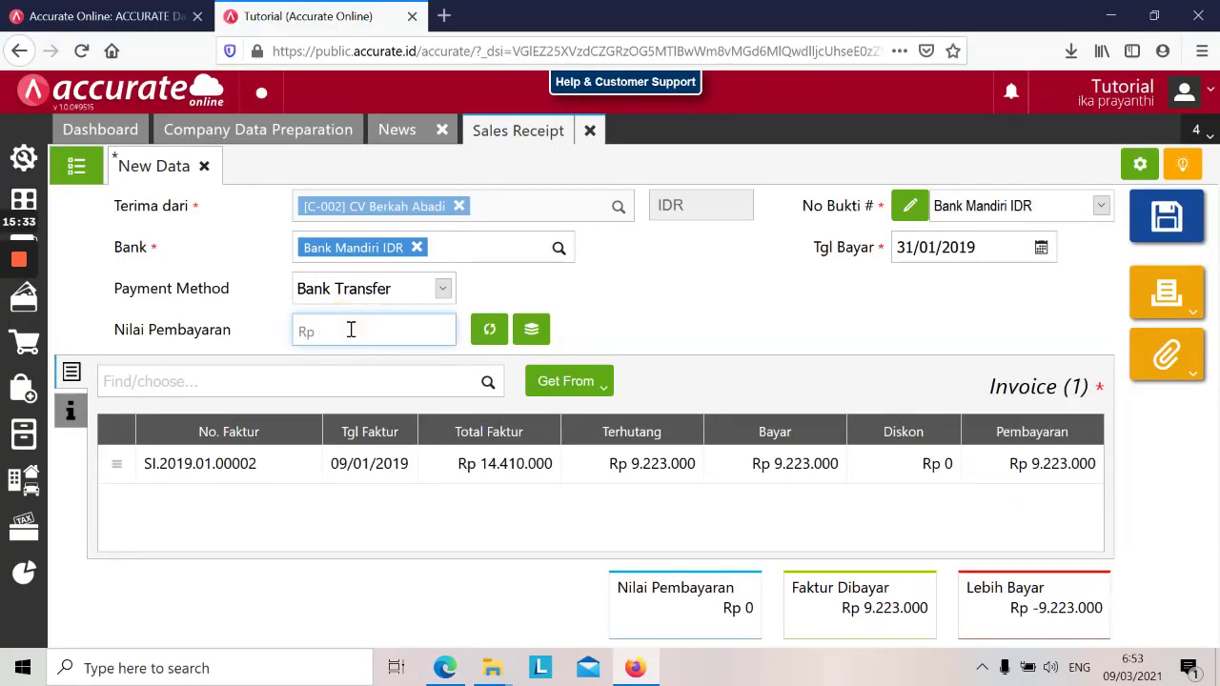
type("1.500.000")
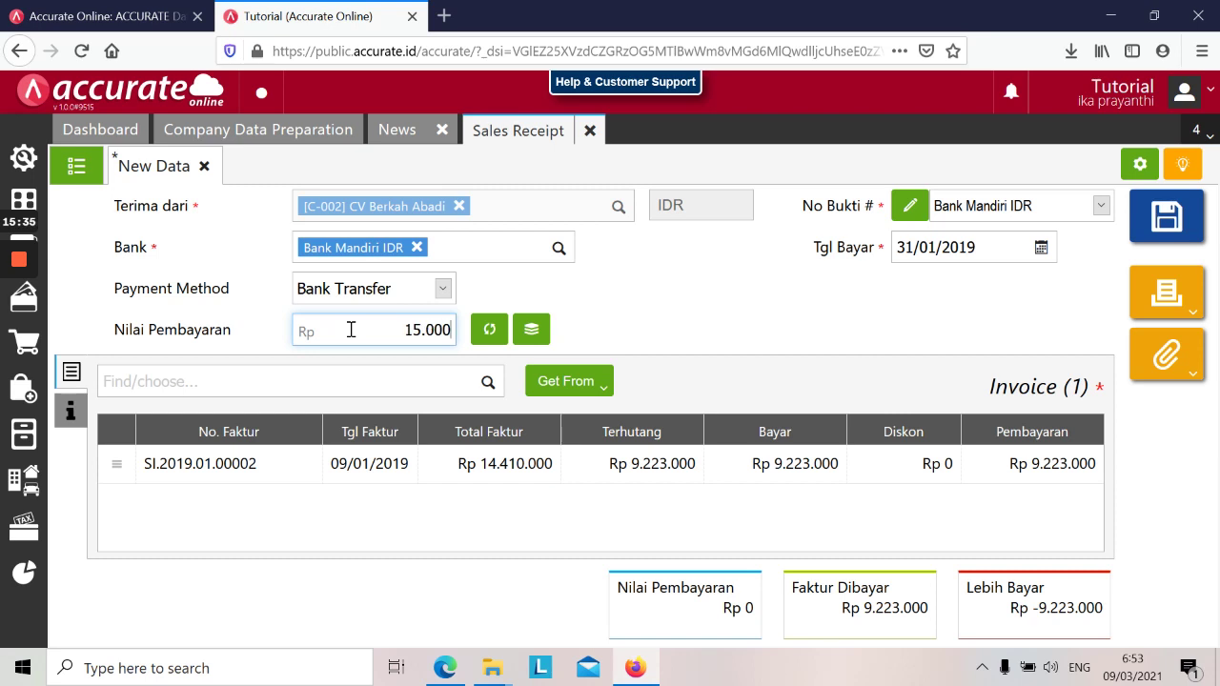
key("alt+Tab")
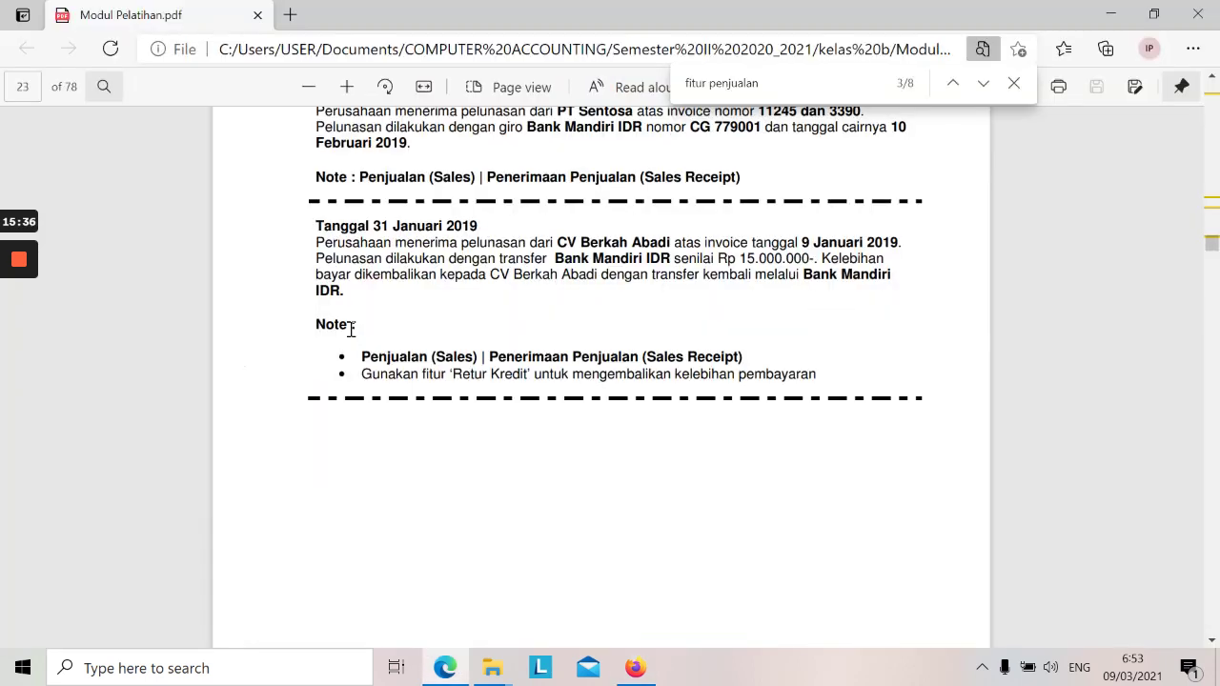
key("alt+Tab")
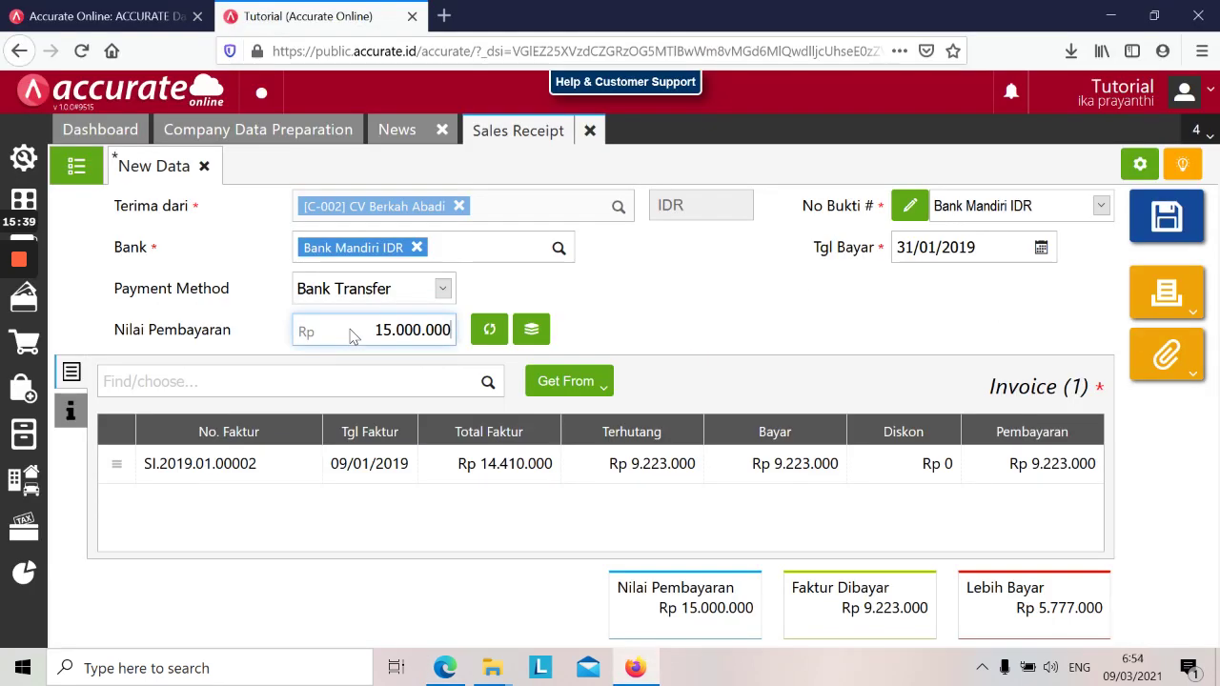
key("Tab")
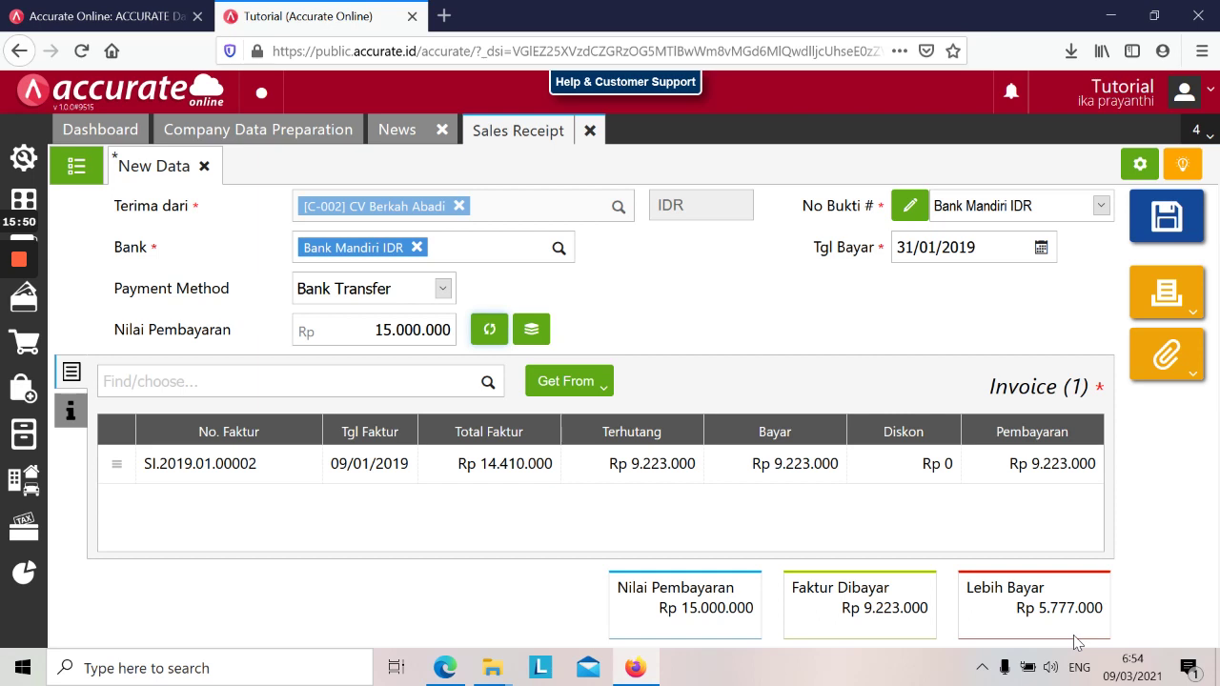
- Save CV Berkah Abadi's sales receipt and continue with the overpayment
left_click(487, 329)
left_click(1166, 218)
left_click(1164, 221)
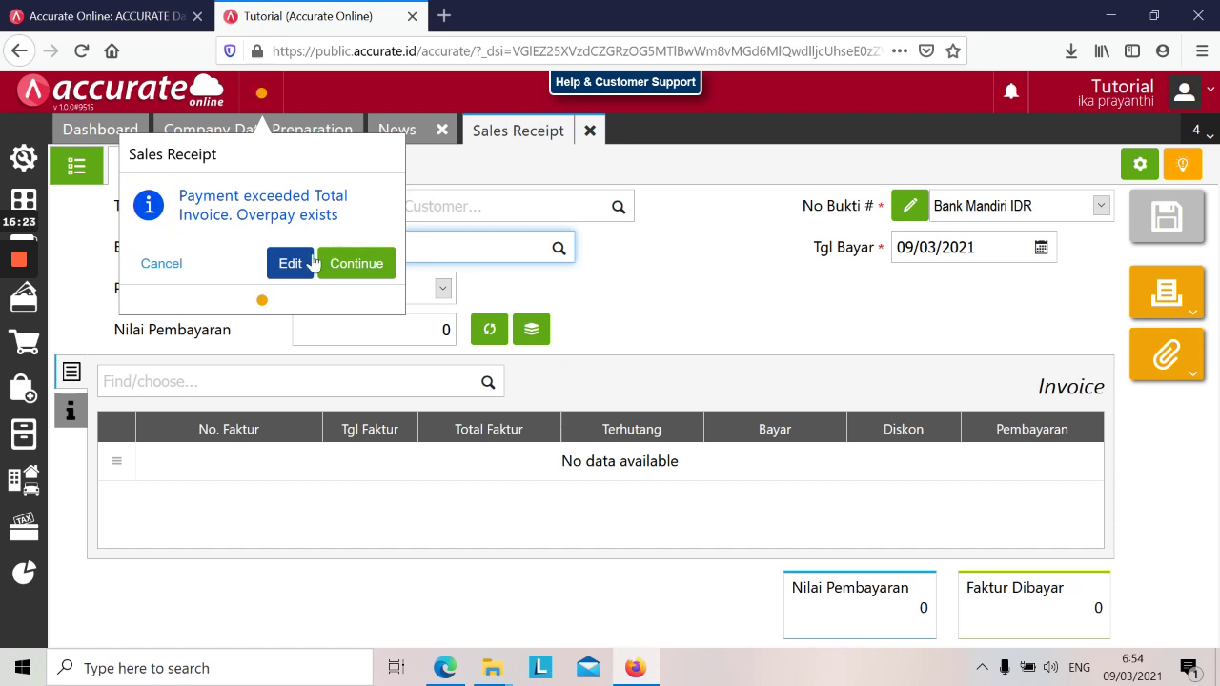
left_click(354, 267)
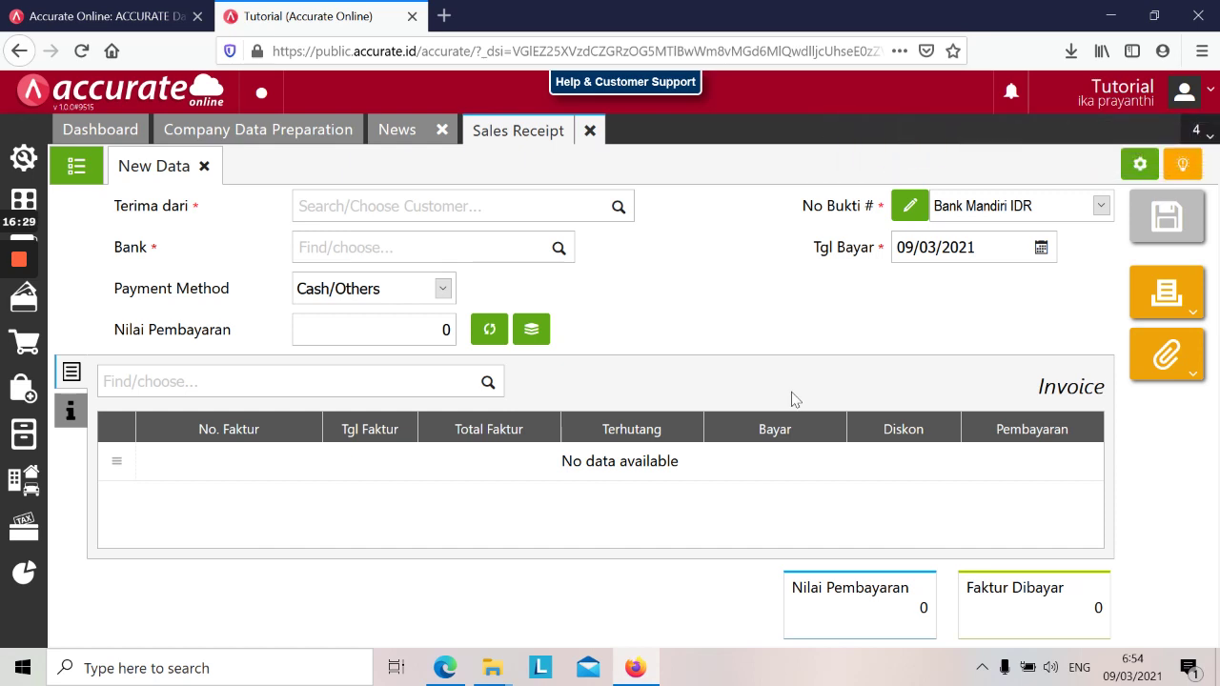
- Reread the refund instructions in the PDF module and choose CV Berkah Abadi as customer on the new blank sales receipt
key("alt+Tab")
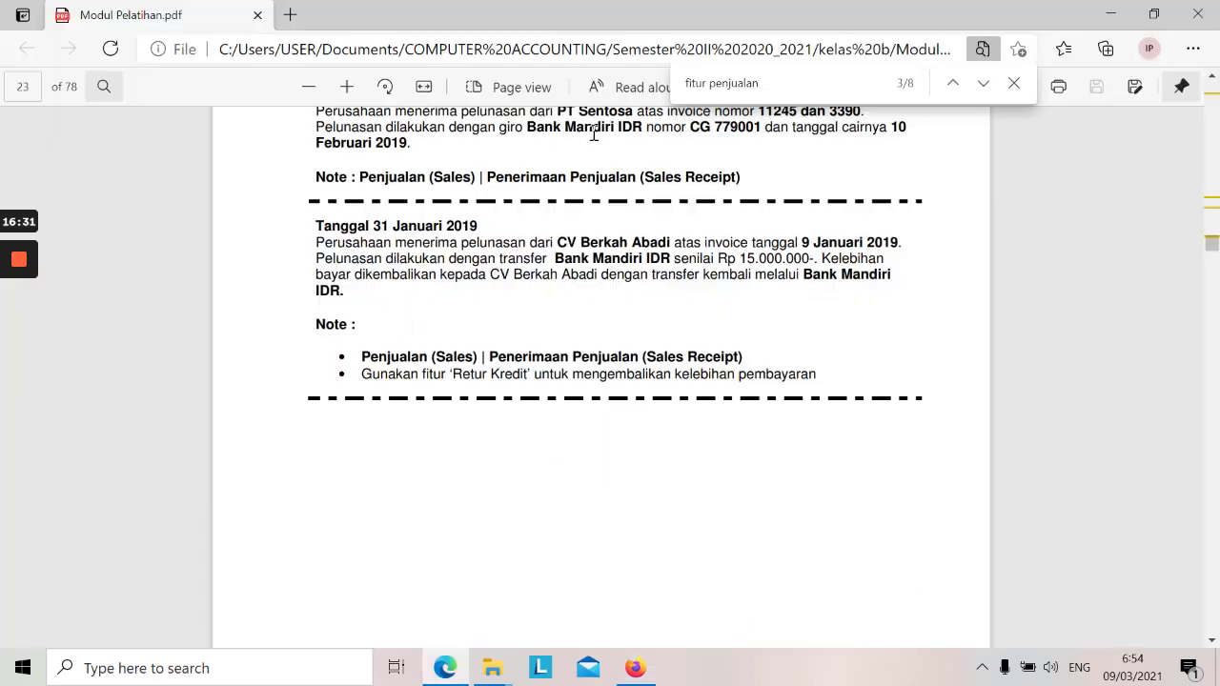
key("alt+Tab")
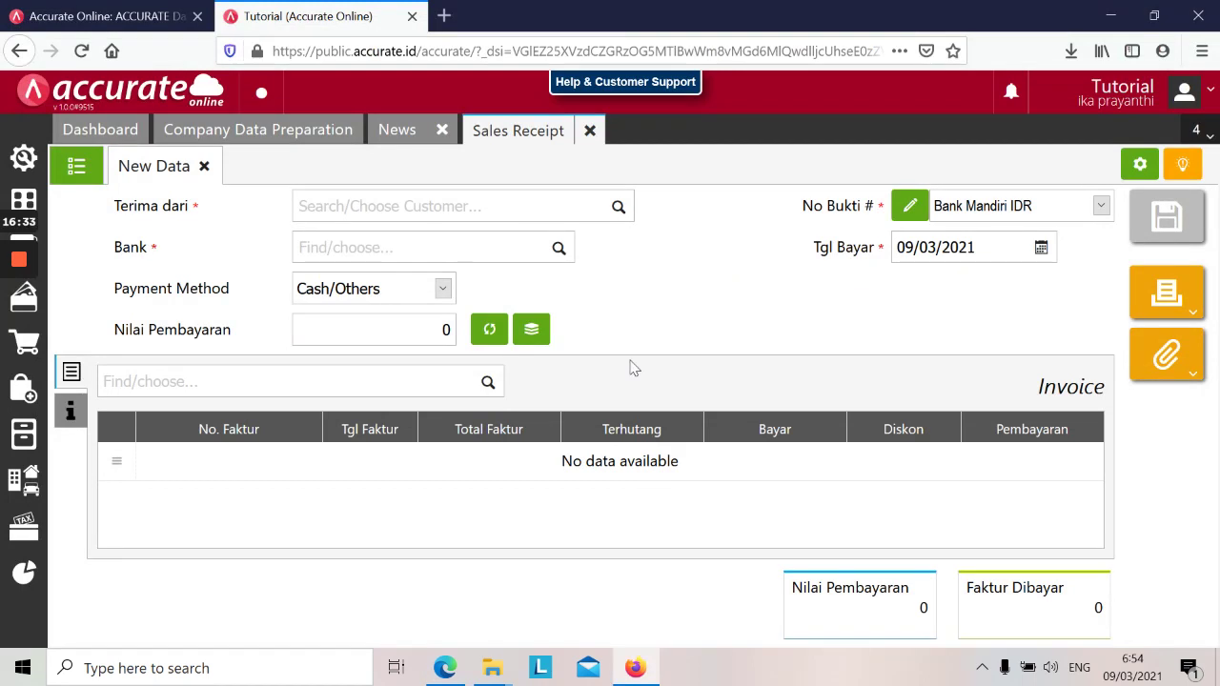
left_click(540, 214)
key("alt+Tab")
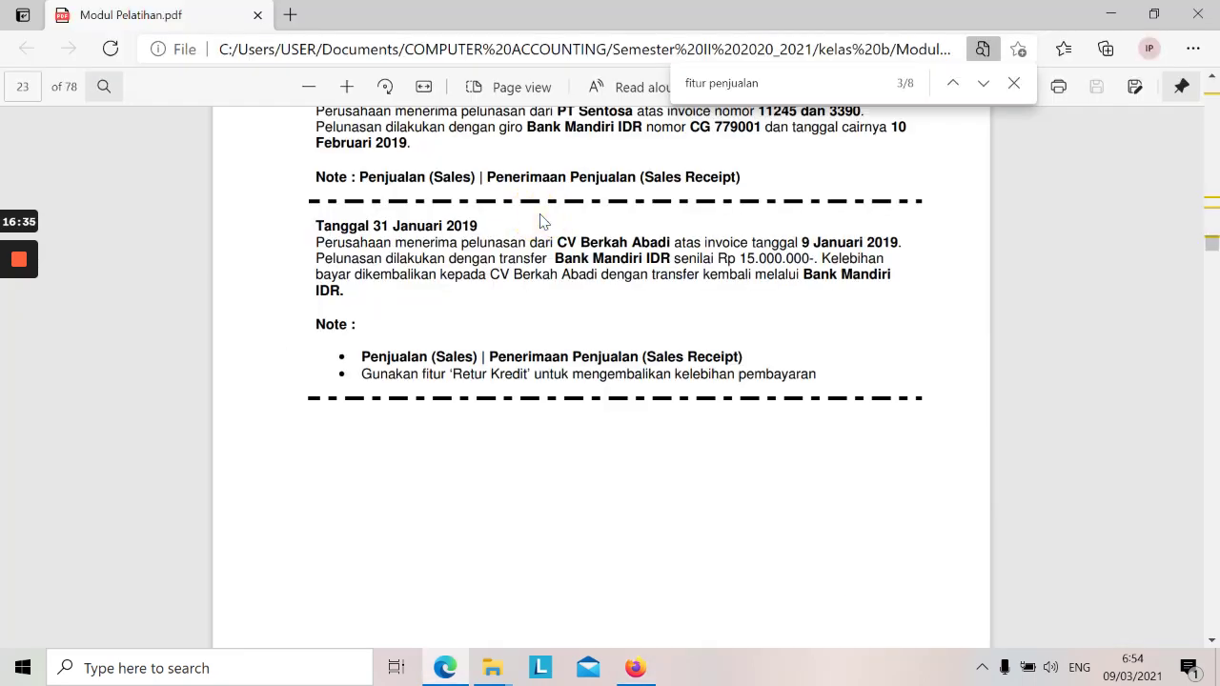
key("alt+Tab")
type("berkah")
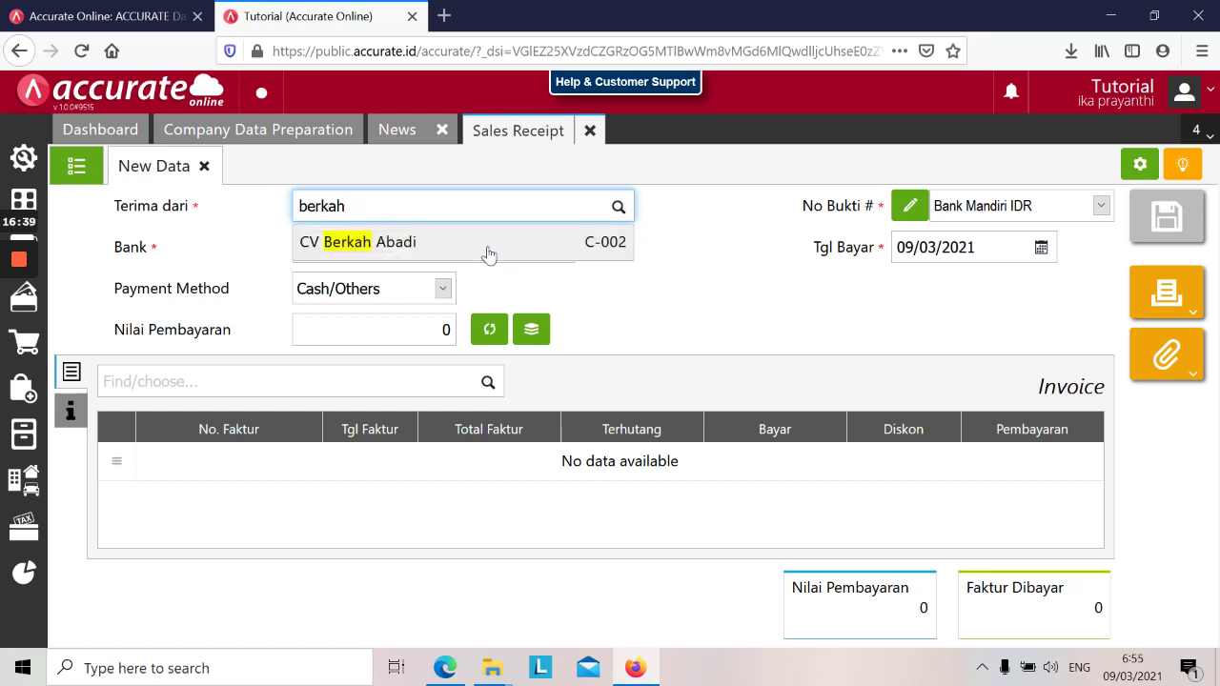
left_click(489, 250)
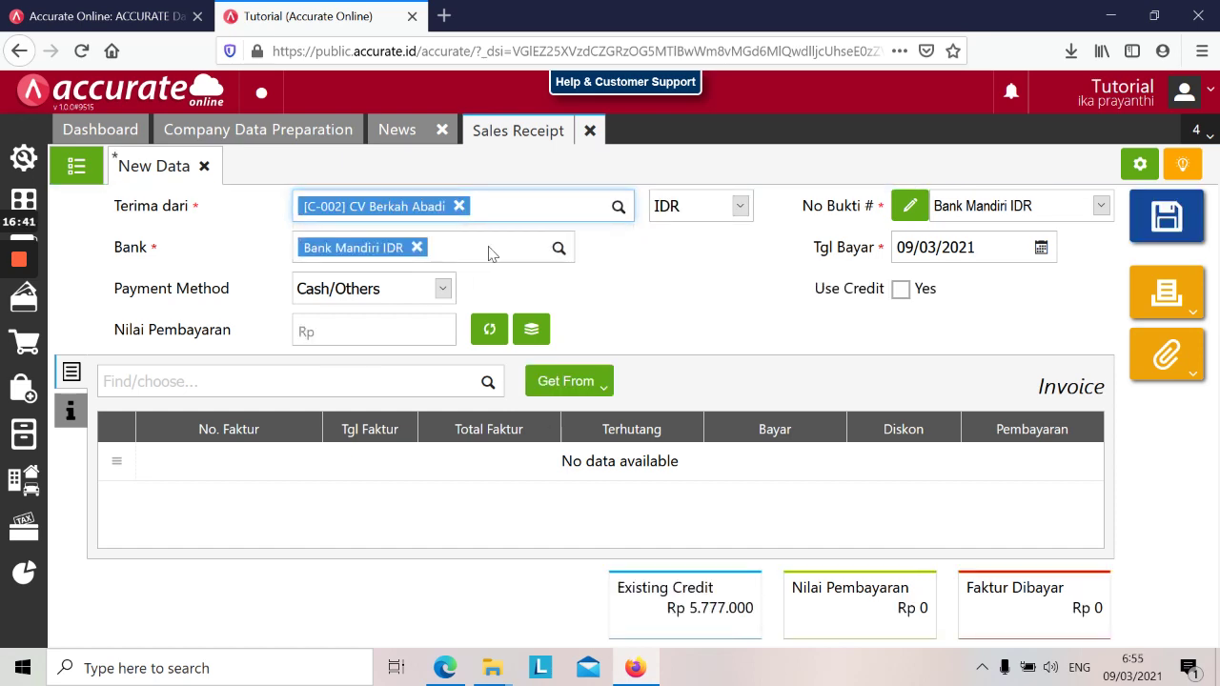
- Set the refund receipt's payment method to Bank Transfer and enable Use Credit and Return Overpay
left_click(442, 288)
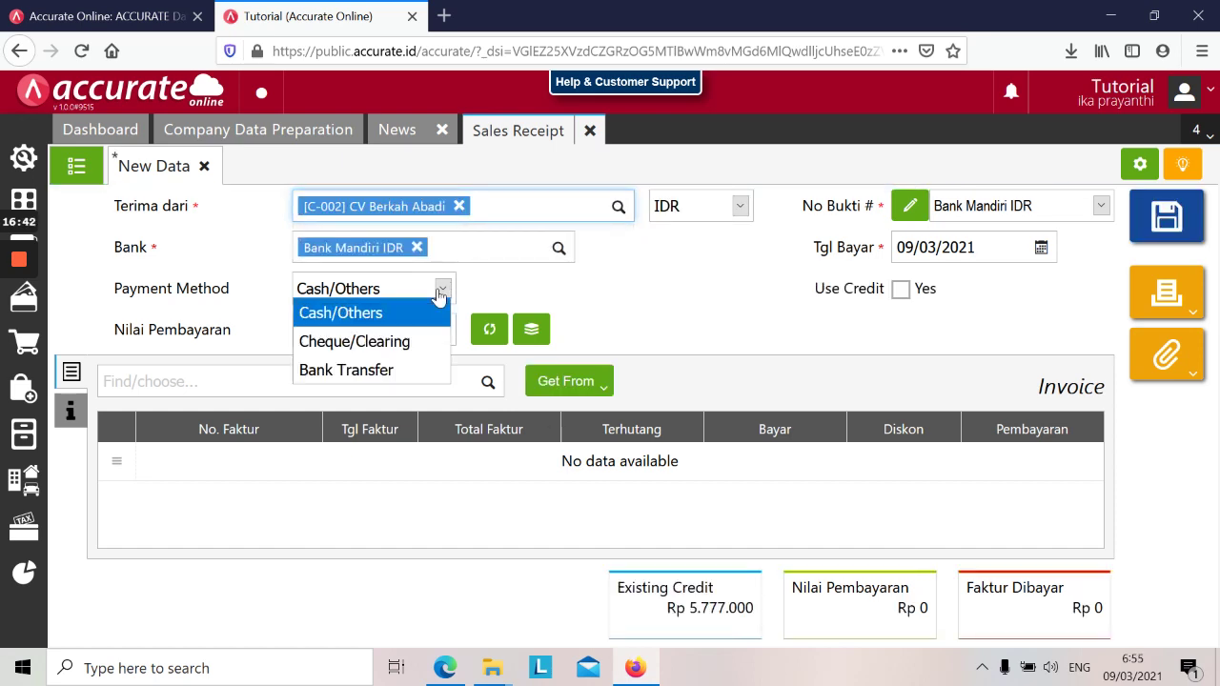
left_click(379, 370)
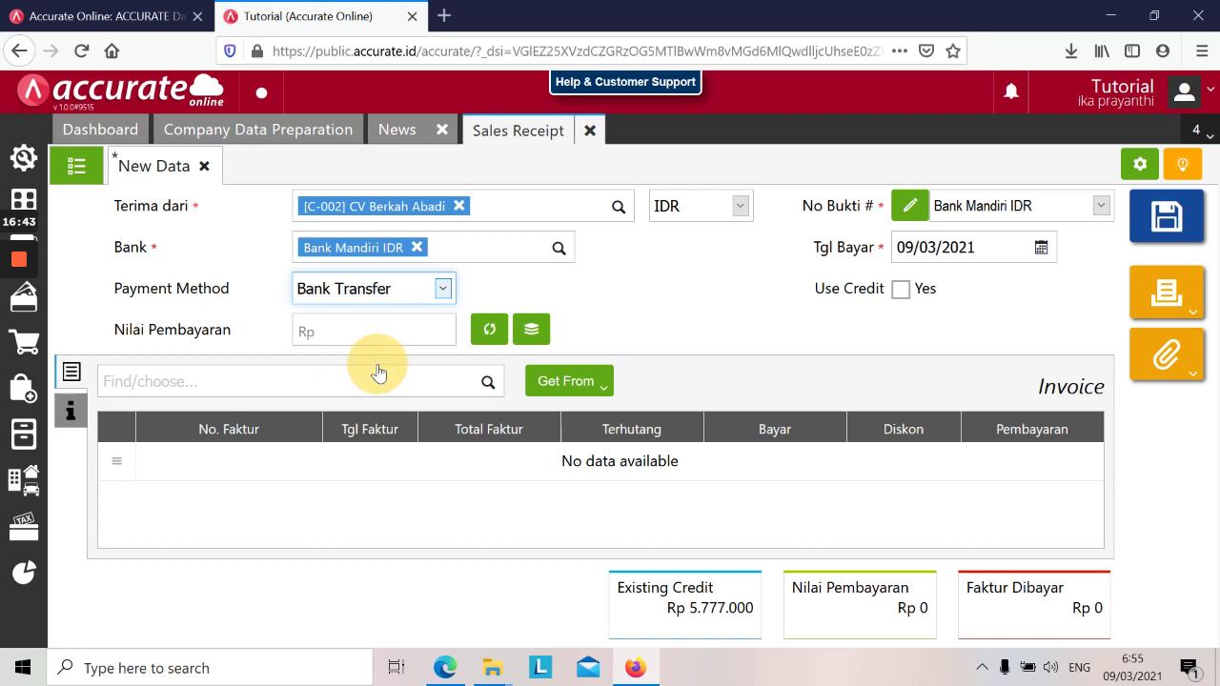
left_click(901, 291)
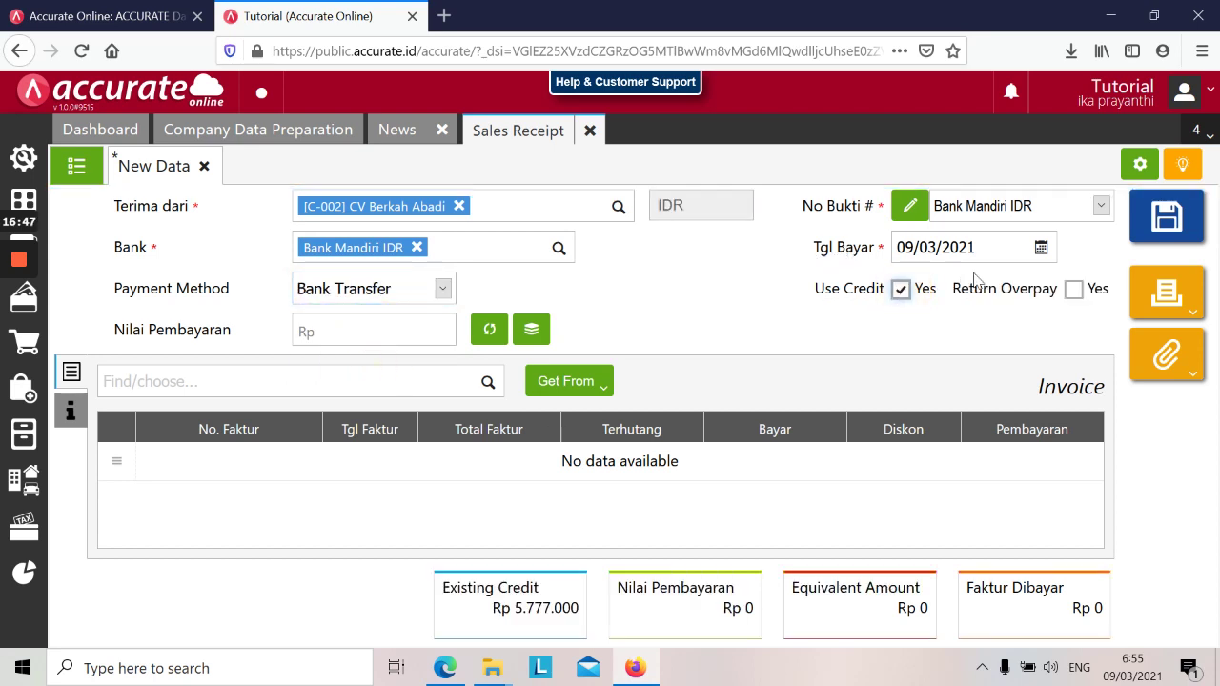
left_click(1073, 290)
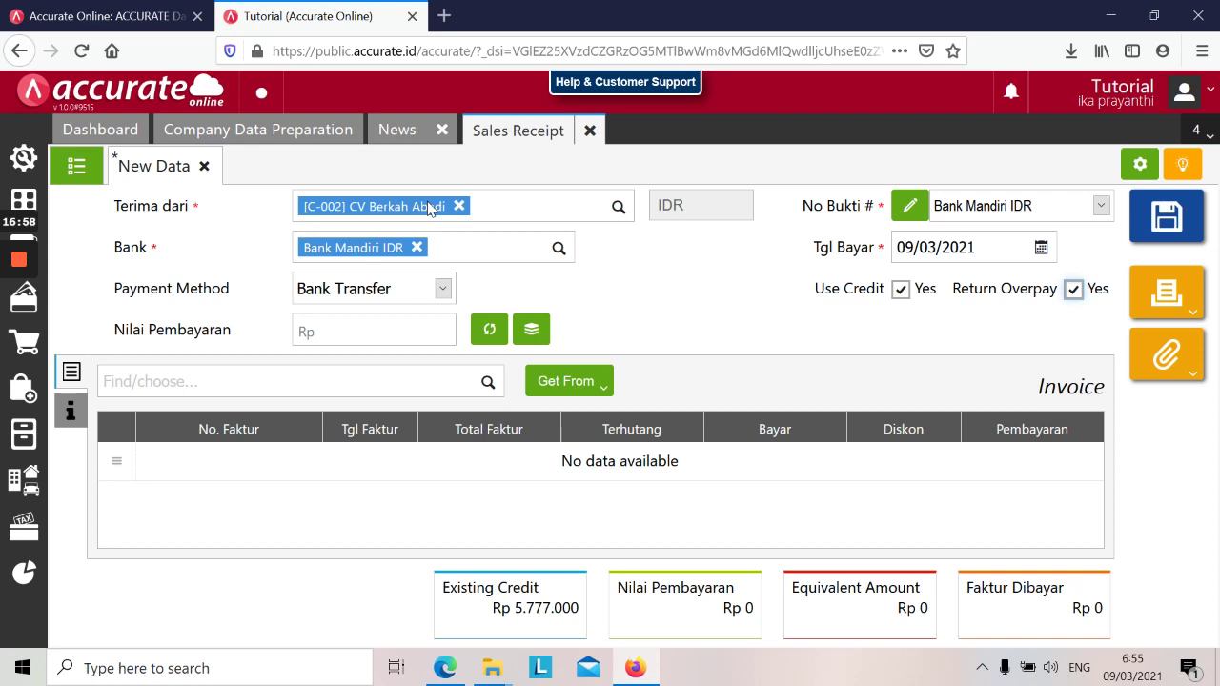
- Calculate the refund receipt's payment amount of Rp 5.777.000 from the existing credit and set the payment date to 31/01/2019
left_click(489, 331)
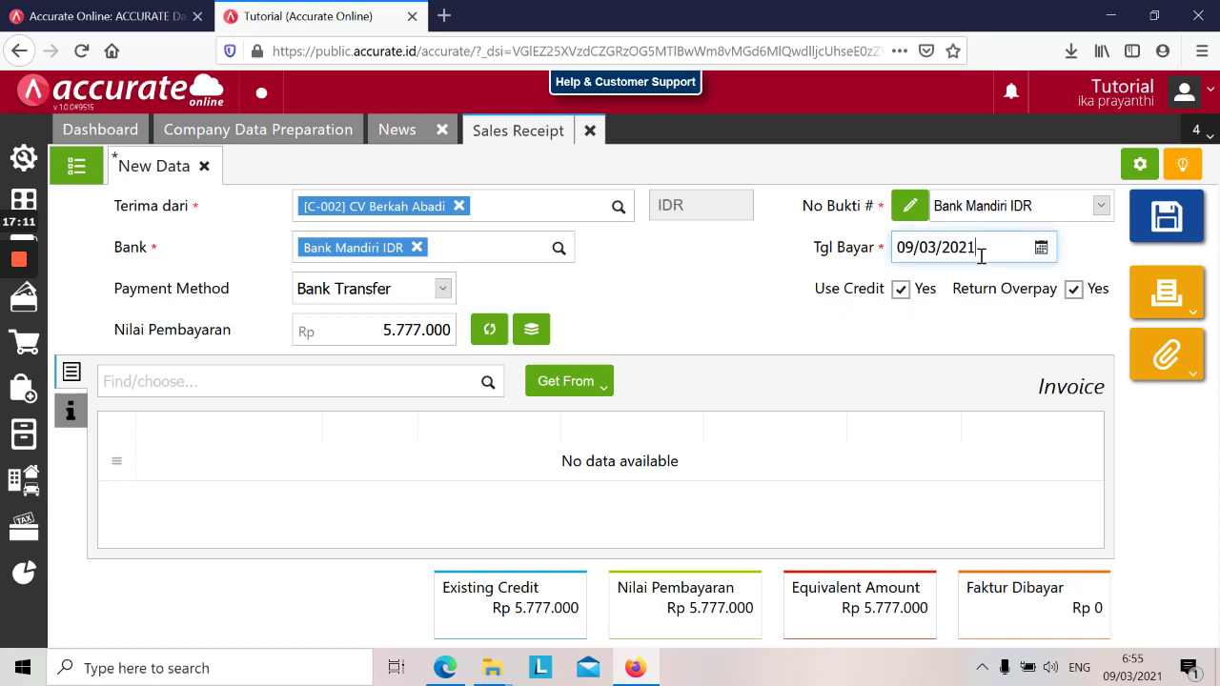
left_click(981, 256)
key("alt+Tab")
key("alt+Tab")
type("31")
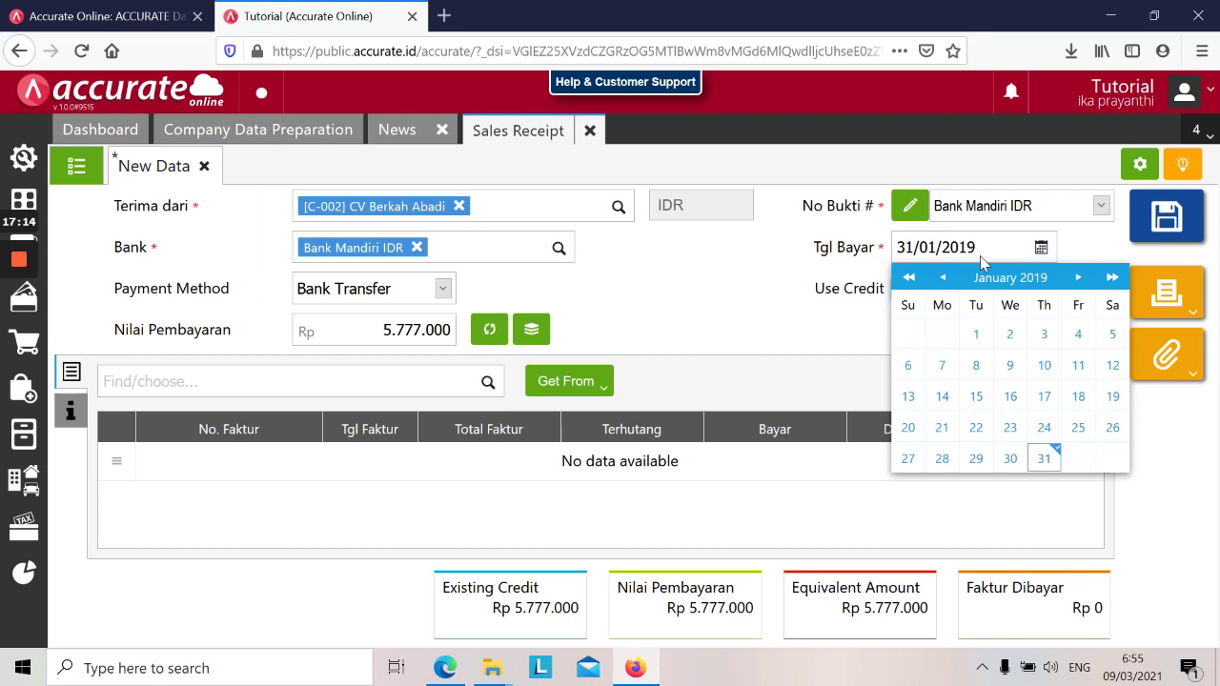
left_click(1044, 458)
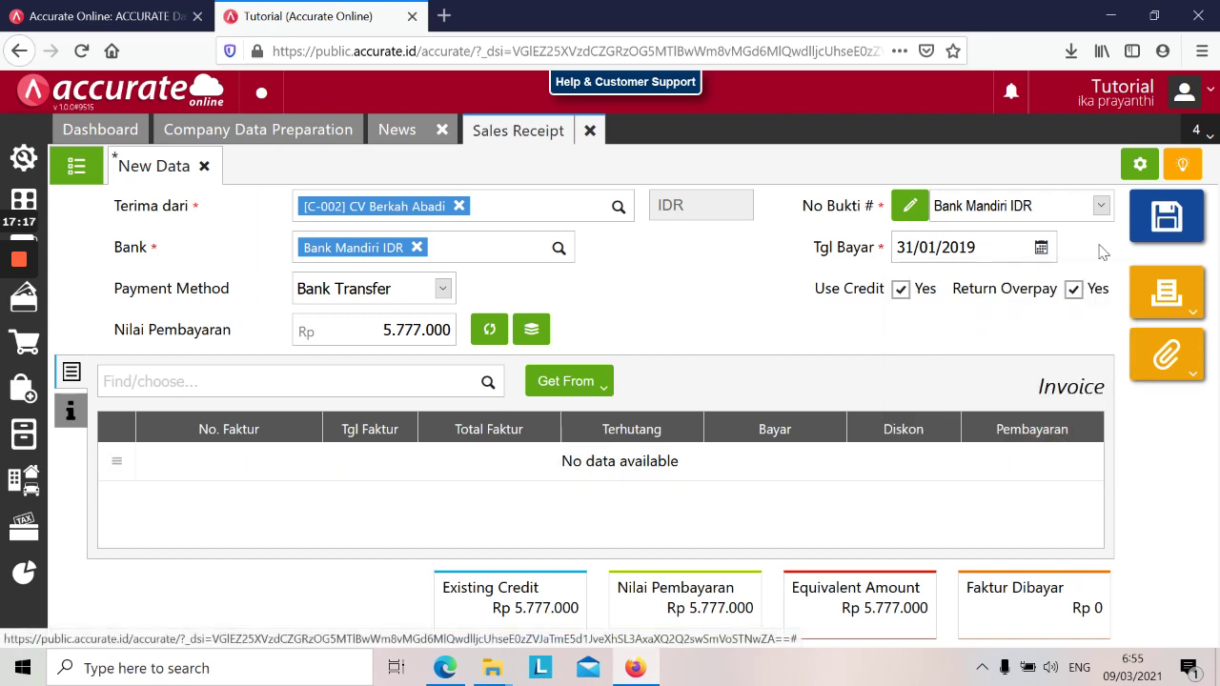
- Recalculate the payment amount and save CV Berkah Abadi's overpayment refund receipt
left_click(492, 330)
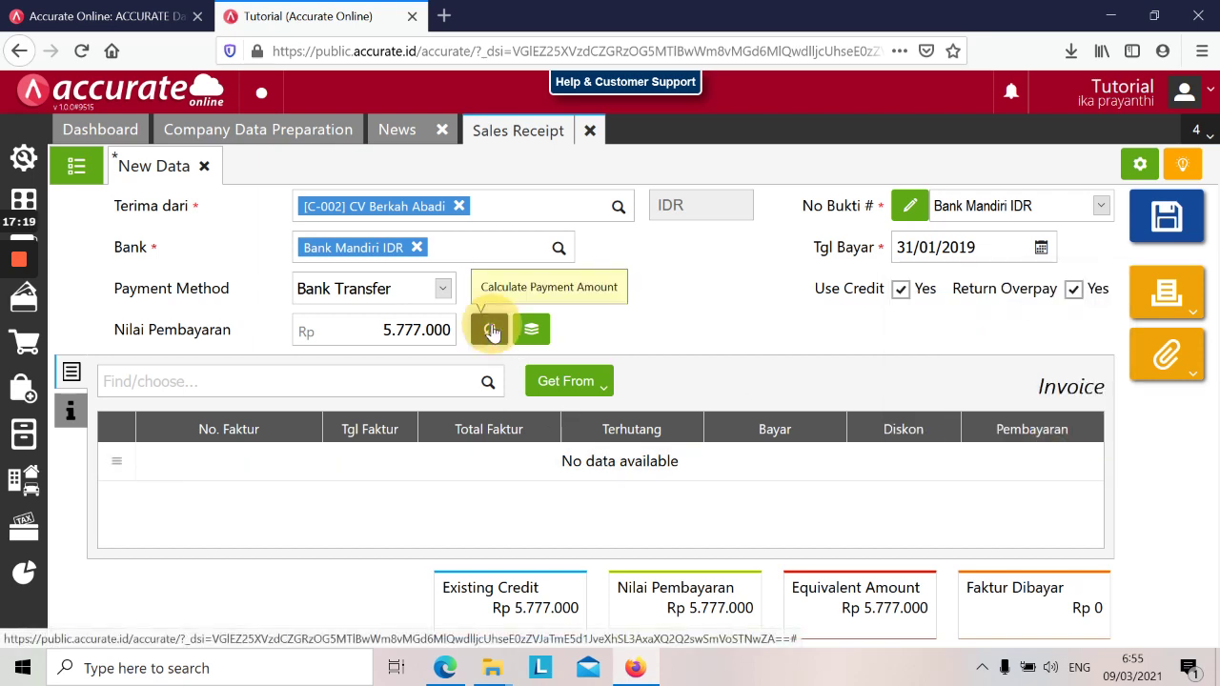
left_click(1168, 219)
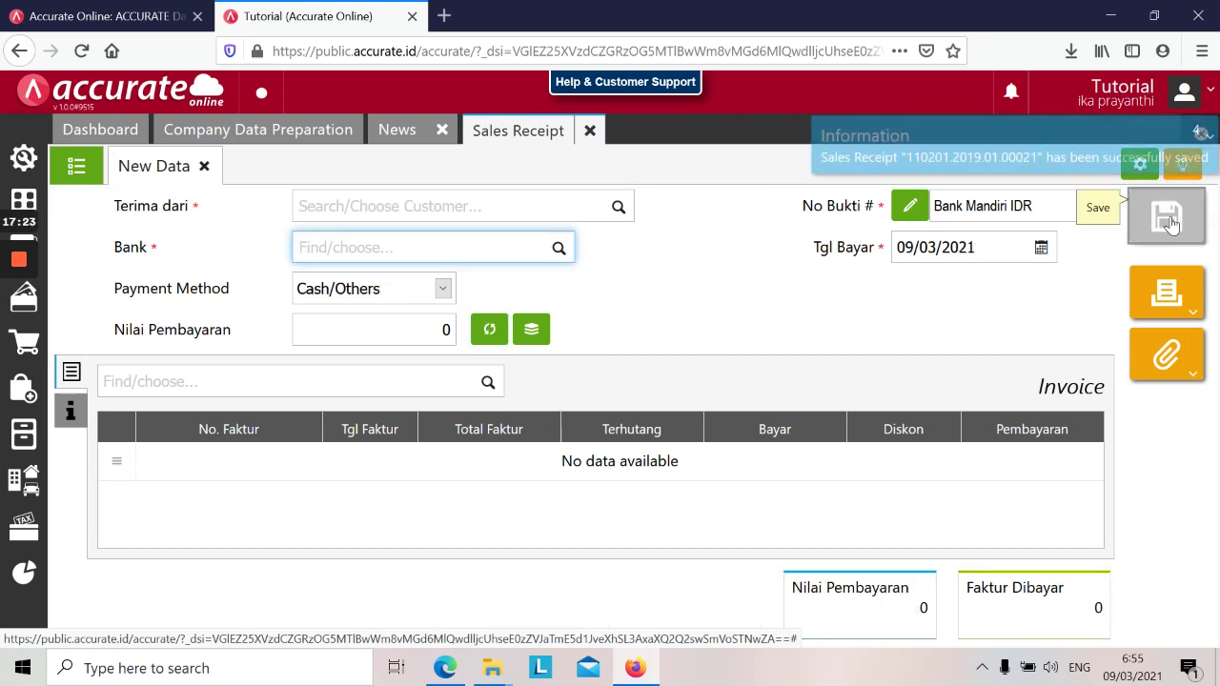
- Switch to the PDF module and review the text after the 31 January refund task for the next section's instructions
key("alt+Tab")
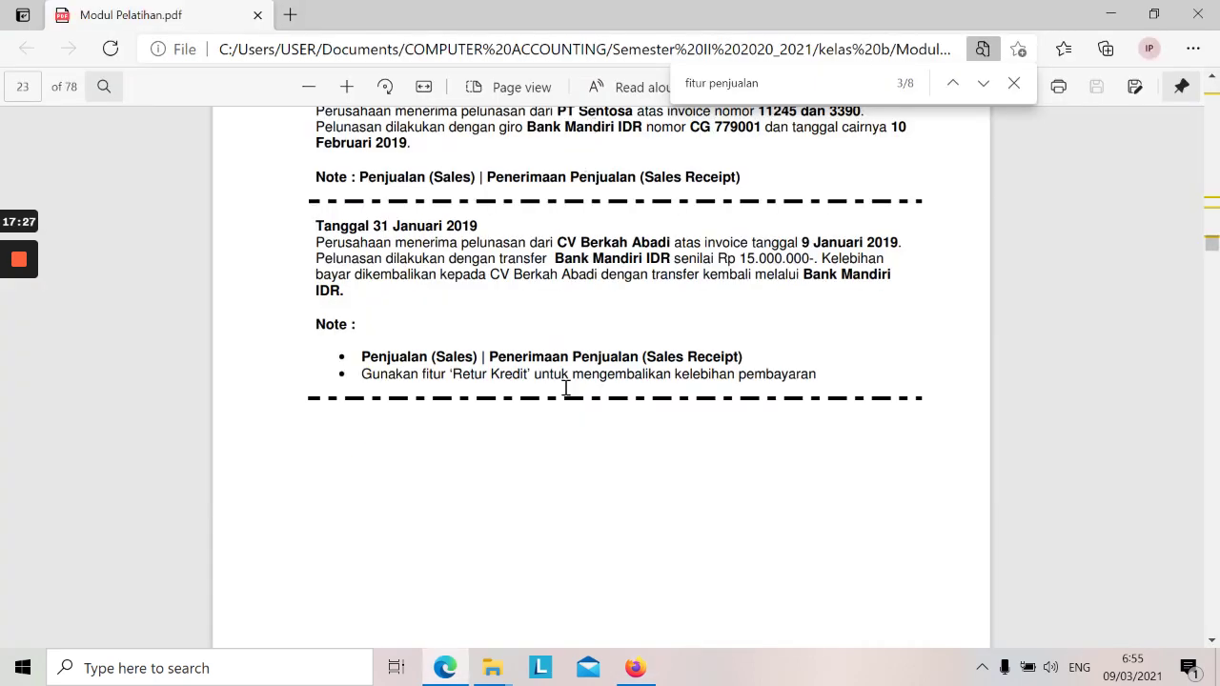
scroll(566, 388, "down", 5)
scroll(565, 388, "up", 3)
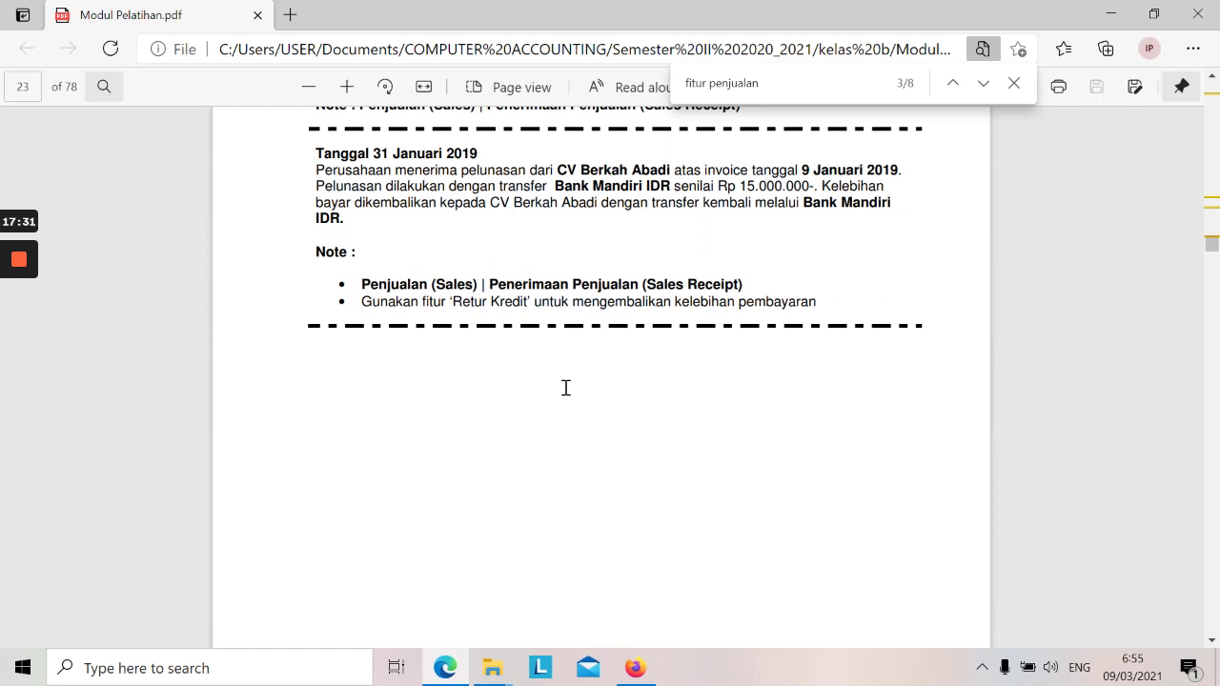
scroll(565, 388, "down", 3)
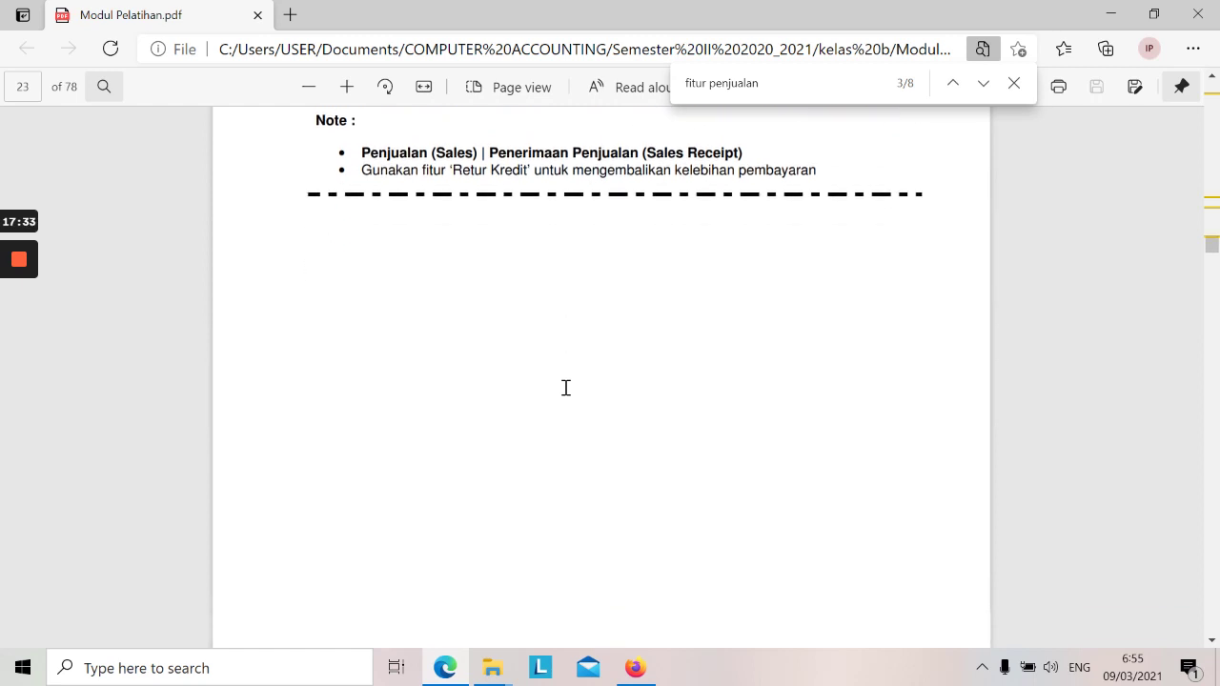
scroll(565, 388, "up", 2)
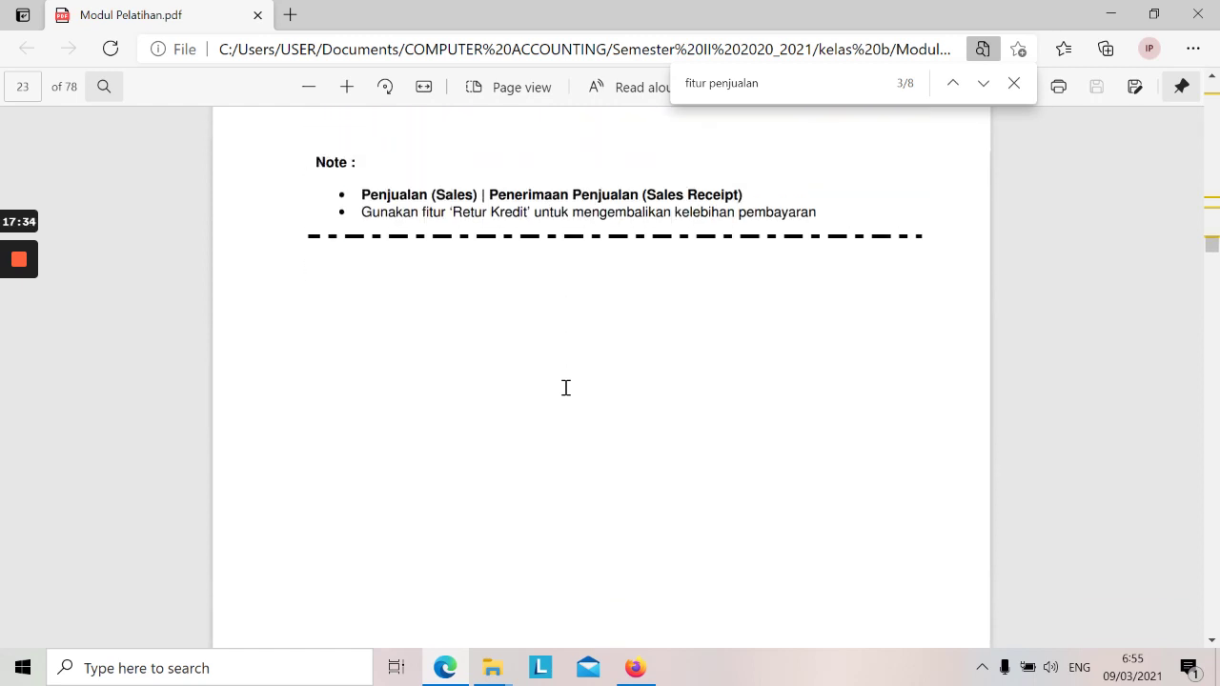
scroll(566, 388, "down", 3)
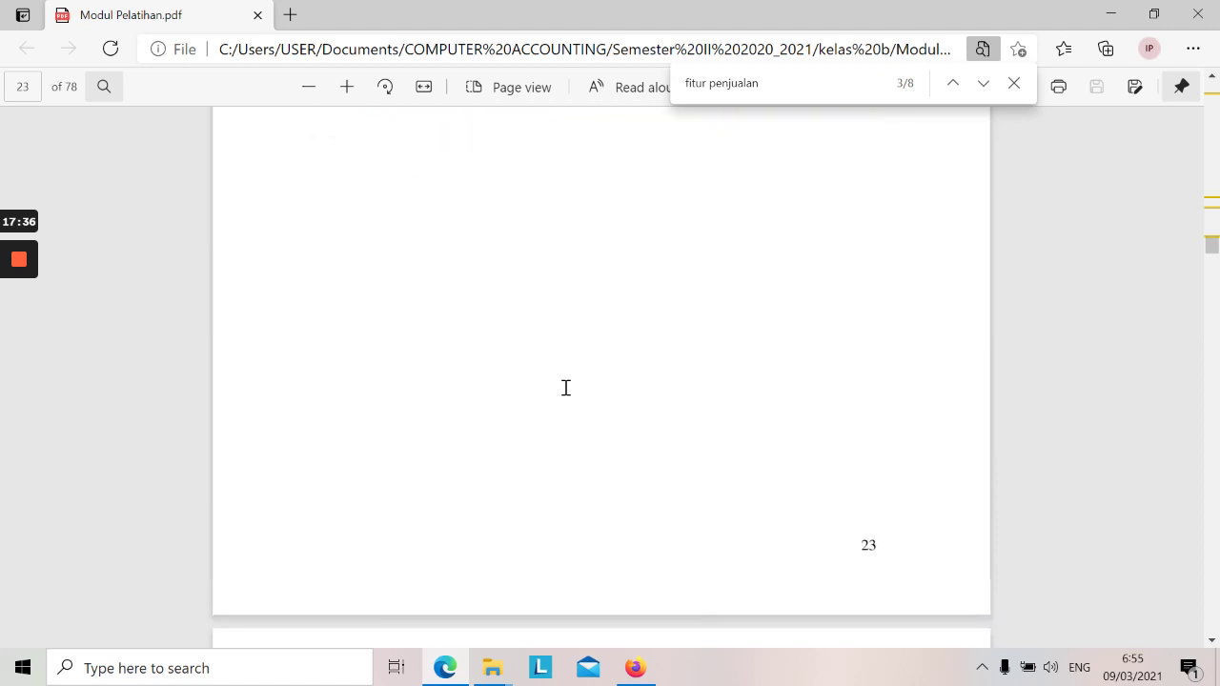
scroll(565, 388, "down", 2)
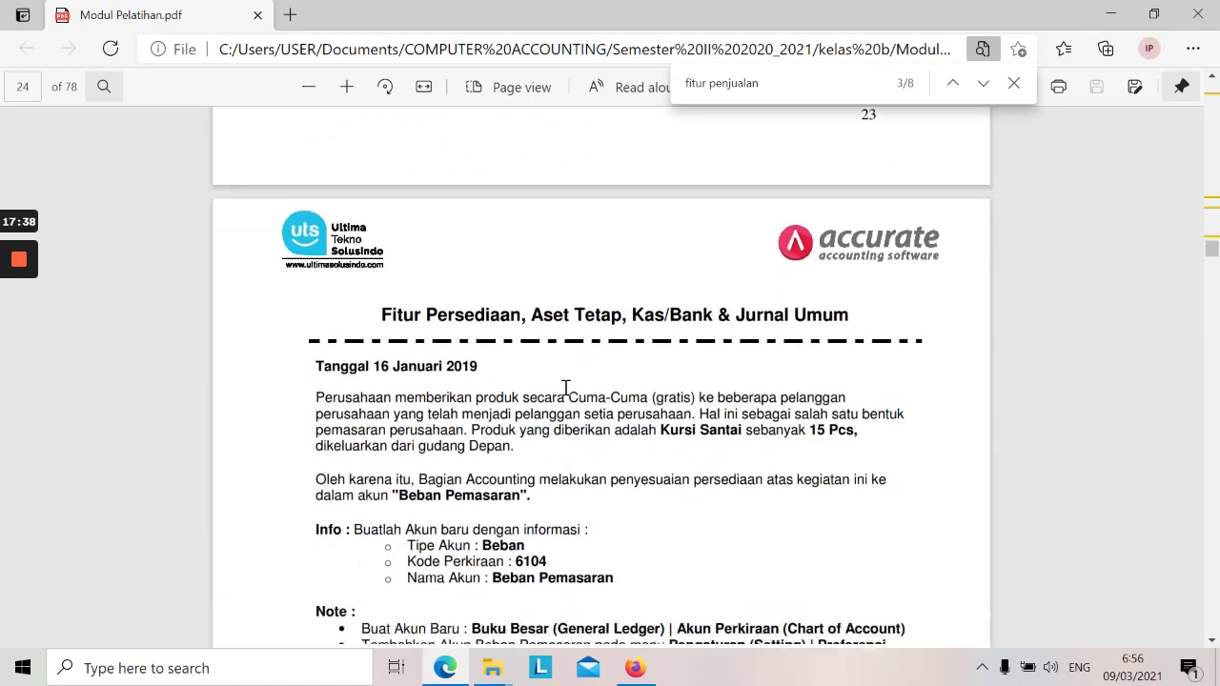
scroll(566, 388, "down", 2)
scroll(565, 388, "down", 1)
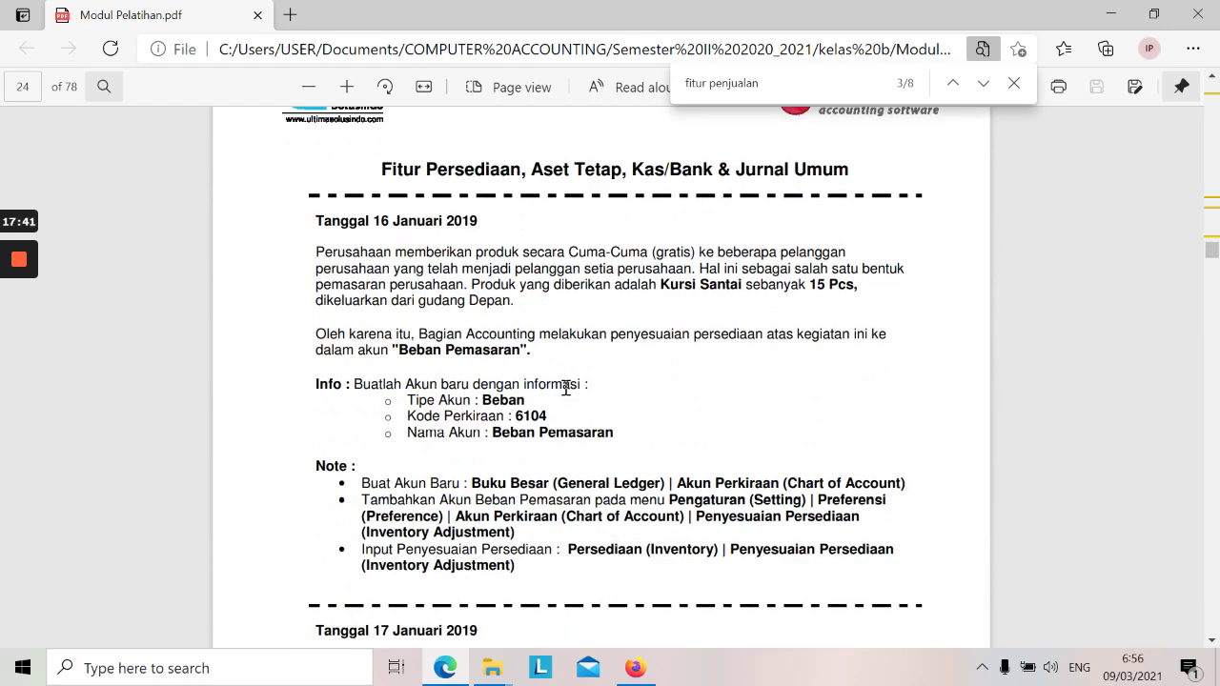